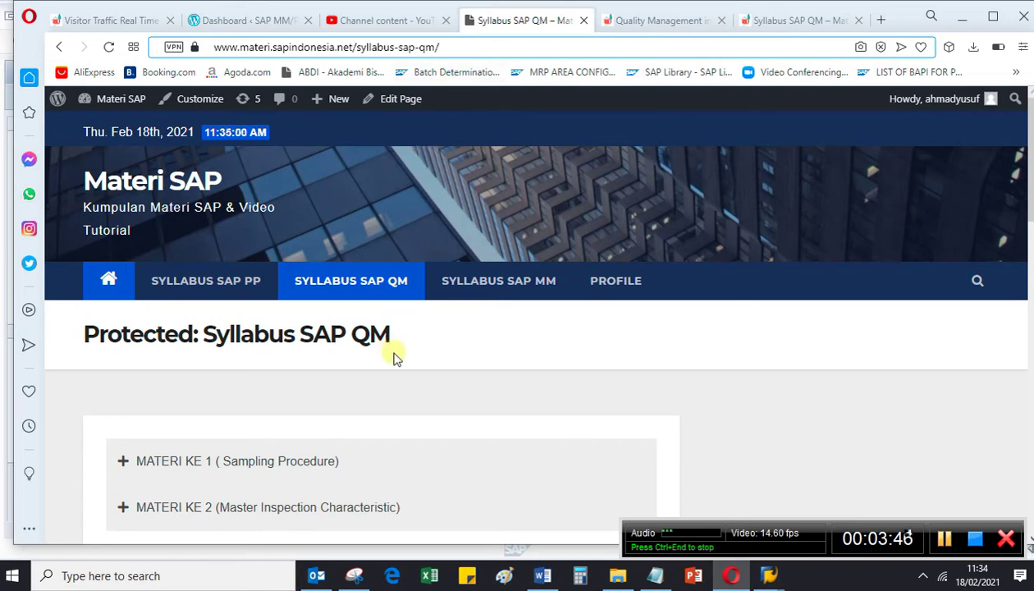
Look over the lesson list of the SAP QM syllabus and expand MATERI KE 1 (Sampling Procedure).
scroll(392, 416, down, 2)
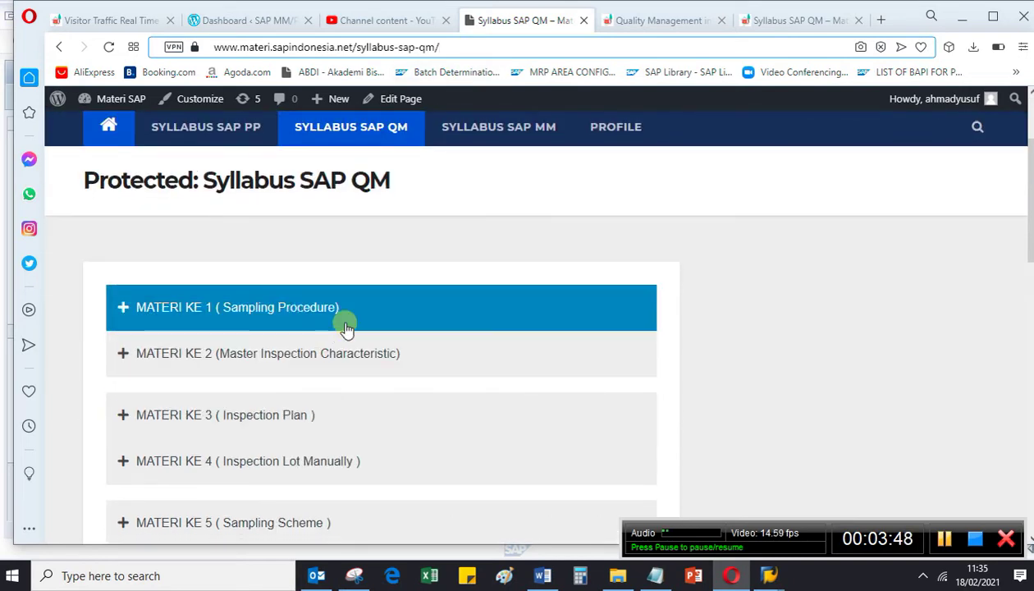
scroll(386, 329, down, 1)
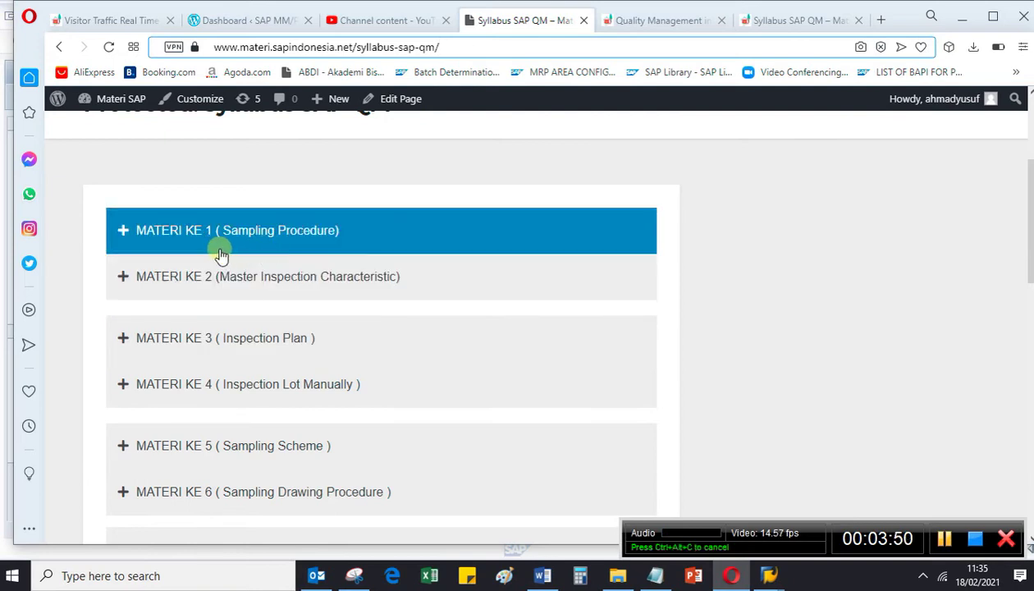
scroll(341, 266, down, 4)
scroll(339, 279, down, 1)
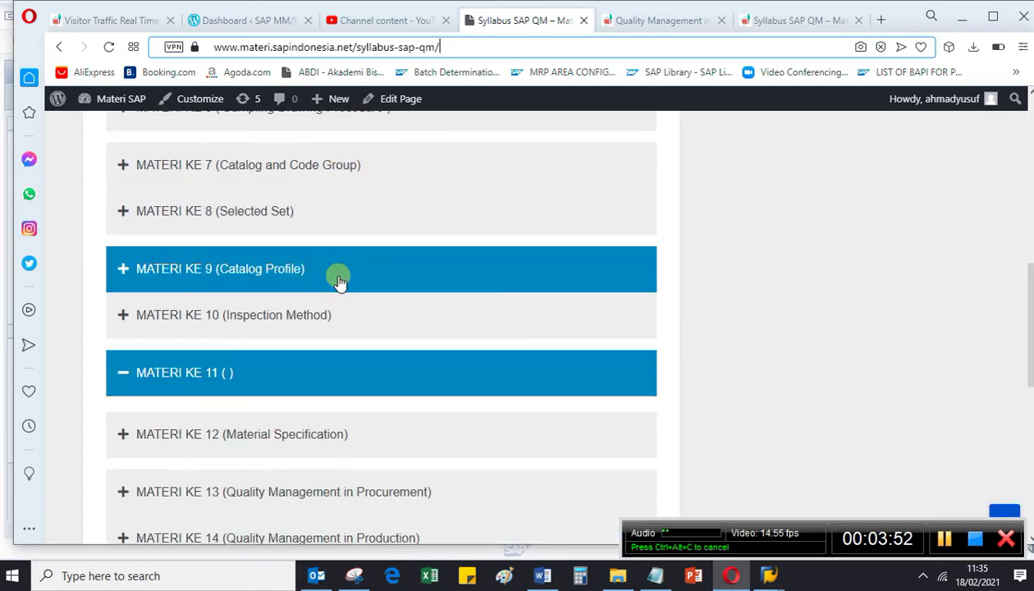
scroll(394, 277, up, 5)
click(230, 246)
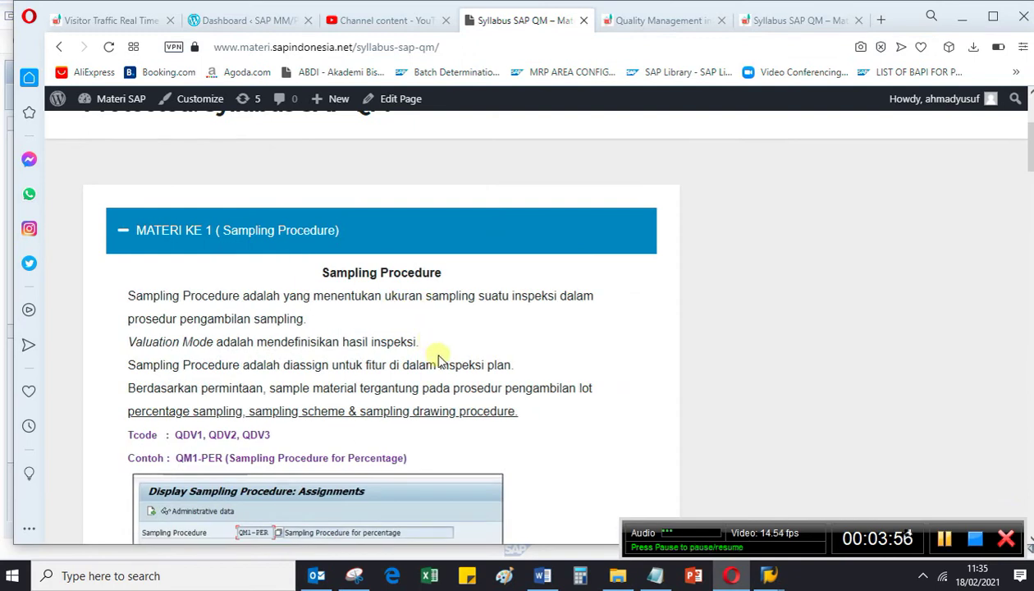
Read through the Sampling Procedure lesson, from its definitions and example screens to the end of its video tutorial.
scroll(432, 353, down, 1)
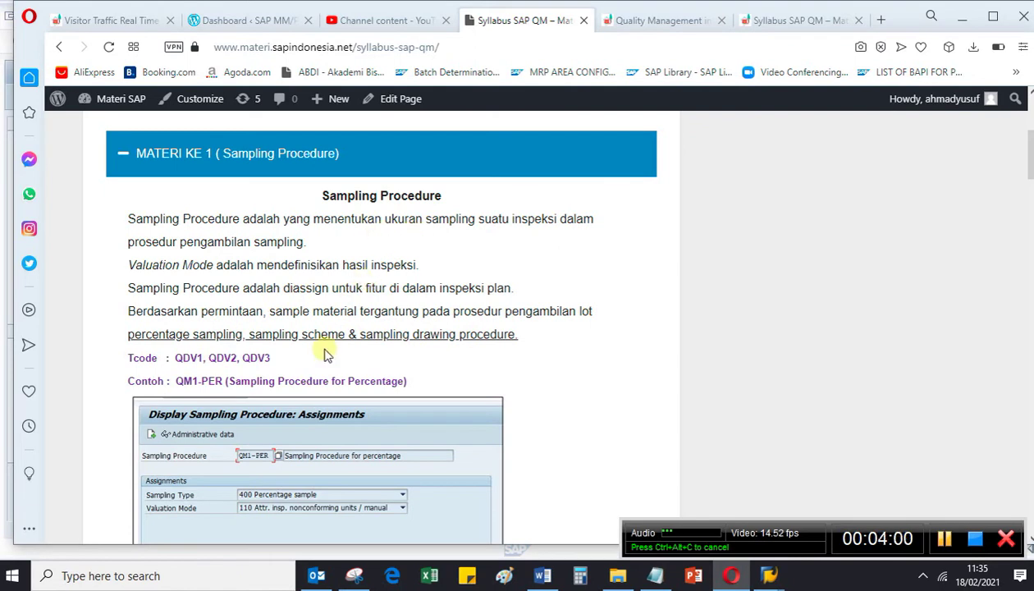
scroll(326, 352, down, 5)
scroll(329, 359, down, 5)
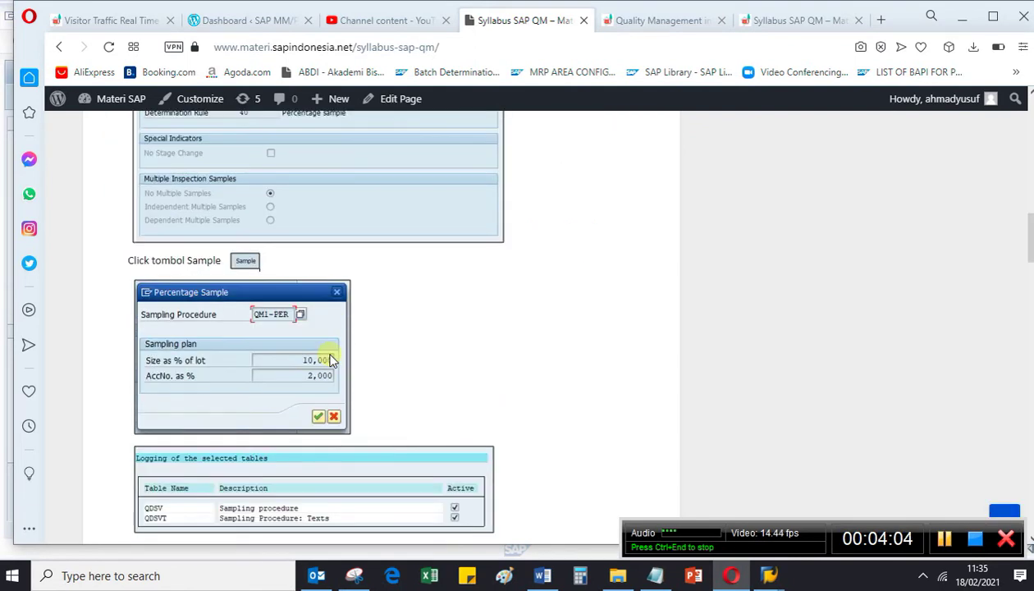
scroll(394, 352, down, 6)
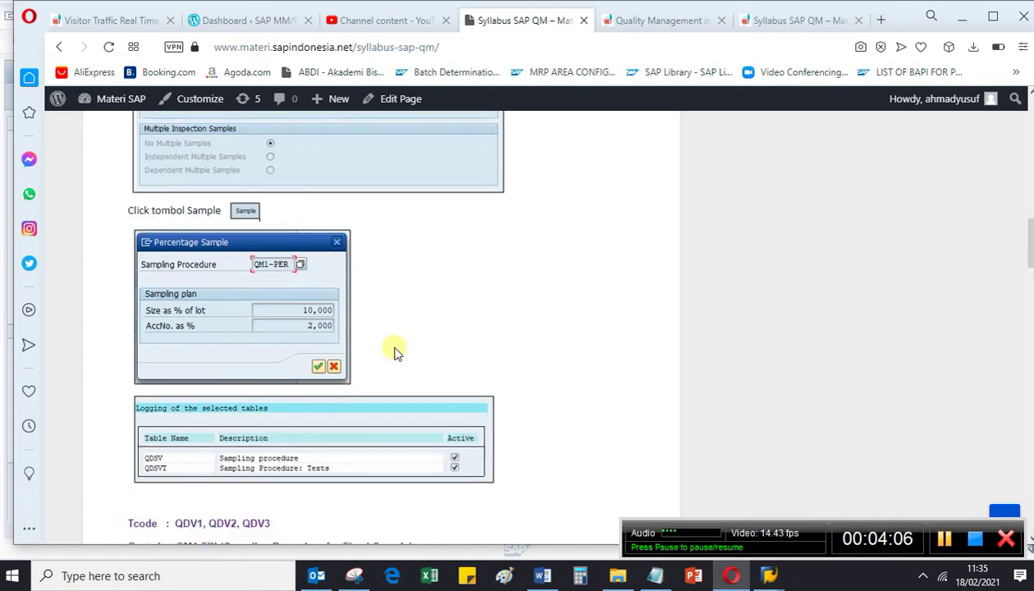
scroll(394, 351, down, 10)
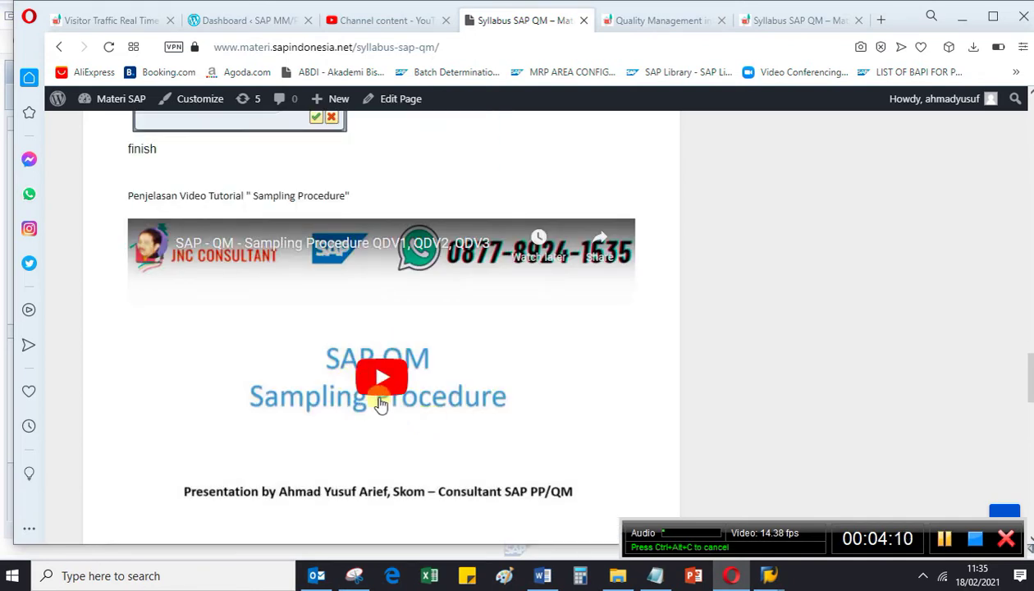
scroll(342, 406, down, 4)
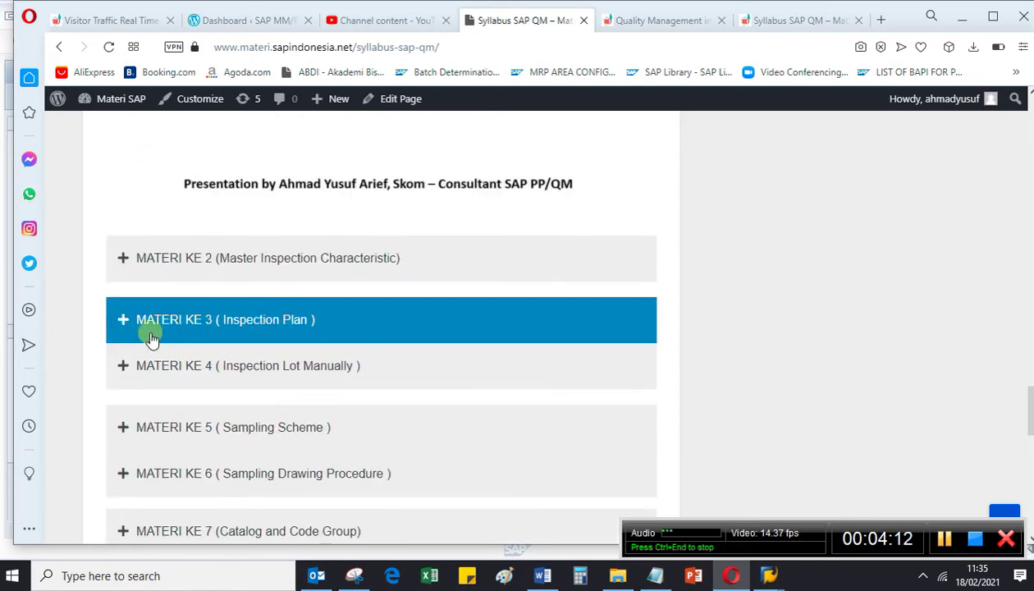
Expand MATERI KE 3 (Inspection Plan) and view its explanation and the Create Inspection Plan example.
click(125, 320)
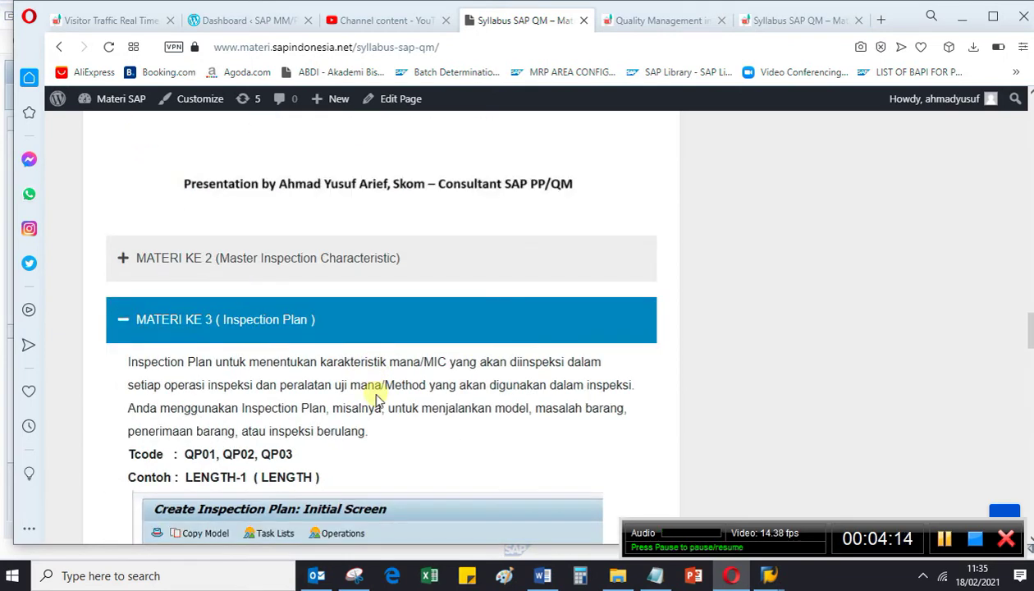
scroll(376, 397, down, 3)
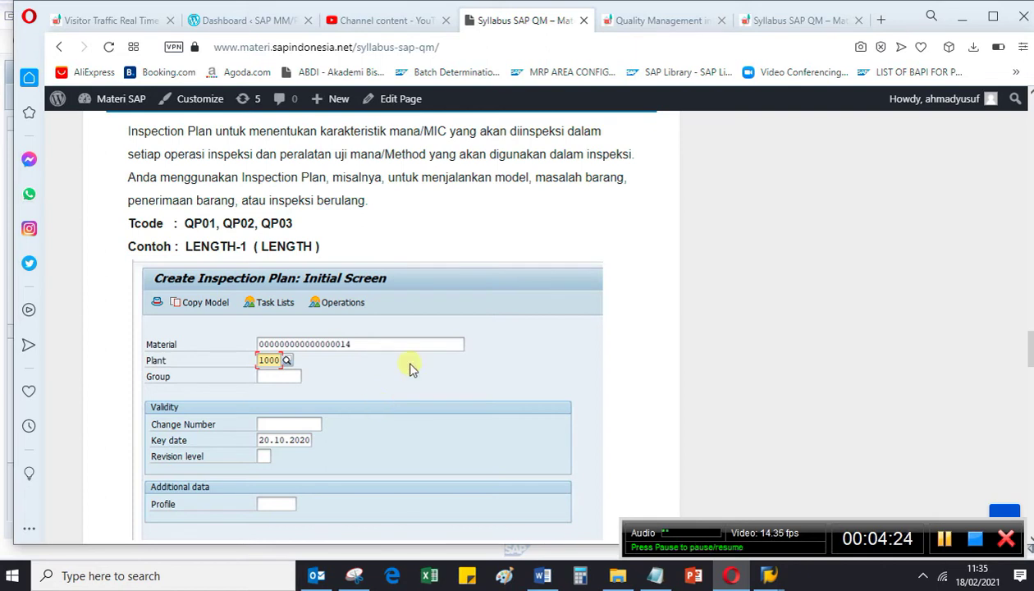
scroll(419, 361, up, 8)
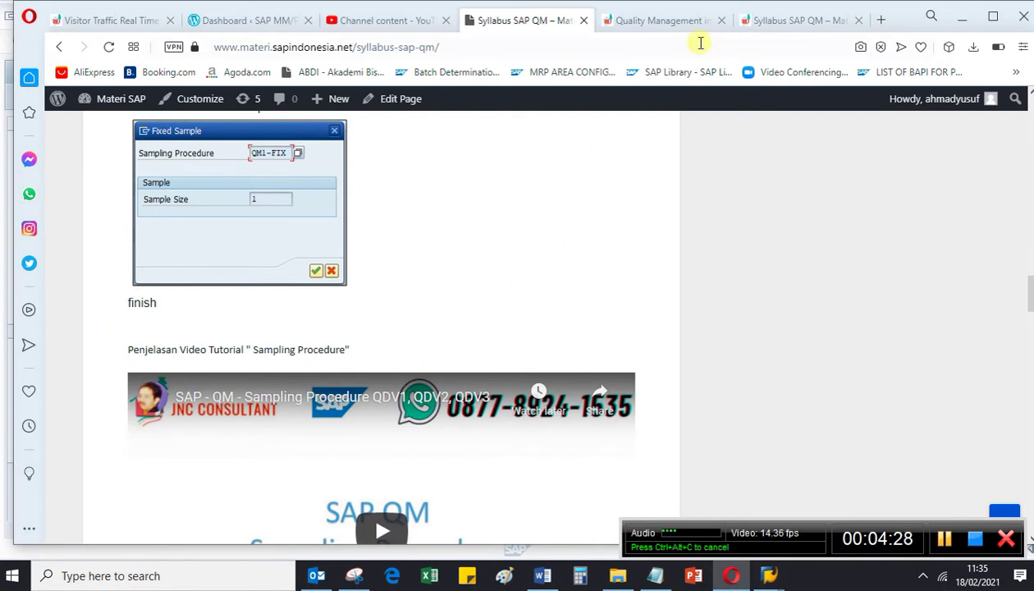
Switch to the Quality Management in Plant Maintenance / PM article and view its list of calibration inspection steps.
click(666, 26)
scroll(619, 265, up, 3)
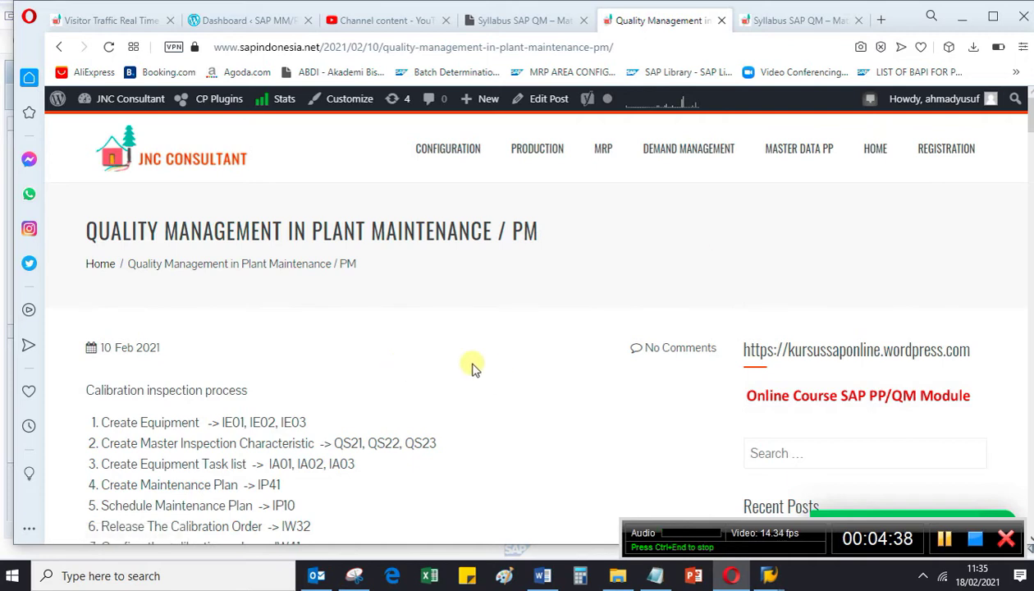
scroll(471, 365, down, 3)
scroll(492, 357, up, 3)
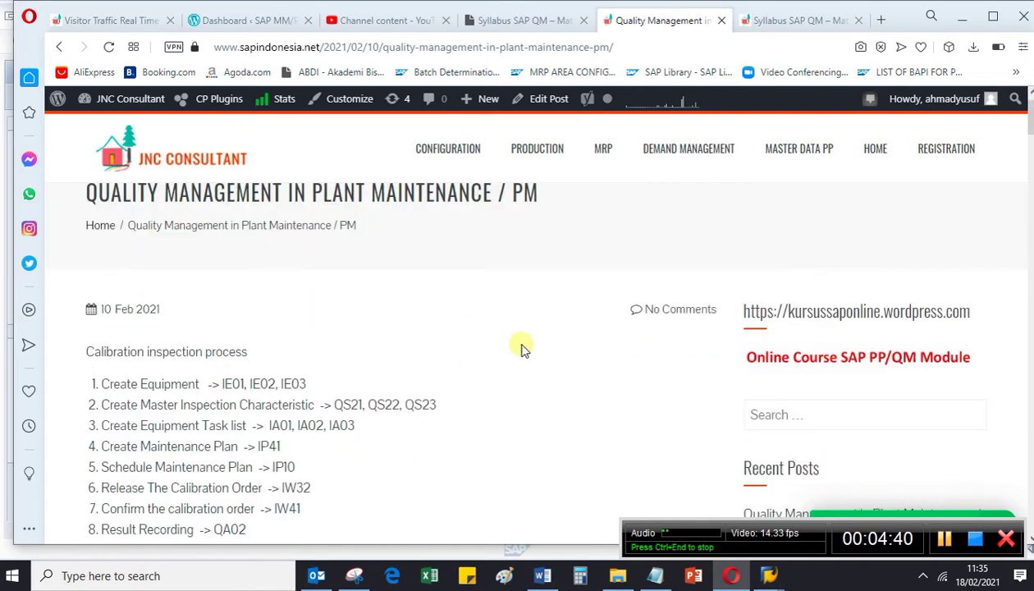
Open the JNC Consultant home page and view its address and the Sylabus SAP PP Module overview image.
click(871, 156)
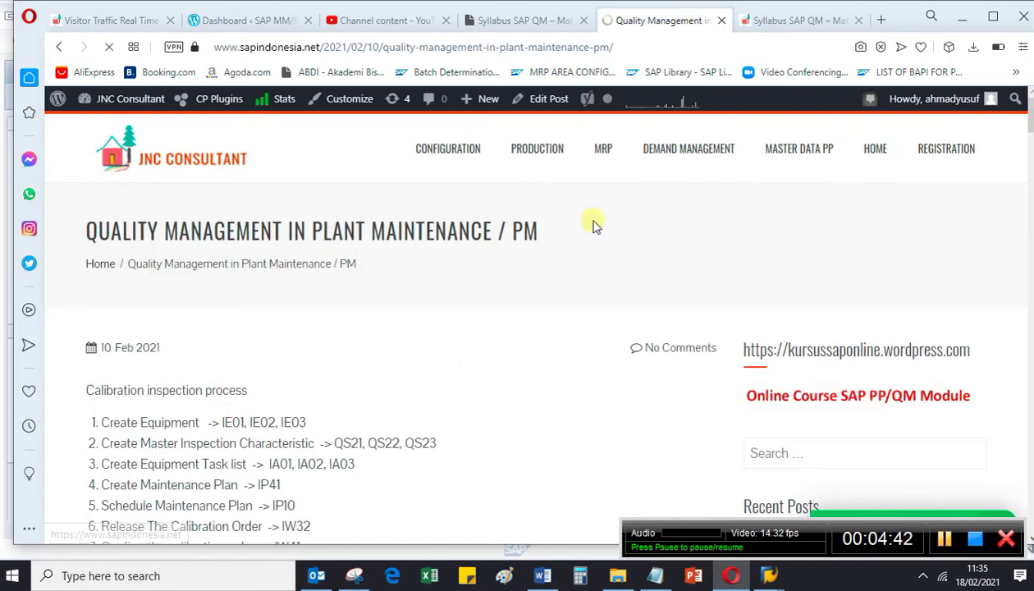
scroll(492, 386, down, 2)
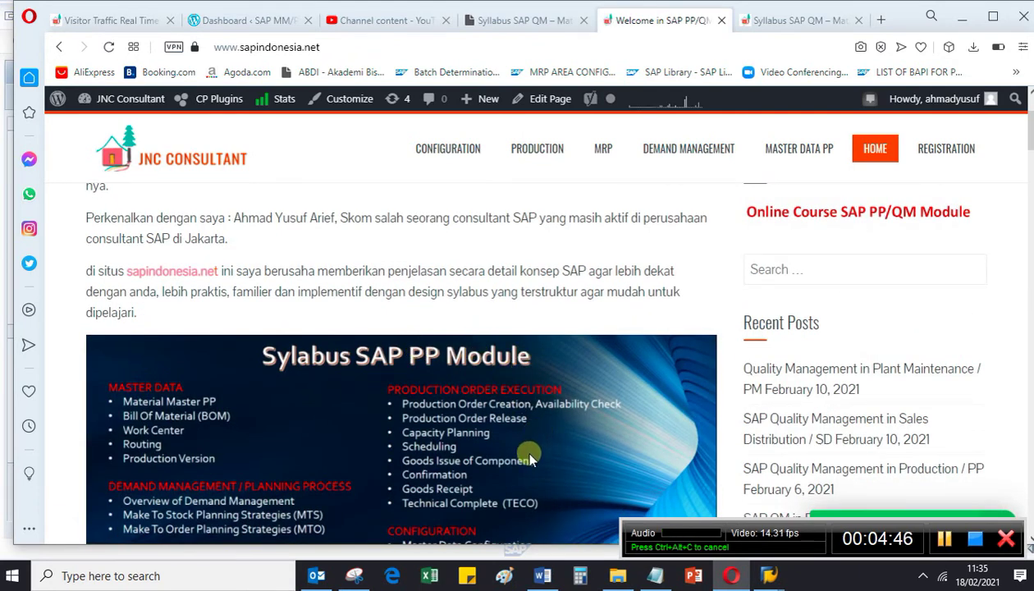
scroll(600, 447, down, 2)
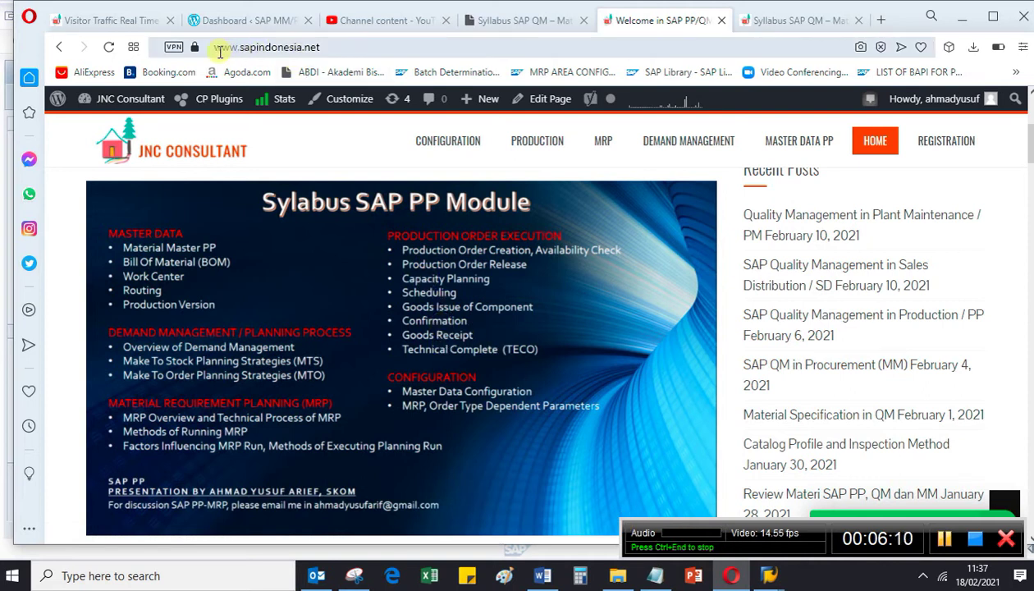
click(337, 43)
click(334, 48)
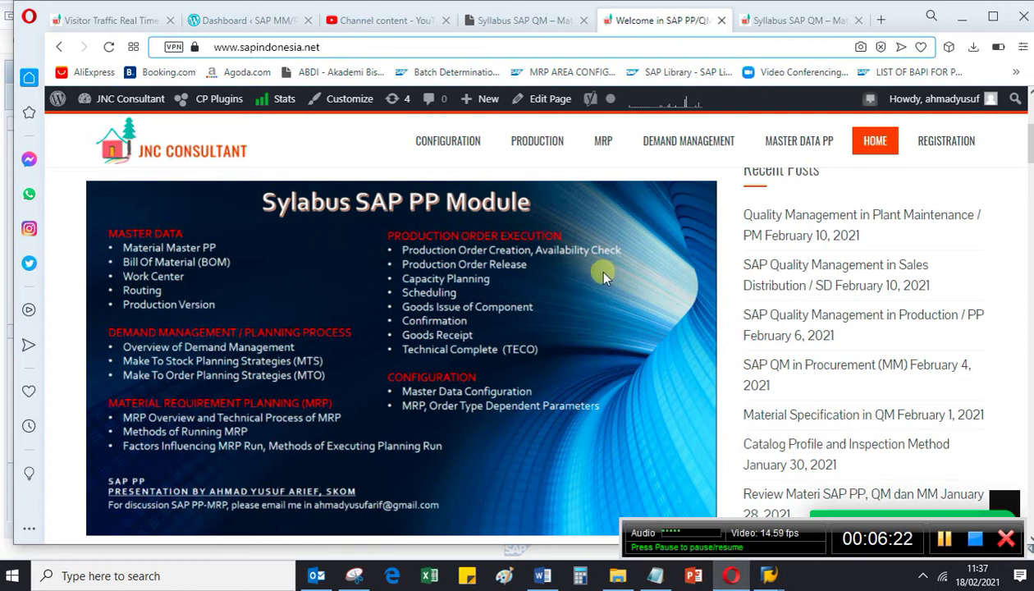
Return to the Materi SAP site's QM syllabus page and collapse MATERI KE 1 (Sampling Procedure).
click(519, 29)
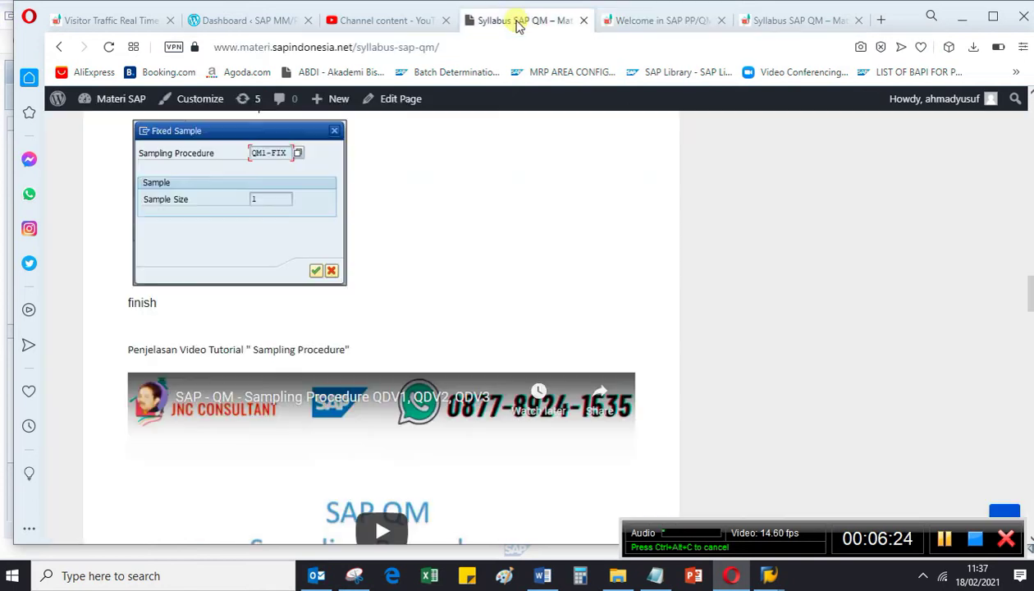
scroll(395, 178, up, 5)
scroll(394, 175, up, 10)
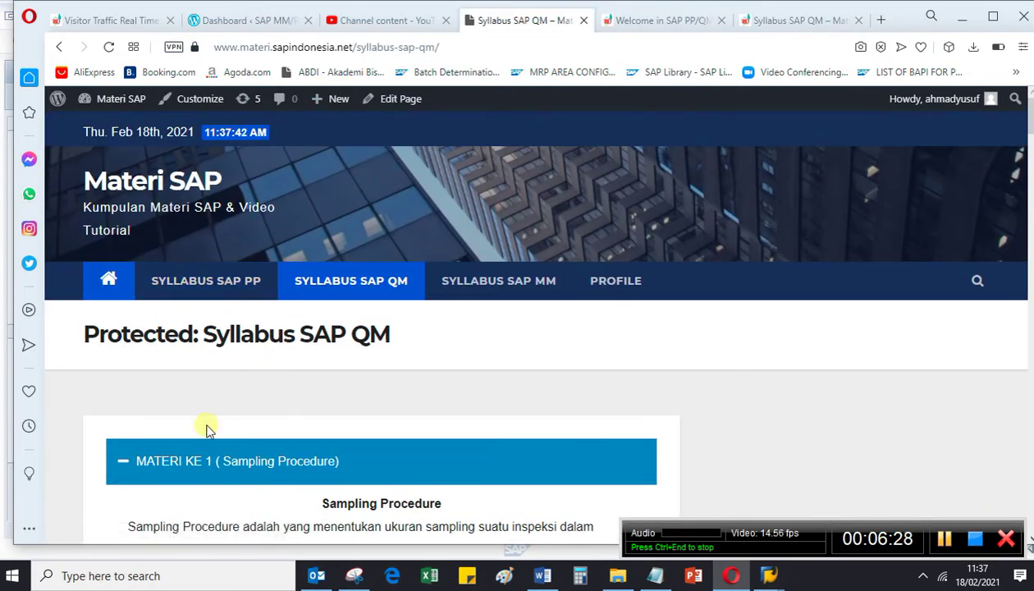
click(121, 460)
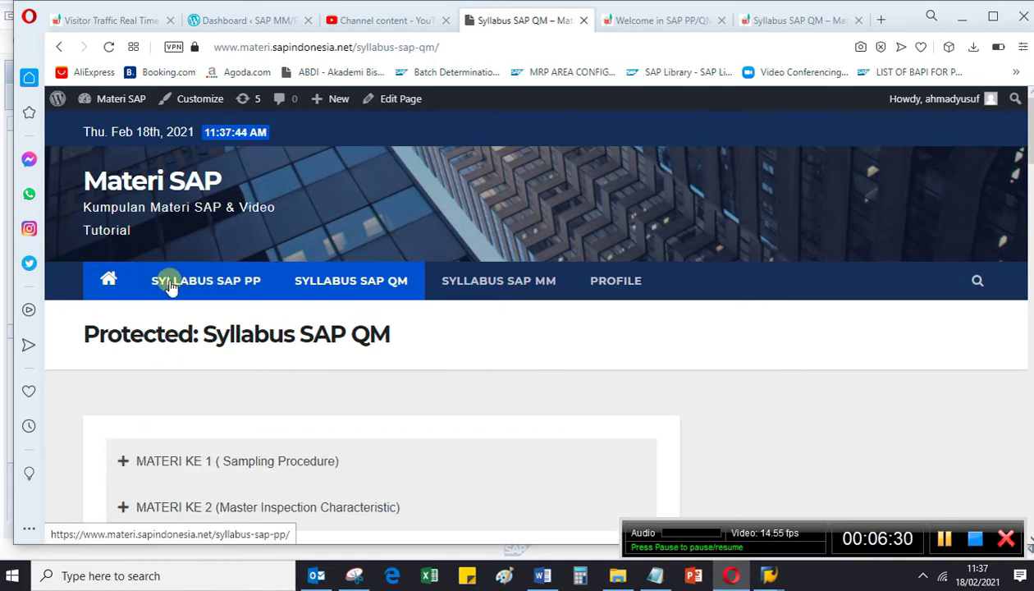
Open the Syllabus SAP PP page and review its lesson list from MATERI KE 1 through MATERI KE 22.
click(205, 285)
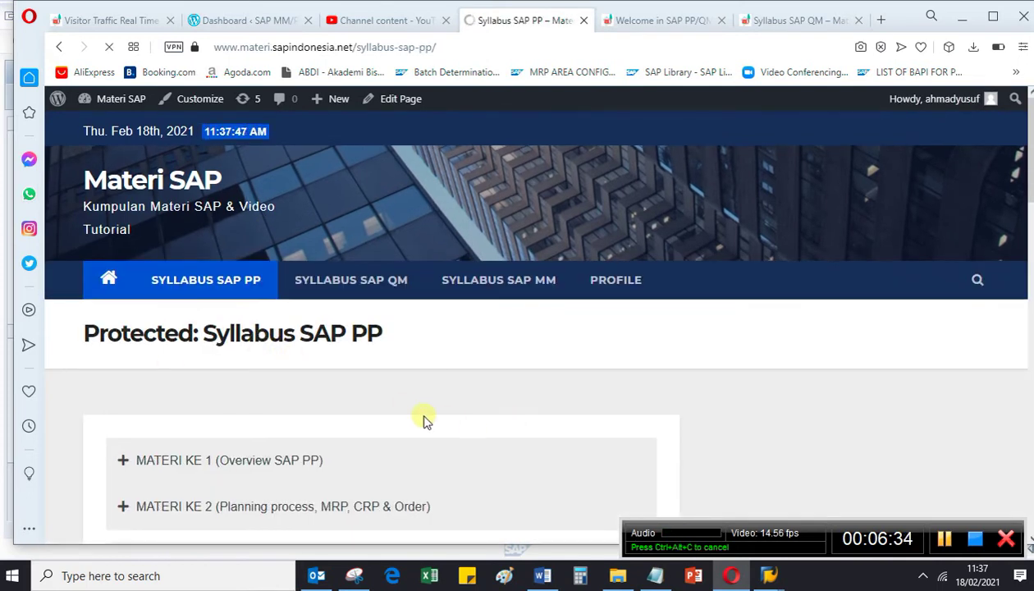
scroll(424, 420, down, 3)
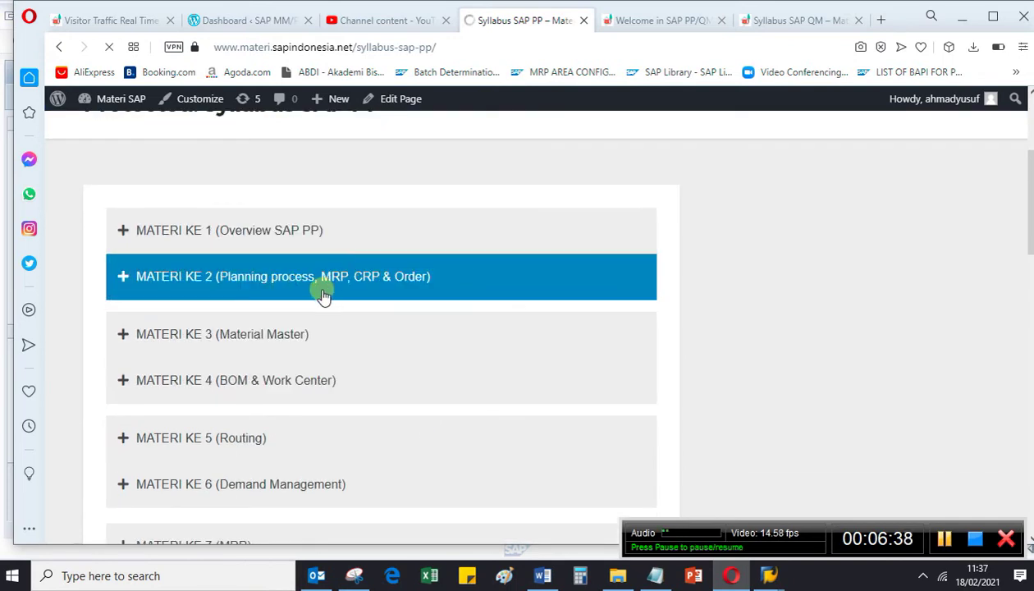
scroll(326, 297, down, 3)
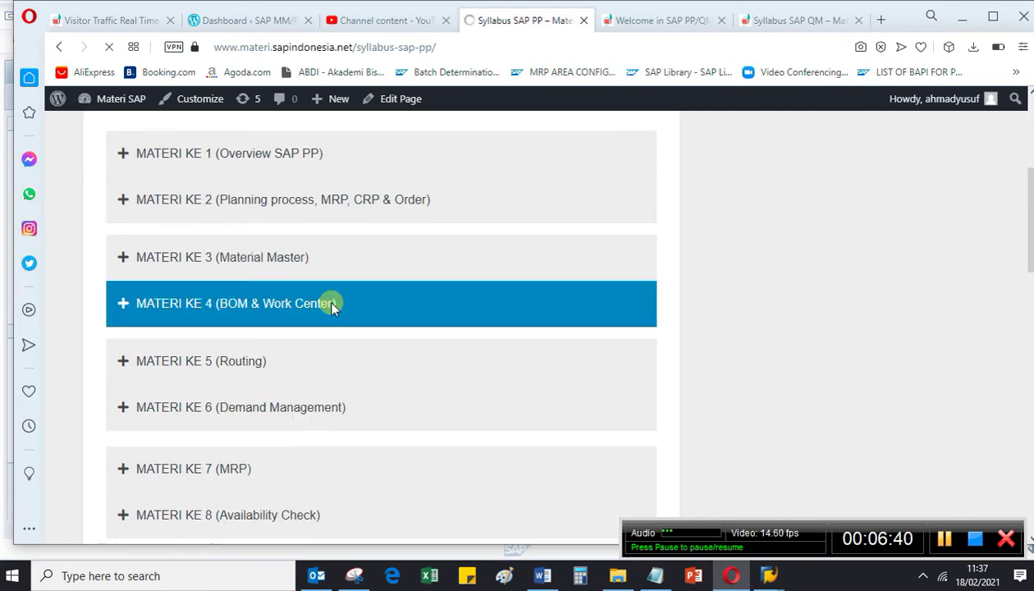
scroll(332, 309, down, 2)
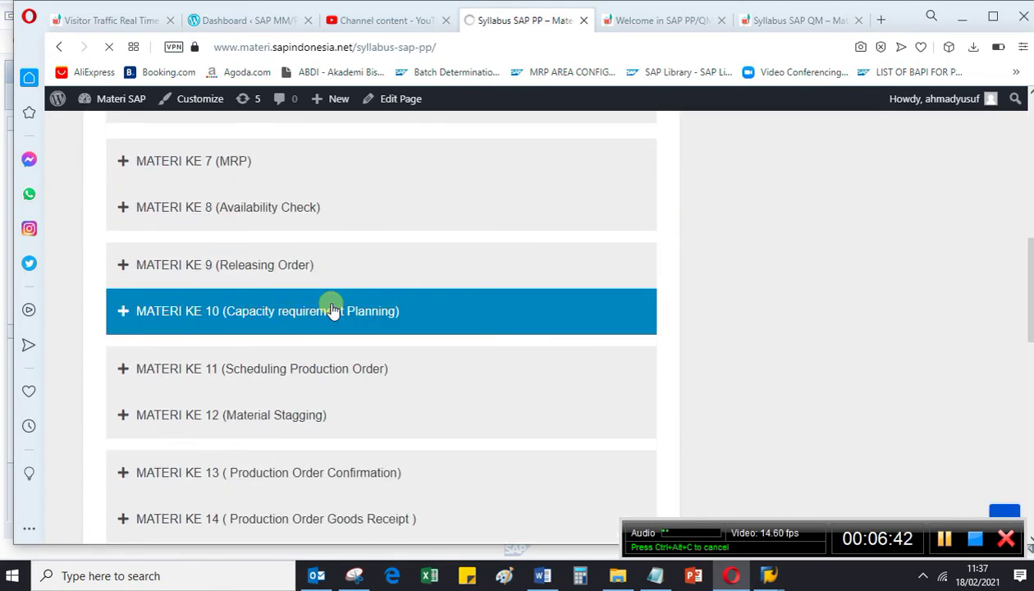
scroll(332, 310, down, 2)
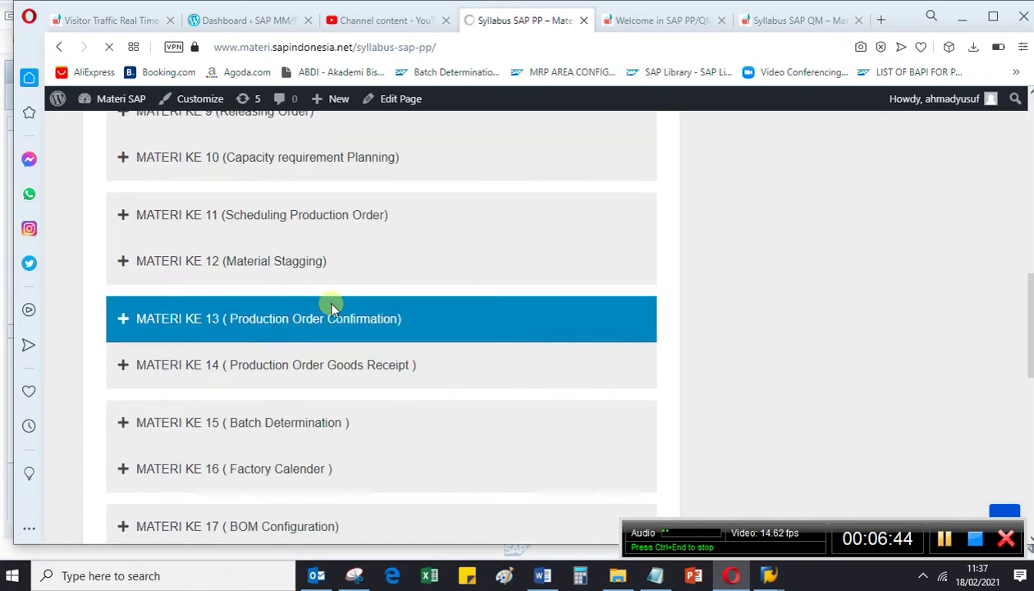
scroll(332, 310, down, 4)
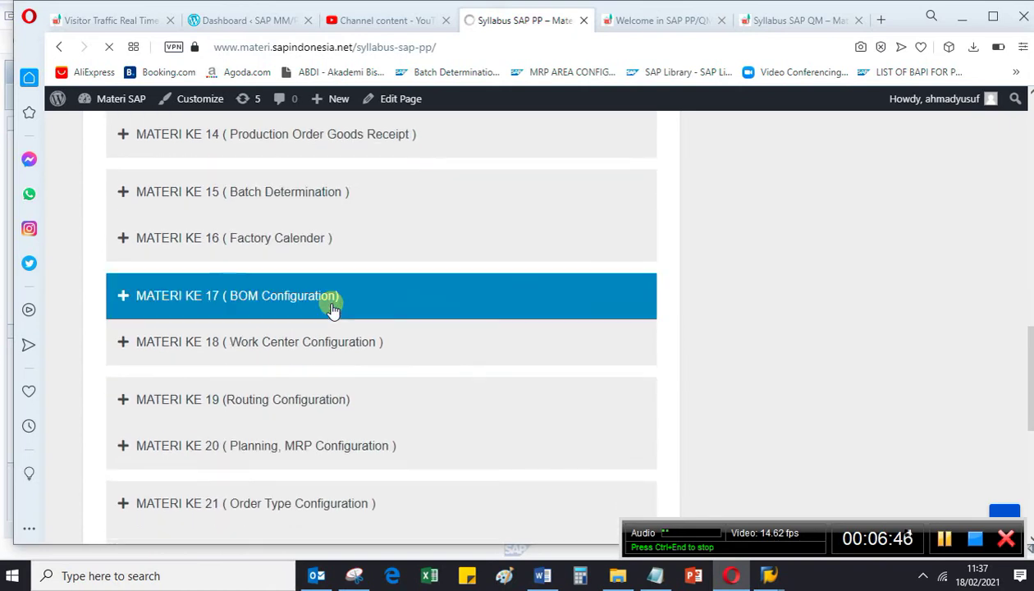
scroll(332, 309, down, 1)
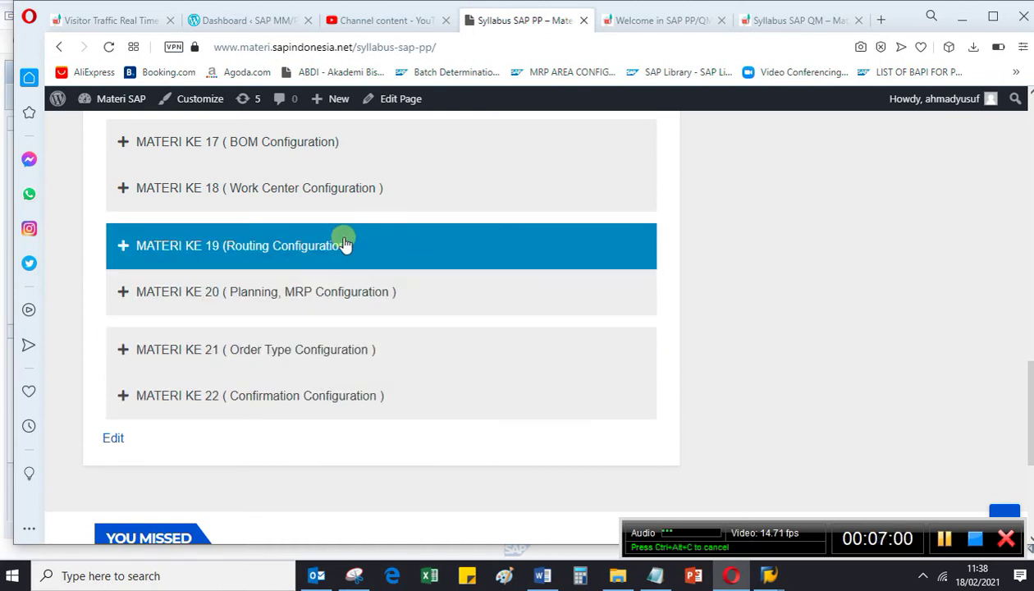
scroll(339, 238, up, 1)
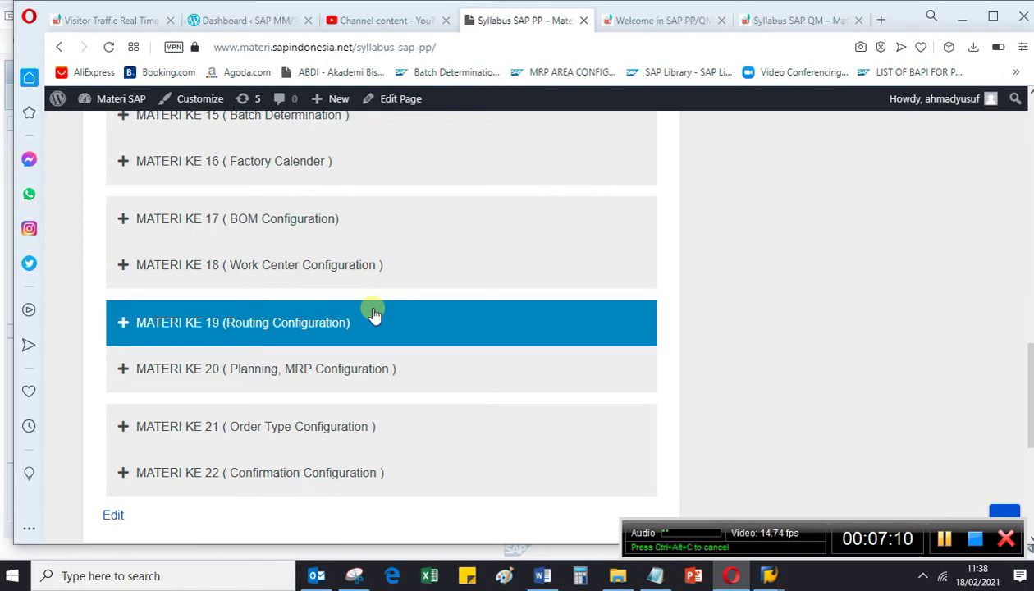
scroll(496, 326, up, 10)
scroll(500, 328, up, 3)
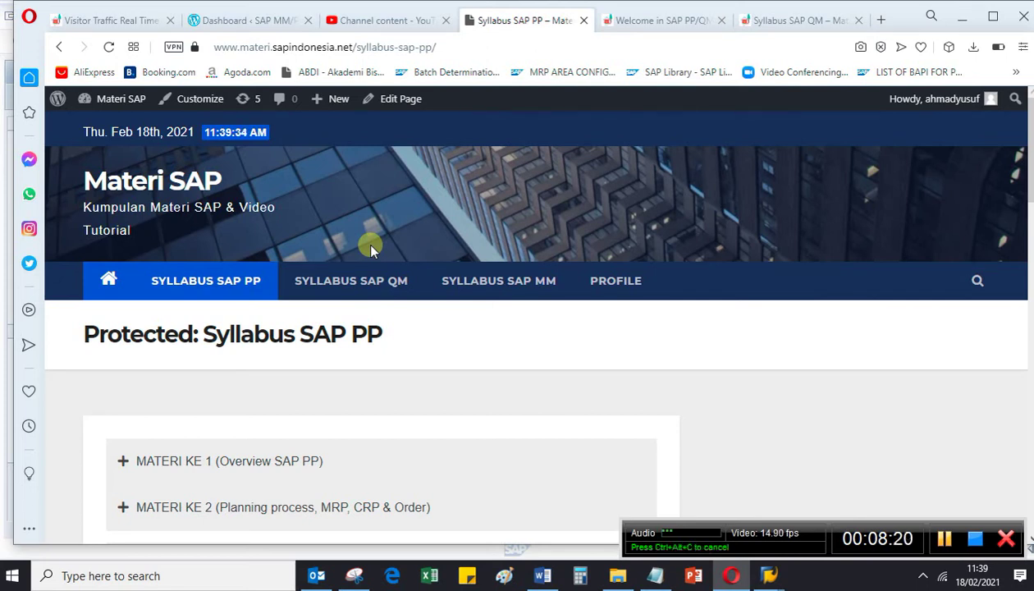
Check the open JNC Consultant home page and WordPress QM syllabus, and open the Materi SAP site's Syllabus SAP MM page.
click(465, 279)
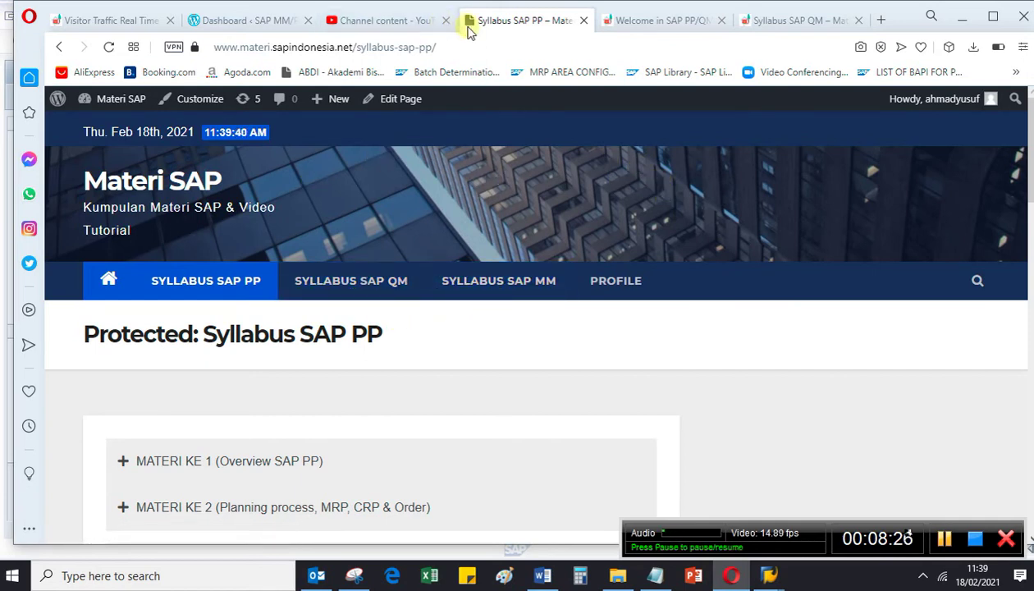
click(648, 25)
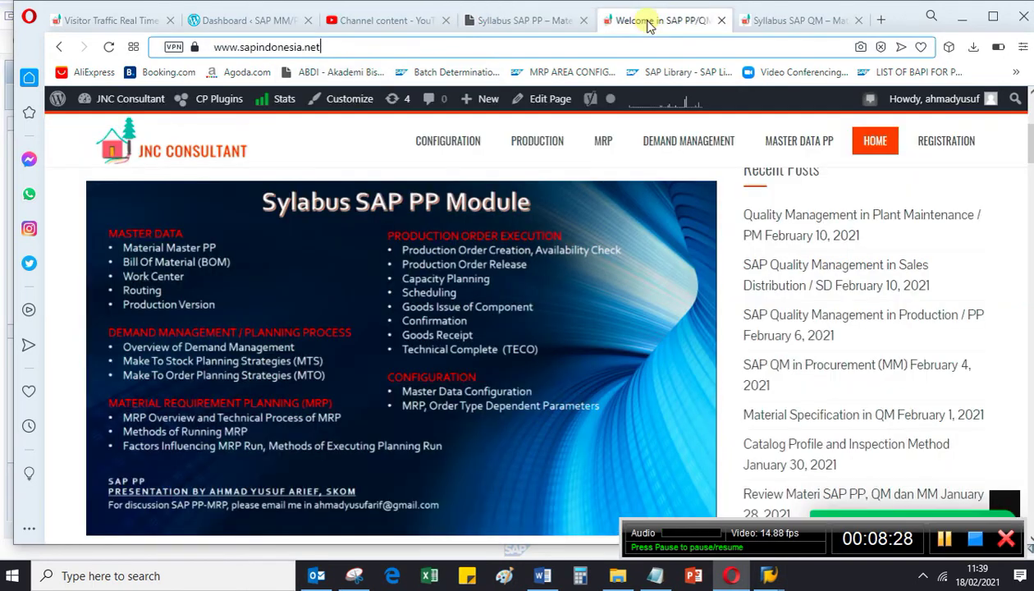
click(783, 23)
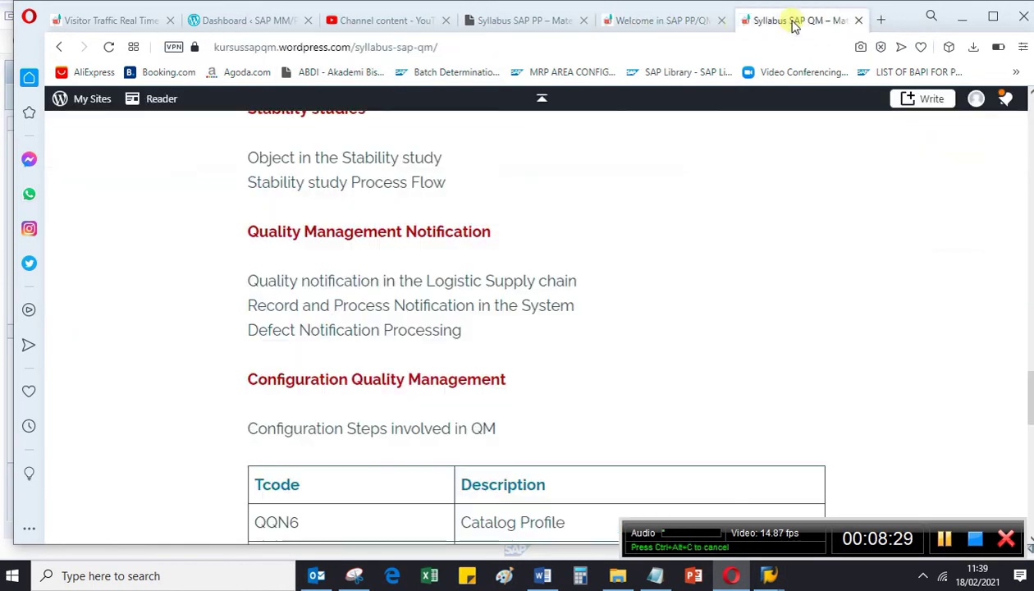
click(523, 21)
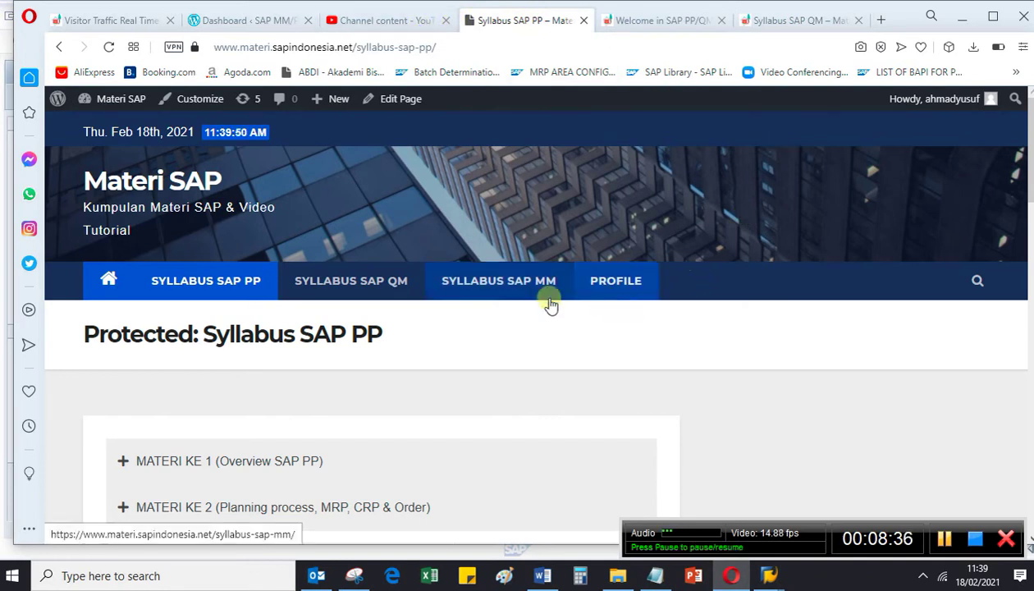
click(512, 284)
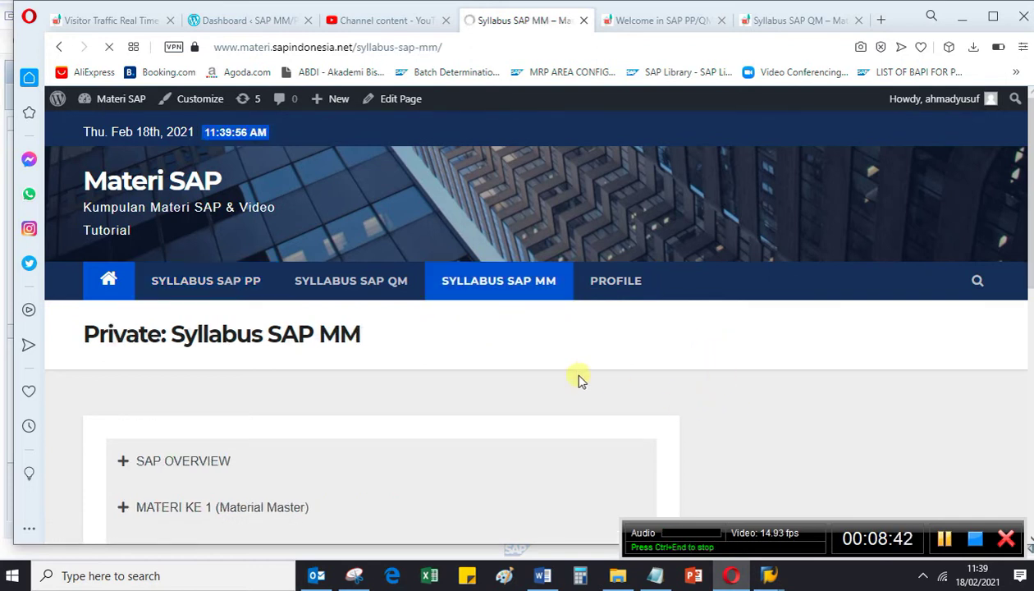
Review the Syllabus SAP MM lesson list, expand MATERI KE 4 (PR, PO, GR, Stock) to view its video, and collapse it.
scroll(611, 371, down, 1)
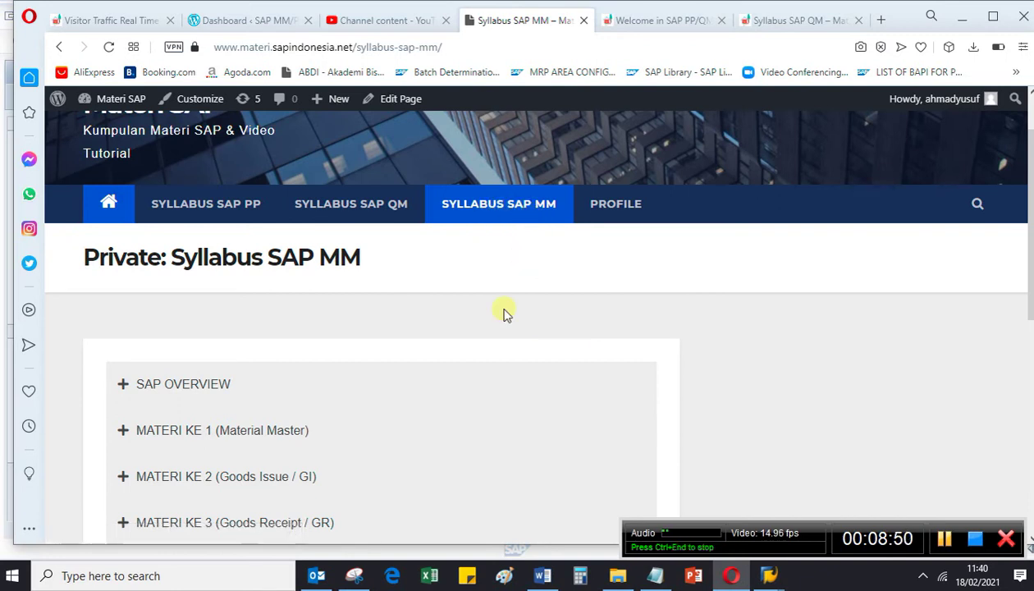
scroll(506, 320, down, 1)
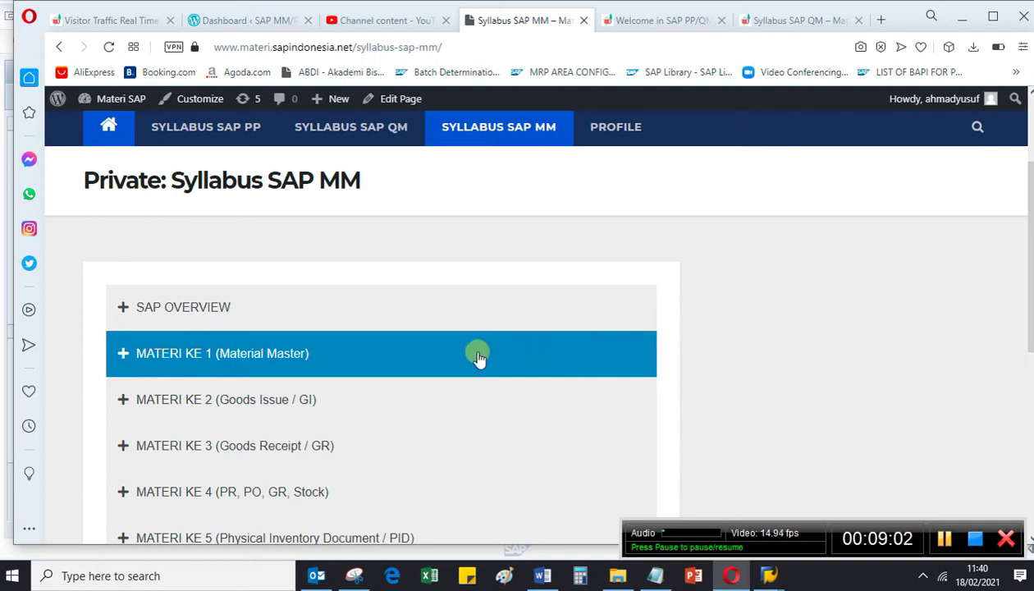
scroll(481, 362, down, 1)
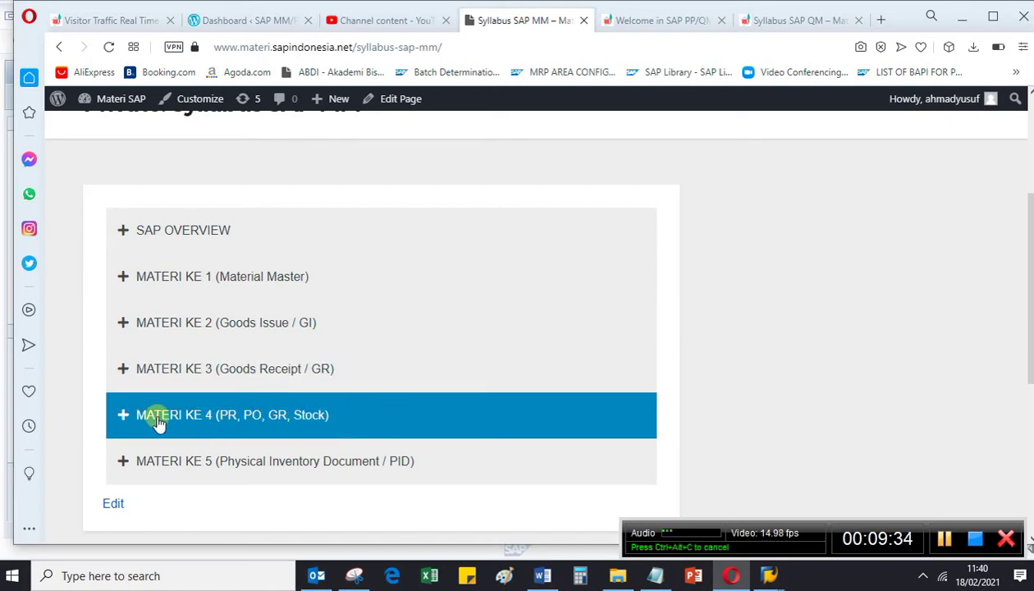
click(123, 414)
scroll(400, 417, down, 3)
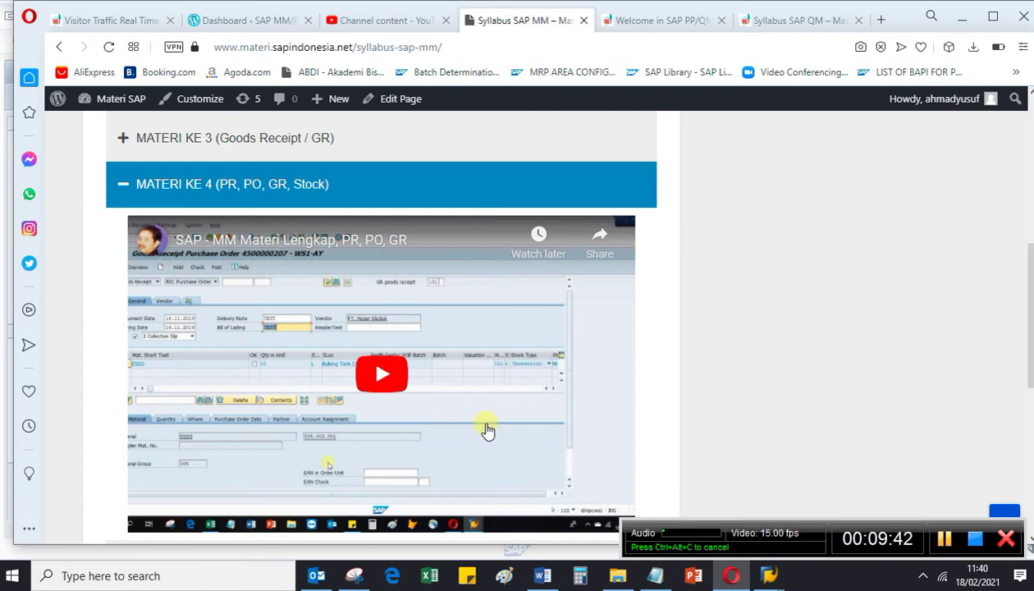
click(123, 186)
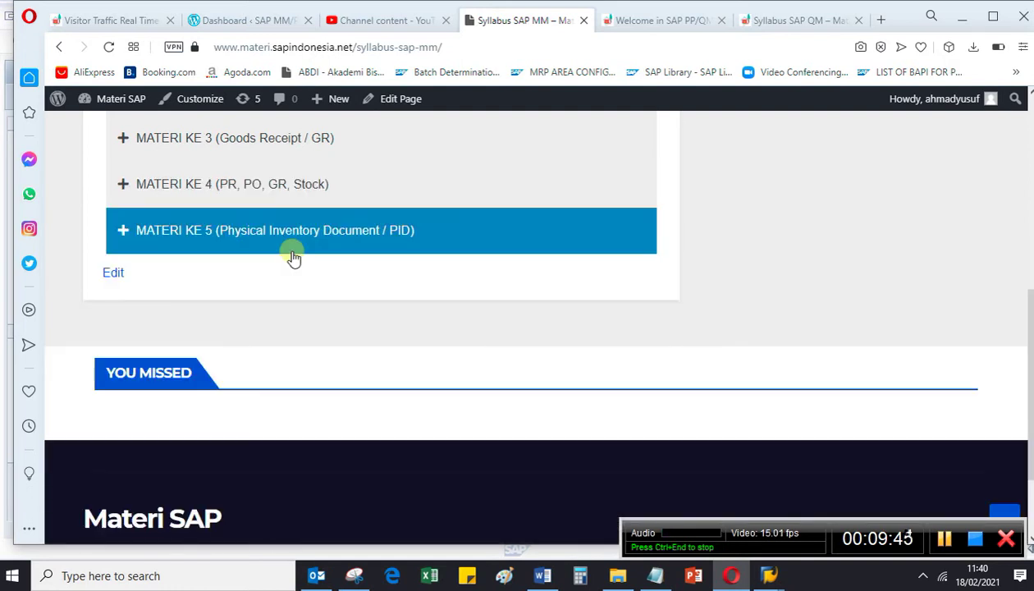
Expand MATERI KE 5 (Physical Inventory Document / PID) to view its download link and video, and collapse it.
click(124, 232)
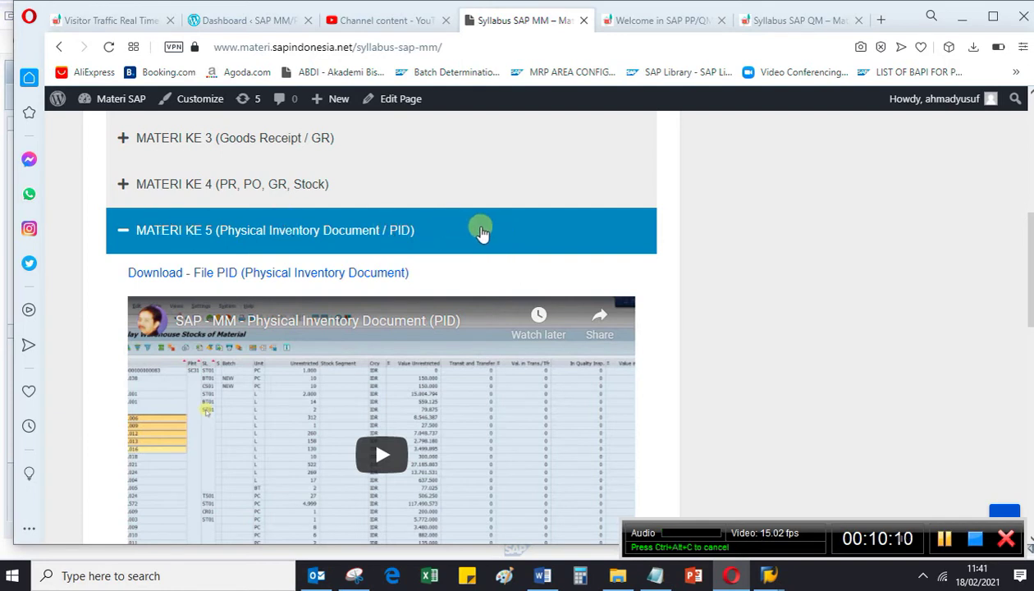
click(119, 234)
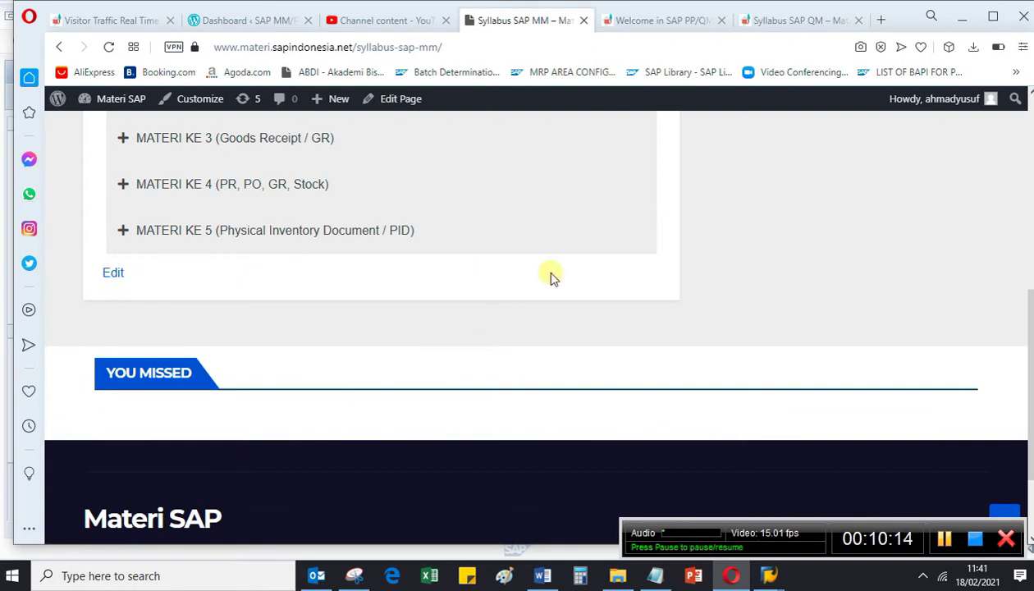
scroll(408, 305, up, 1)
scroll(479, 261, up, 3)
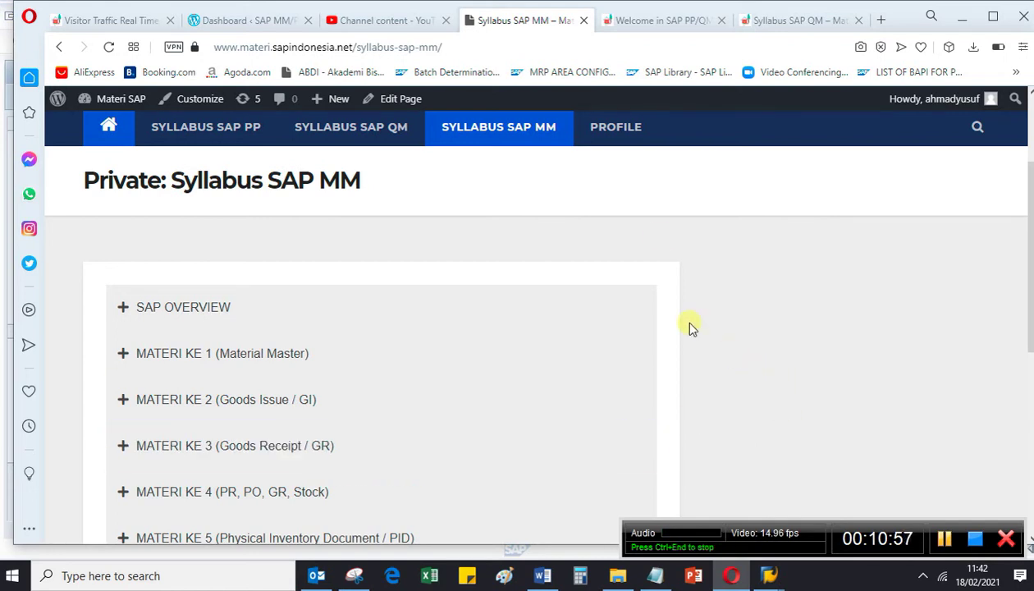
Open the Materi SAP site's Profile page and skim through its content.
click(616, 133)
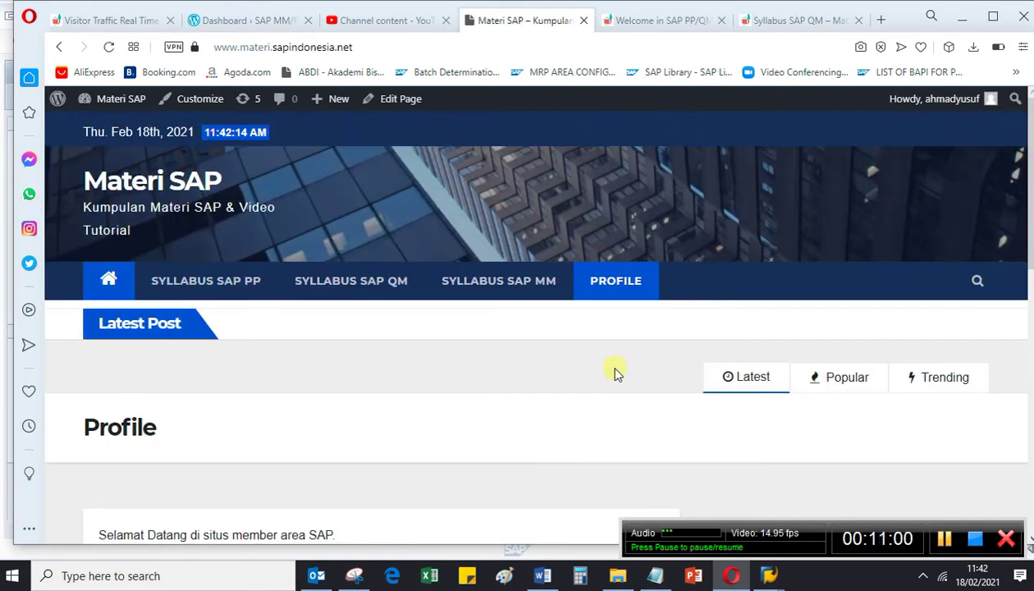
scroll(607, 384, down, 6)
scroll(604, 387, up, 6)
Switch to the JNC Consultant home page and review its Link Daftar Materi SAP PP list.
click(655, 16)
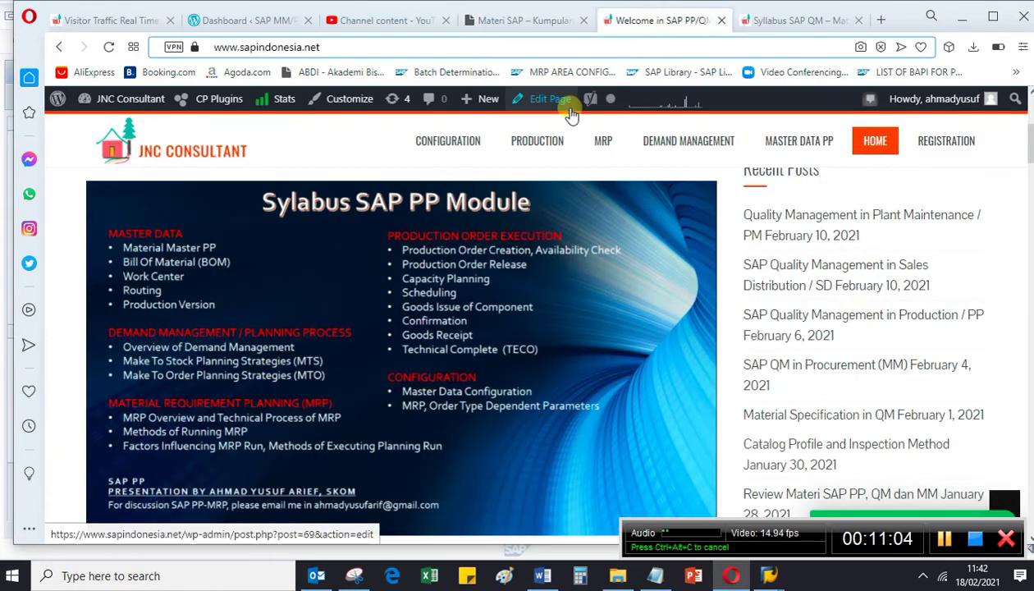
scroll(576, 386, down, 6)
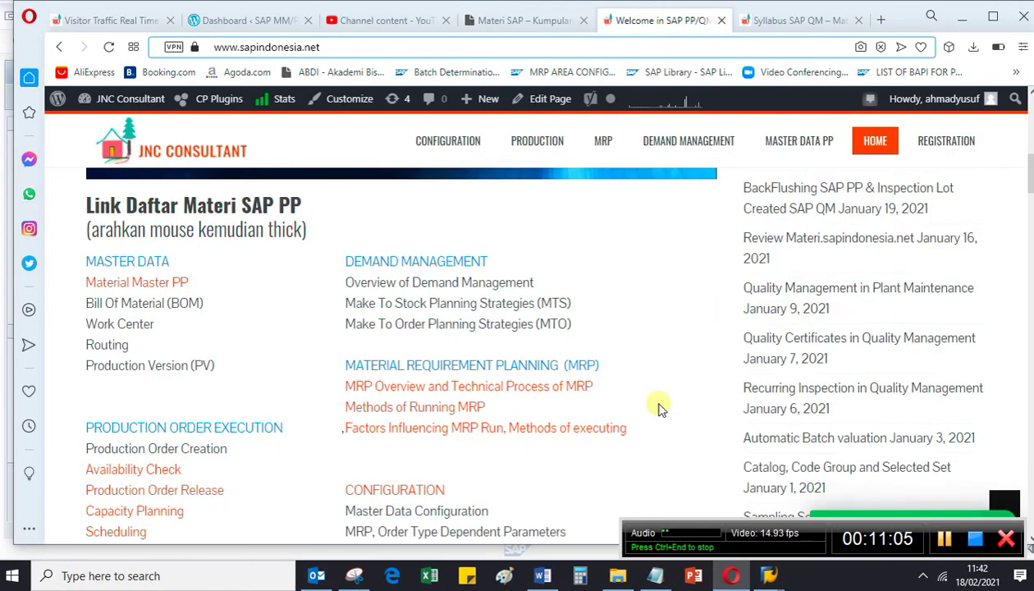
scroll(657, 404, up, 7)
Open the home page of the Materi Kursus SAP QM WordPress site and review it down to the My Profile section.
click(775, 19)
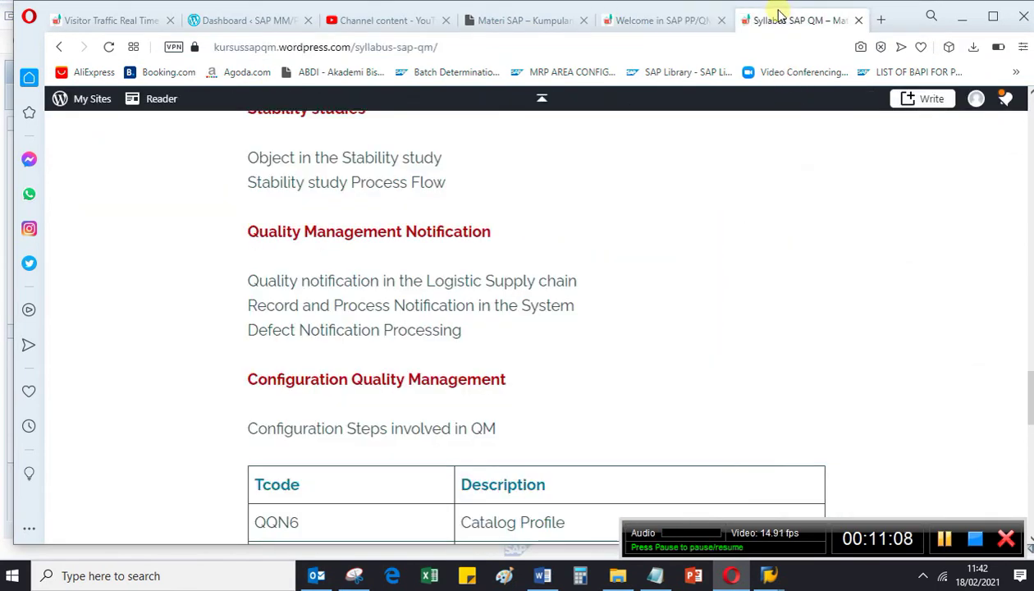
scroll(547, 312, up, 15)
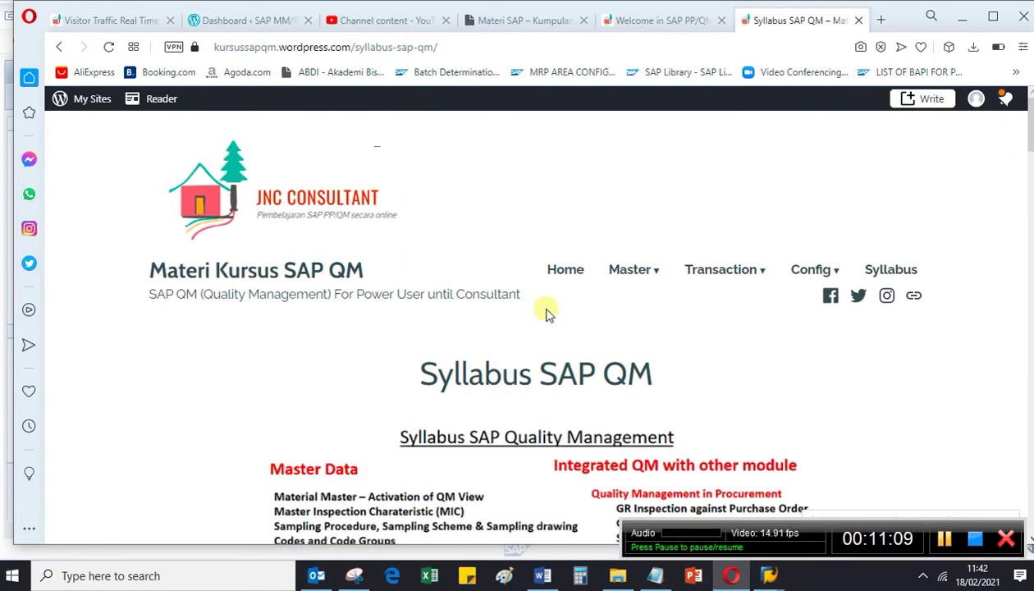
click(563, 272)
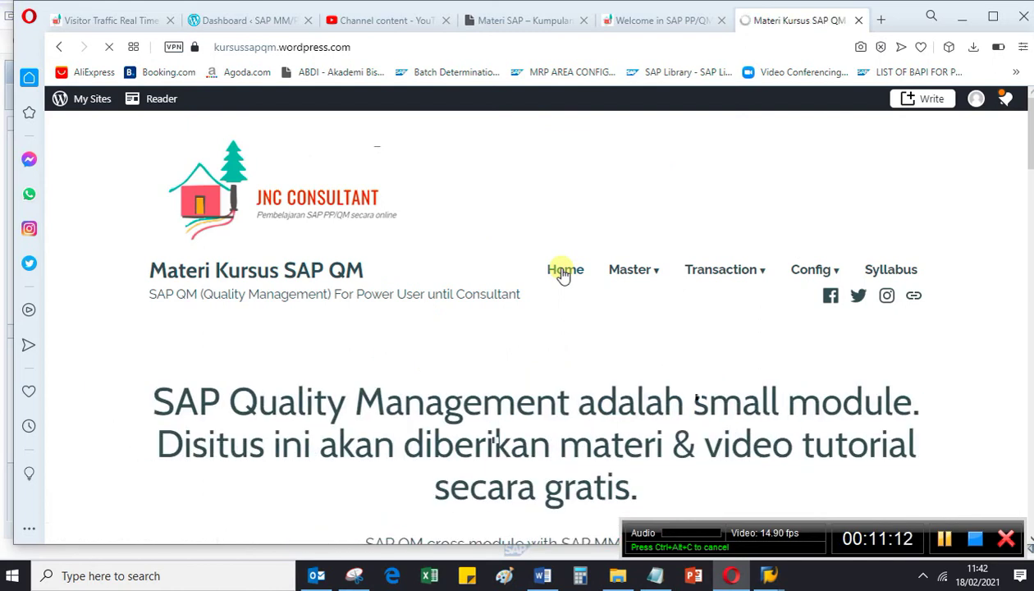
scroll(457, 386, down, 10)
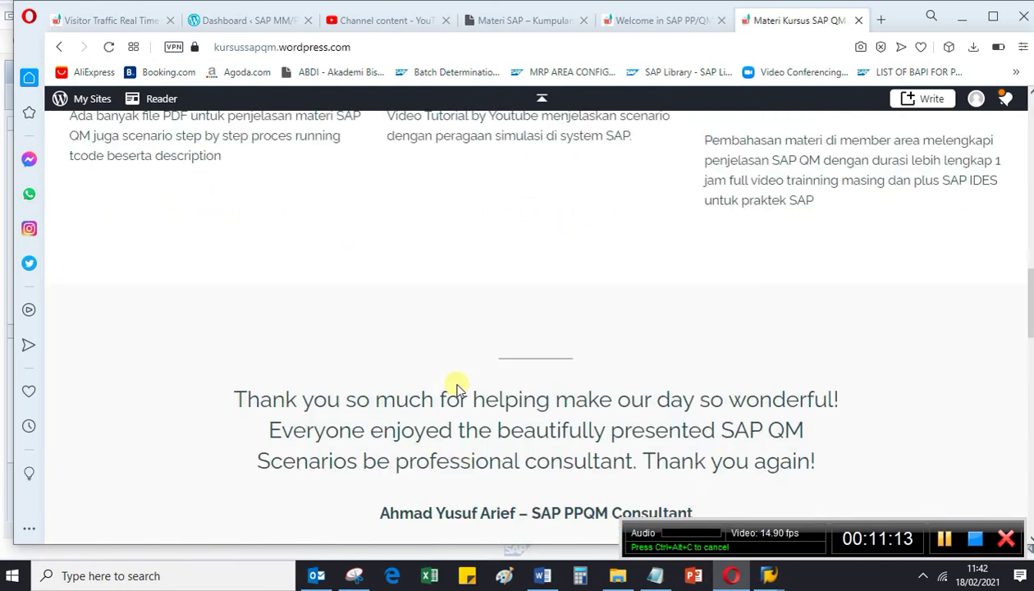
scroll(457, 386, down, 10)
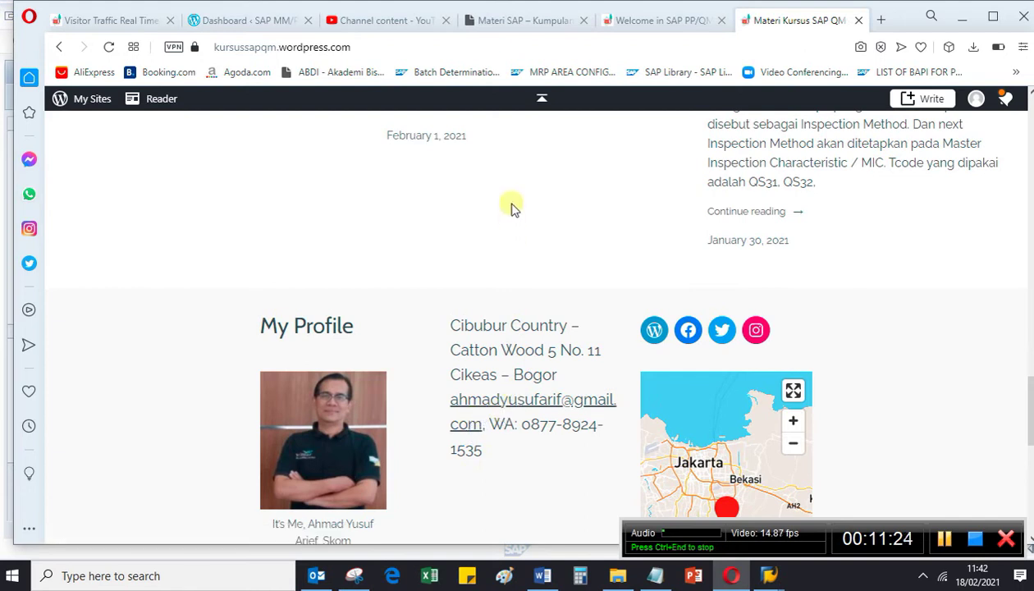
Return to the JNC Consultant home page and uncover its chat button.
click(624, 22)
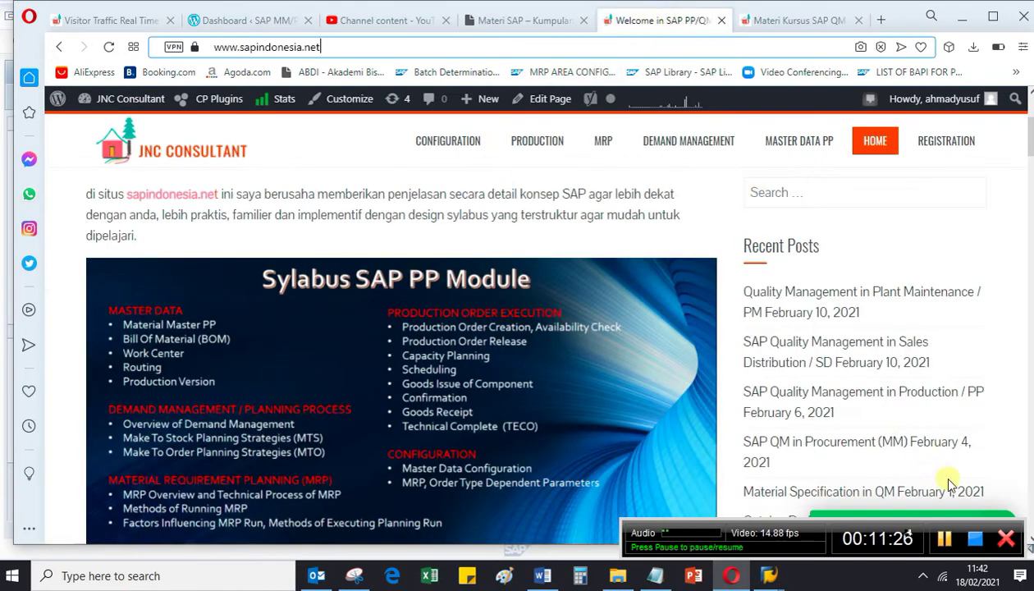
drag(927, 527, 933, 556)
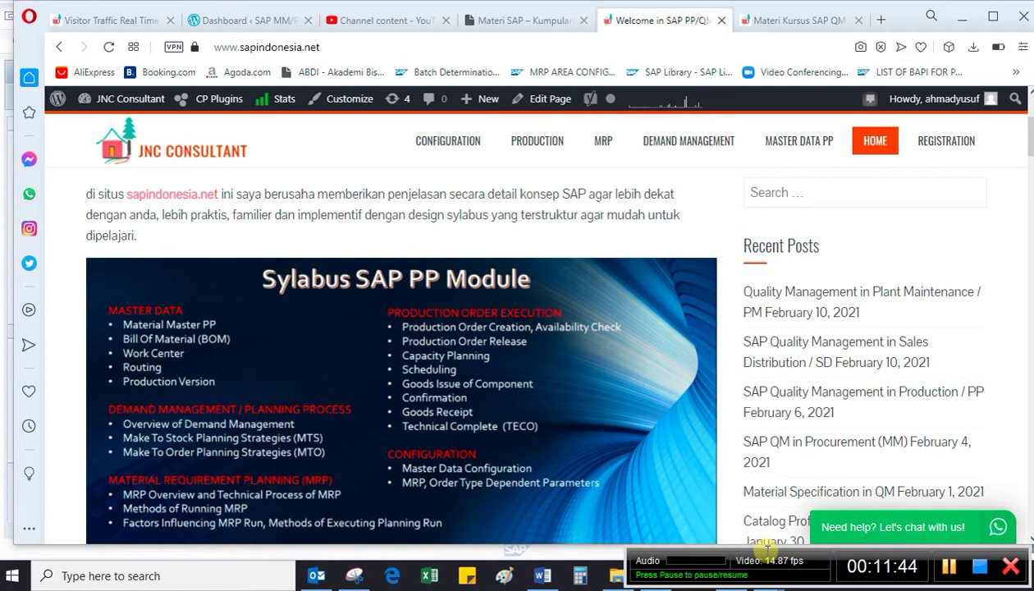
drag(765, 550, 777, 532)
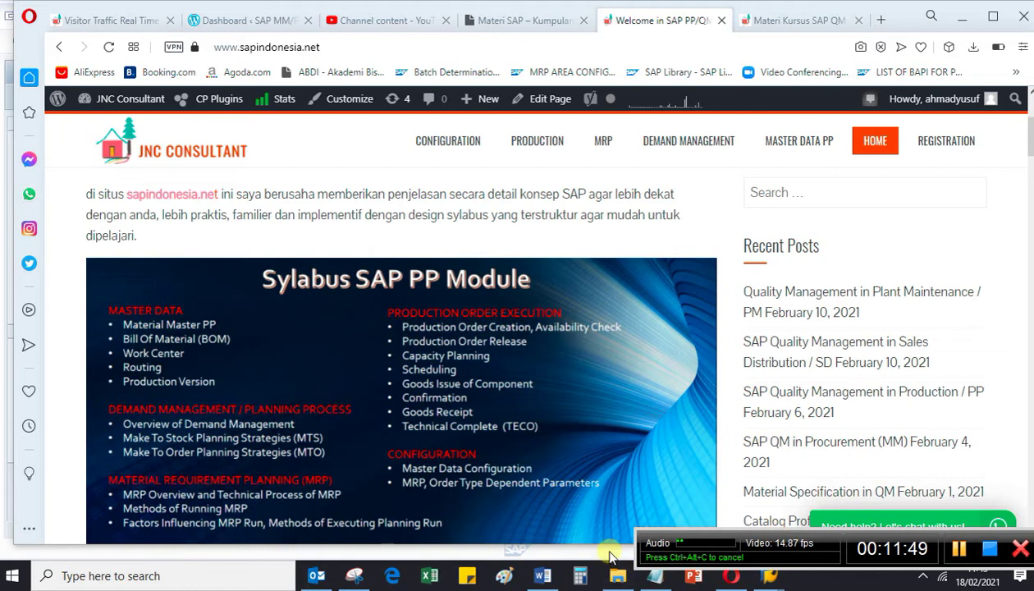
Switch to the Word document Quality Management in SD with SO.docx and highlight the heading on inspection for delivery with order and MTO Strategy.
mouse_move(542, 575)
click(546, 507)
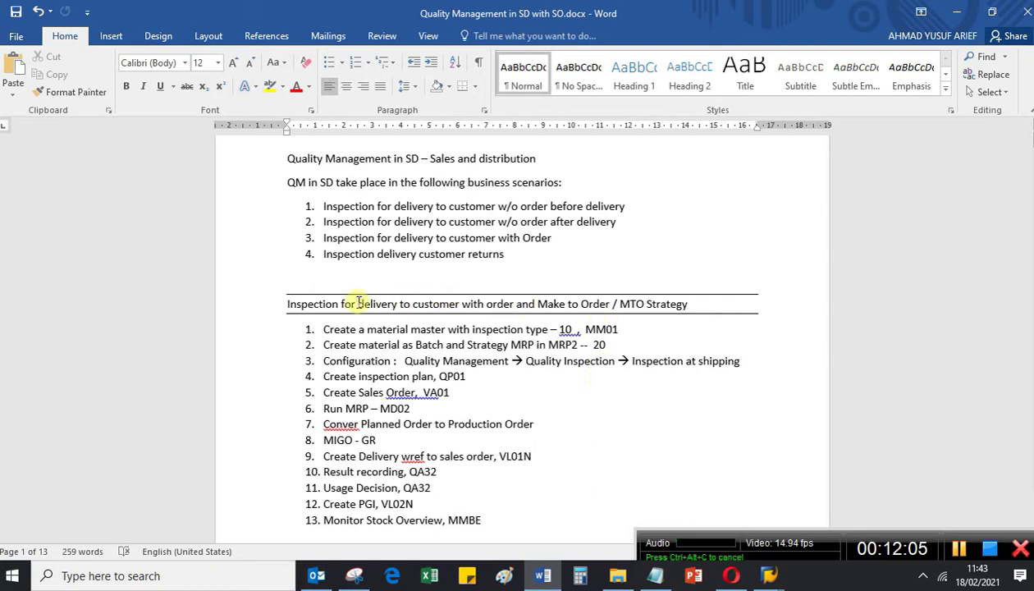
drag(286, 303, 686, 304)
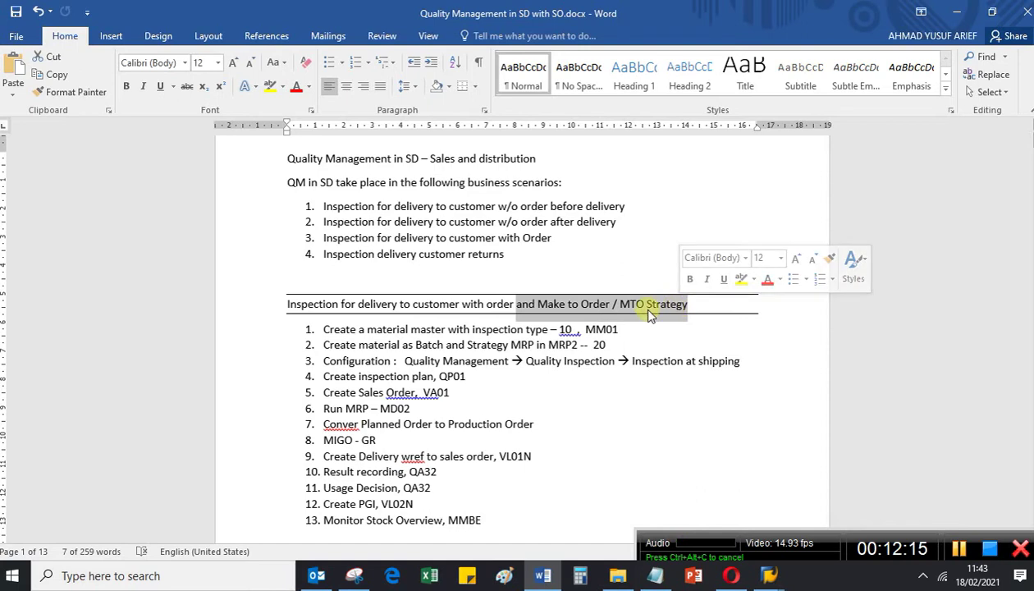
click(692, 304)
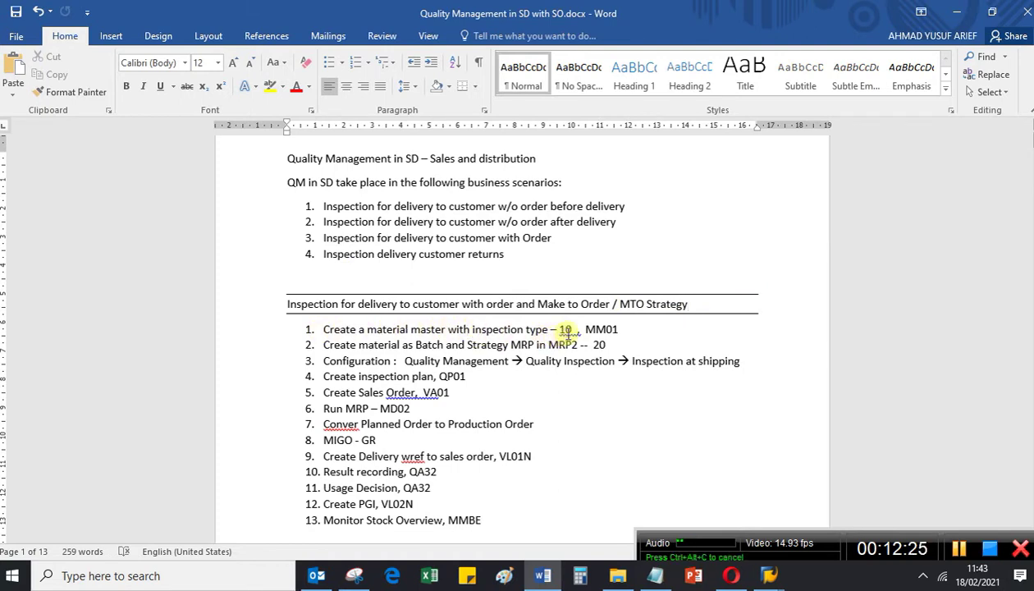
Switch to SAP Easy Access, start Display Material, and enter material THK-L491 to bring up its view selection.
mouse_move(762, 578)
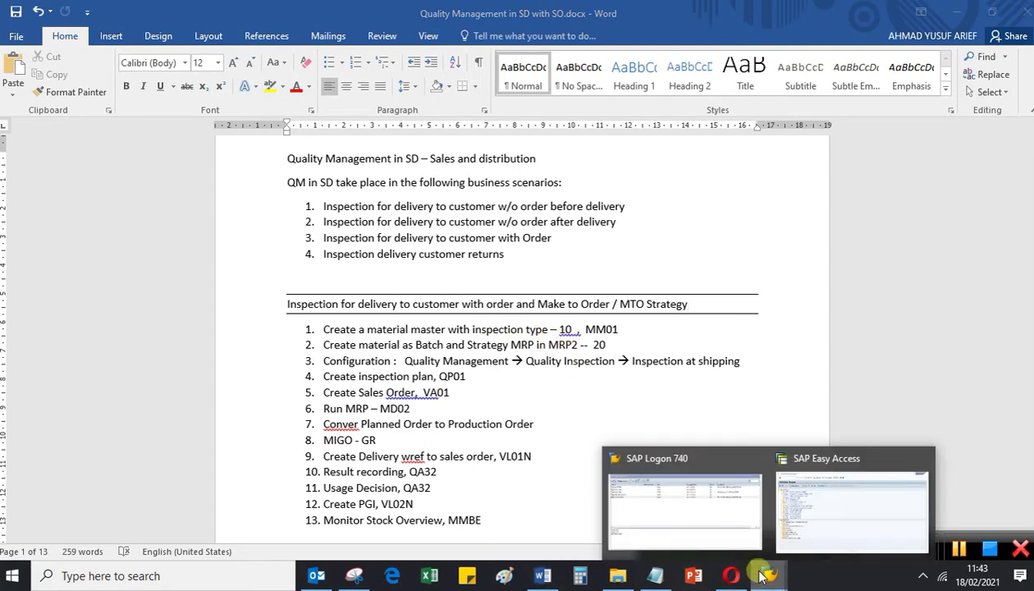
click(810, 499)
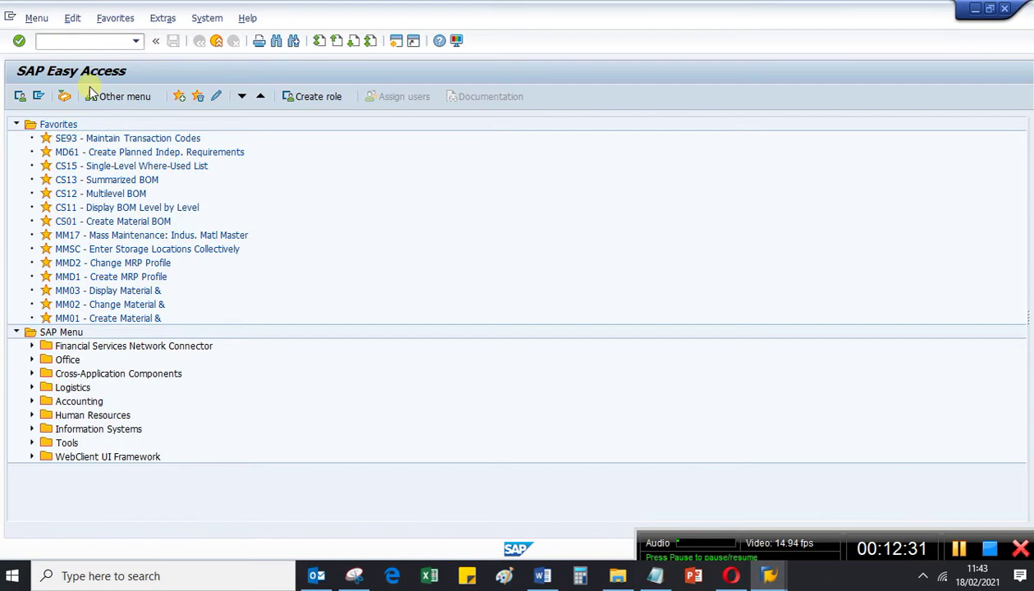
key(BackSpace)
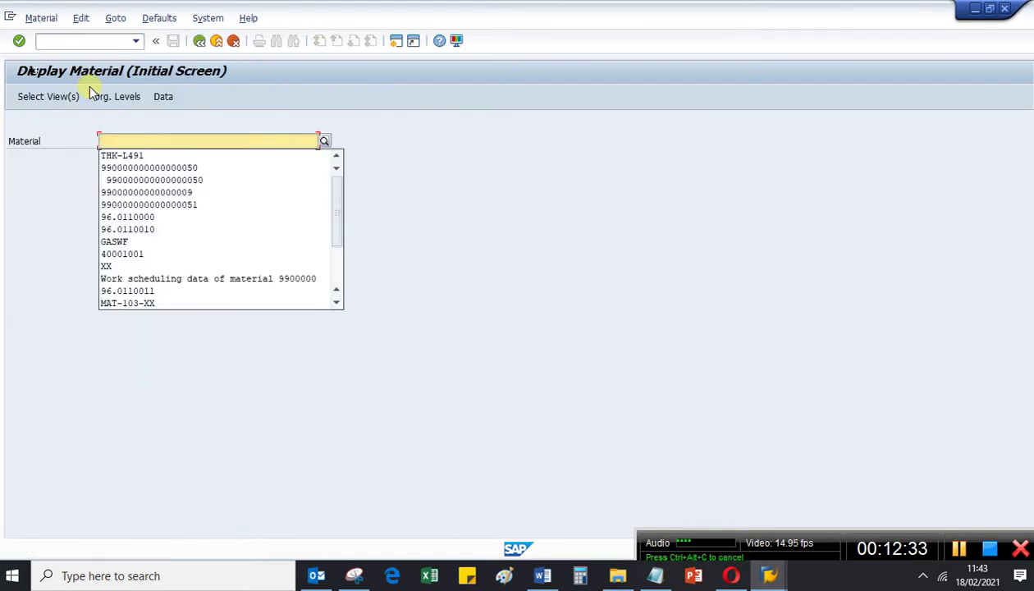
key(Down)
key(Return)
key(Return)
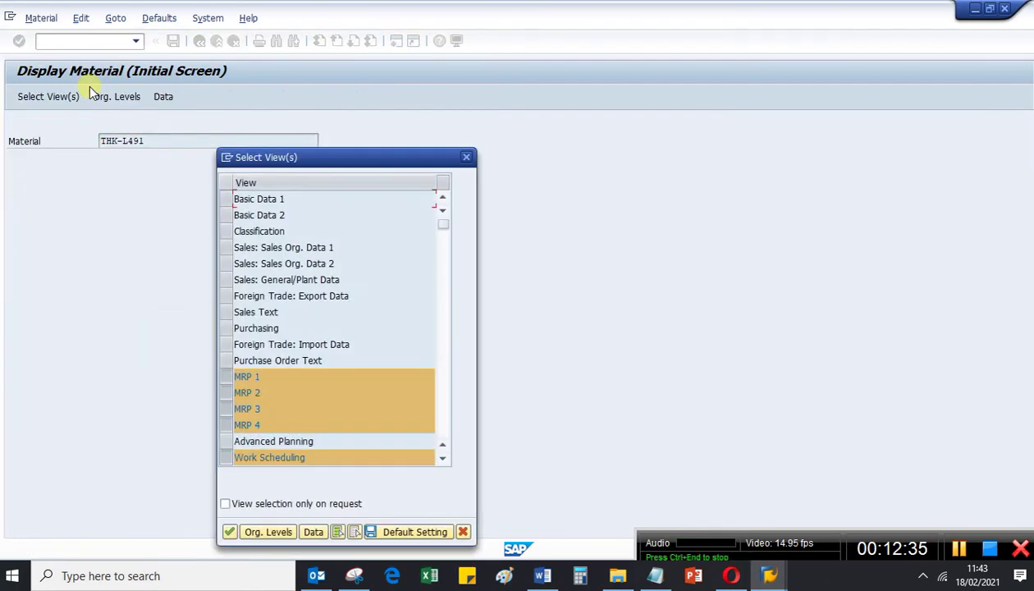
Deselect the MRP 1 to MRP 4 and Work Scheduling views, select Quality Management, and display the material for plant 1101.
click(226, 376)
click(225, 393)
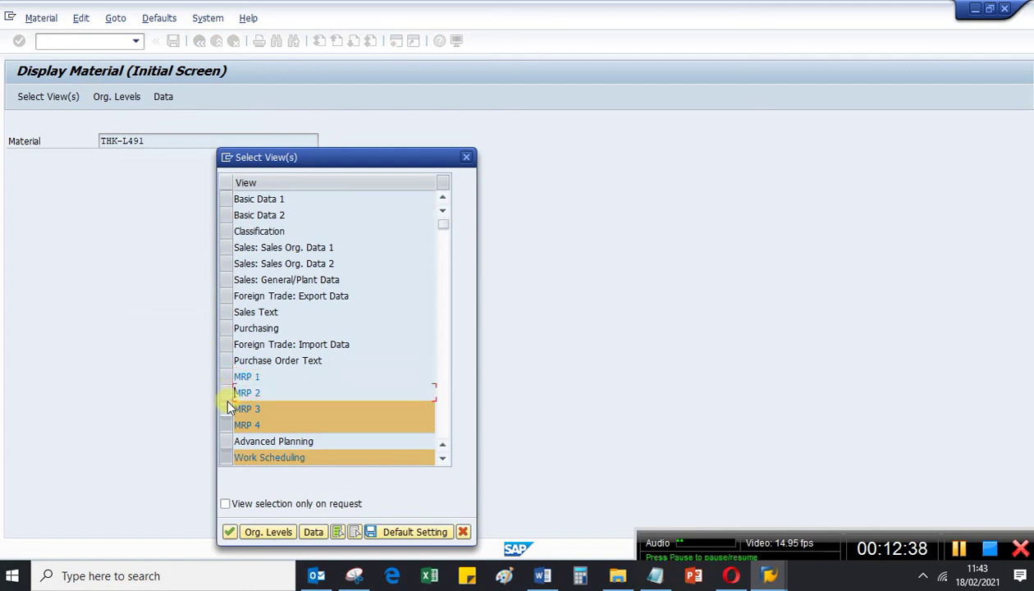
click(226, 408)
click(228, 425)
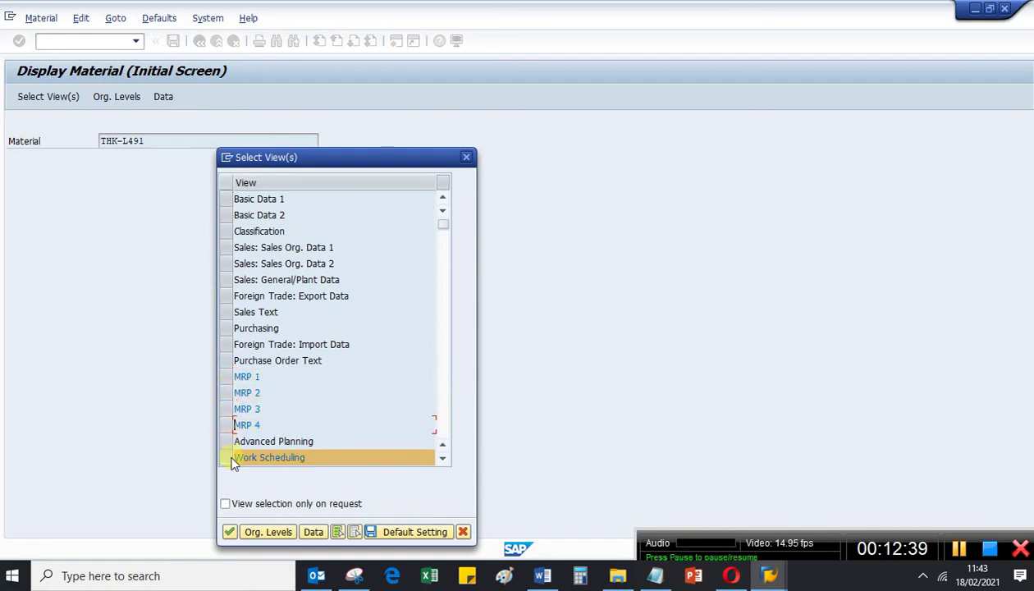
scroll(238, 443, down, 1)
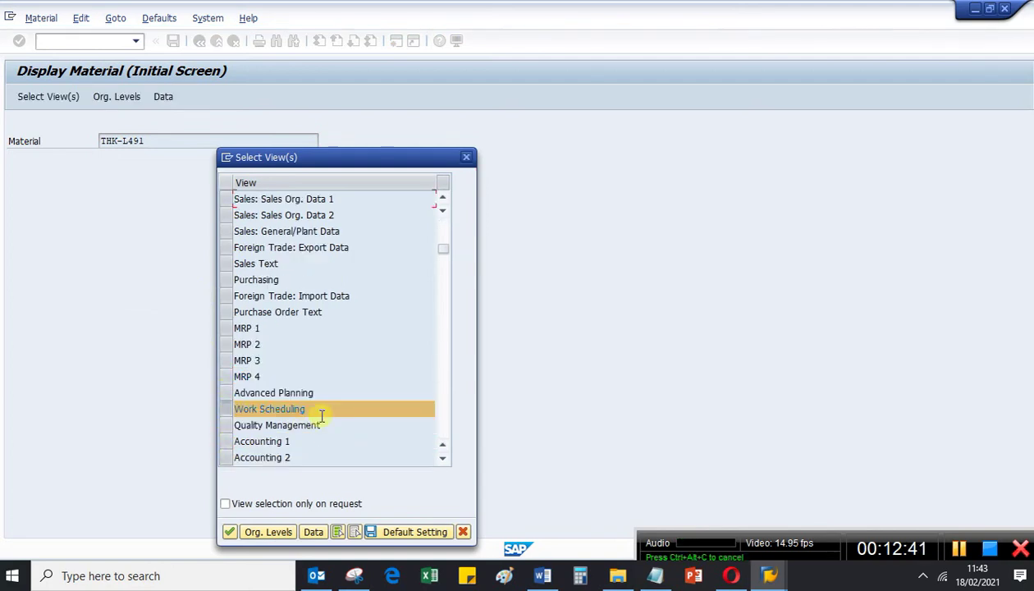
click(225, 408)
click(228, 425)
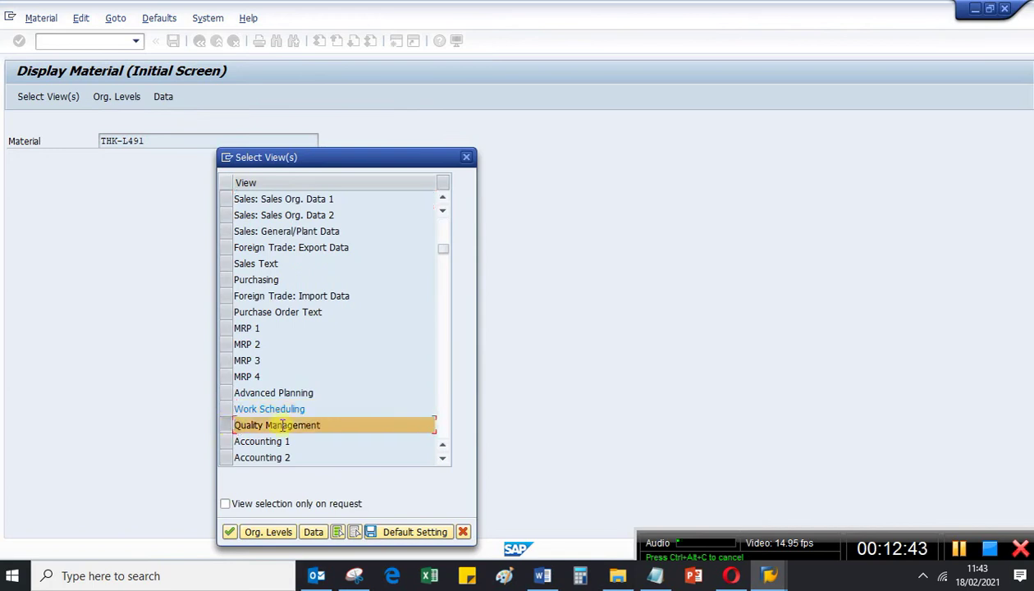
click(229, 532)
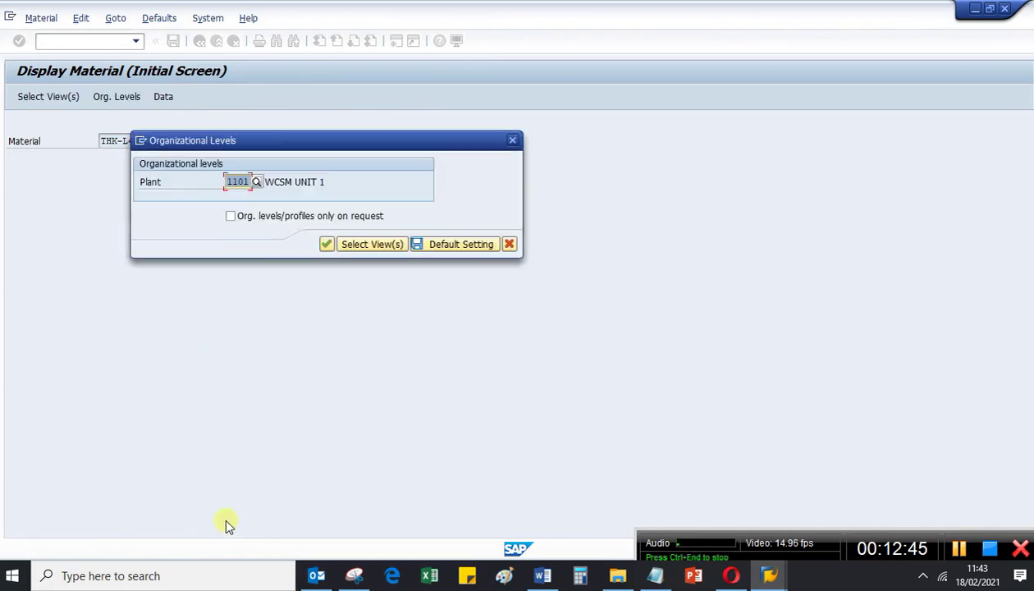
key(Return)
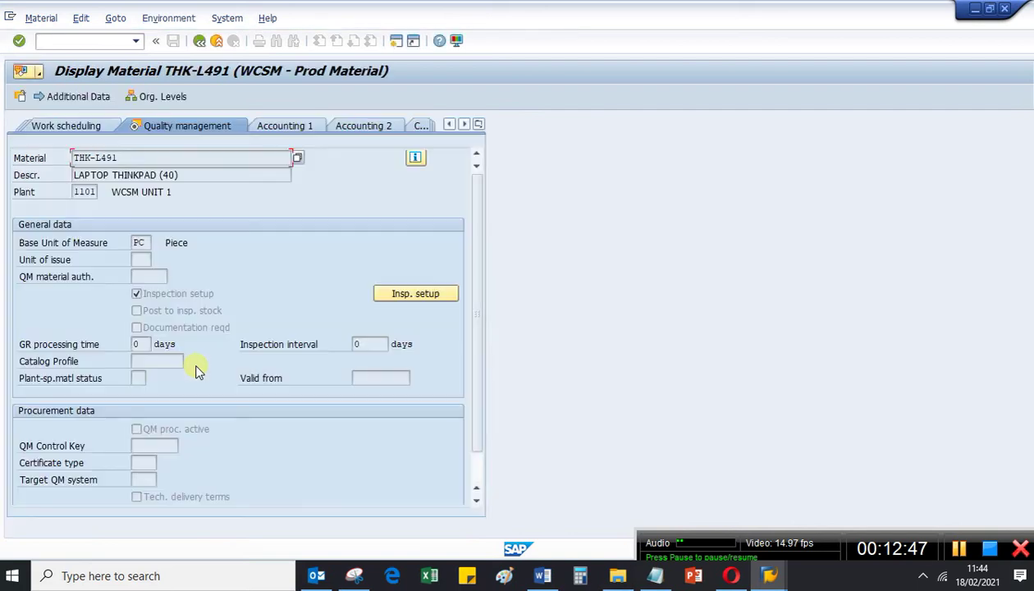
Open the material's inspection setup data and examine the entries for inspection types 10 and 89.
click(382, 295)
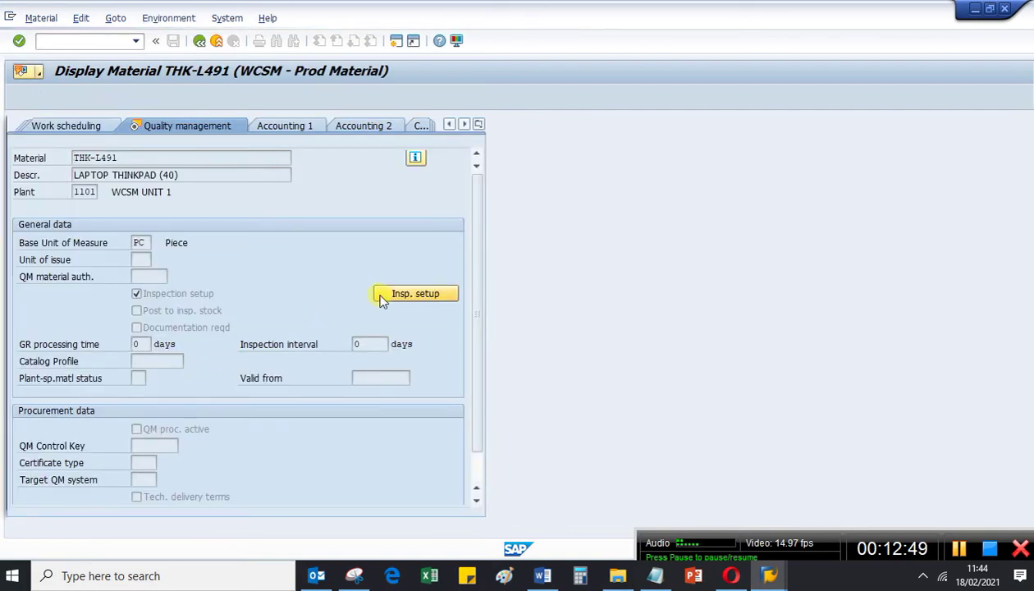
drag(180, 123, 365, 117)
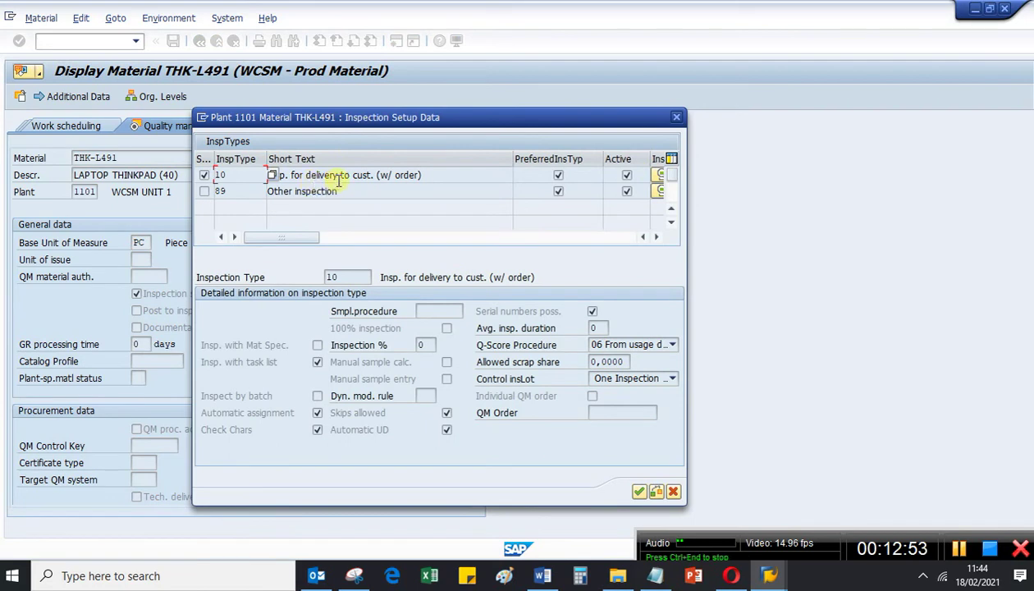
click(230, 190)
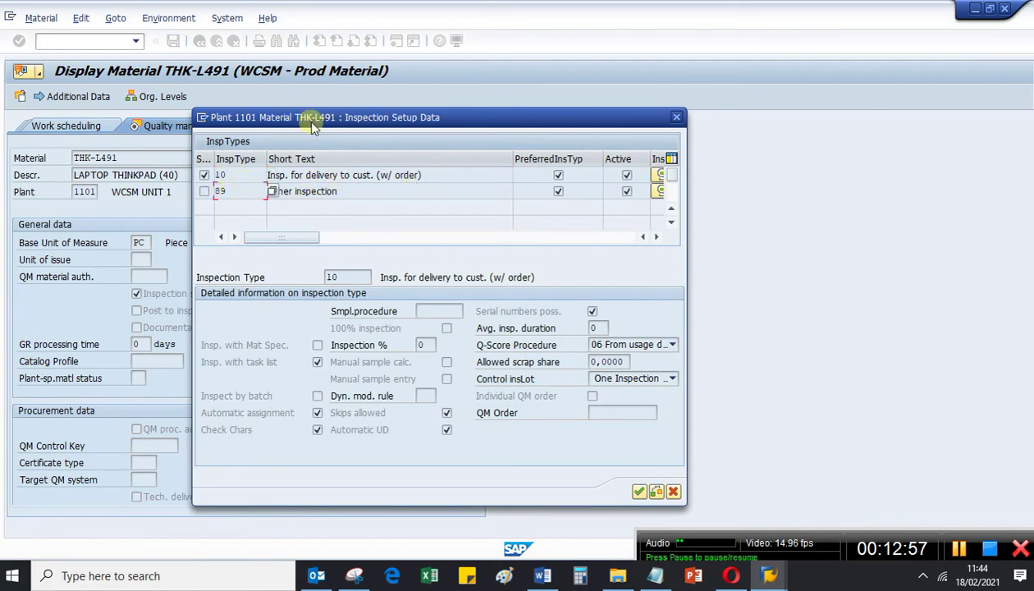
Review the settings for inspection type 10 in the inspection setup data and close the setup window.
drag(297, 111, 357, 100)
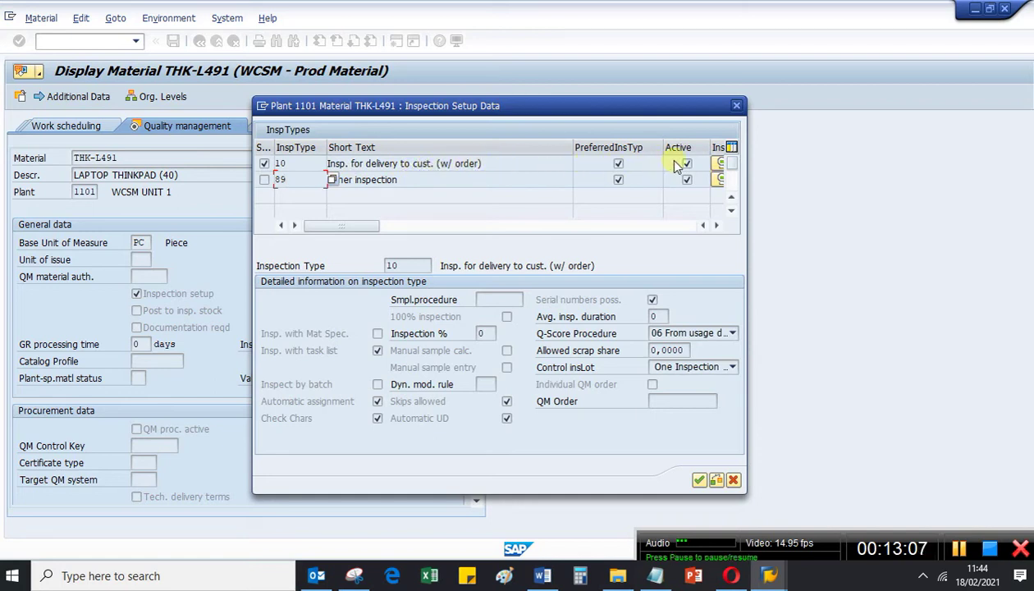
click(537, 167)
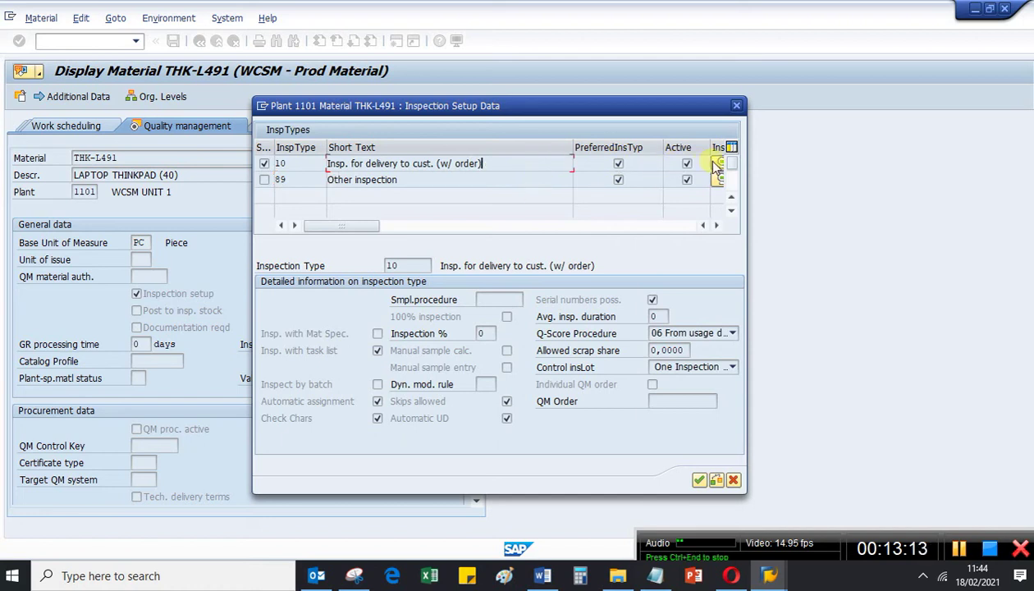
key(shift+Tab)
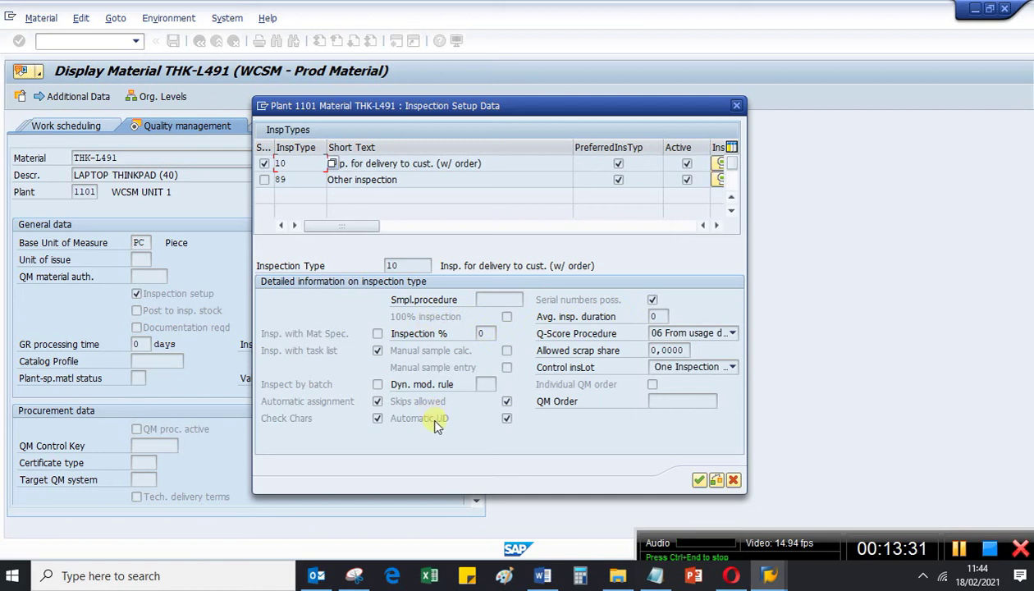
click(734, 480)
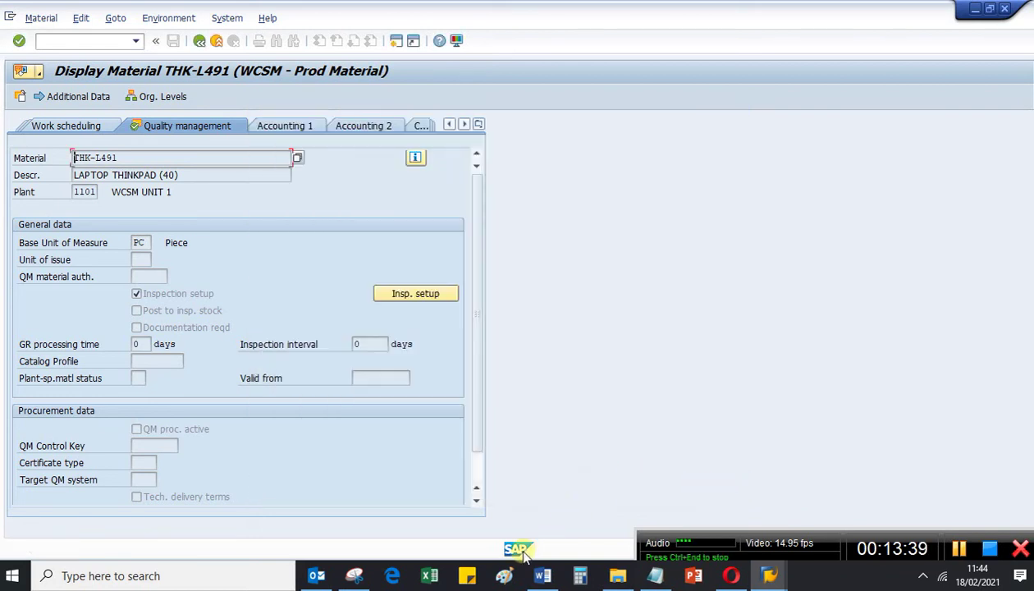
Check the batch and MRP strategy line in the Word document Quality Management in SD with SO.docx, then return to the SAP material display.
click(540, 576)
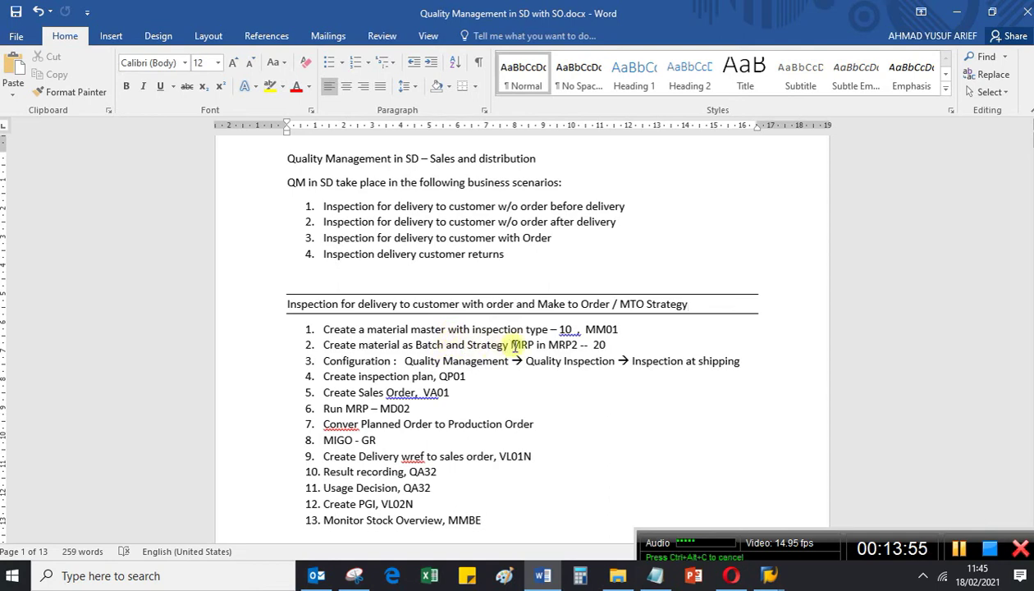
click(610, 344)
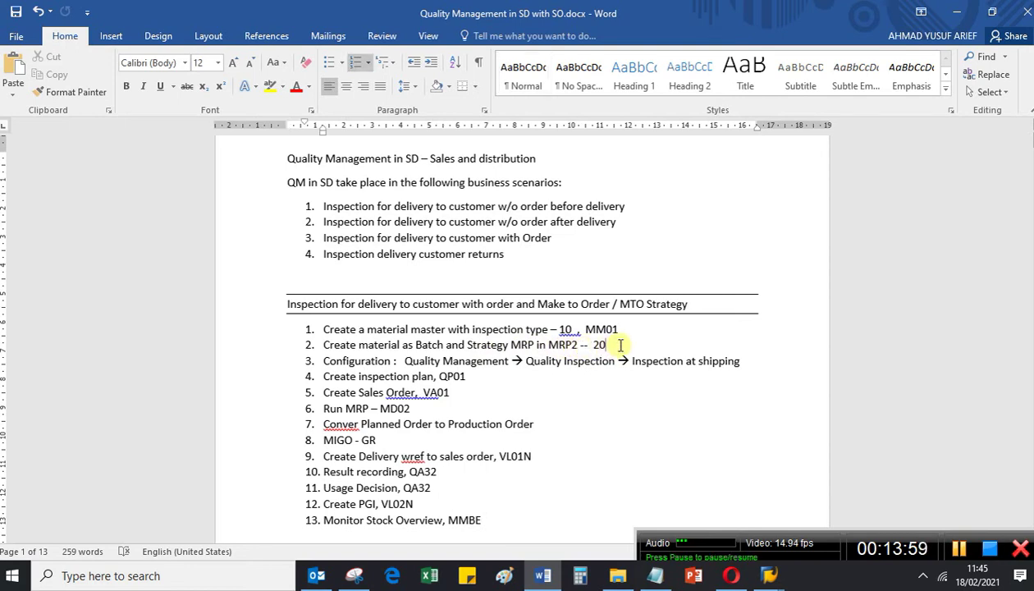
click(768, 576)
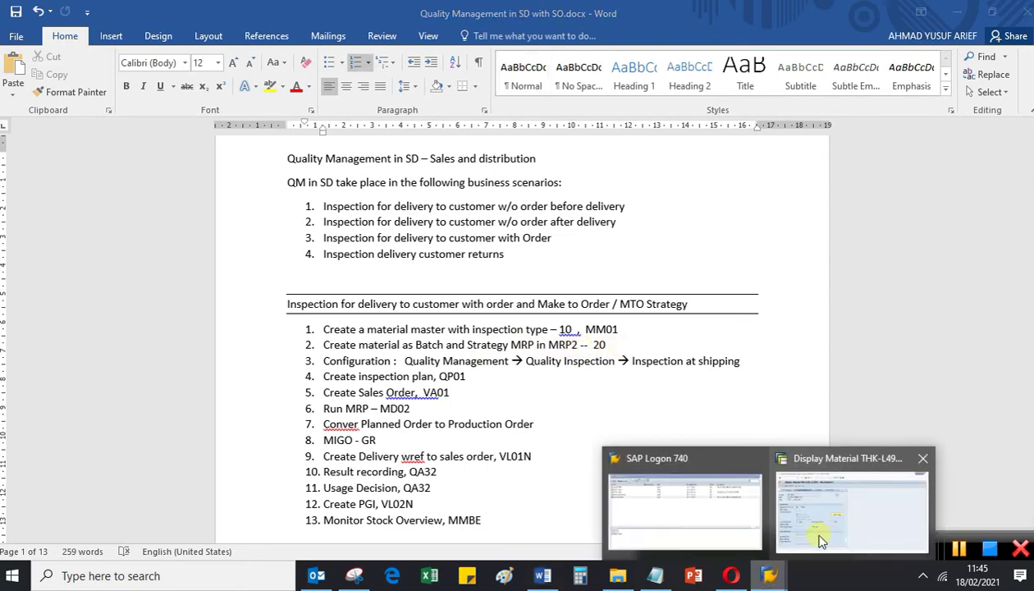
click(821, 539)
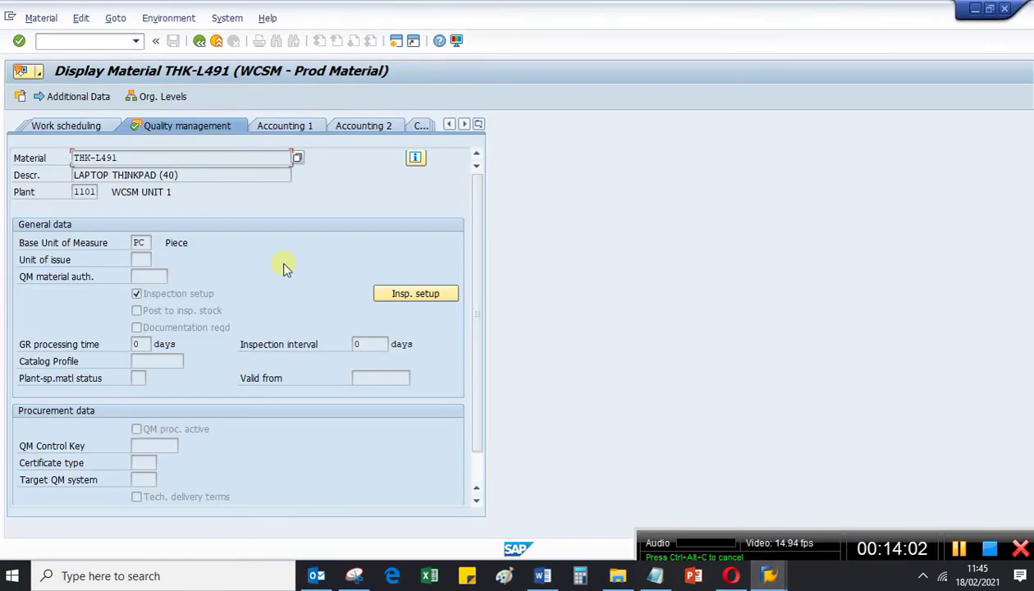
Redisplay material THK-L491 for plant 1101 with the default view selection of MRP 1 to MRP 4 and Work Scheduling.
click(199, 42)
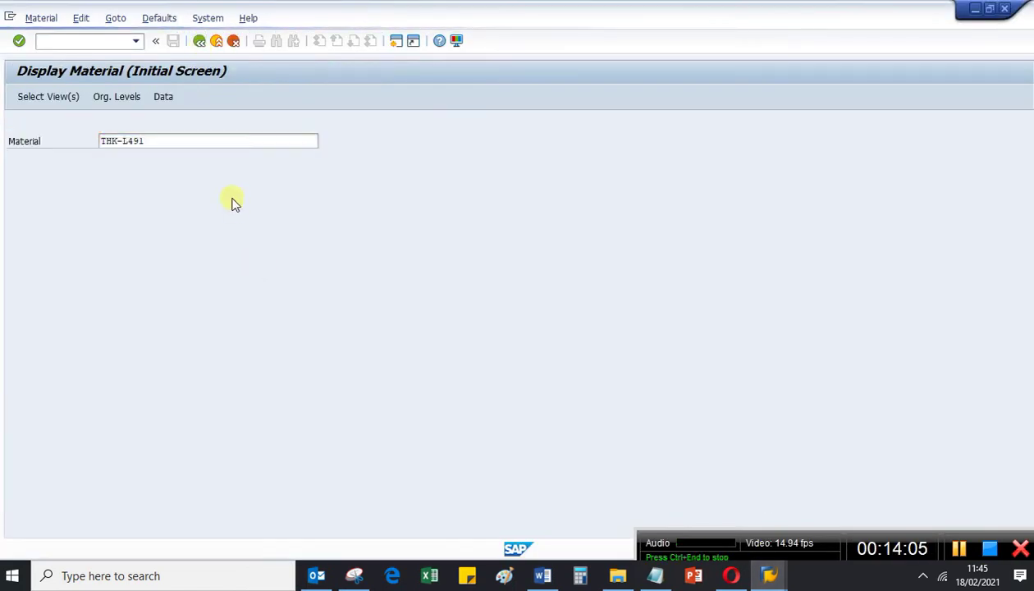
key(Return)
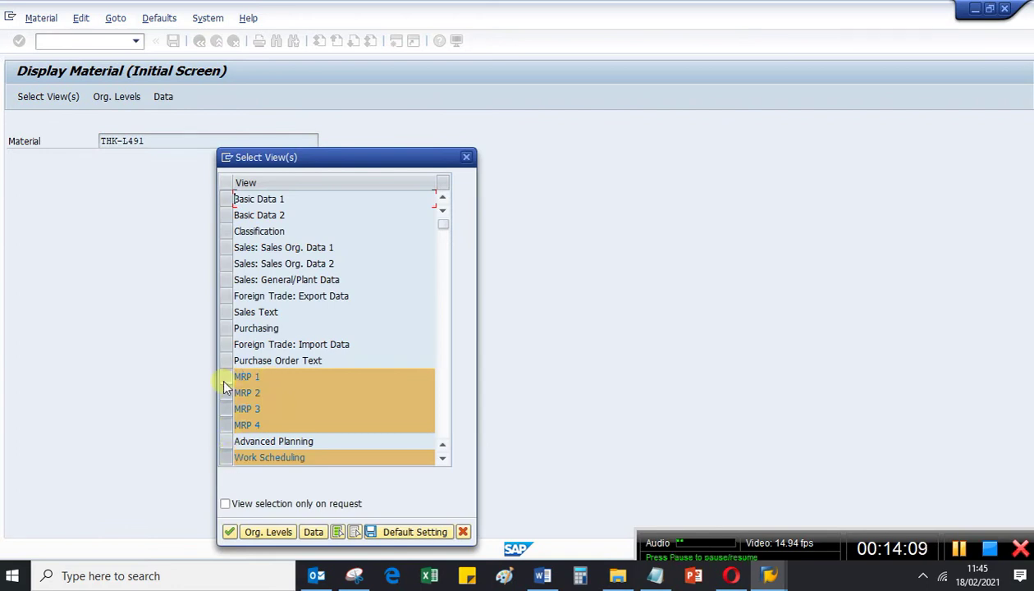
click(233, 530)
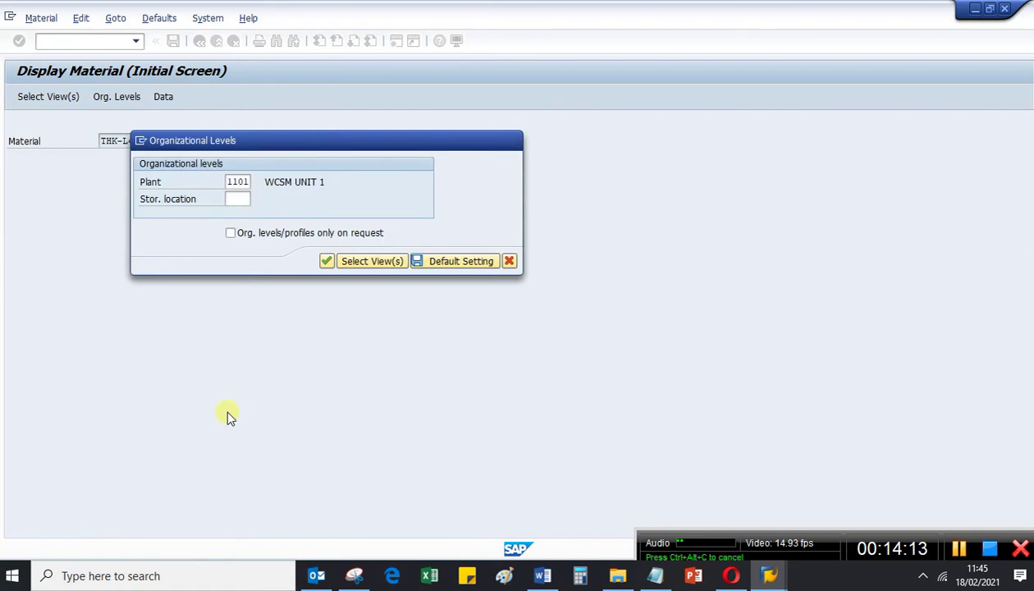
key(Return)
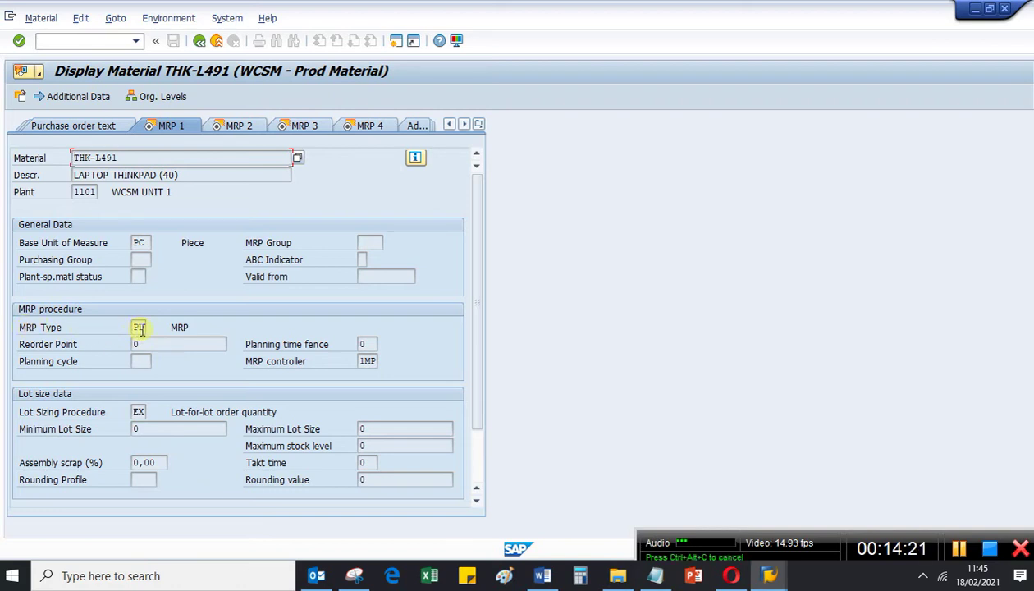
Review the MRP procedure data in the MRP 1 view and the procurement and scheduling data in MRP 2.
click(155, 157)
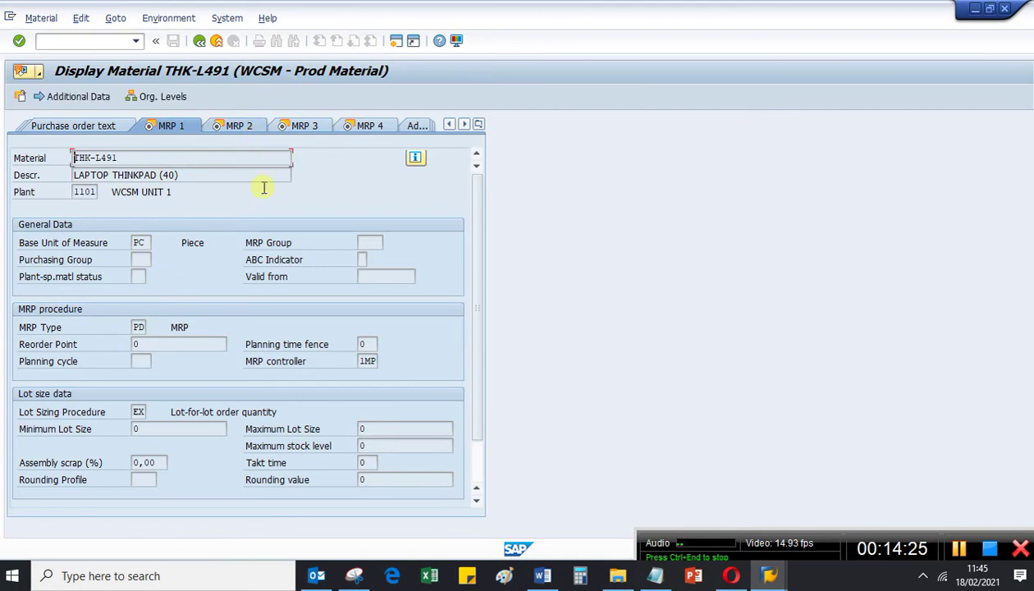
click(239, 126)
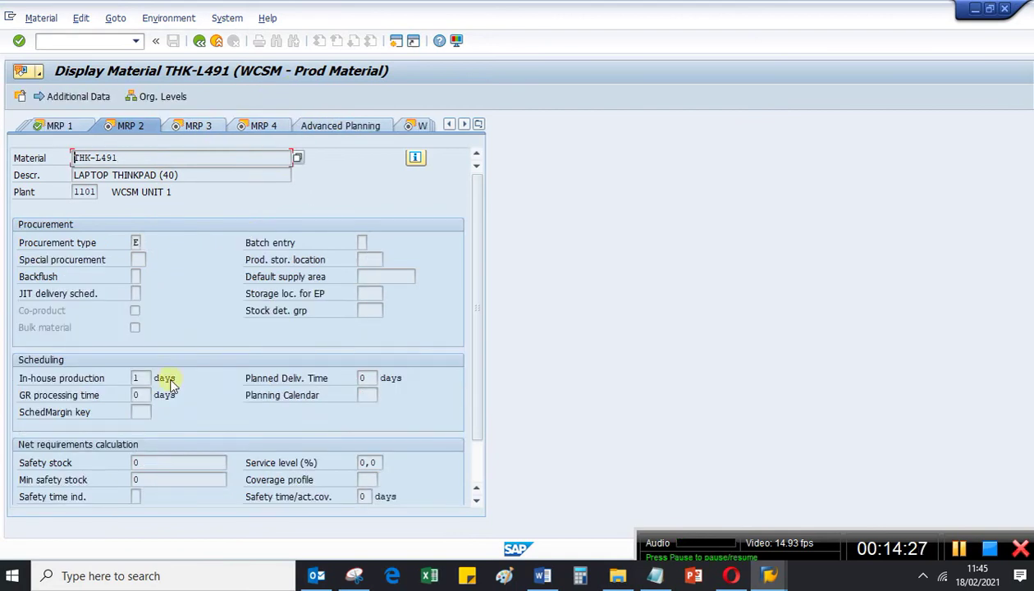
mouse_move(482, 375)
mouse_down()
mouse_move(481, 438)
mouse_move(473, 357)
mouse_up()
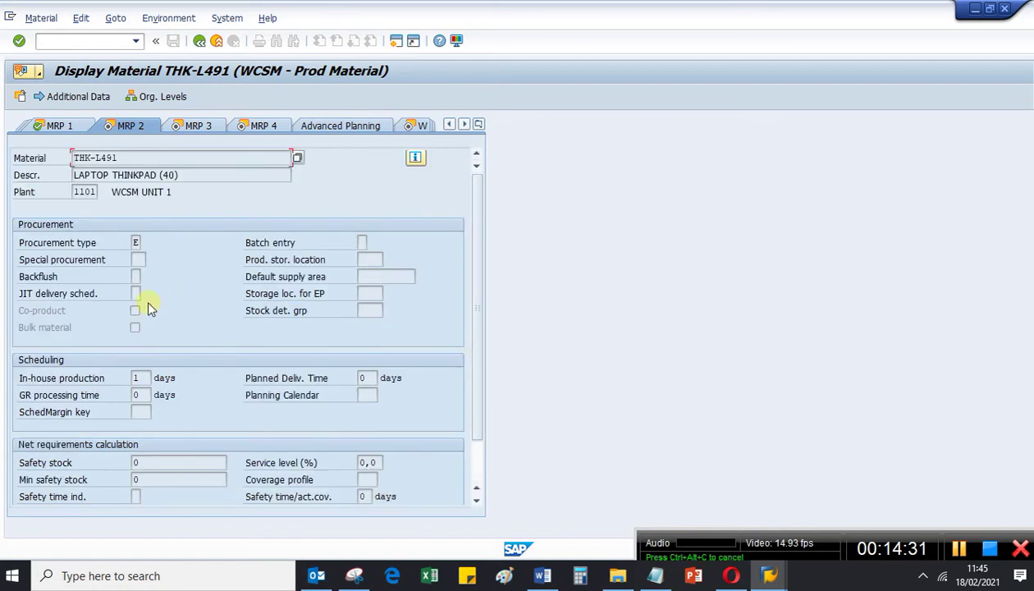
Open the material's MRP 3 view and examine the strategy group and its description.
click(192, 128)
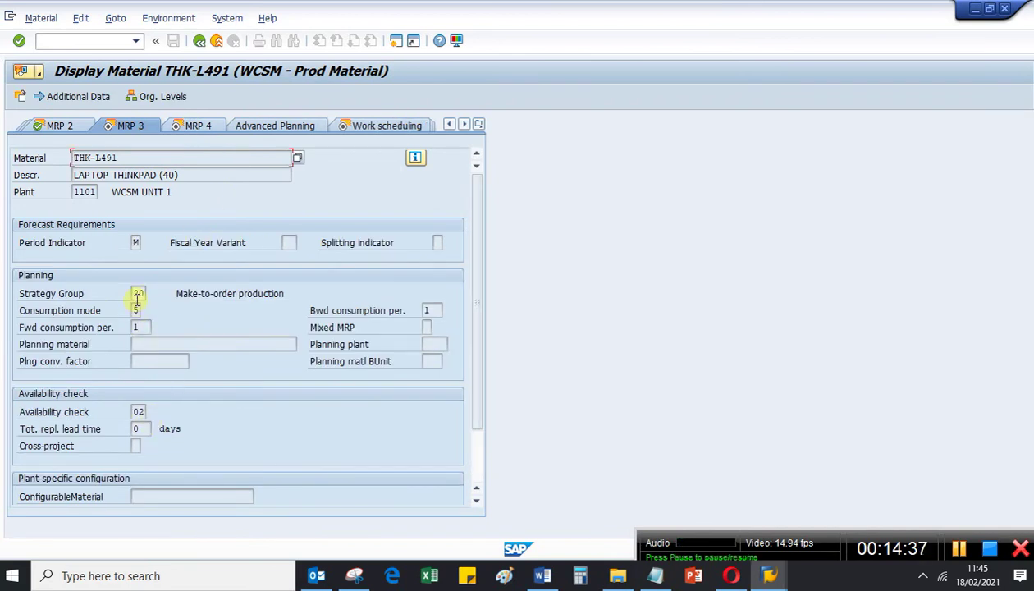
double_click(136, 293)
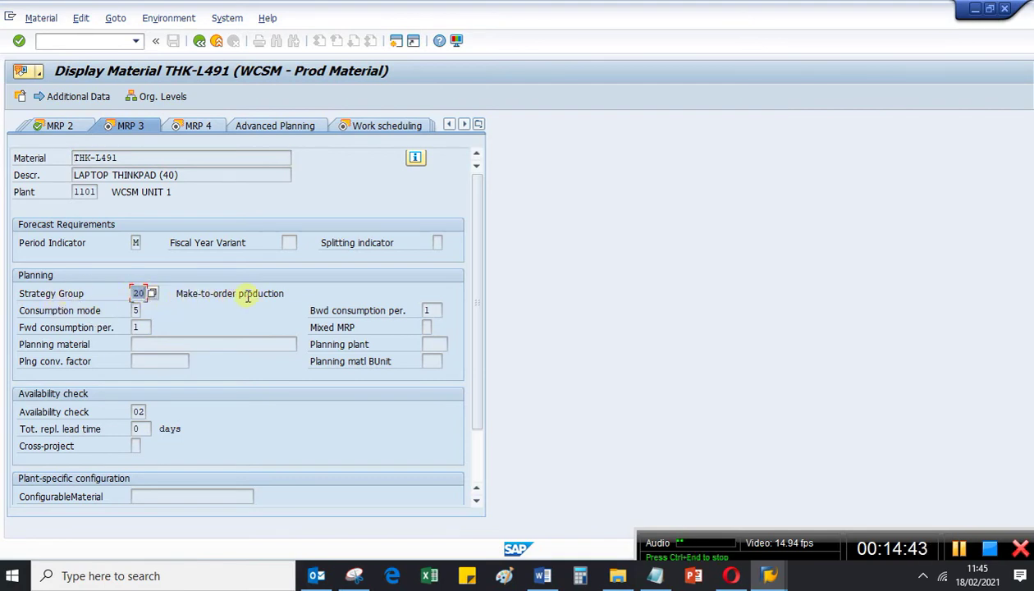
click(287, 293)
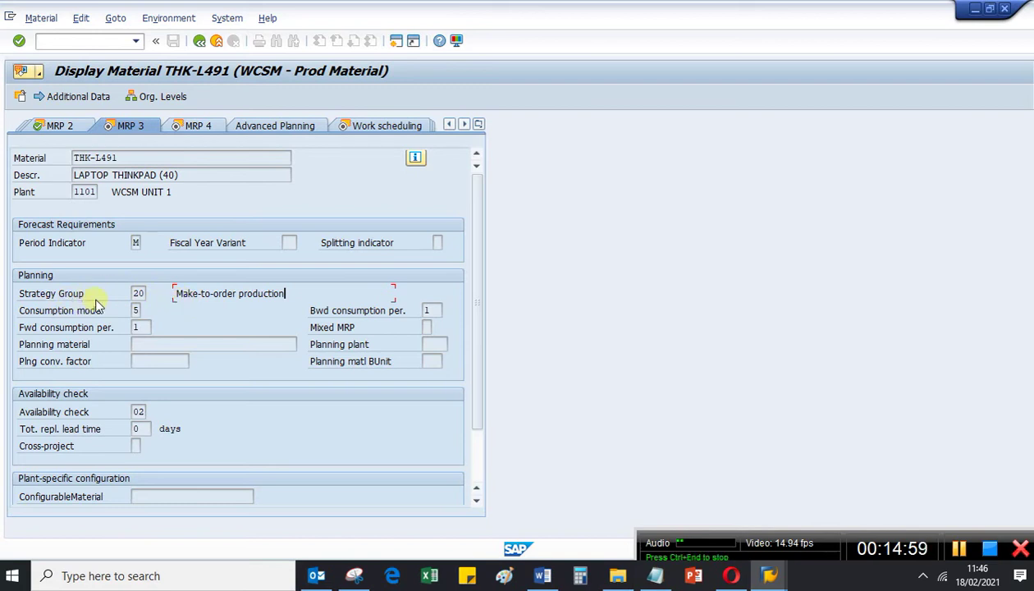
click(139, 293)
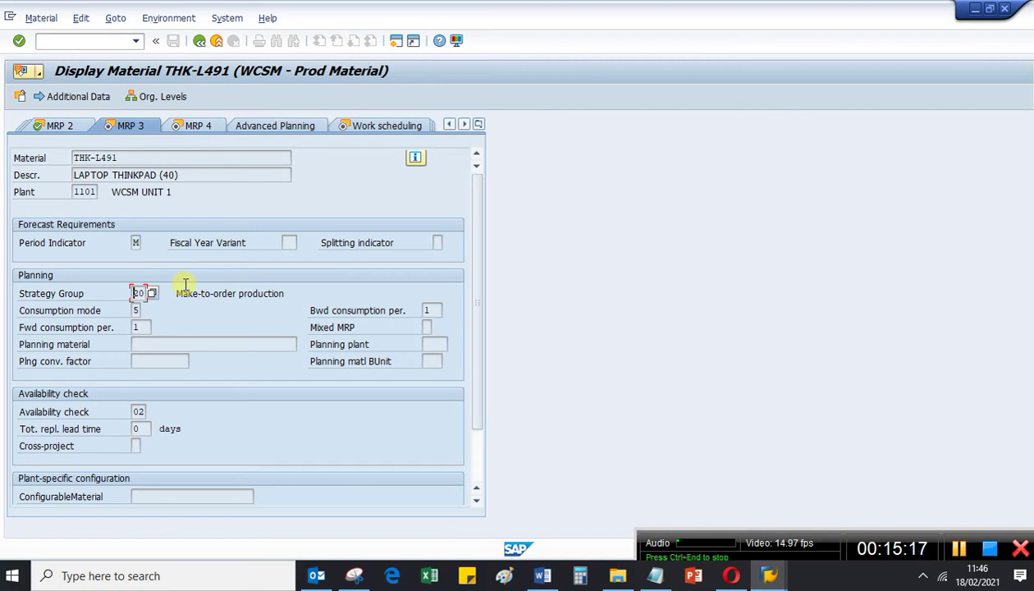
click(165, 344)
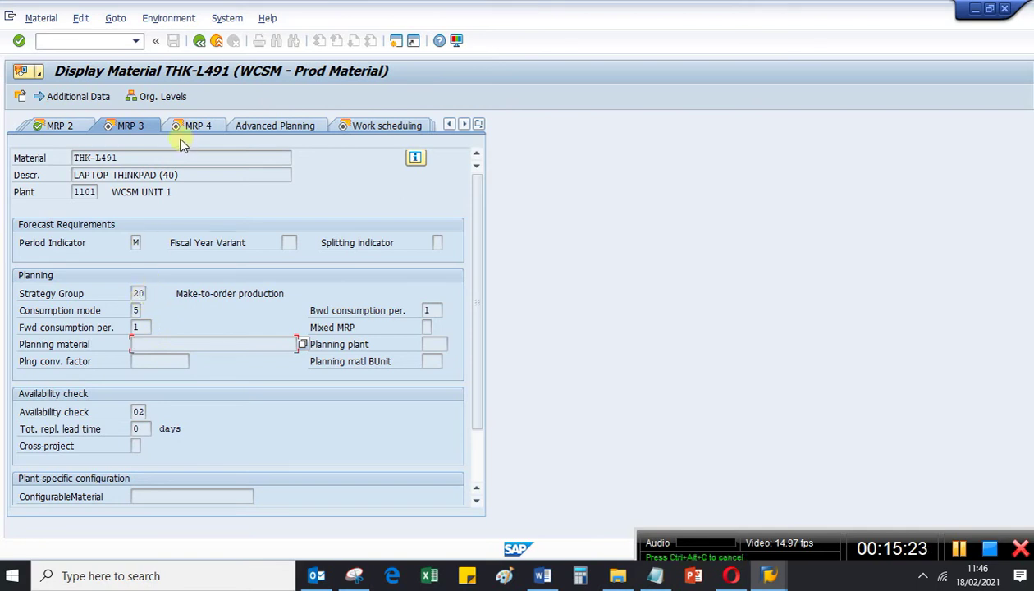
View the material's MRP 4 data and open the Purchasing view to check the batch management setting.
click(202, 127)
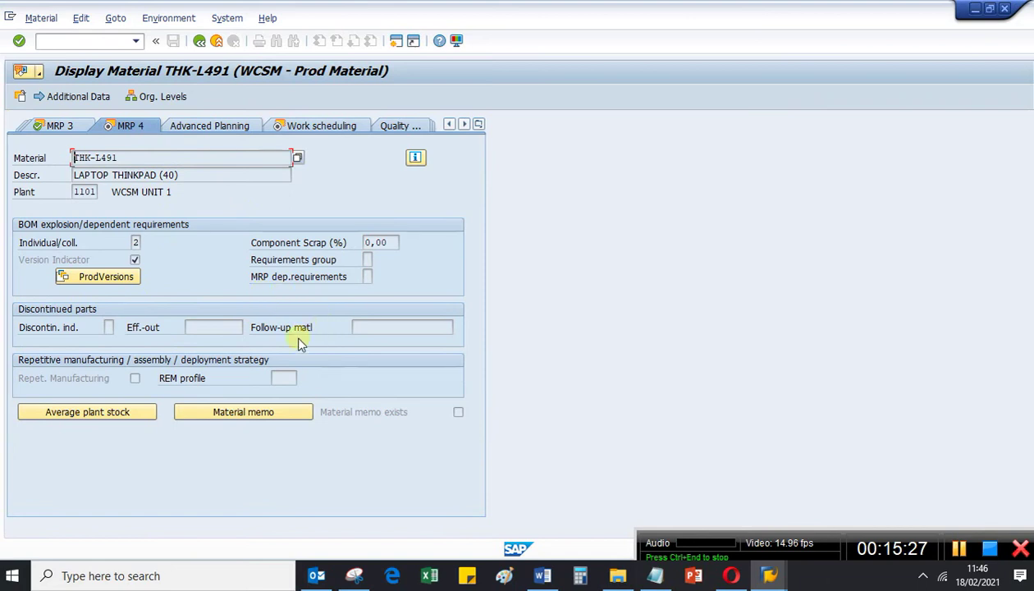
click(478, 125)
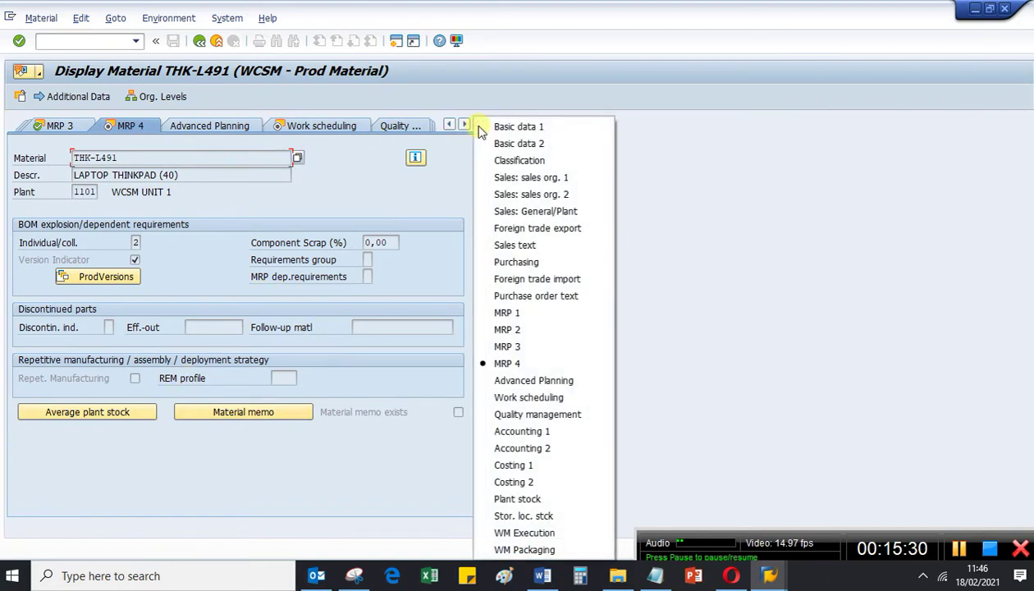
click(499, 261)
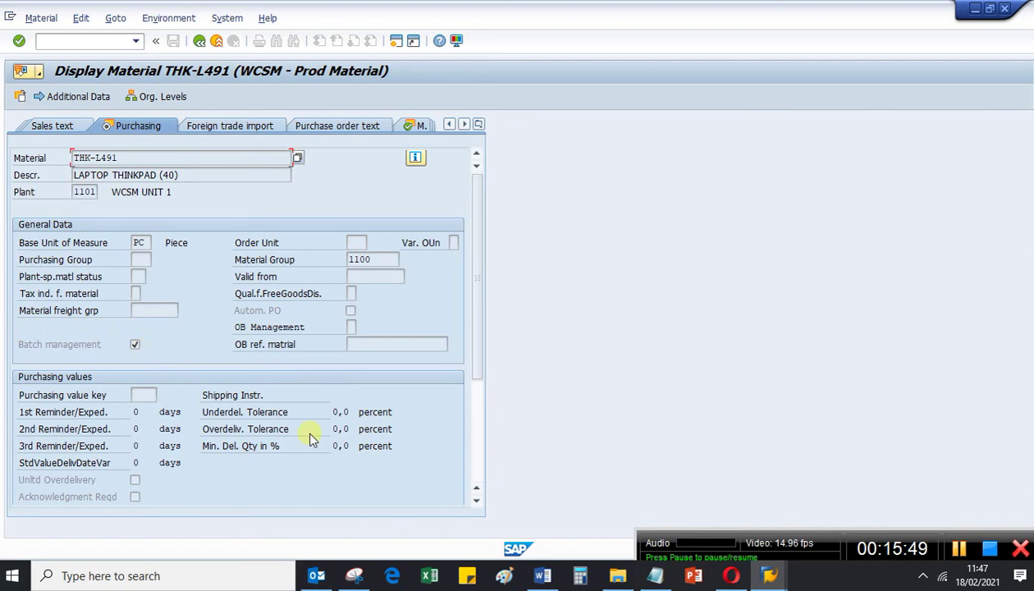
Switch to the Word document and highlight the configuration line leading from Quality Management to Inspection at shipping.
click(544, 577)
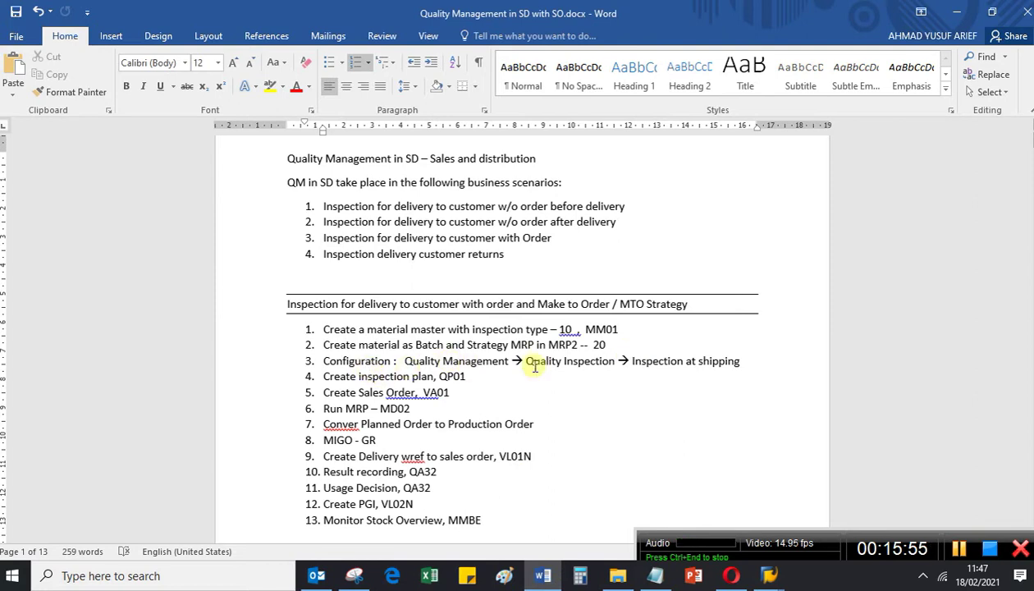
click(585, 345)
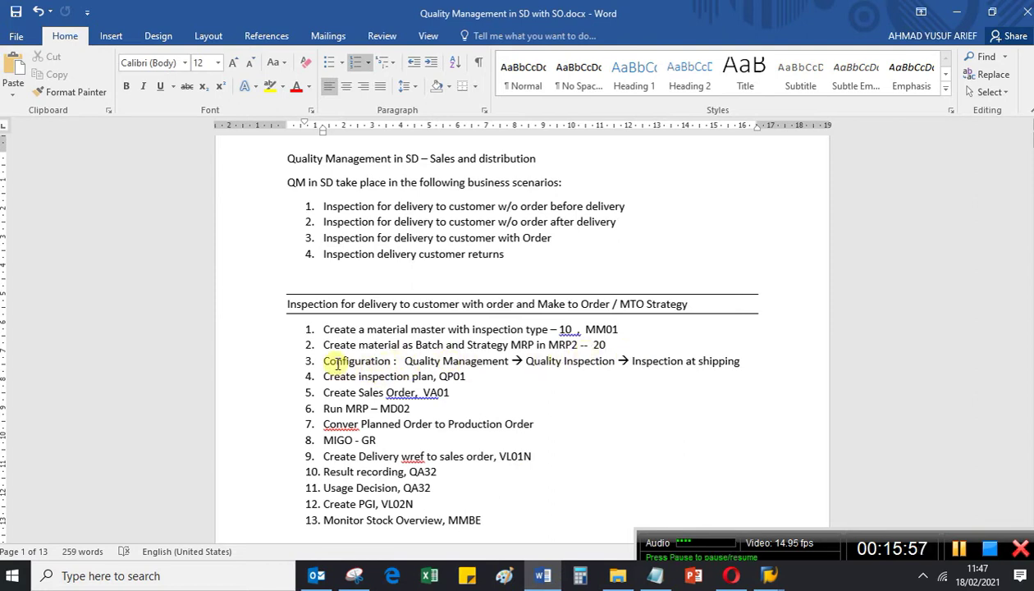
click(498, 361)
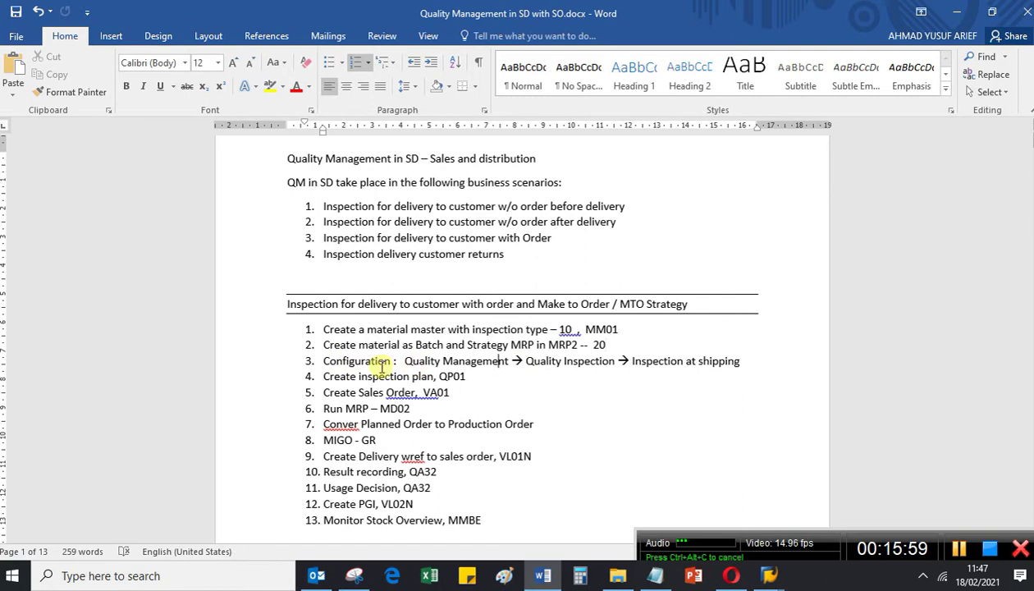
drag(323, 362, 737, 363)
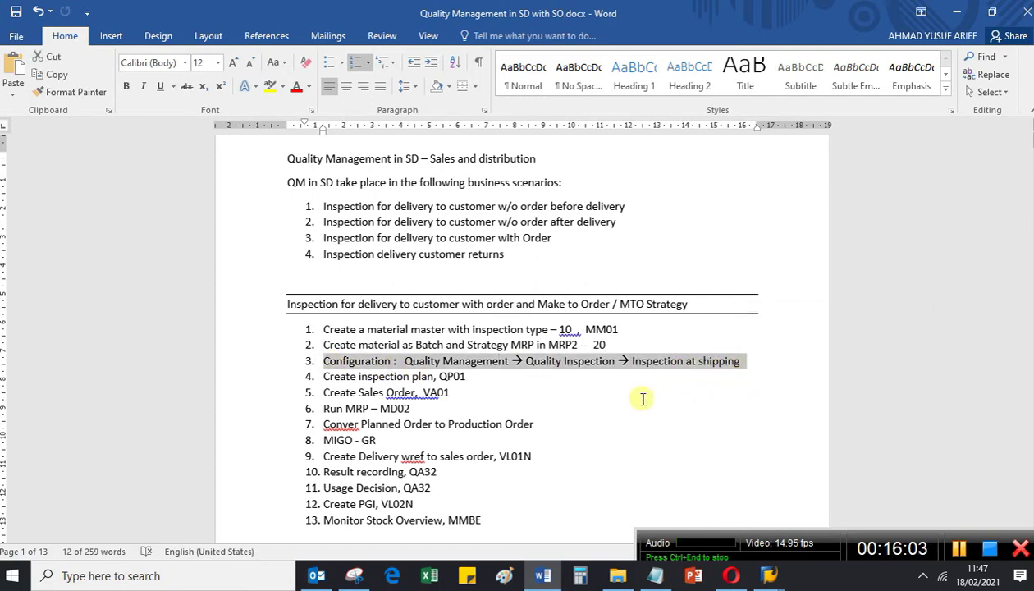
Switch back to SAP and leave the material display for SAP Easy Access.
click(769, 575)
click(838, 522)
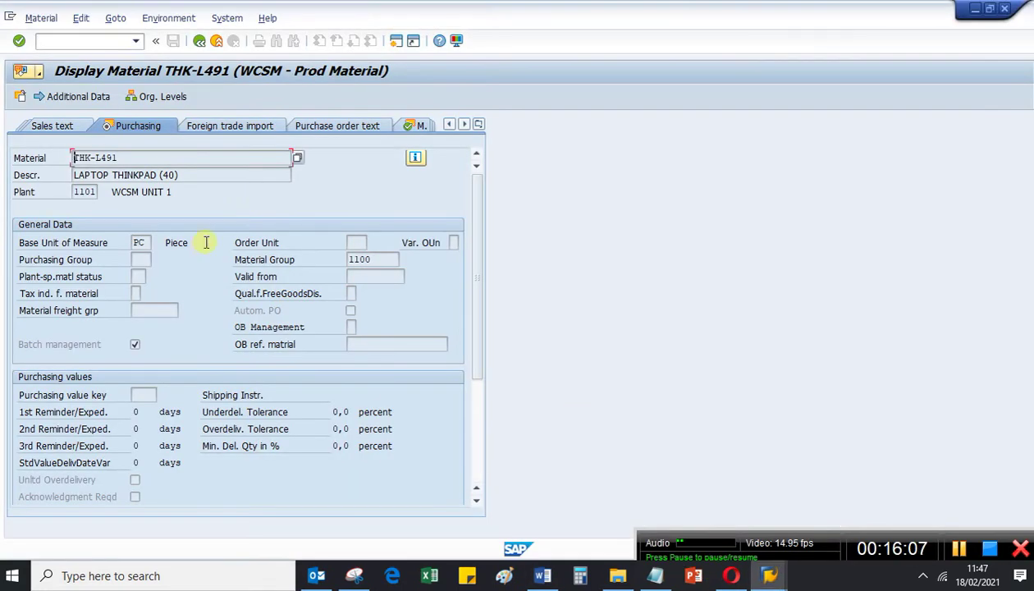
click(54, 41)
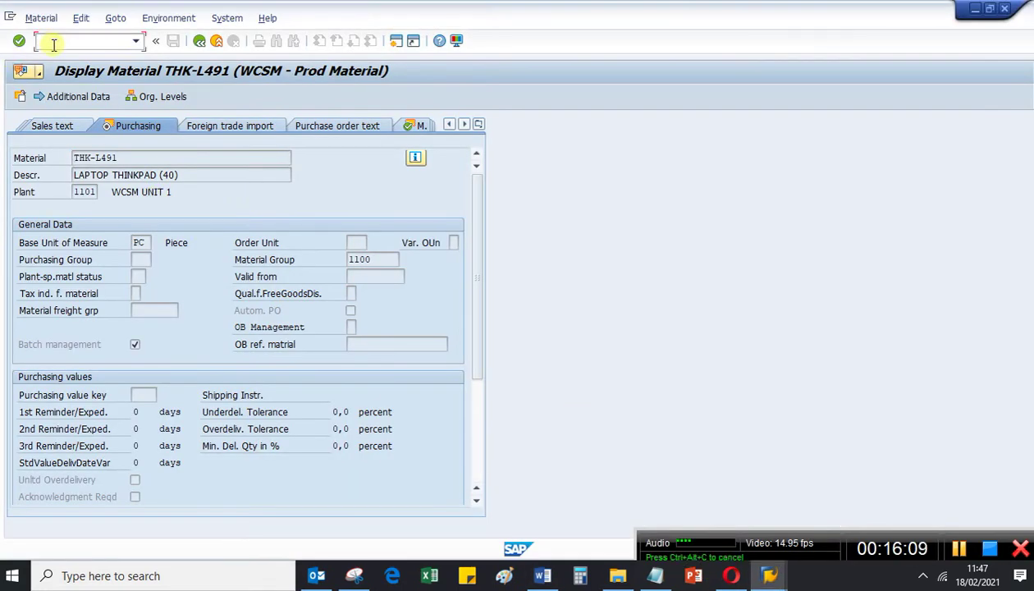
text(/n)
key(Return)
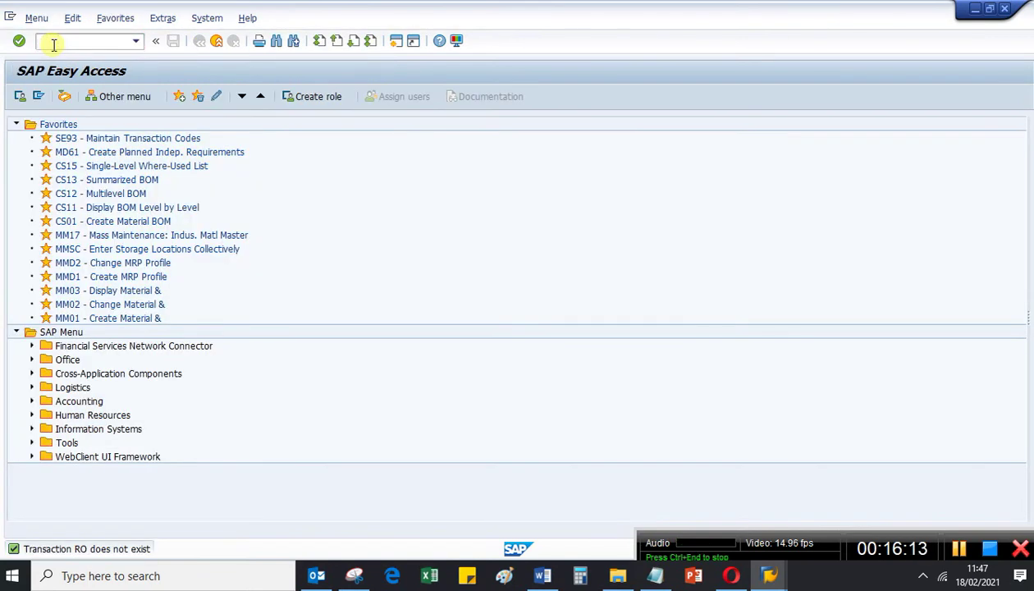
Start transaction SPRO and open the SAP Reference IMG.
text(spro)
key(Return)
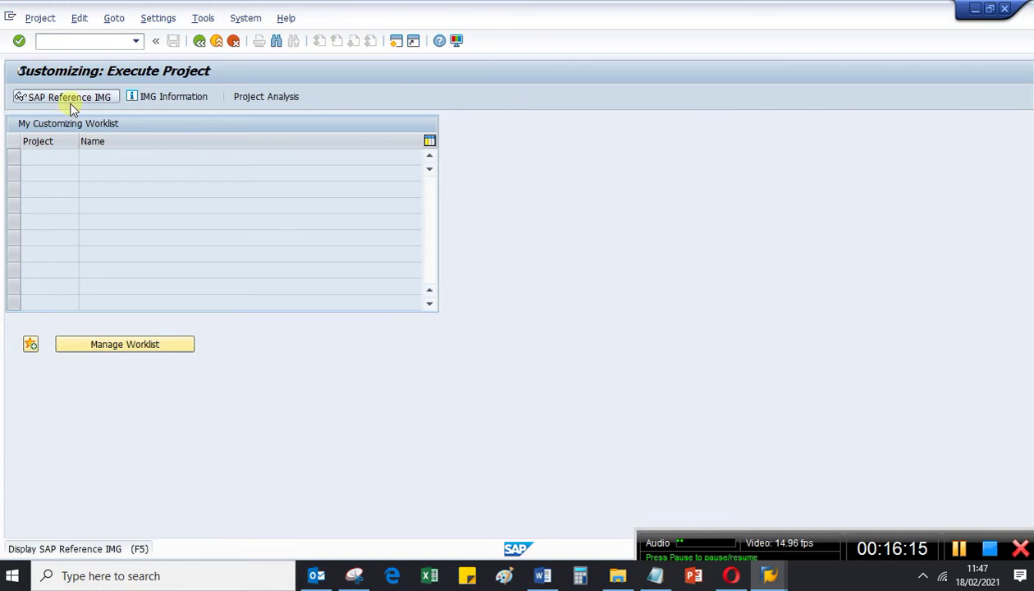
click(73, 103)
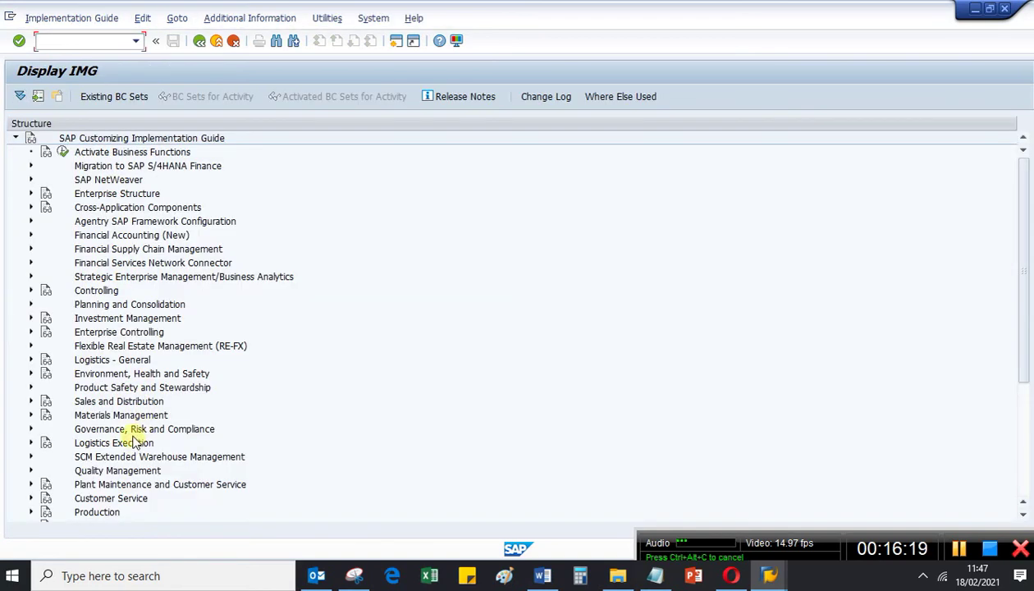
Expand Quality Management, Quality Inspection and Inspection Lot Creation, and open Inspection at Shipping's activity Assign Inspection Lot Origin to Delivery Type.
scroll(131, 441, down, 3)
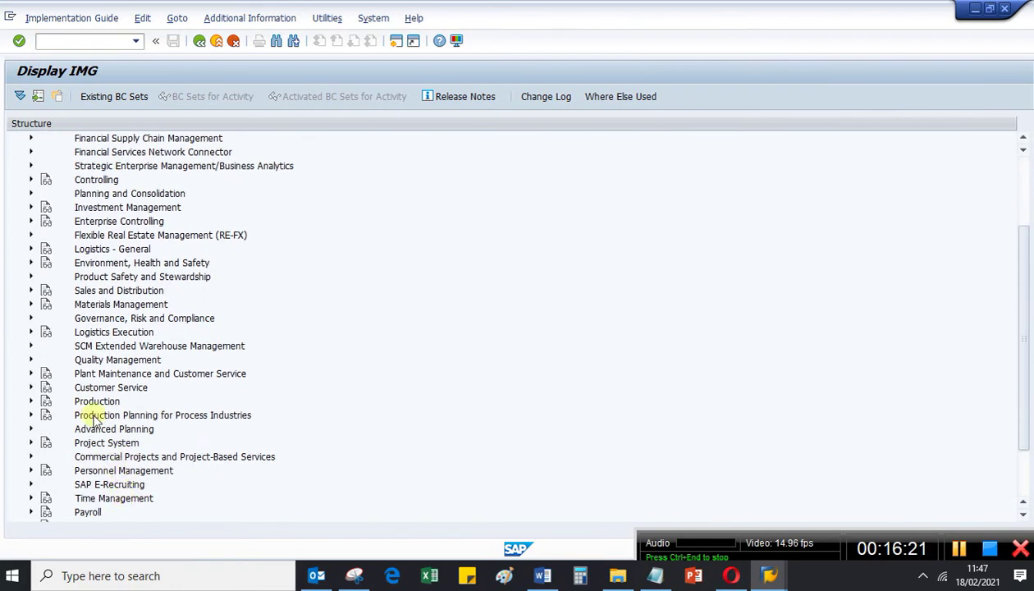
click(30, 361)
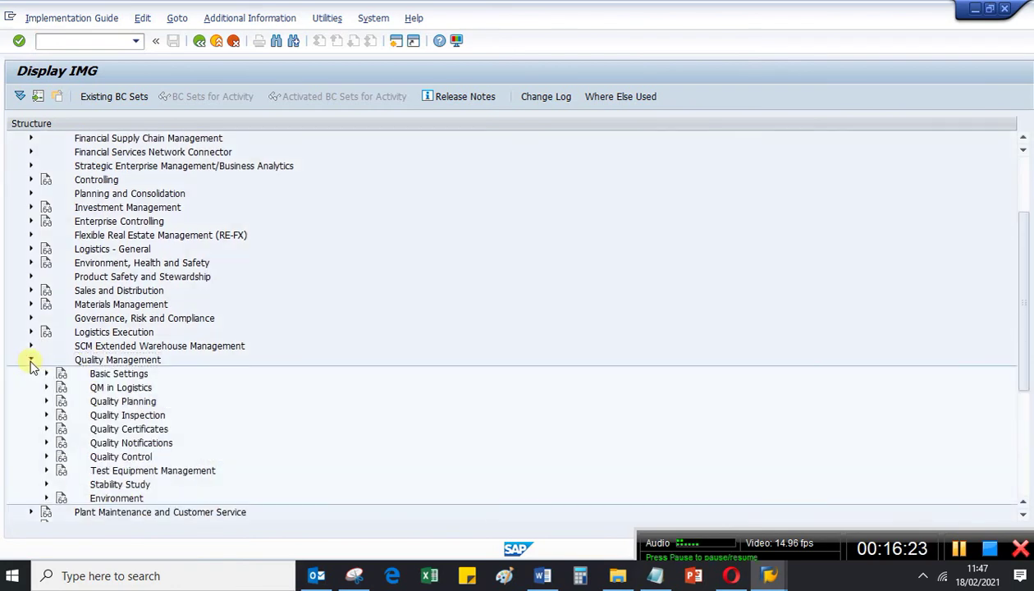
click(123, 416)
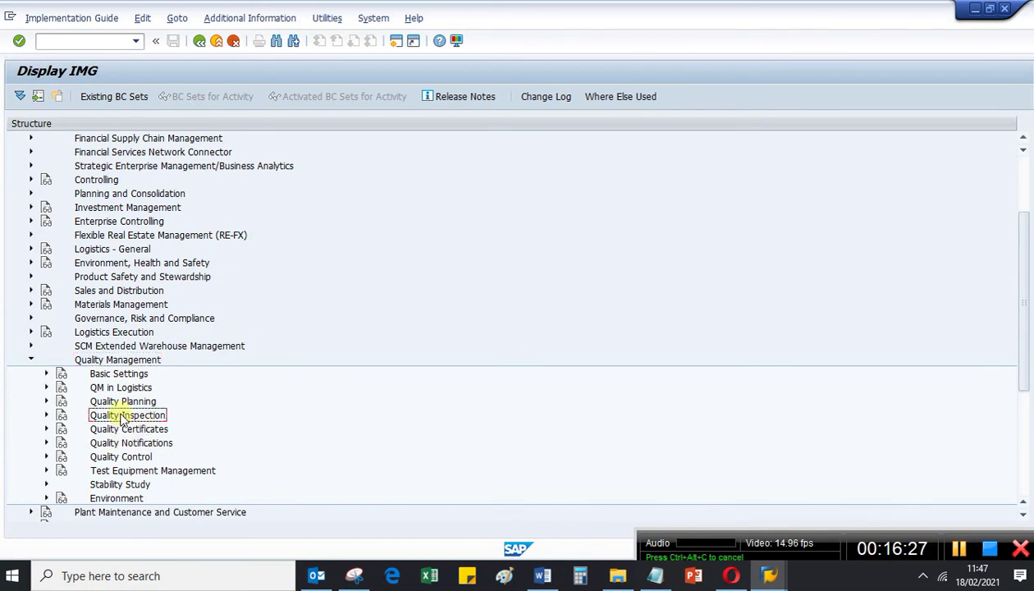
click(47, 417)
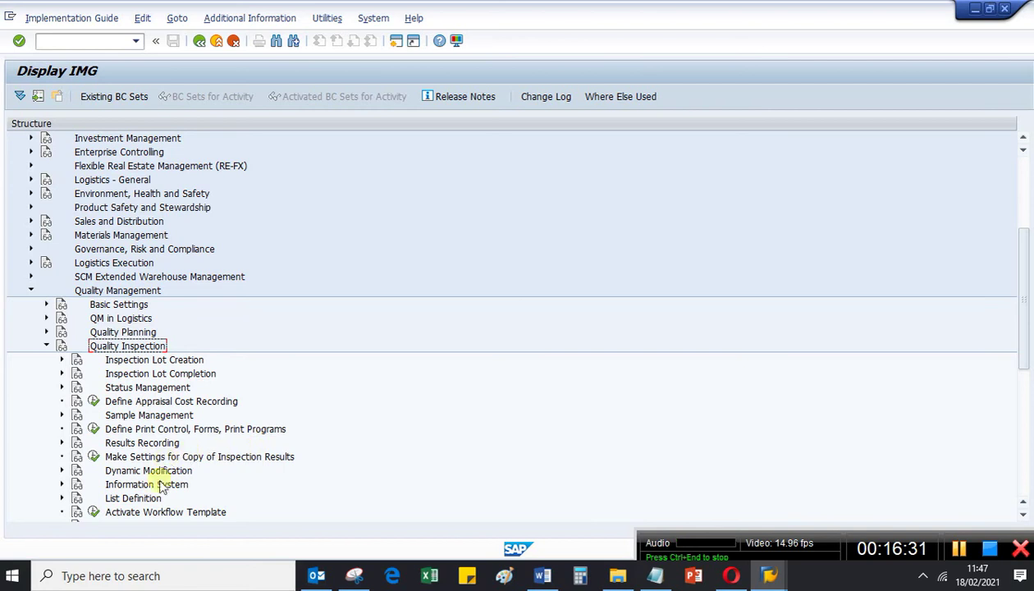
scroll(238, 468, down, 2)
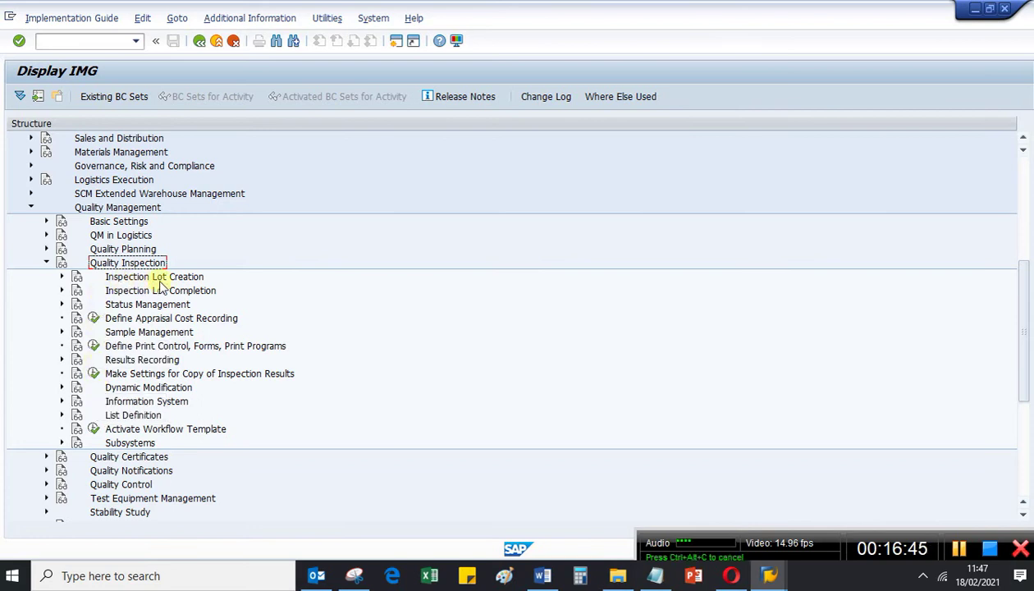
click(62, 277)
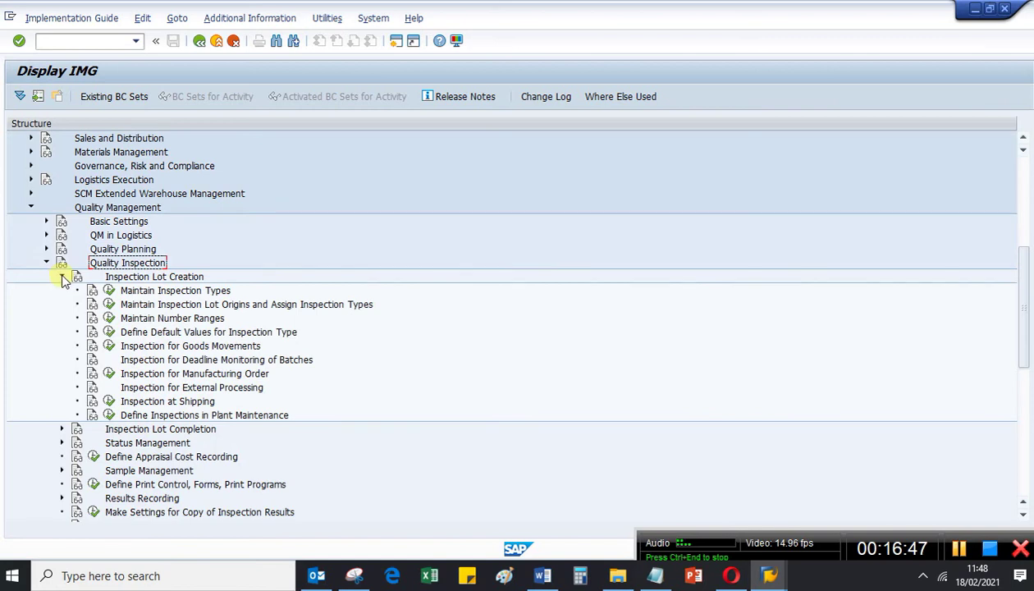
click(108, 400)
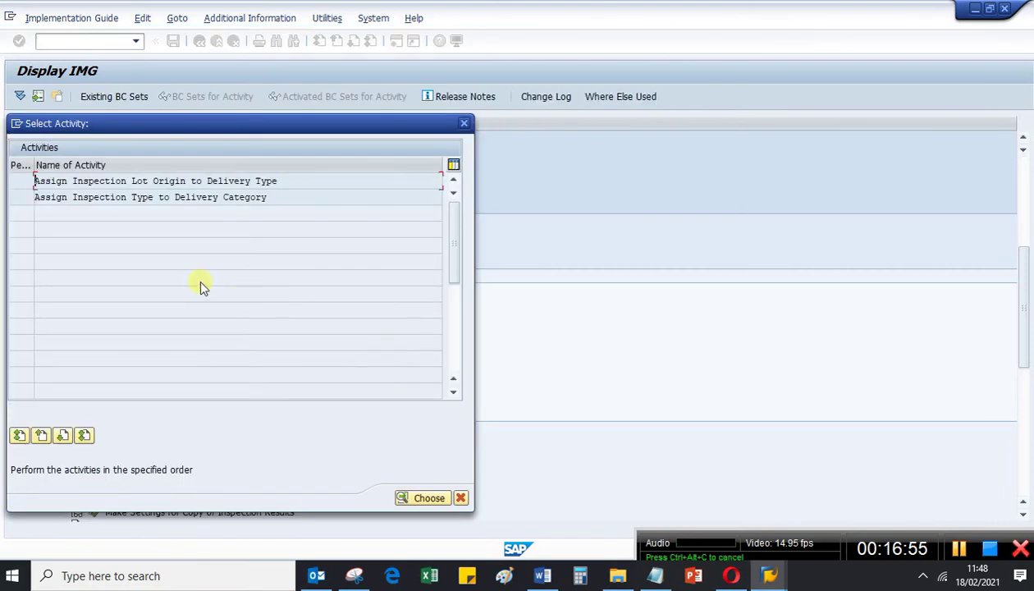
double_click(67, 182)
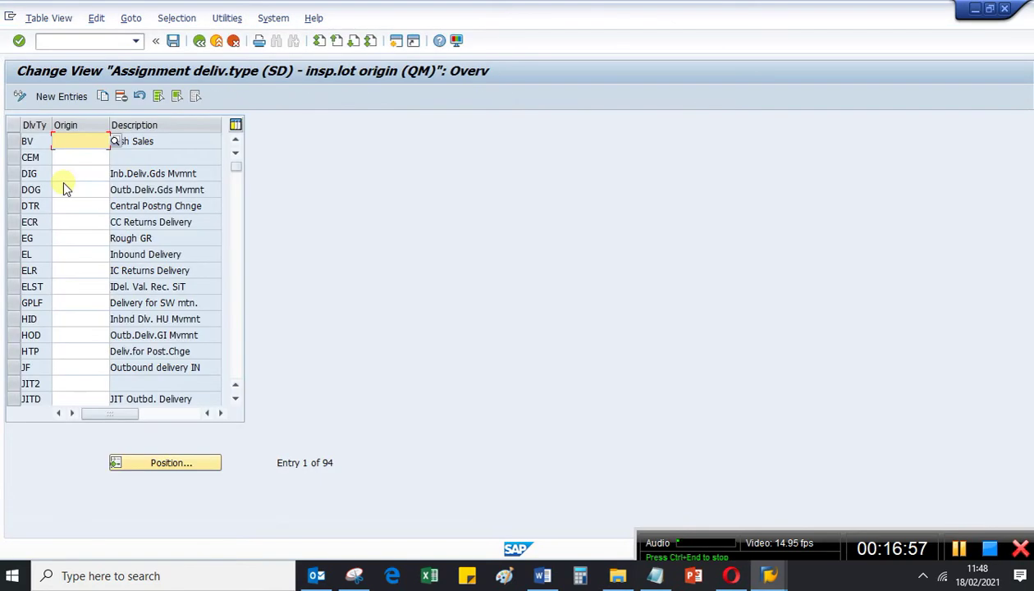
Look through the delivery types for outbound delivery ZD02 and examine its assigned inspection lot origin.
scroll(74, 256, down, 1)
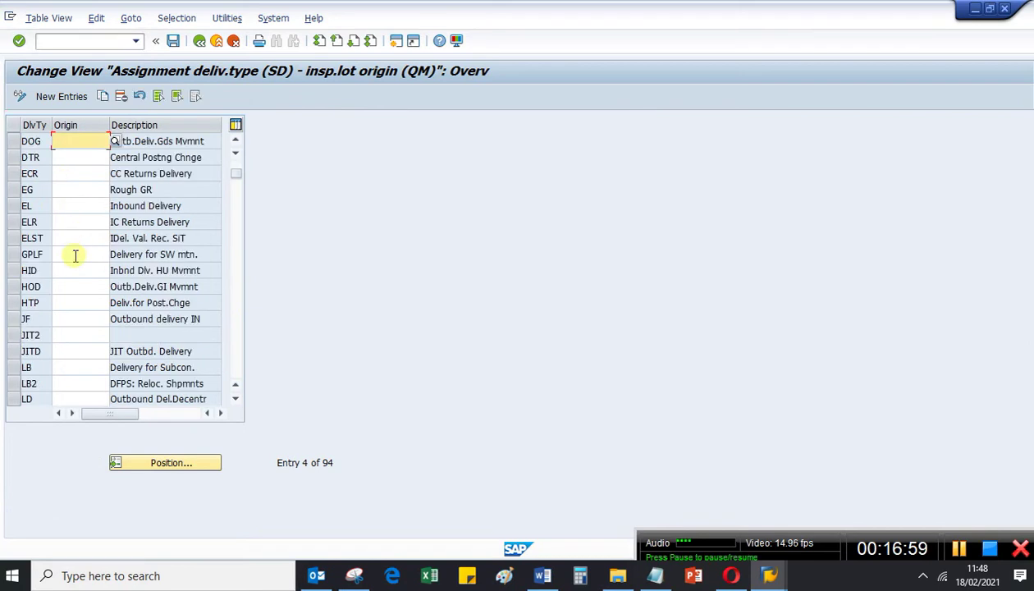
scroll(75, 256, down, 2)
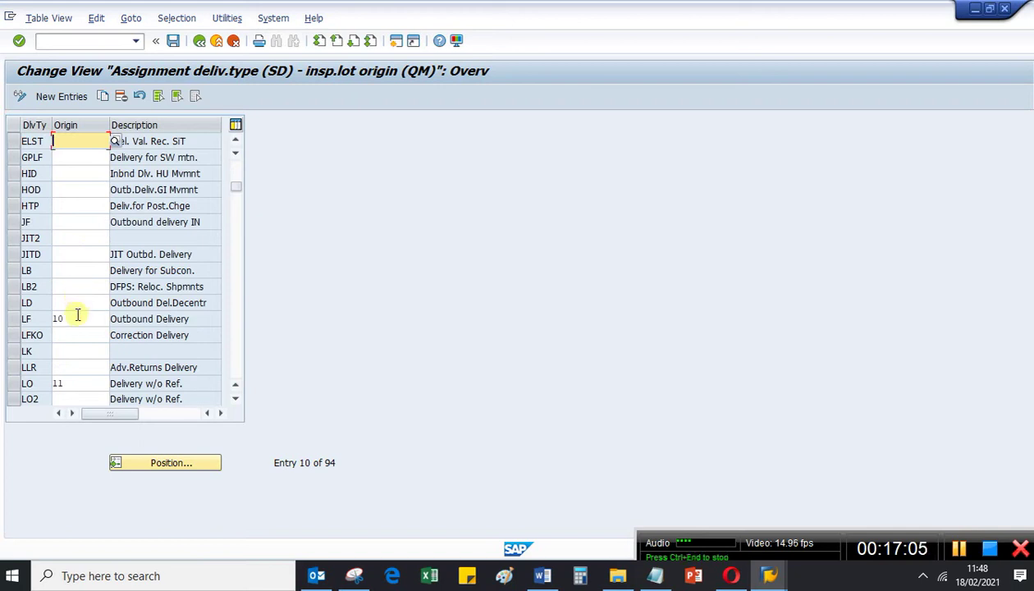
scroll(77, 320, down, 2)
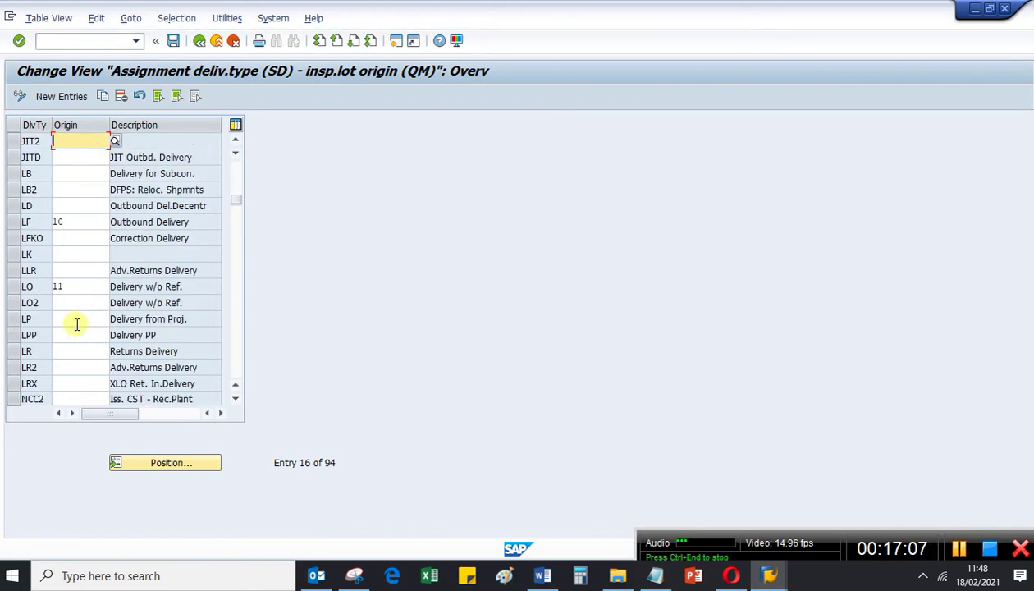
scroll(76, 324, down, 3)
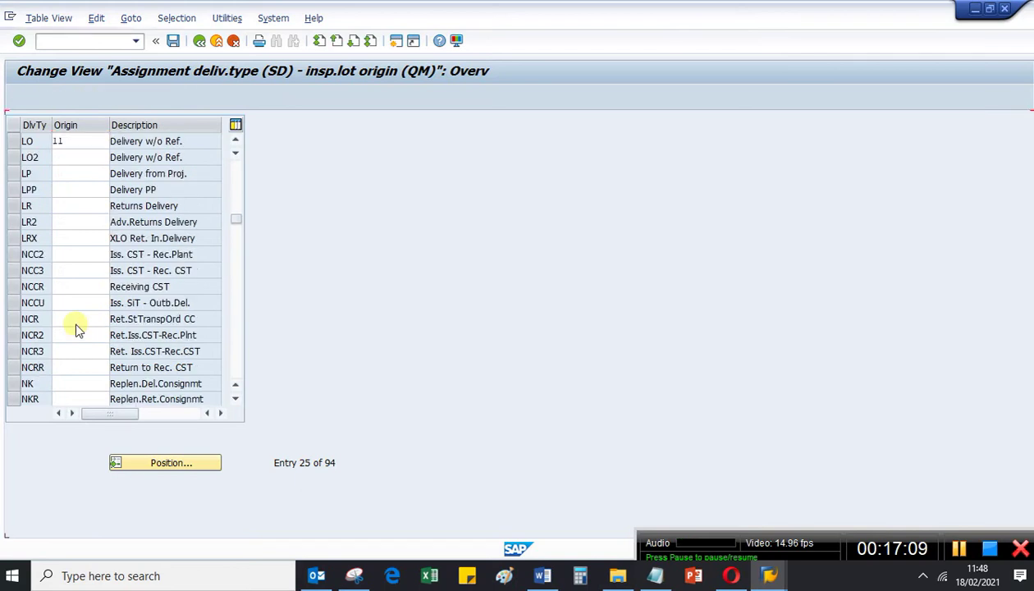
scroll(75, 325, down, 11)
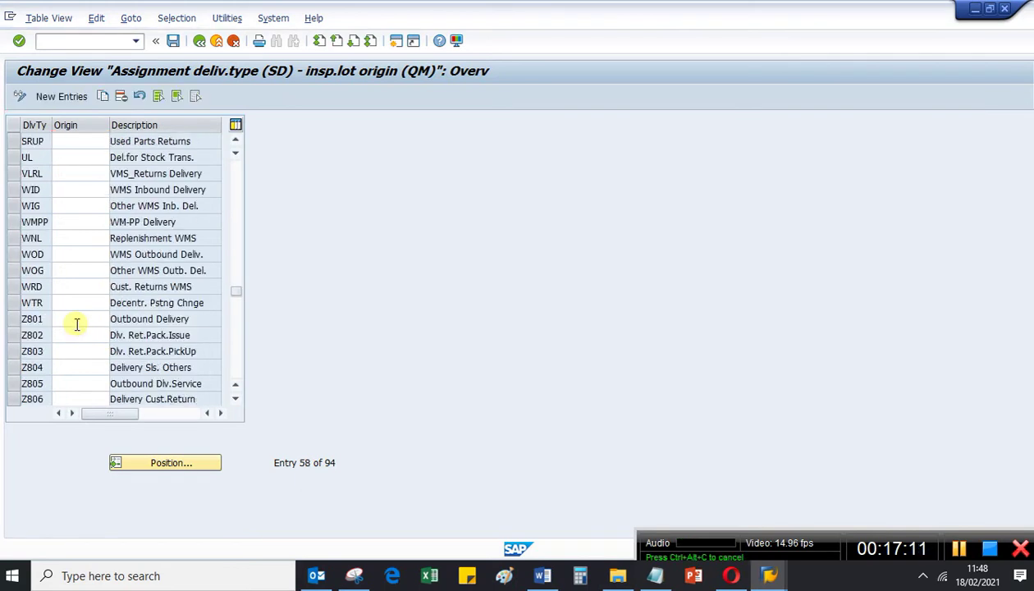
scroll(76, 324, down, 11)
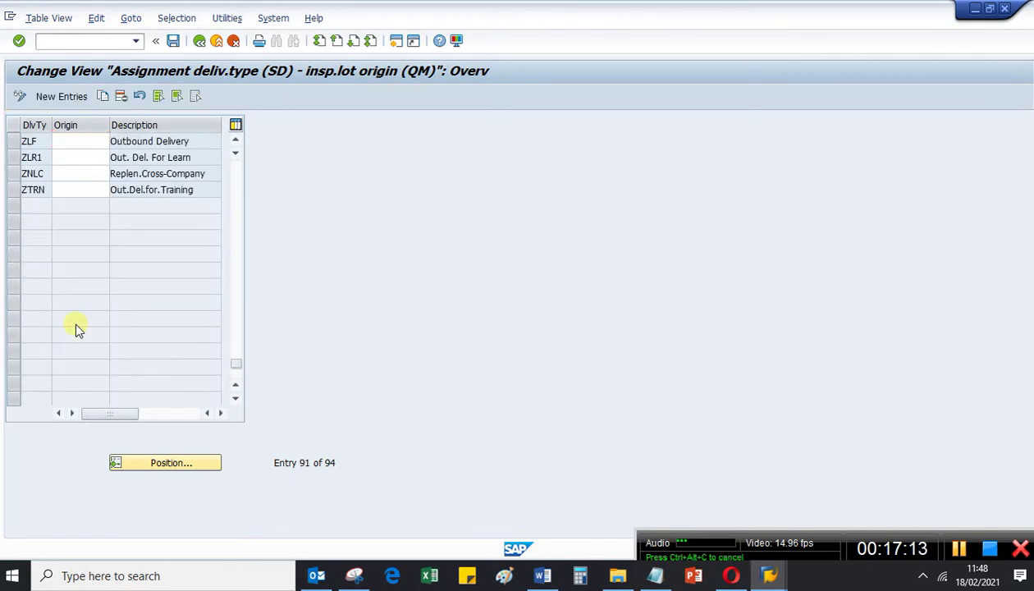
scroll(76, 326, up, 2)
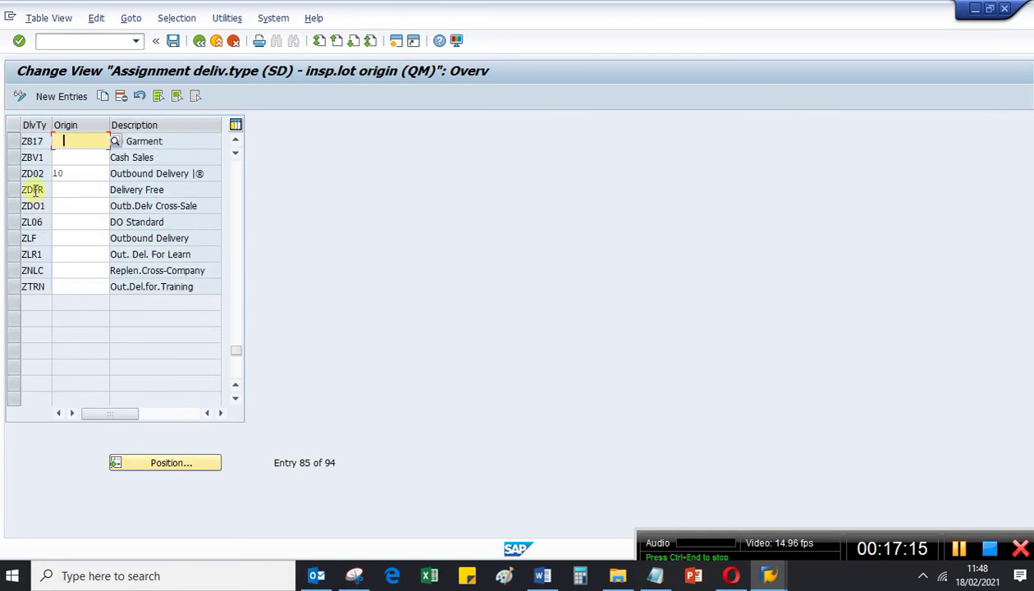
click(37, 174)
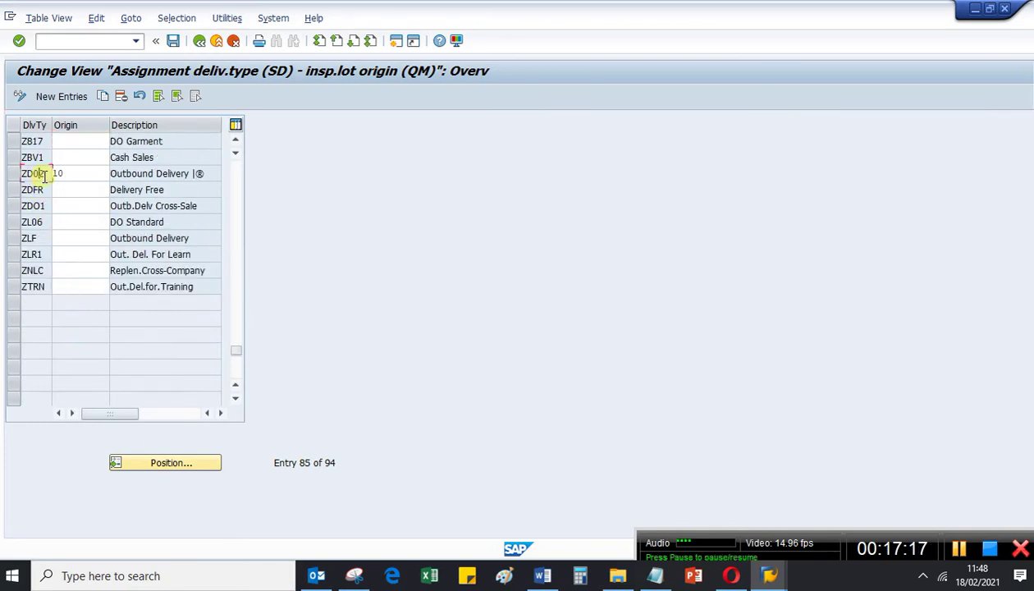
click(81, 175)
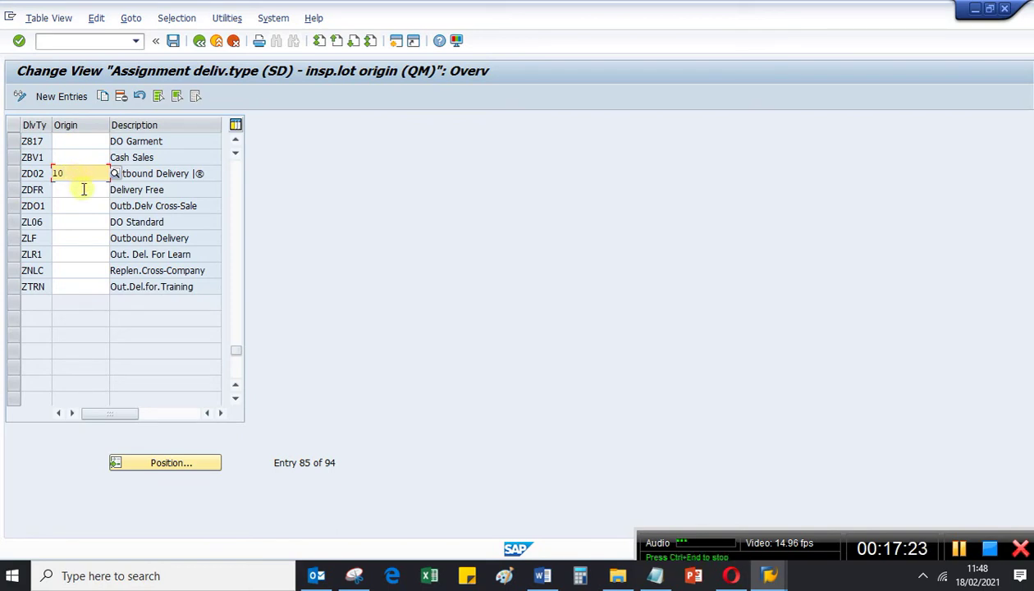
click(83, 189)
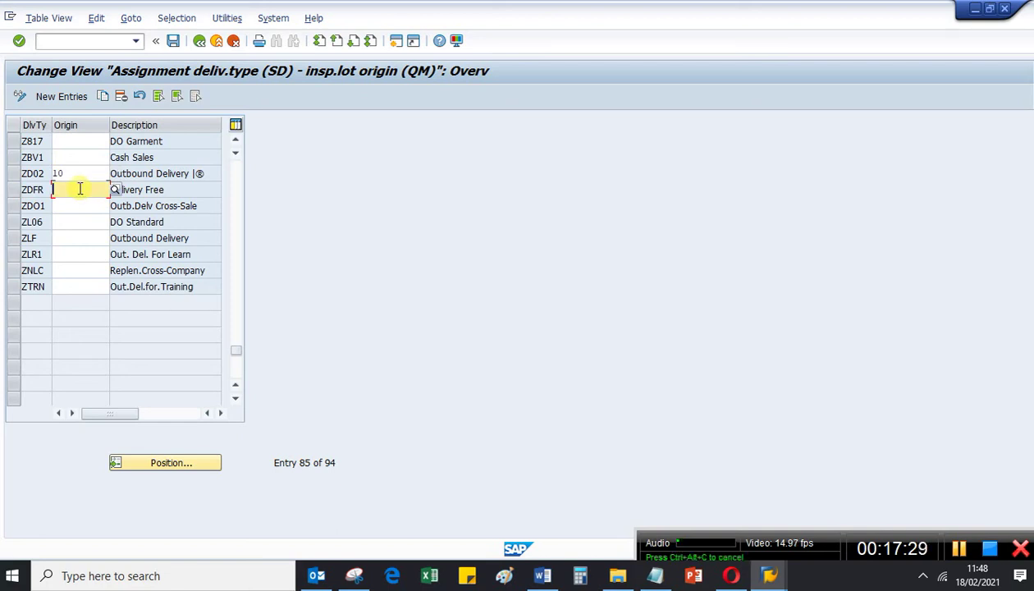
click(76, 171)
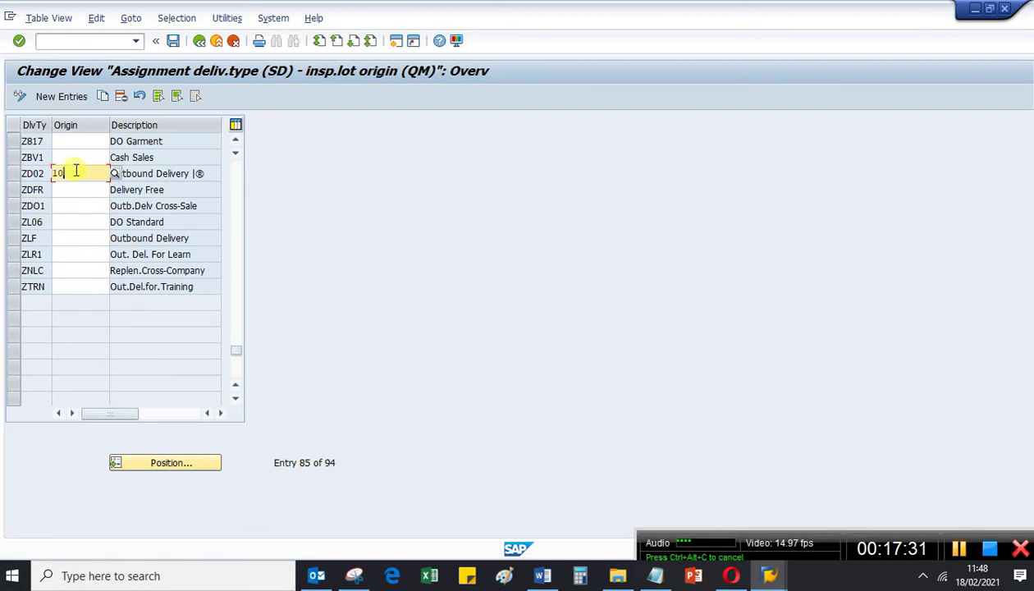
View the possible inspection lot origins for ZD02, highlight Delivery to Customer with Customer Order, and close the list without choosing a value.
click(114, 174)
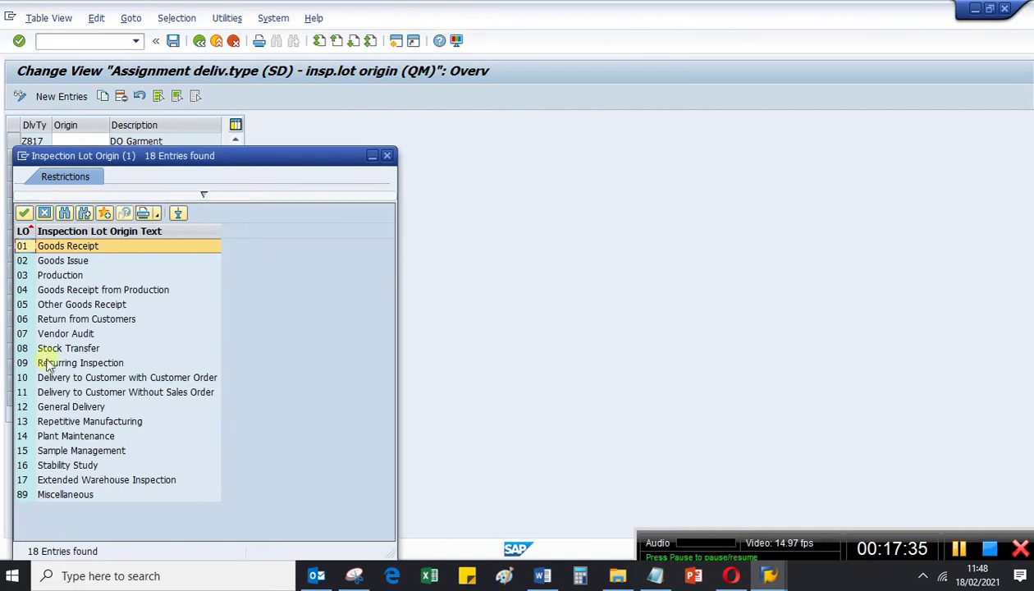
click(41, 378)
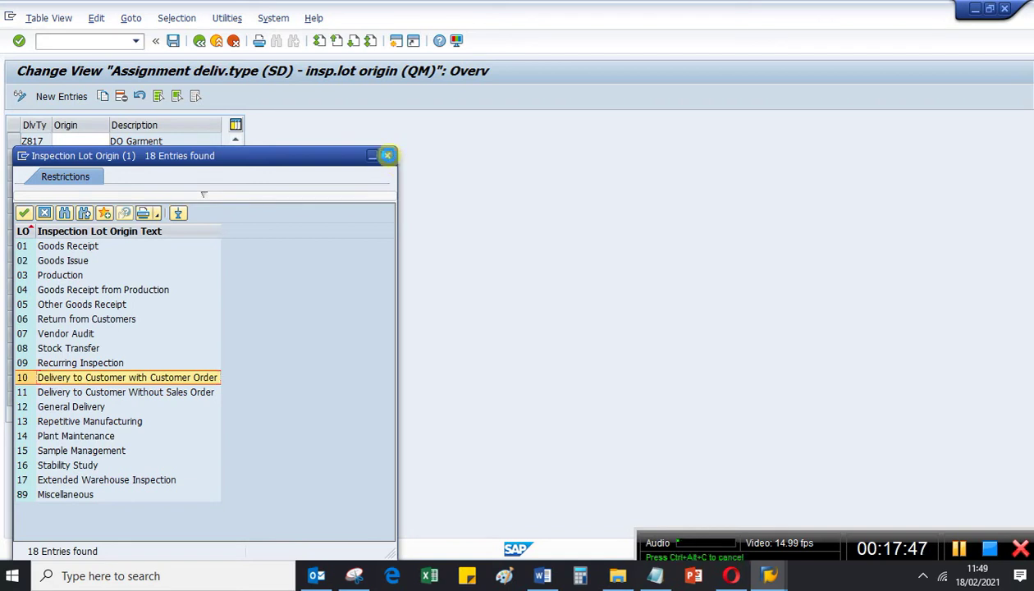
click(387, 155)
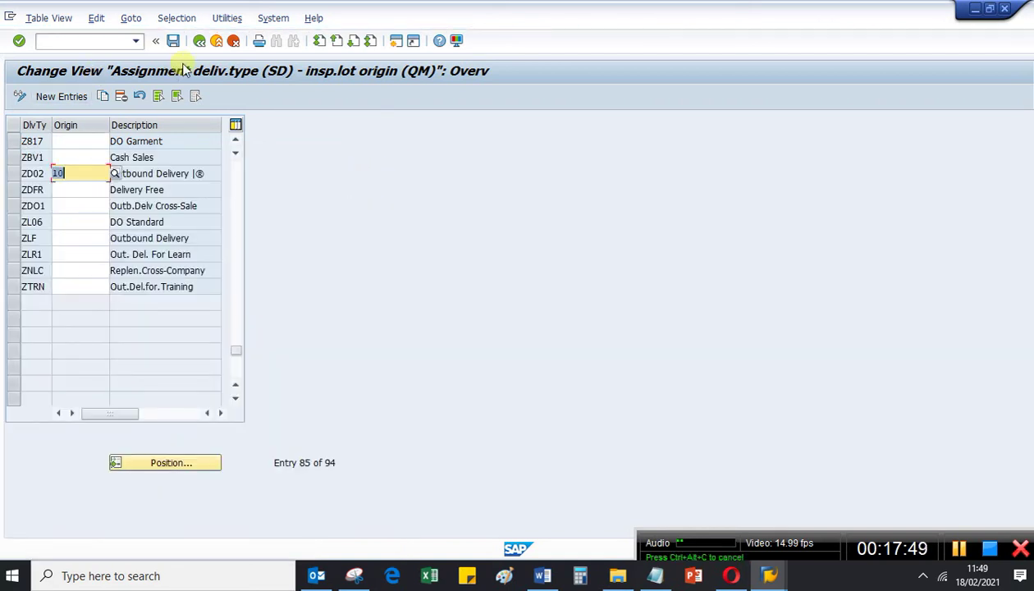
Save the delivery type assignments, close the Inspection at Shipping activities and leave the IMG for SAP Easy Access.
click(173, 40)
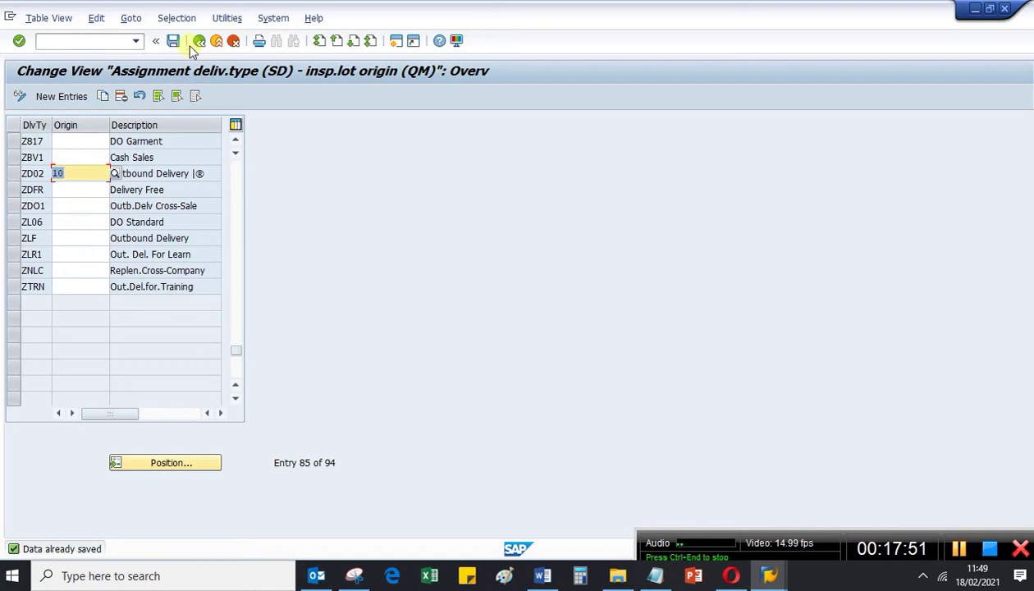
click(199, 41)
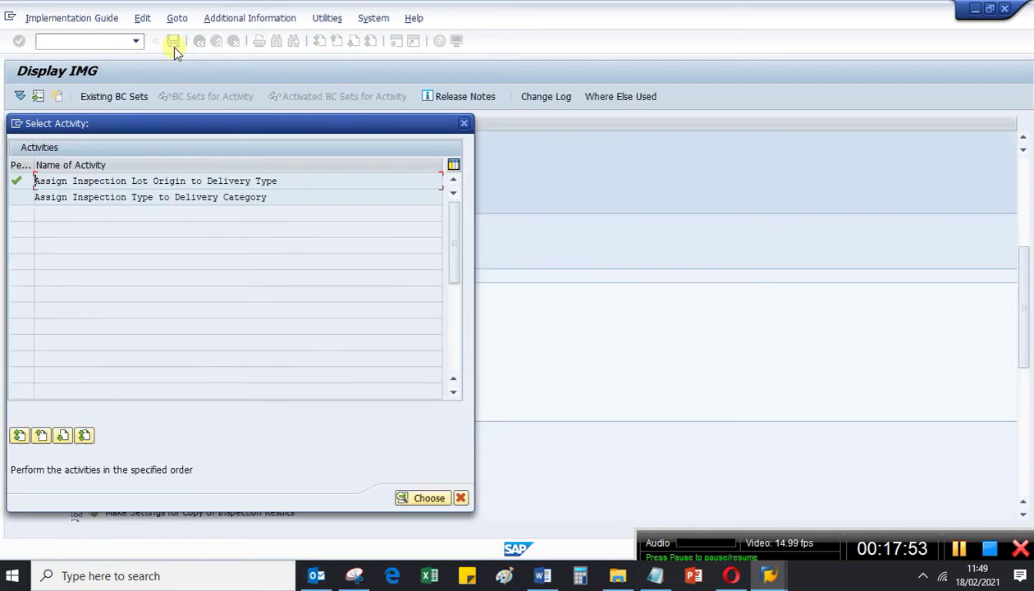
click(462, 498)
click(56, 39)
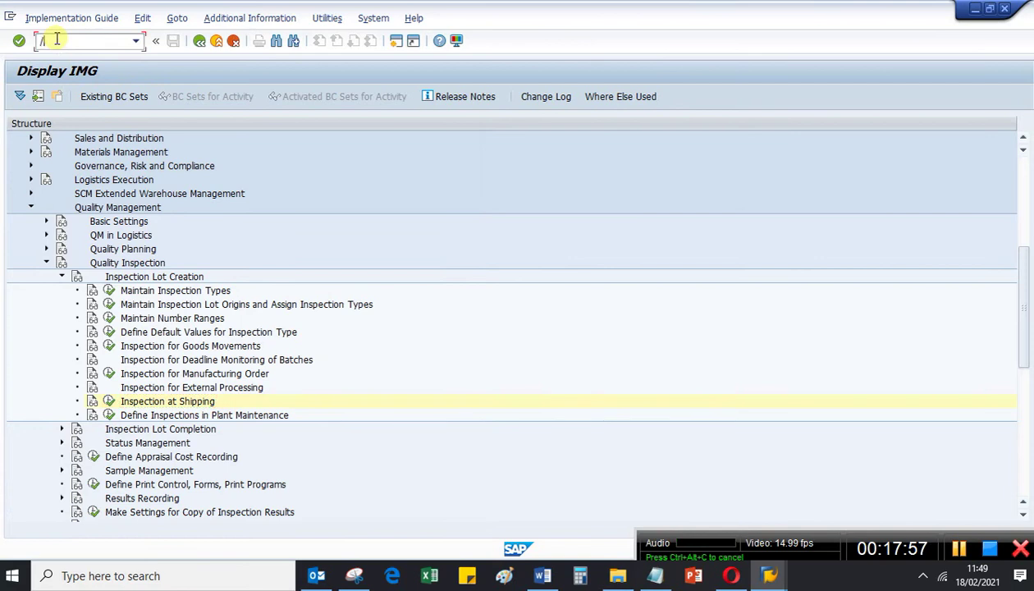
text(/n)
key(Return)
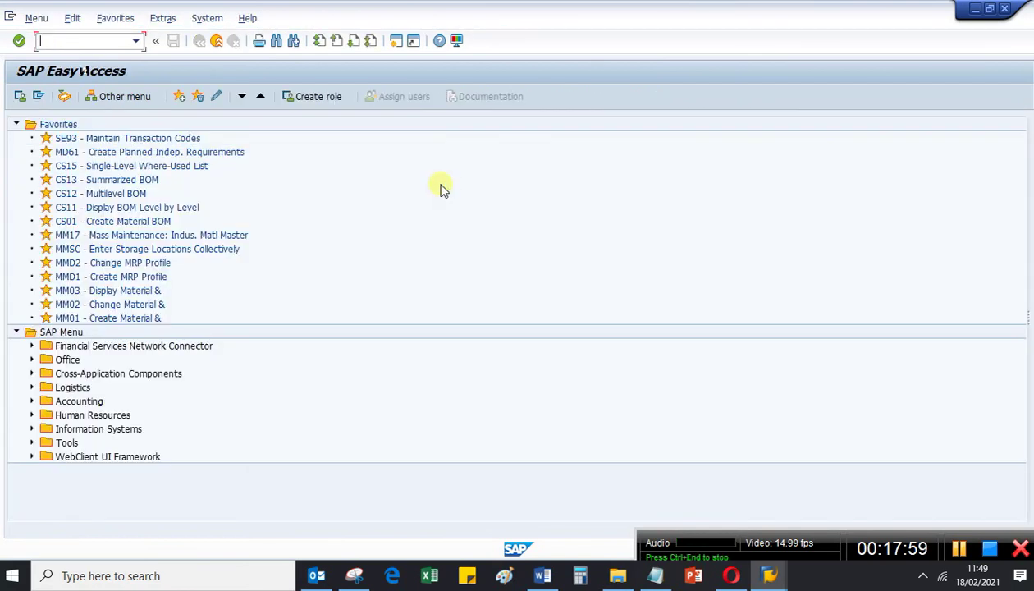
Switch to the Word document and highlight the "Create inspection plan, QP01" line, then clear the selection.
click(574, 501)
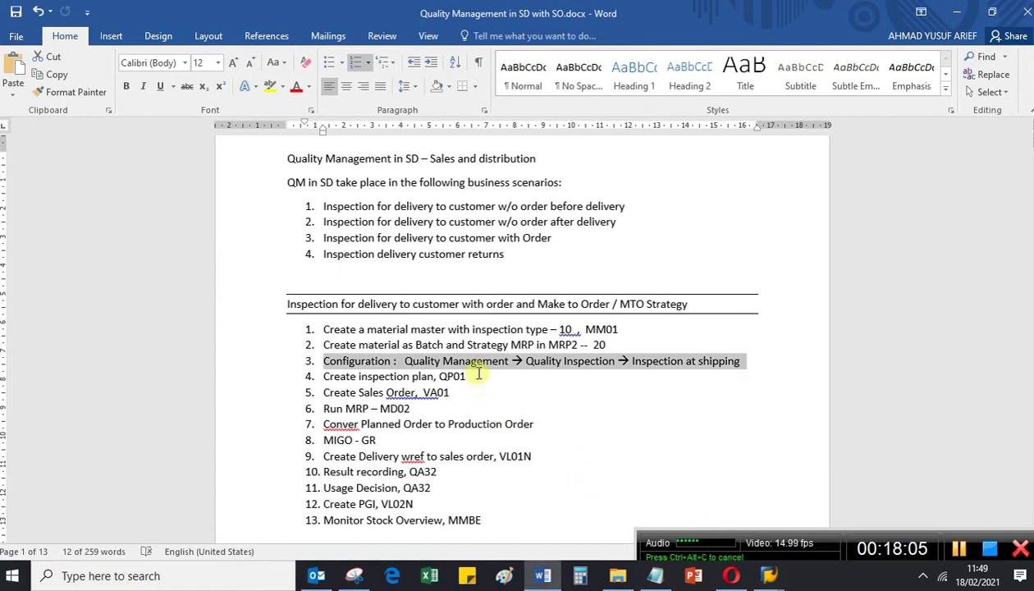
drag(469, 376, 328, 377)
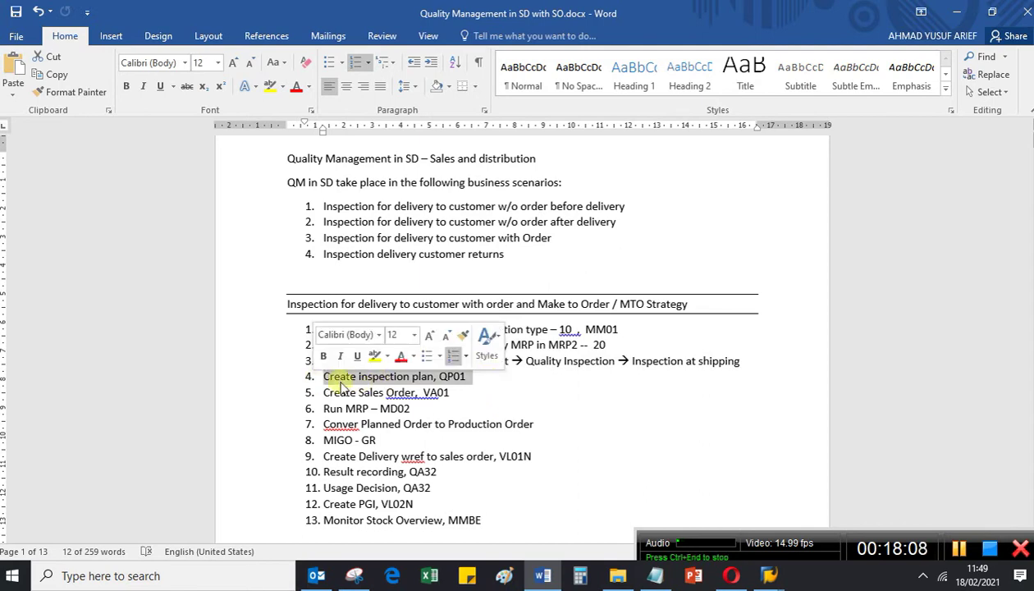
click(474, 376)
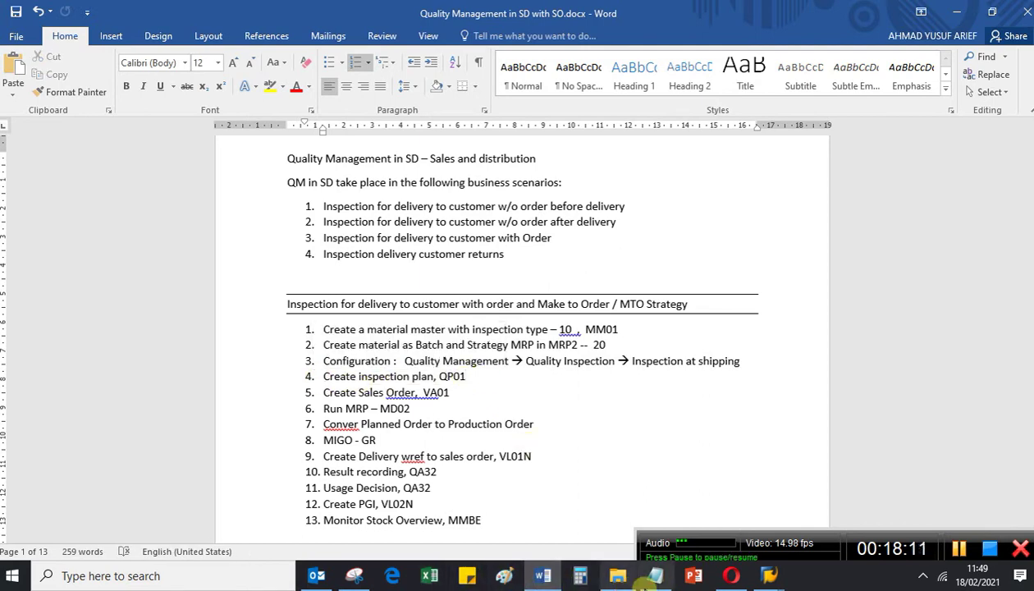
Switch back to SAP Easy Access and start transaction QP02 for changing an inspection plan.
mouse_move(776, 579)
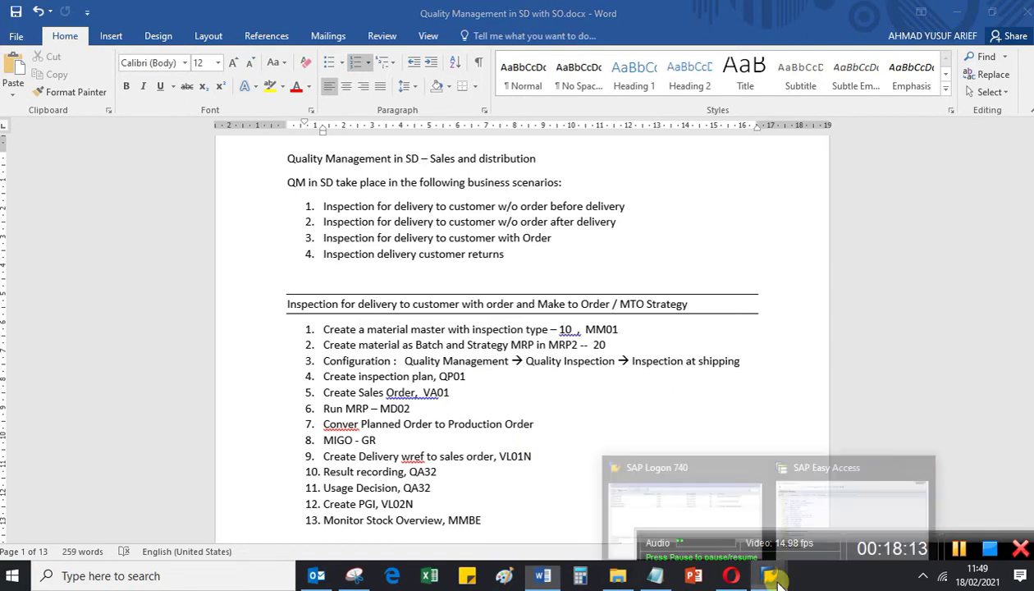
click(831, 520)
text(qp02)
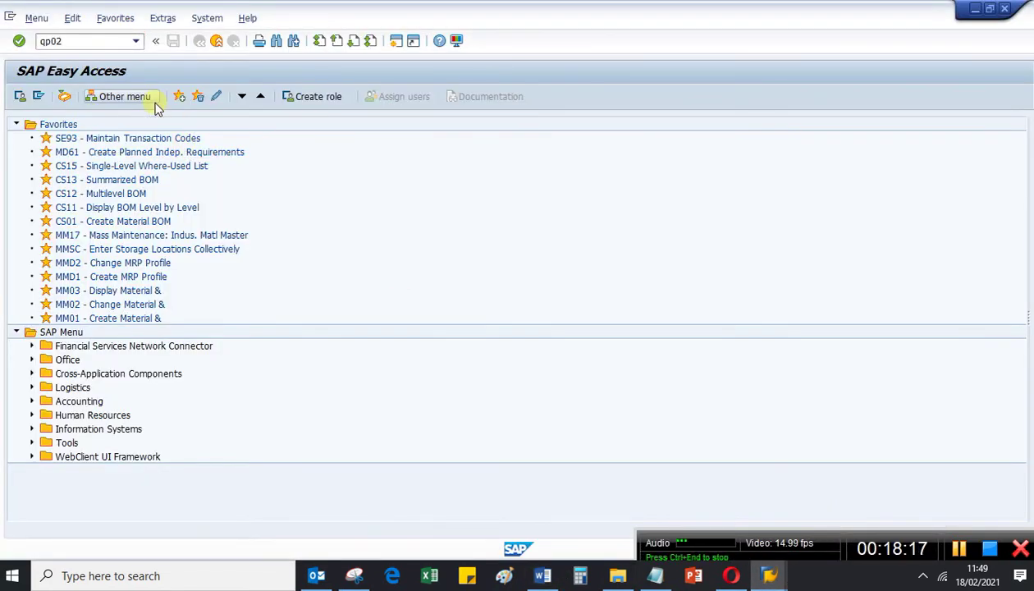
key(Return)
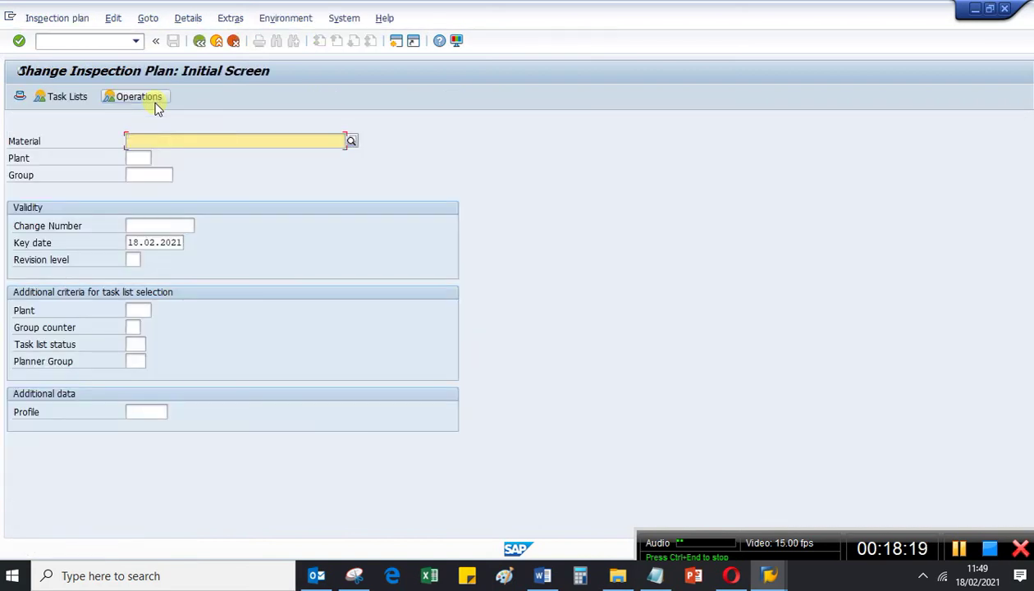
Open the inspection plan of material THK-L491 in plant 1101 for change.
key(BackSpace)
key(Down)
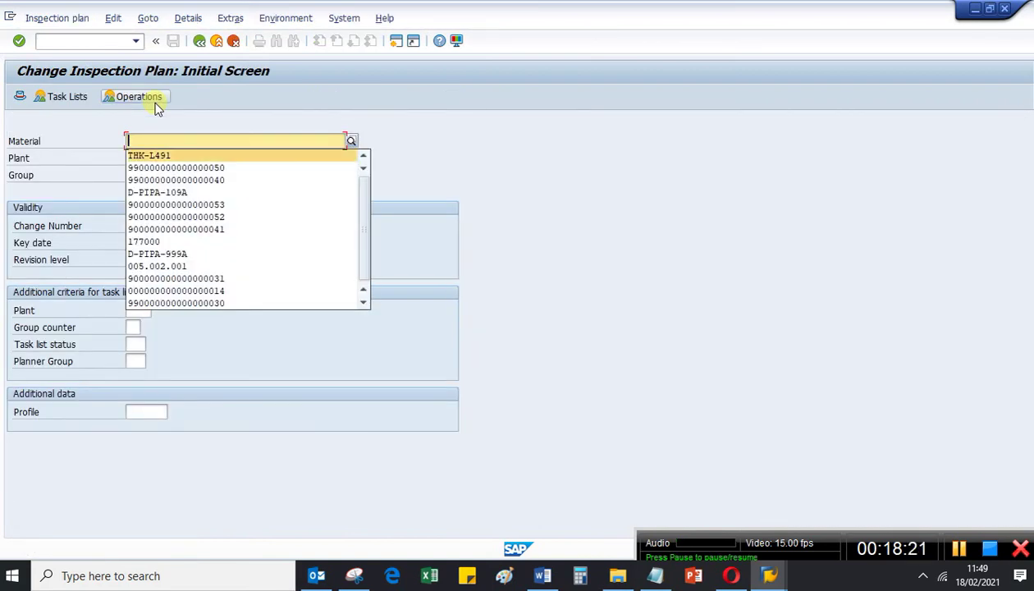
key(Return)
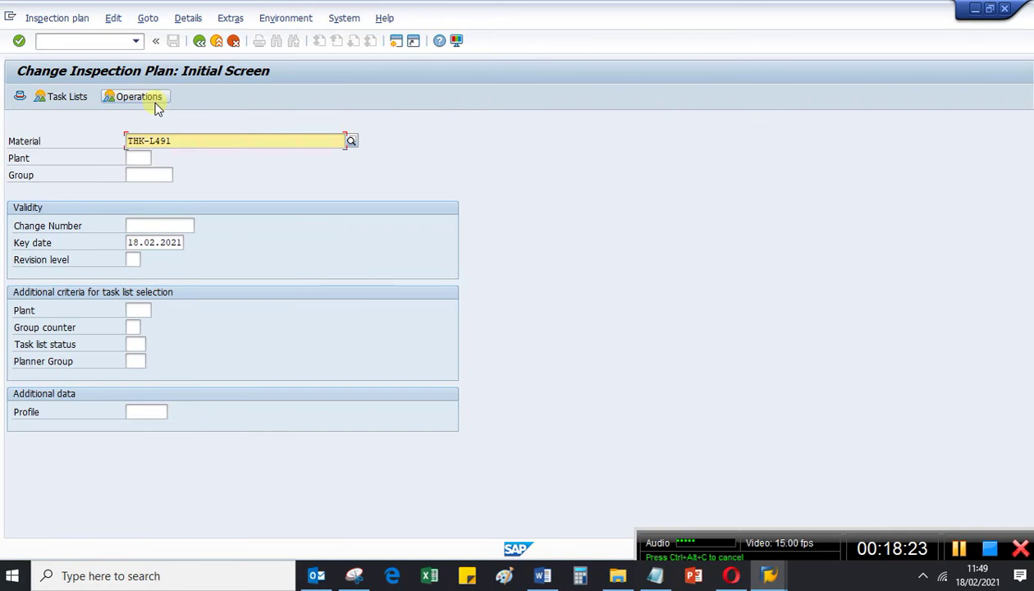
click(139, 157)
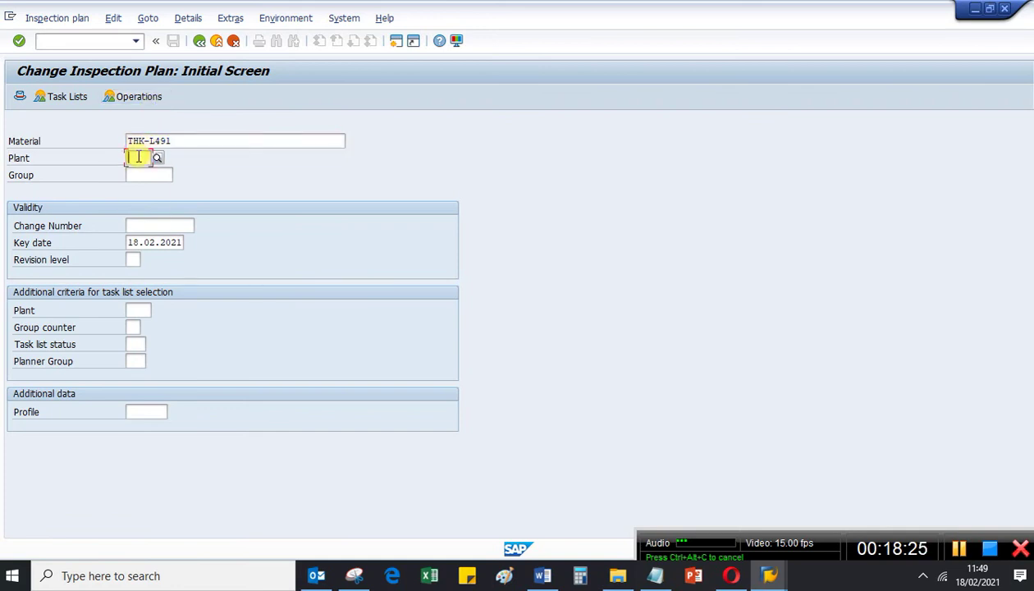
click(138, 157)
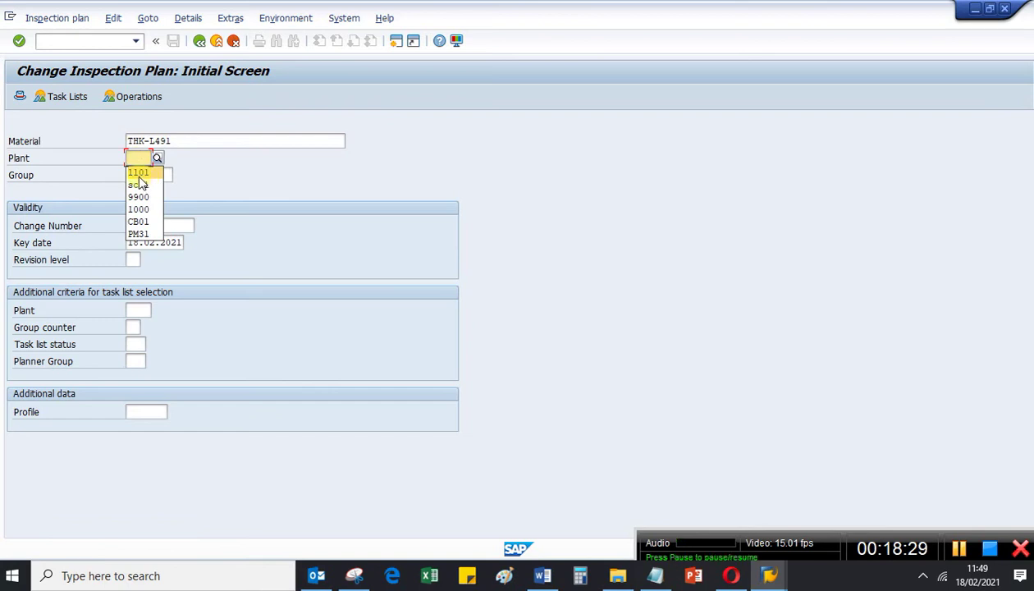
click(139, 174)
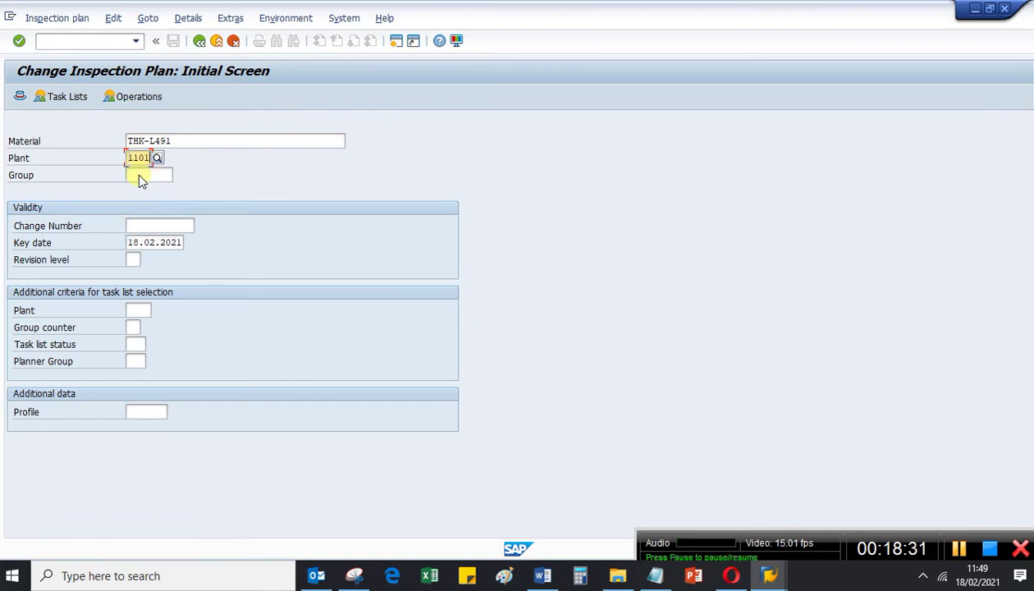
key(Return)
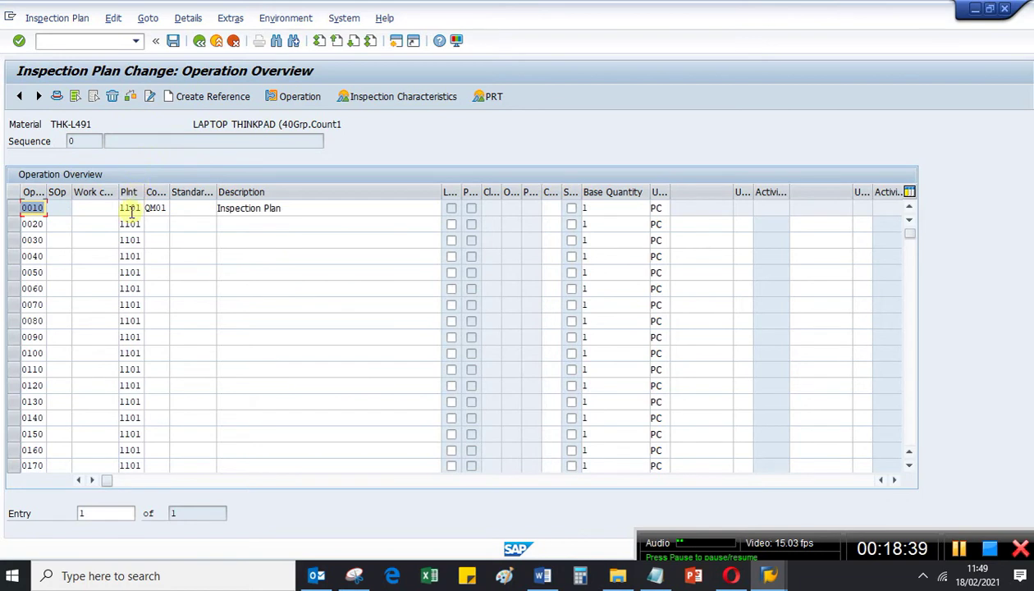
Select operation 0010, Inspection Plan, and display its inspection characteristics.
click(320, 205)
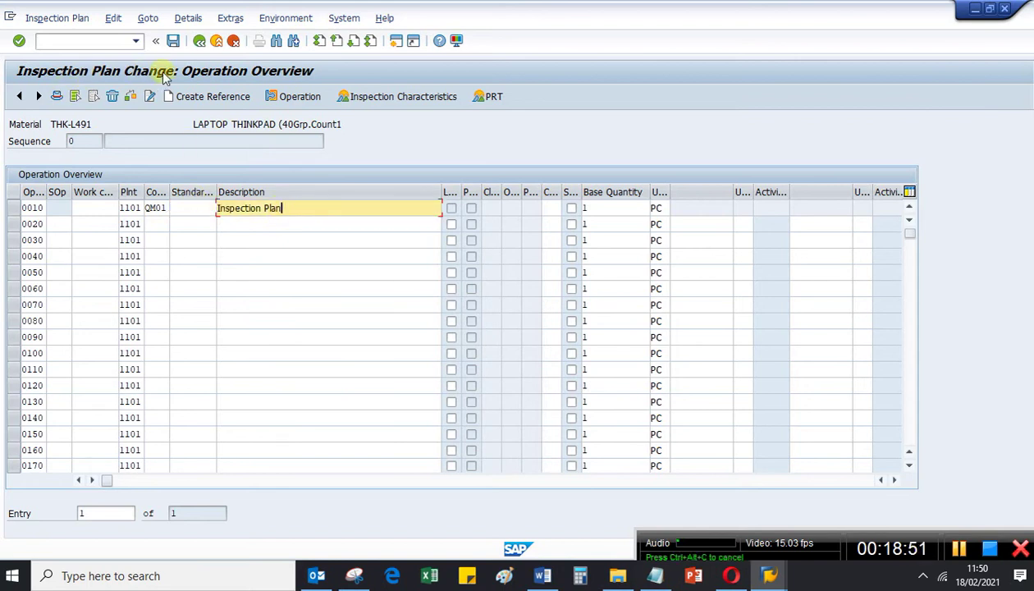
click(14, 210)
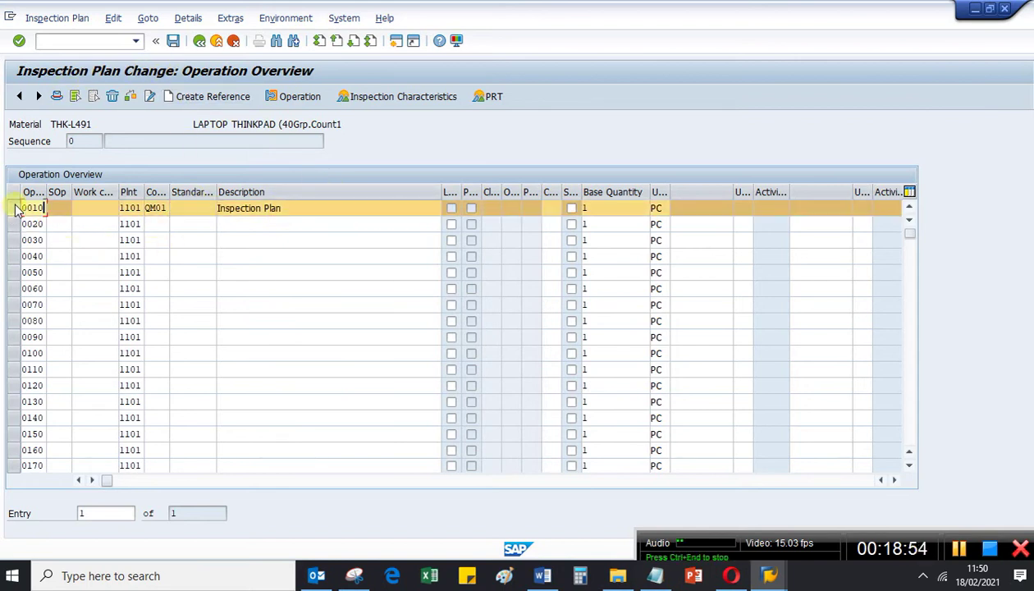
click(406, 105)
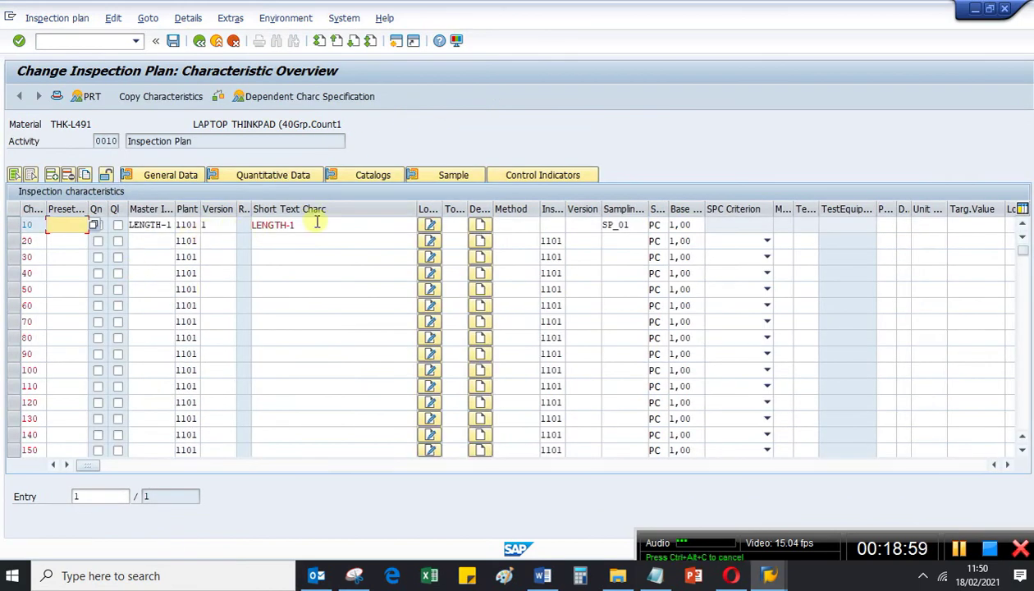
Review characteristic 10, LENGTH-1, fit the Master Insp. Charac. column to its content, and save the inspection plan.
click(312, 224)
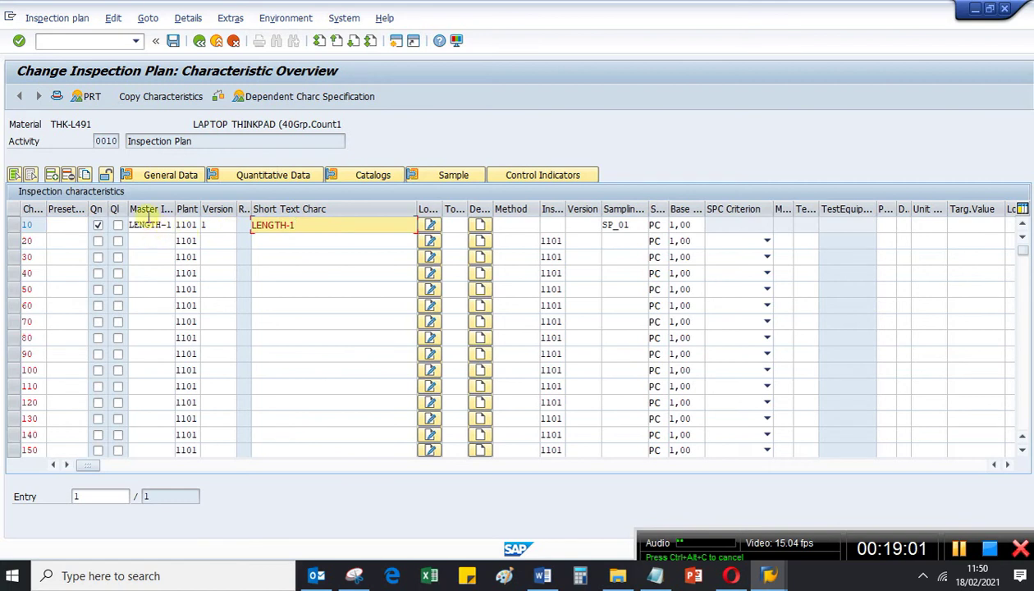
click(197, 217)
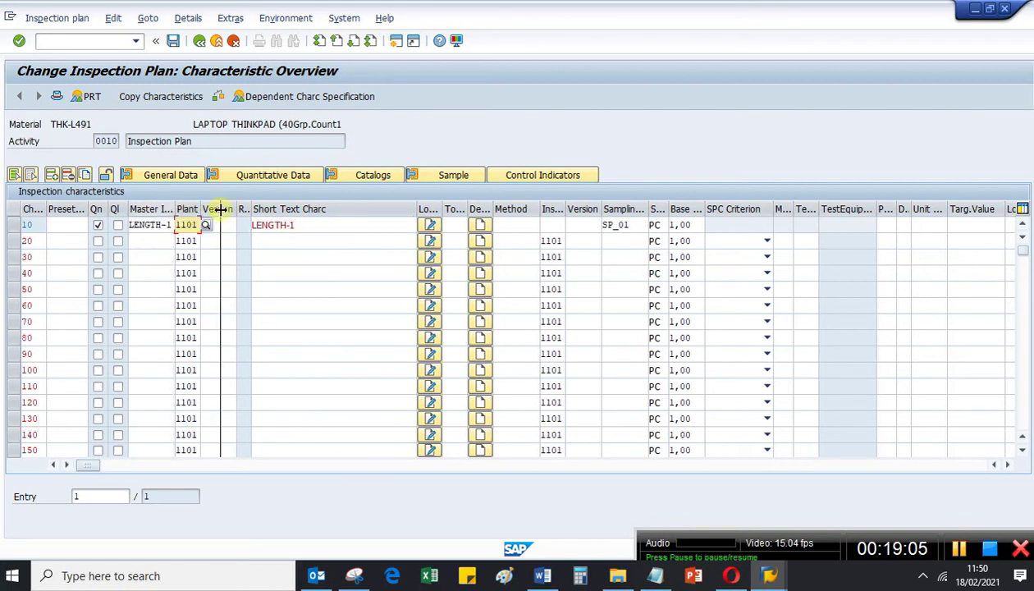
double_click(173, 210)
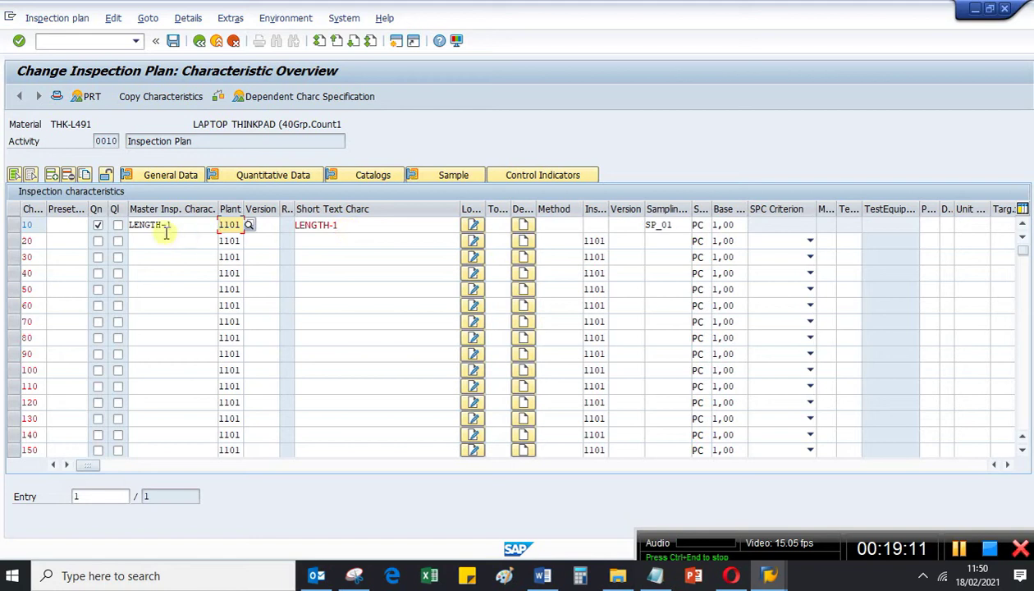
click(173, 41)
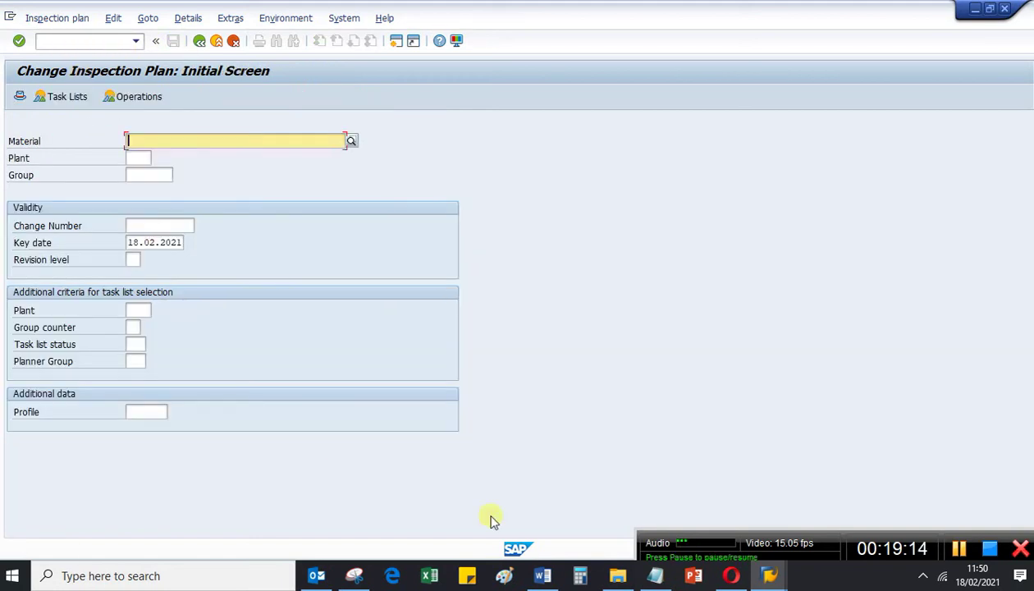
Switch to the Word document, highlight the "Create Sales Order, VA01" line, then clear the selection.
click(542, 575)
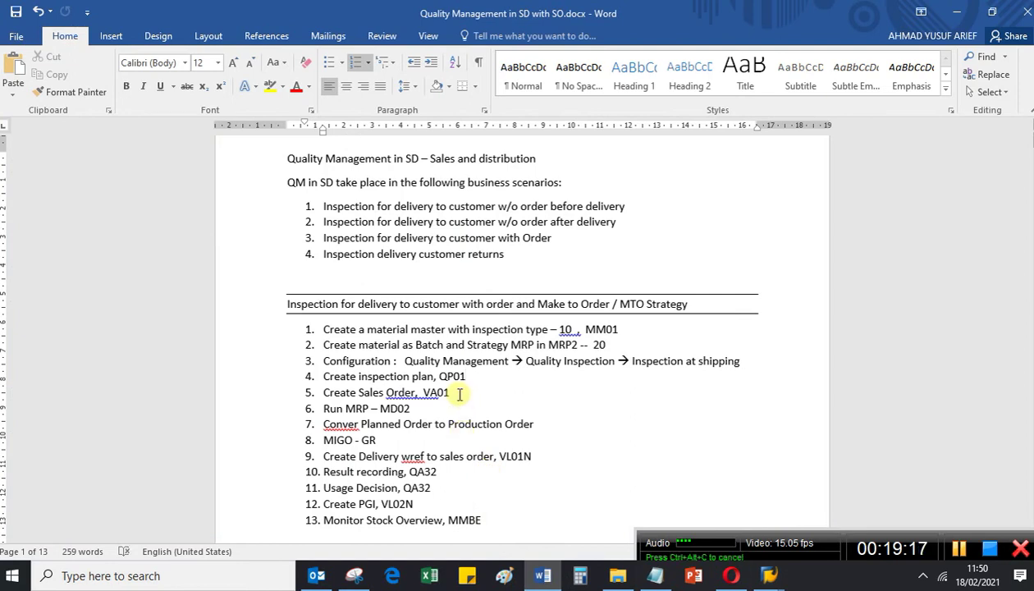
drag(454, 396, 320, 393)
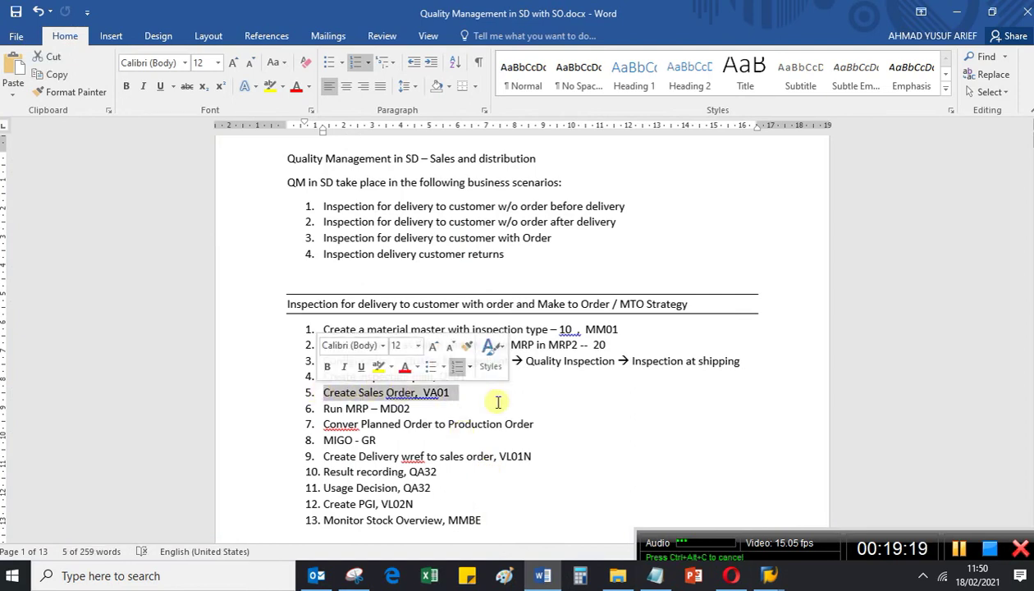
click(457, 395)
drag(454, 397, 330, 392)
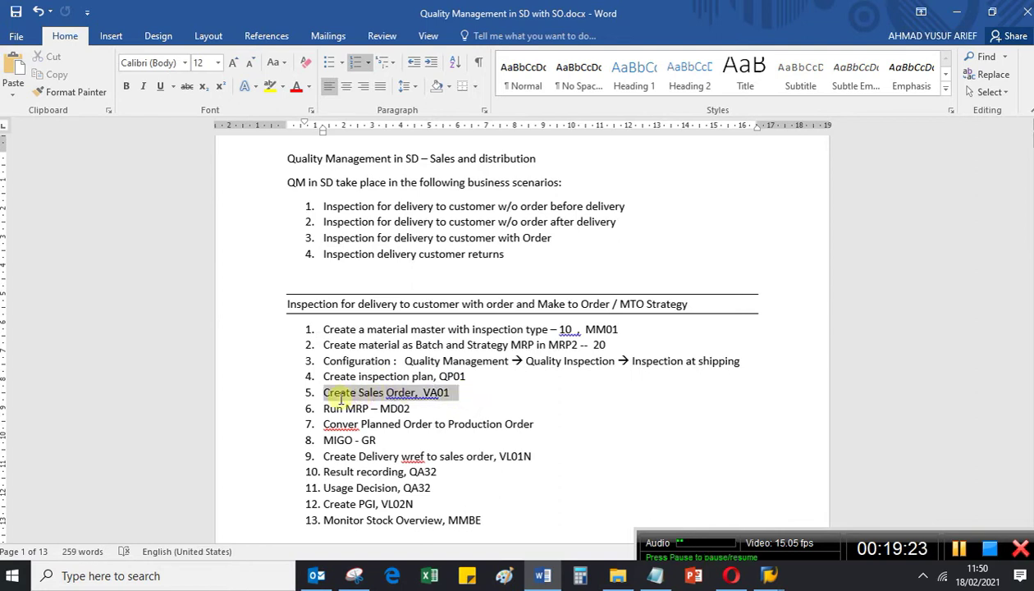
click(455, 394)
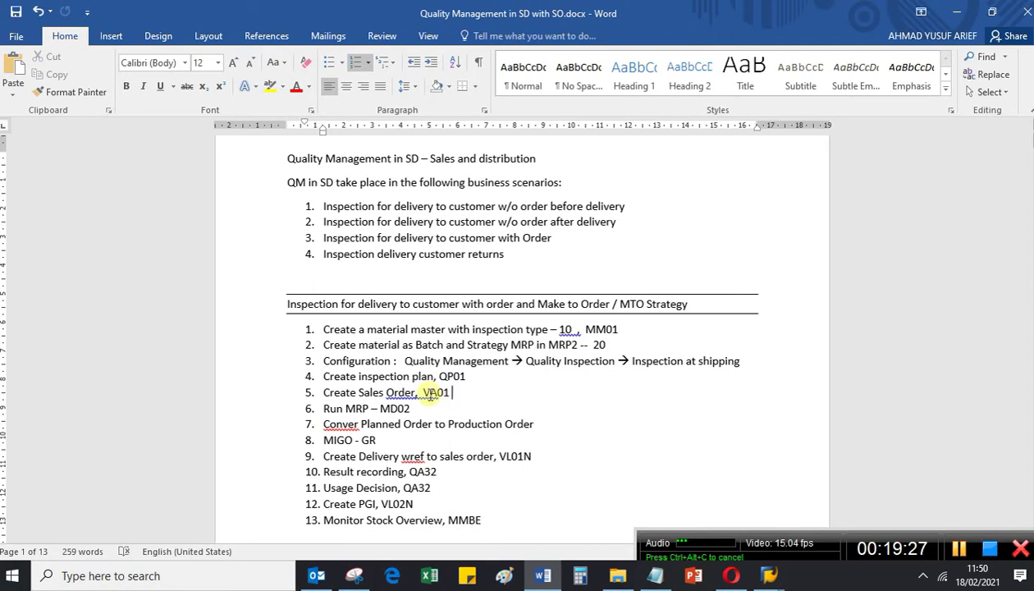
drag(422, 393, 452, 393)
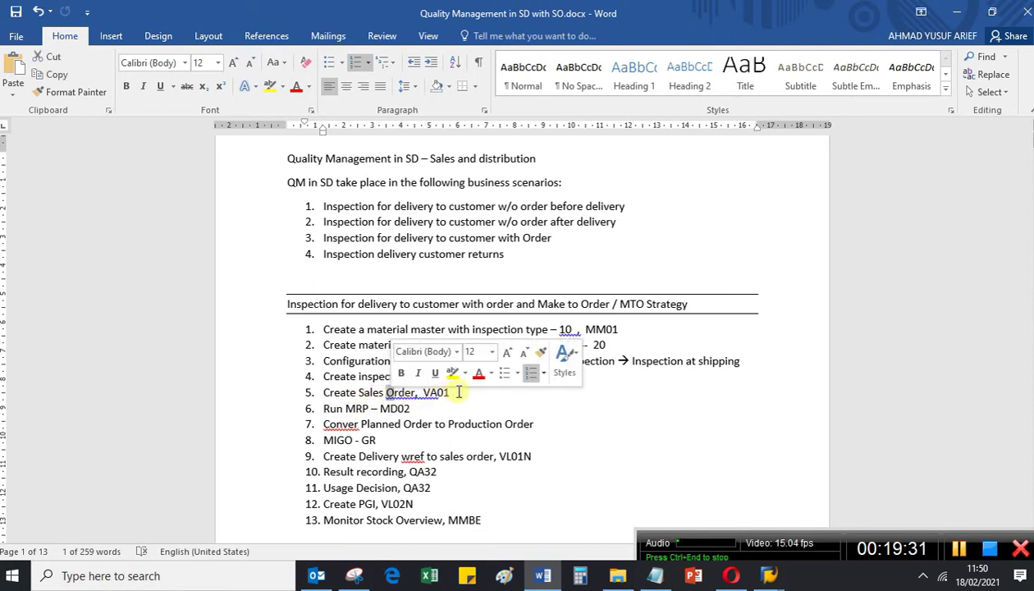
click(454, 393)
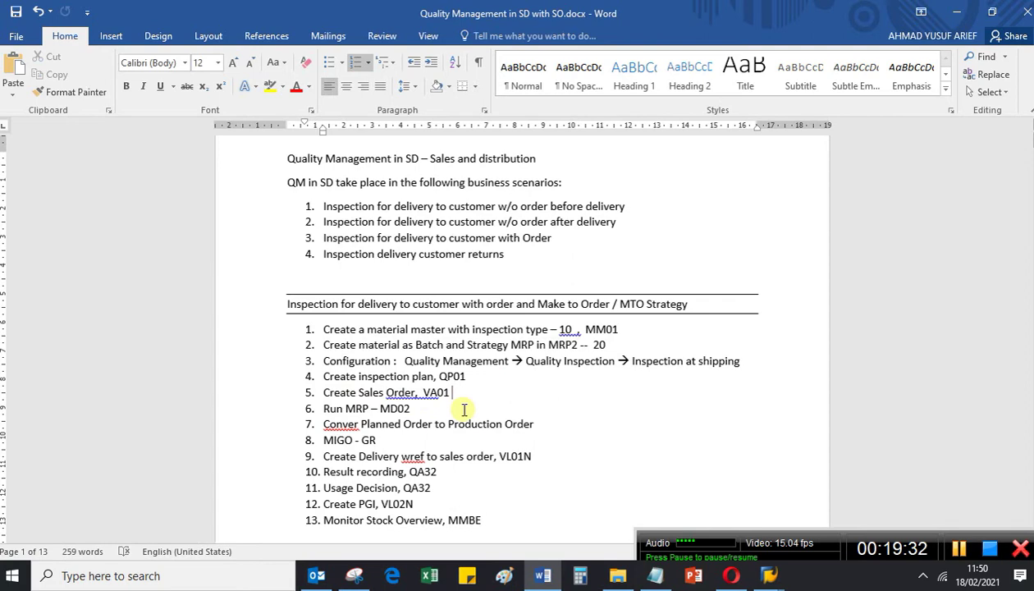
Switch back to SAP Easy Access and start transaction VA01 for creating a sales order.
click(768, 576)
click(847, 548)
click(45, 41)
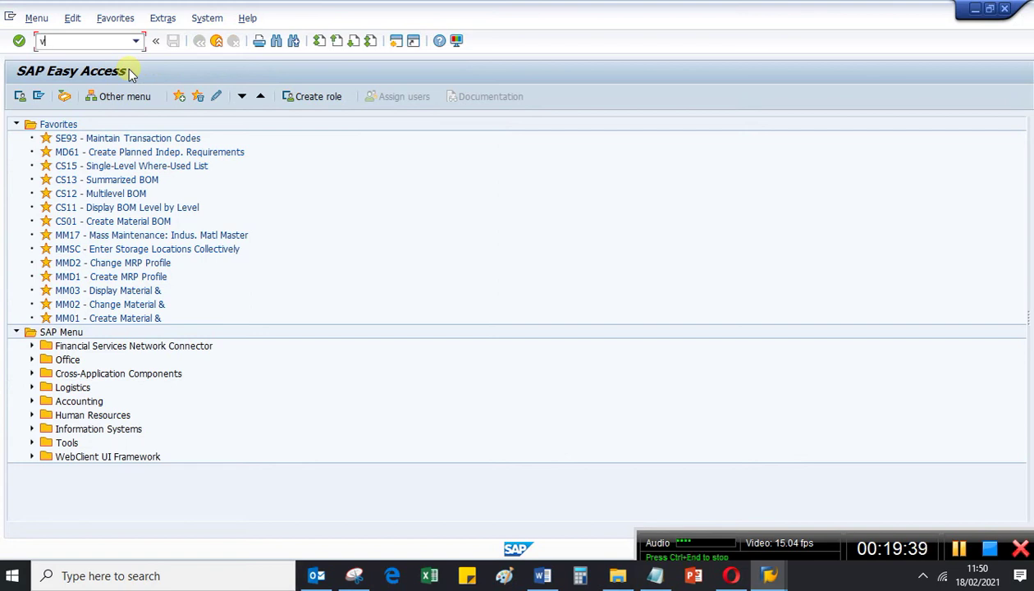
key(Return)
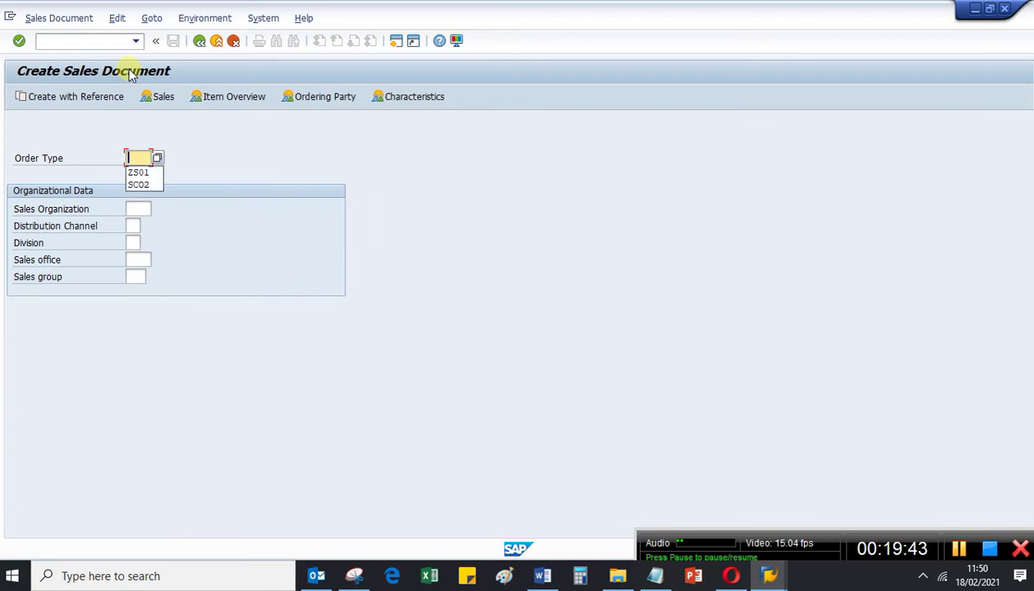
Set the sales document's order type to ZS01, sales organization to 1000 and distribution channel to 10.
click(138, 173)
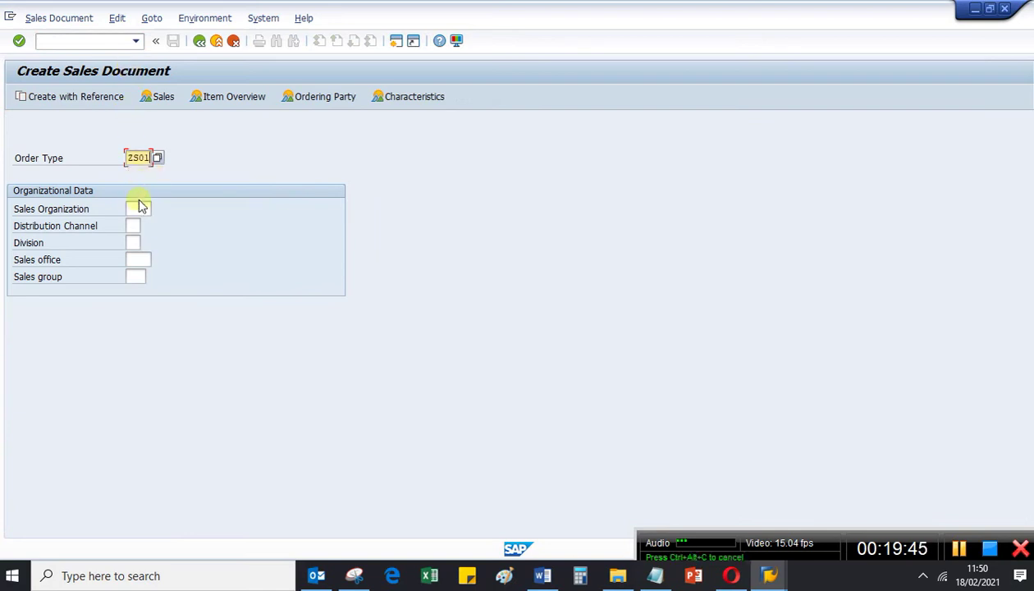
click(140, 209)
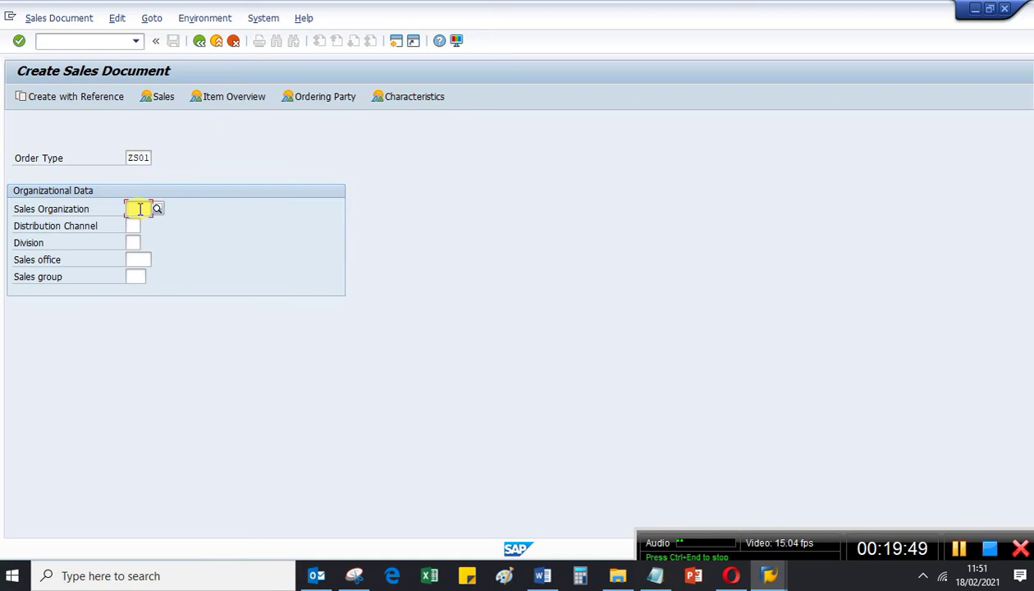
click(140, 209)
click(138, 238)
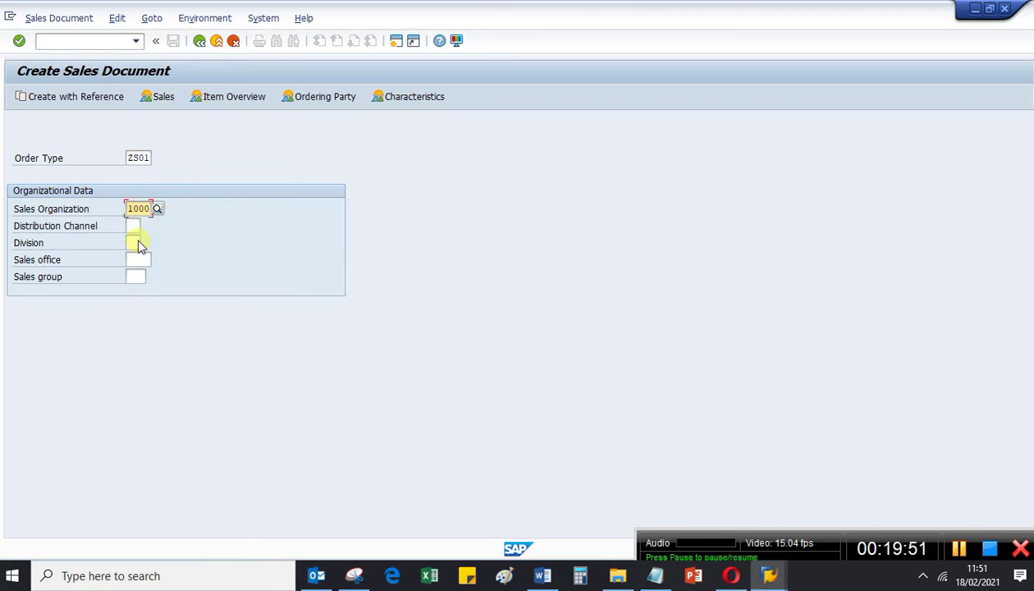
click(132, 225)
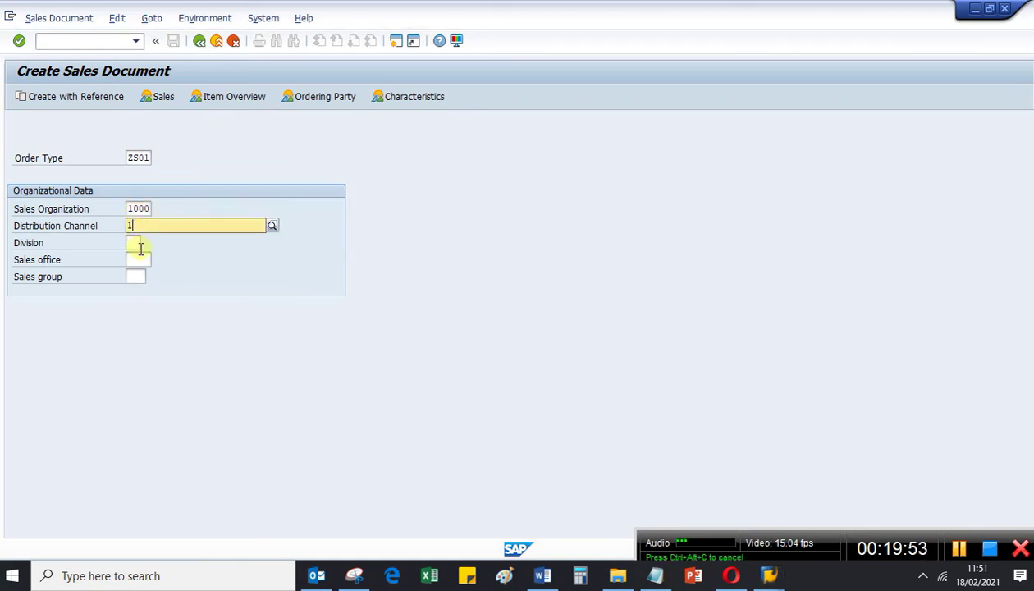
text(1)
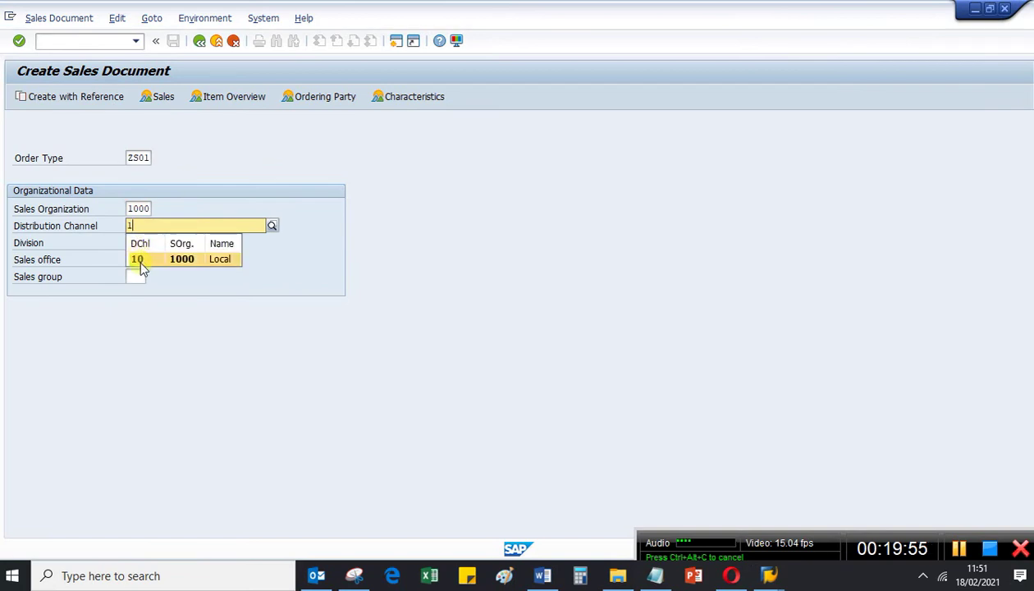
click(137, 258)
Set the division to 10, sales office to 1000 and sales group to 100, and continue to the order overview.
click(134, 243)
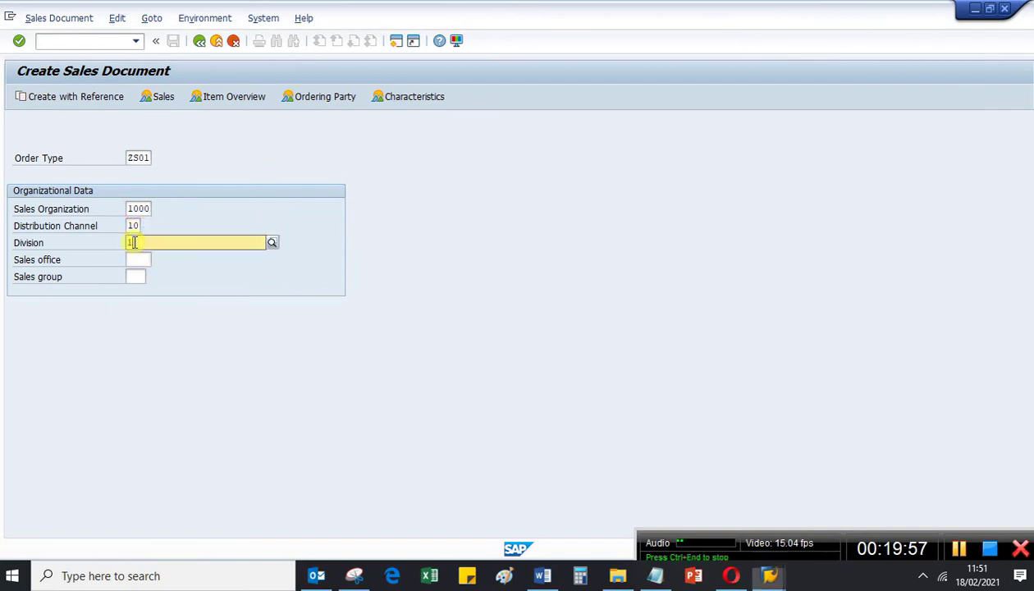
text(1)
click(138, 276)
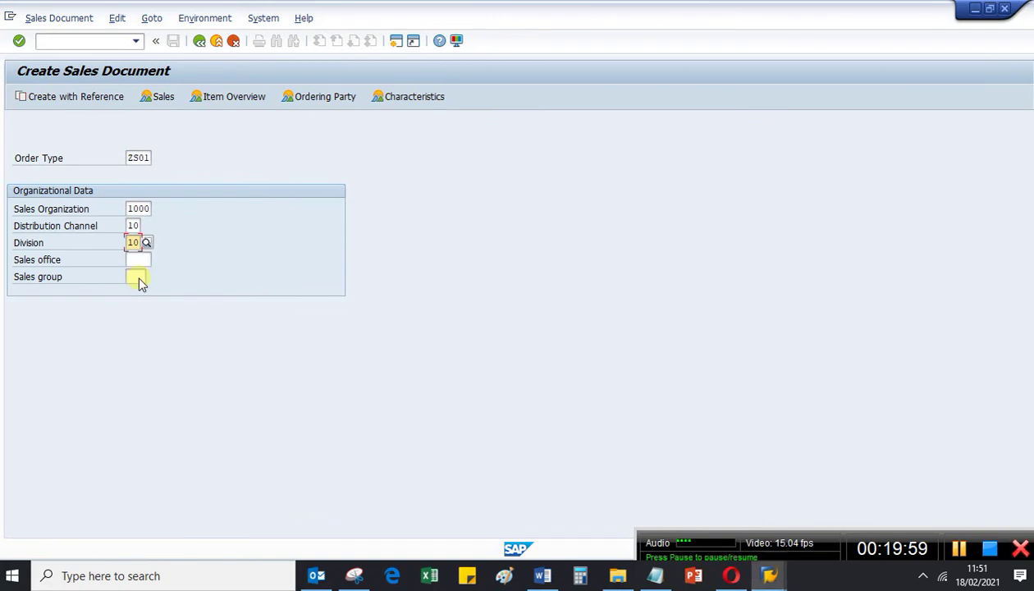
key(Tab)
text(1)
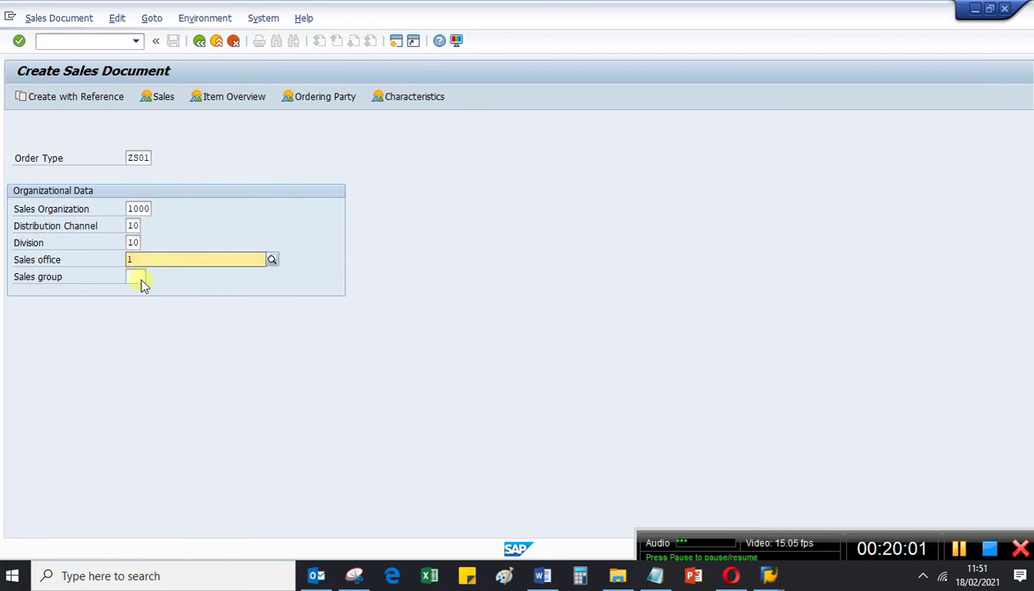
click(145, 293)
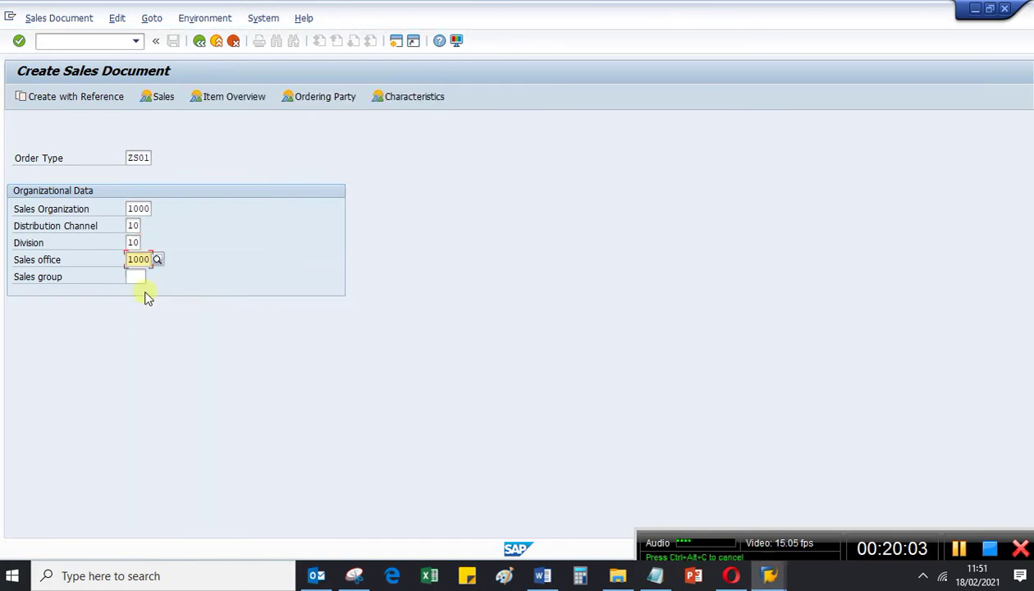
key(Tab)
text(1)
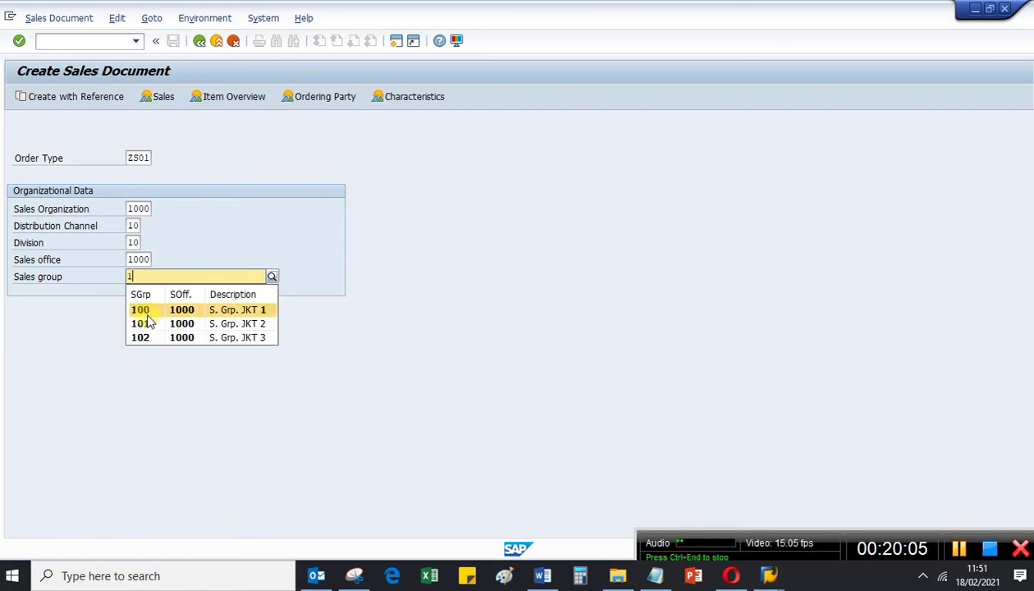
key(Return)
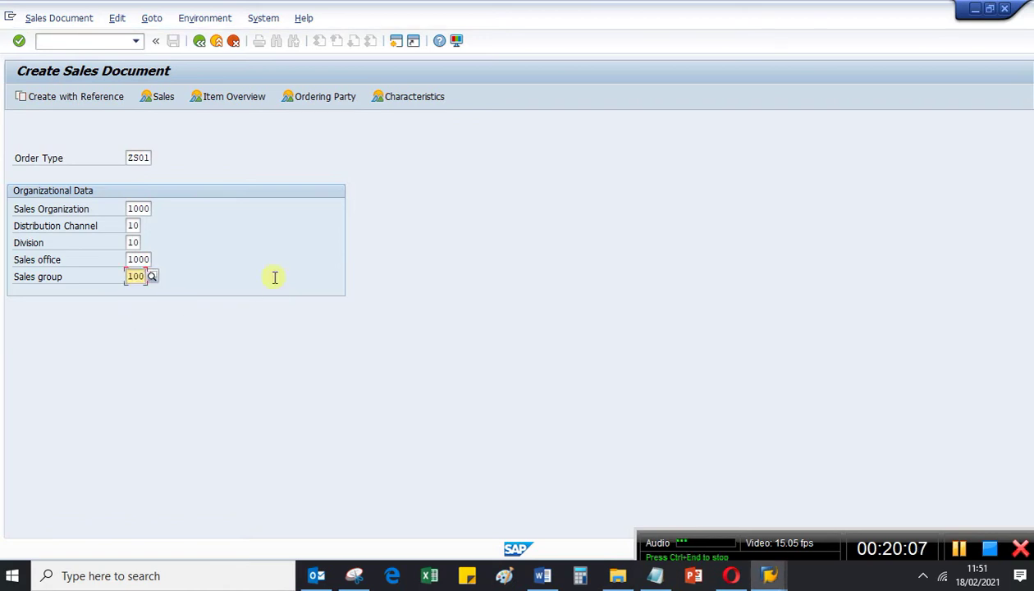
key(Return)
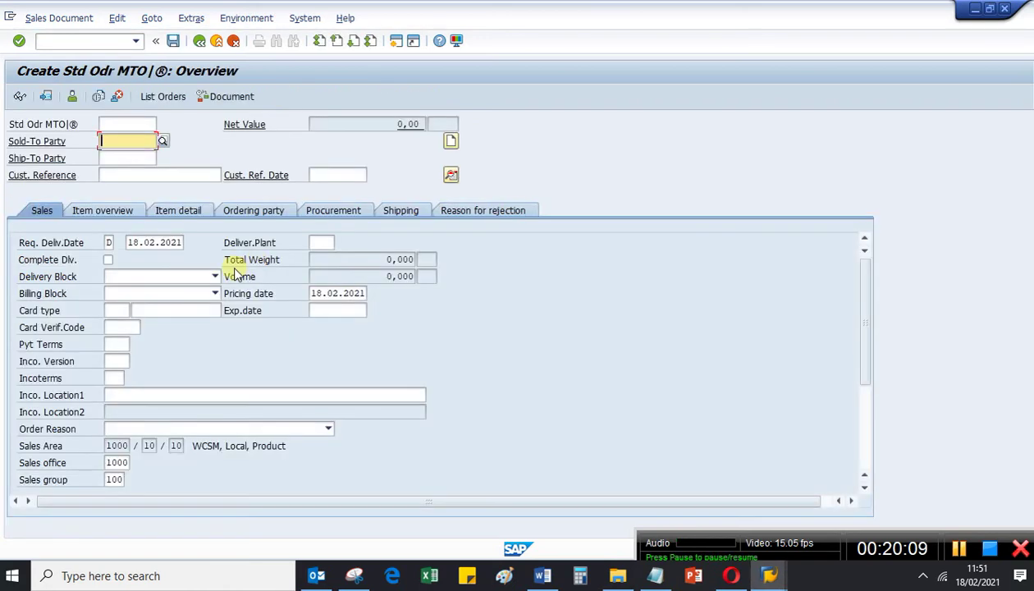
Enter the same suggested customer number as sold-to and ship-to party, and set the customer reference to 23.
key(BackSpace)
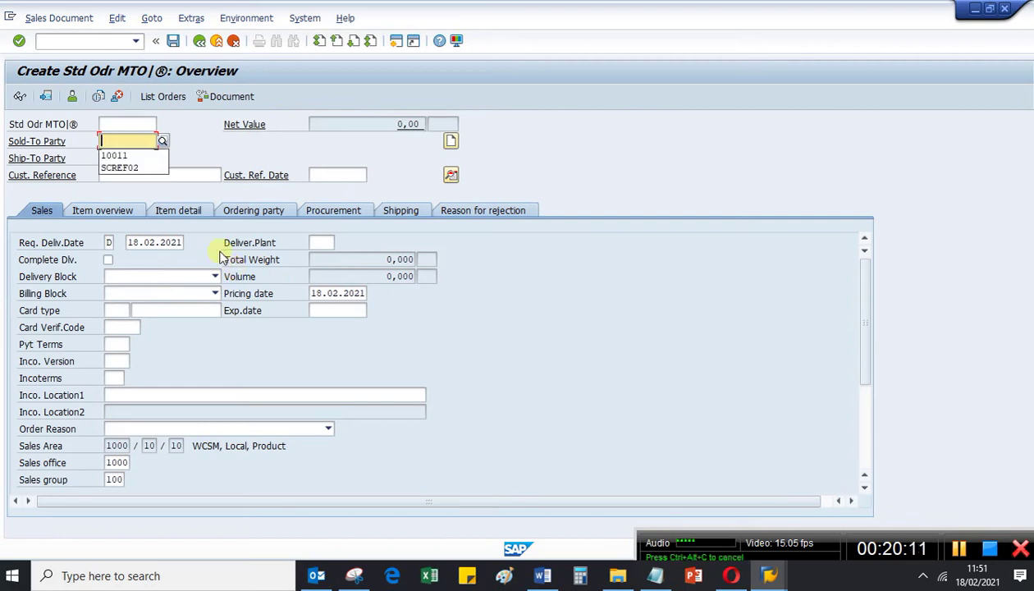
click(114, 159)
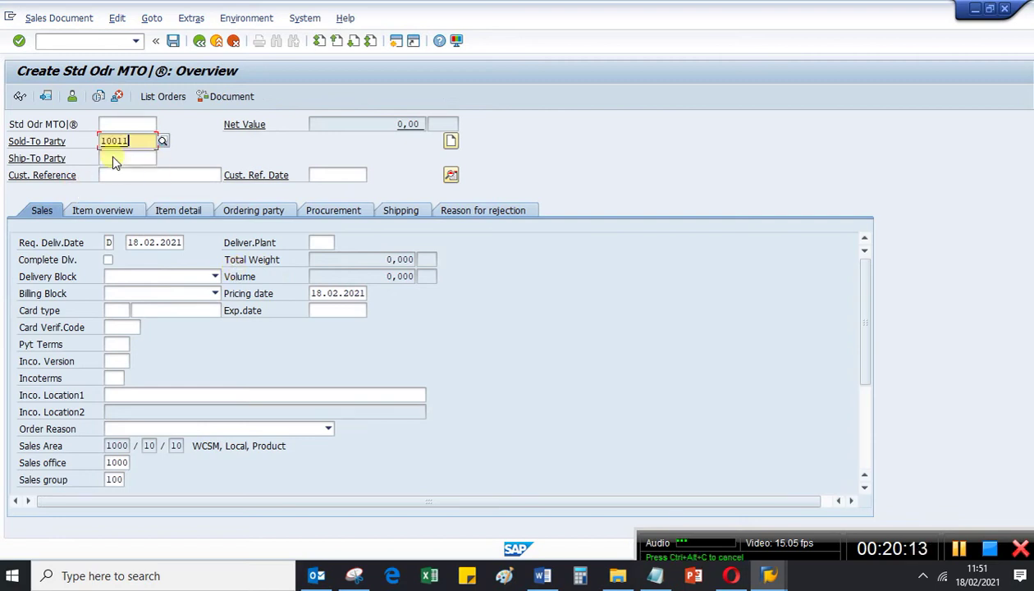
click(114, 158)
key(BackSpace)
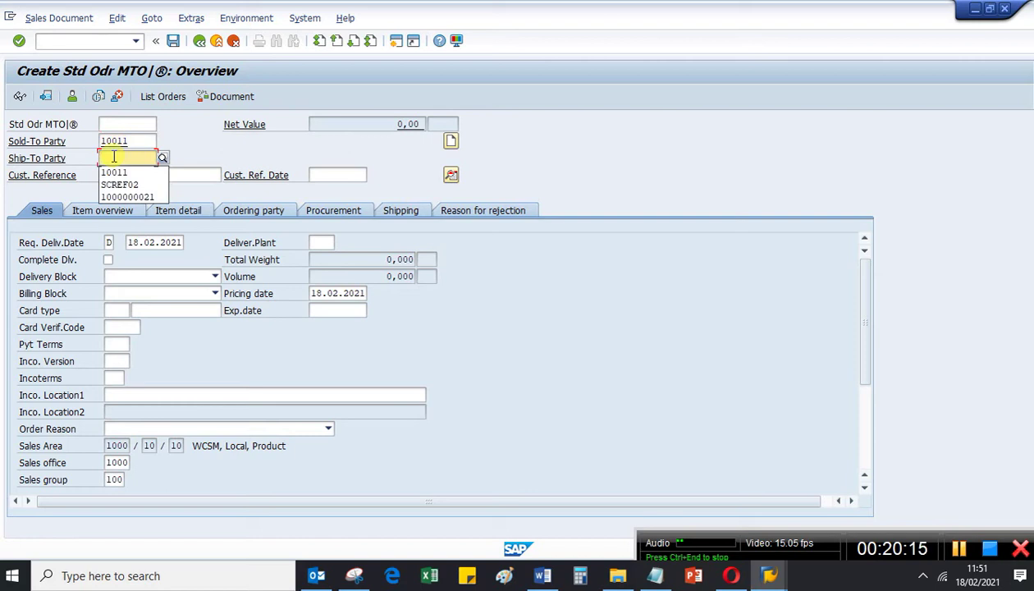
click(118, 173)
click(118, 175)
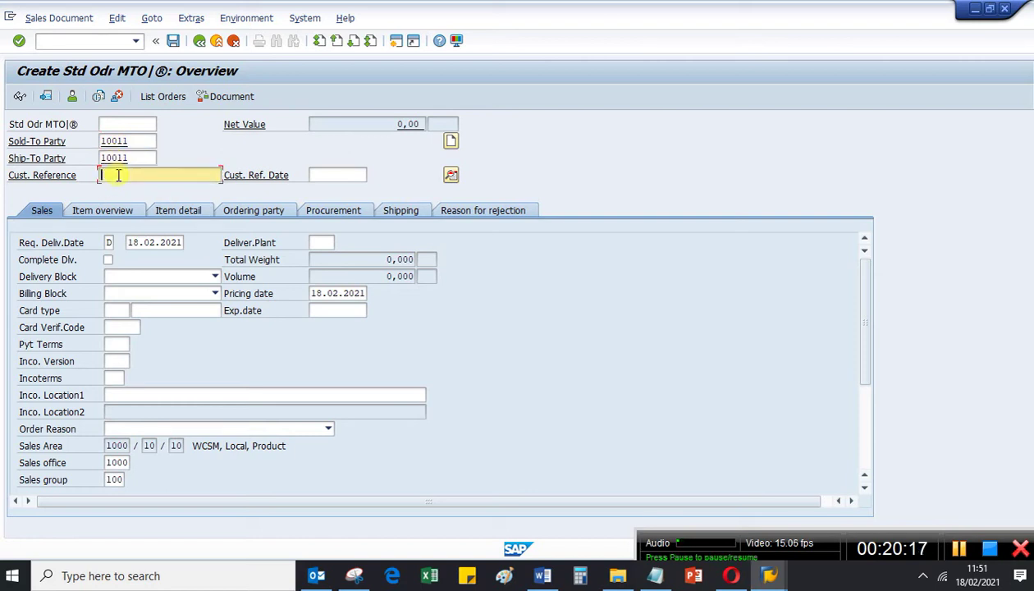
text(23)
key(Return)
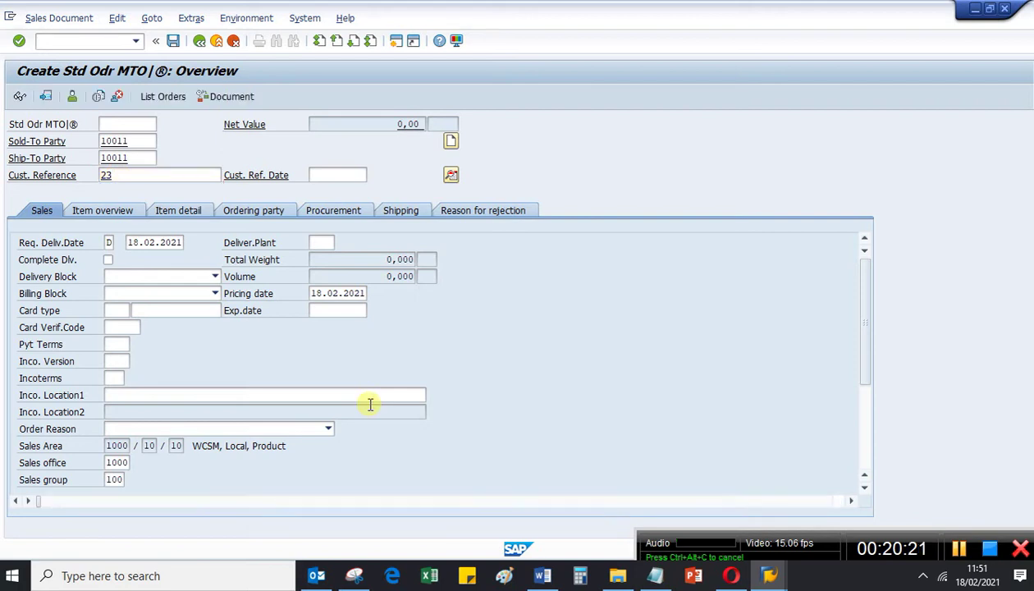
Add material THK-L491 as the order's first item with an order quantity of 6.
key(BackSpace)
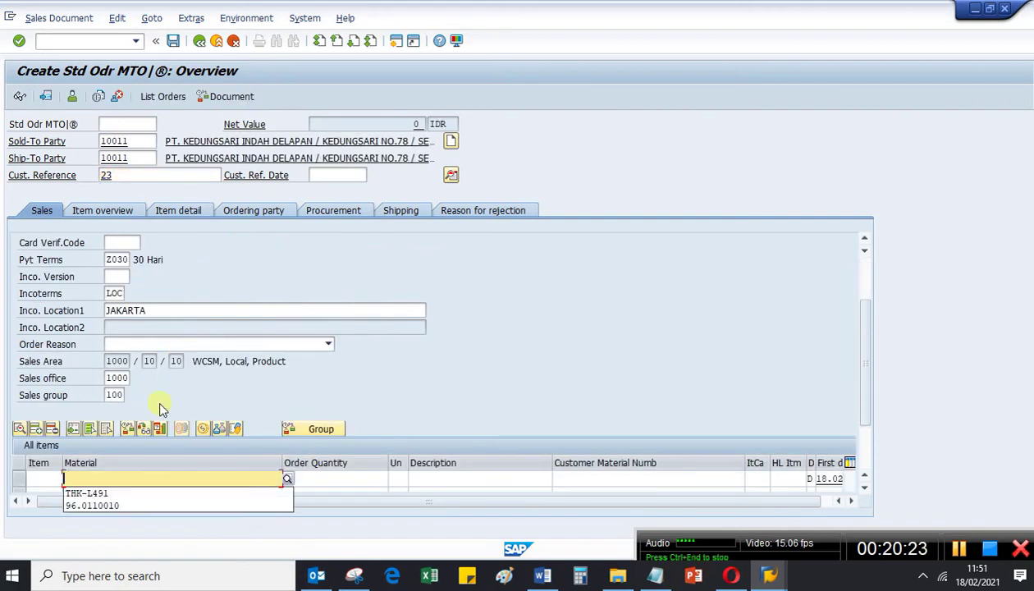
click(100, 494)
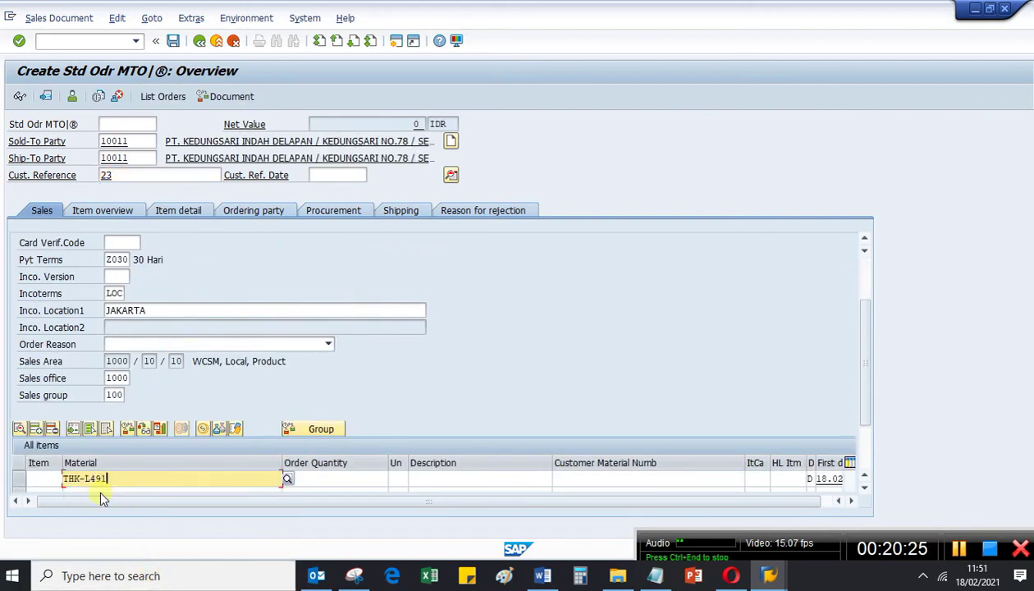
click(325, 477)
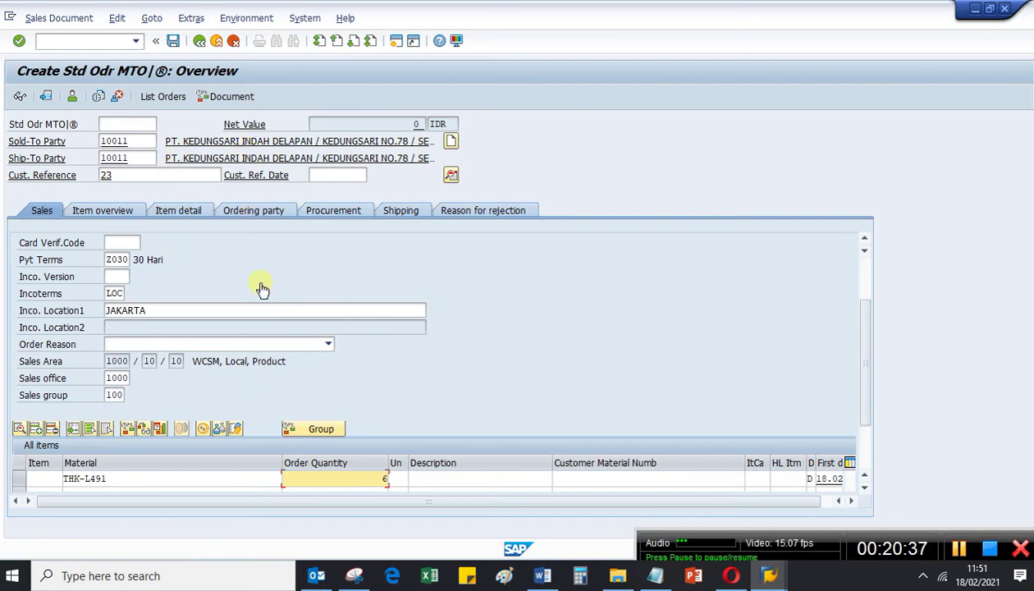
key(Return)
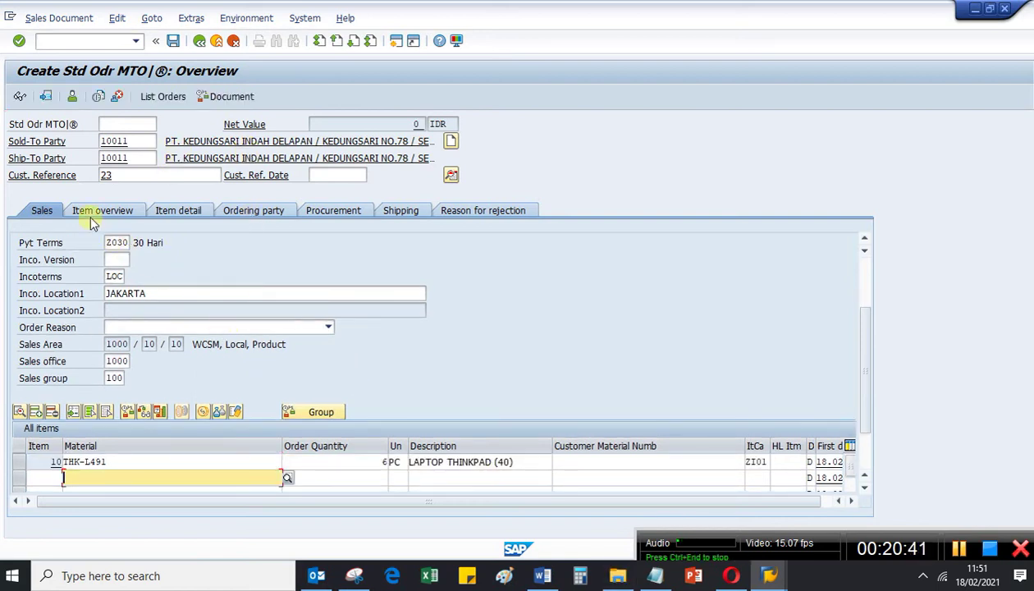
click(386, 462)
text(6)
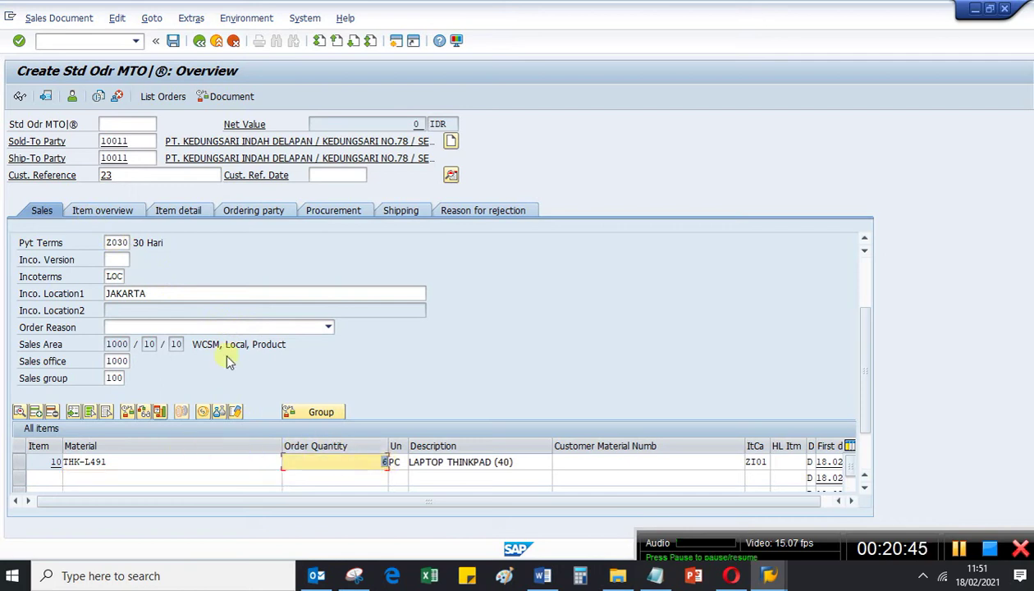
key(Return)
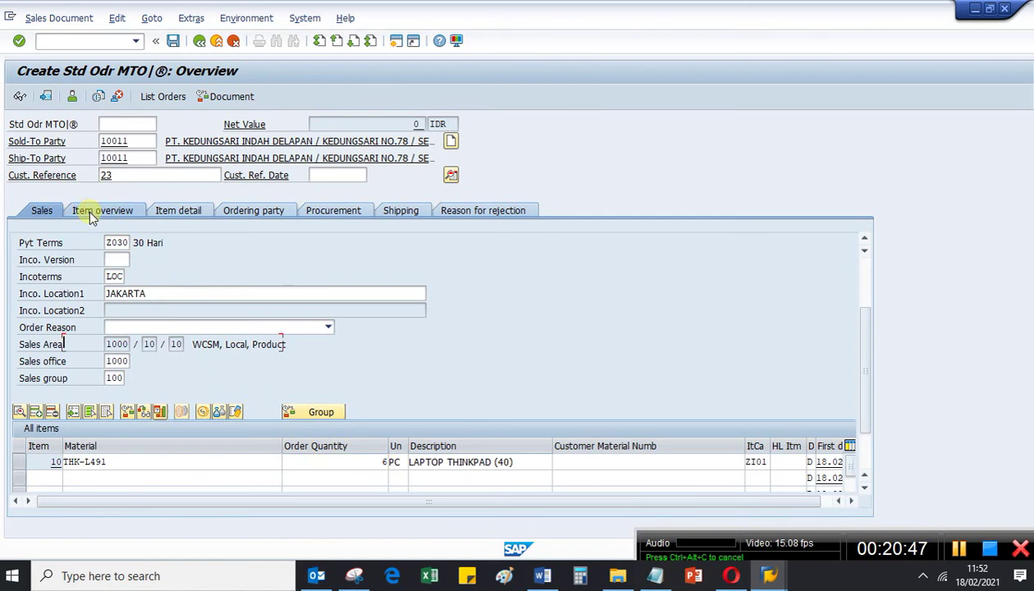
Examine the pricing conditions in the THK-L491 item's details, then return to the order's item overview.
click(92, 211)
click(18, 327)
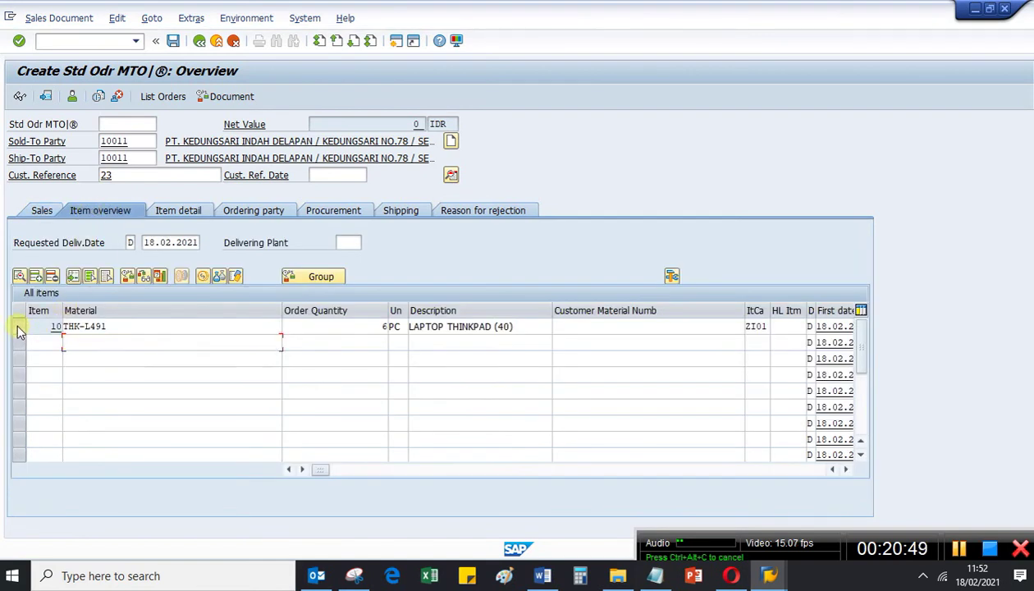
double_click(92, 329)
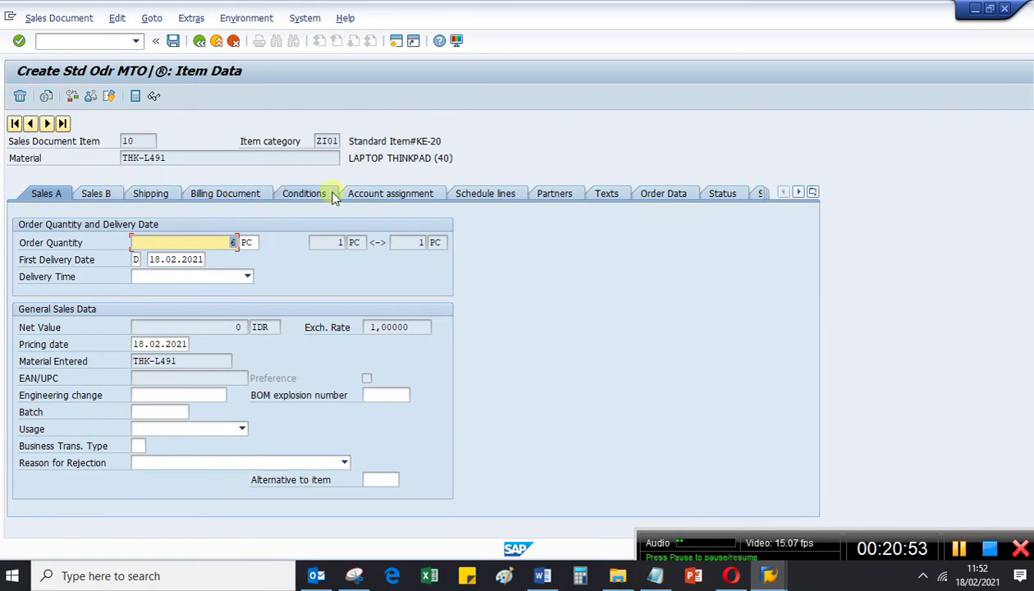
click(292, 198)
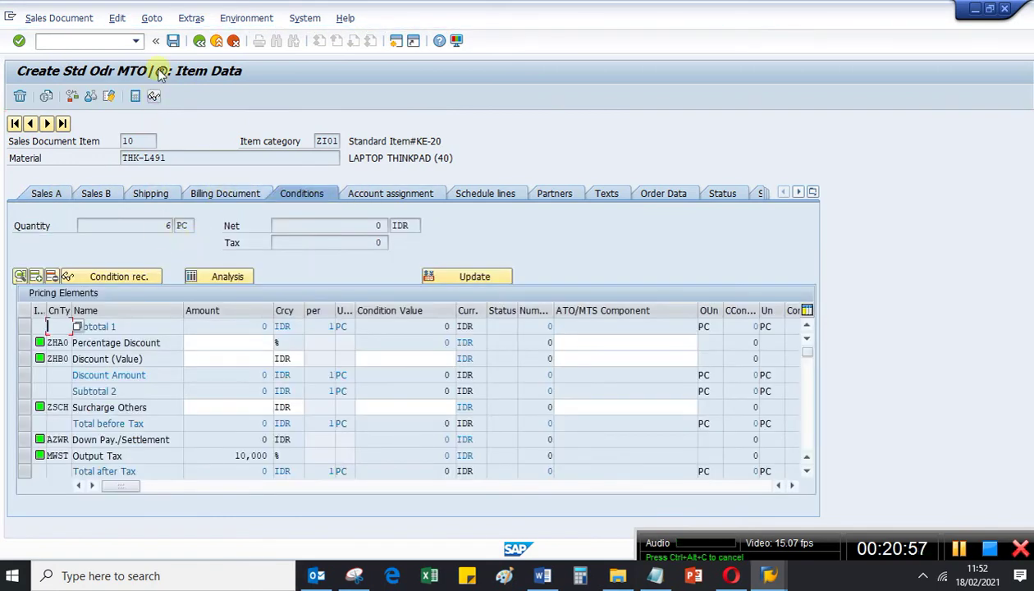
click(197, 44)
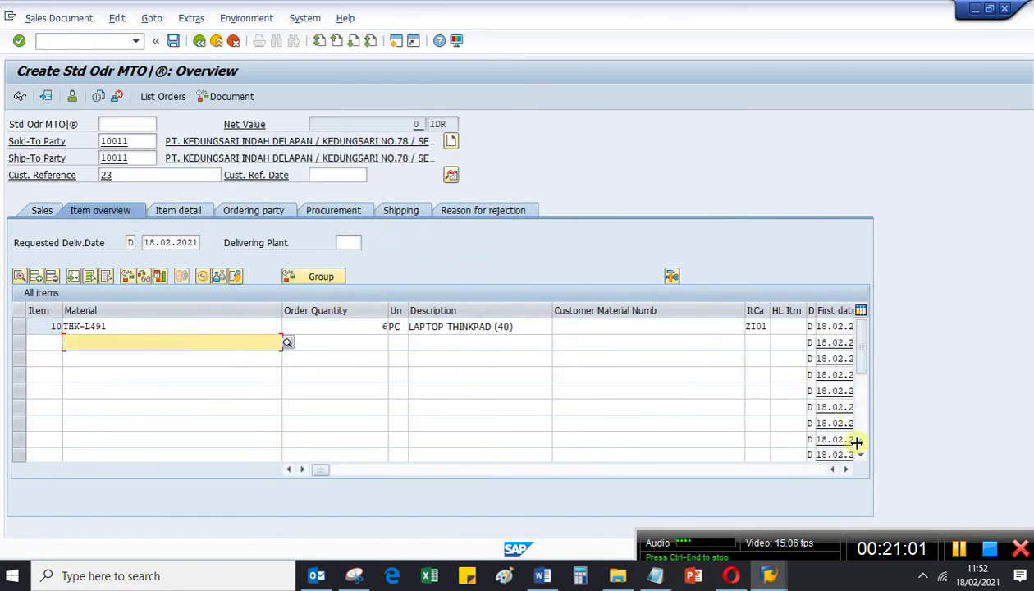
Set the ZPR0 price amount of the THK-L491 item to 100000 IDR and review its net price and value.
click(846, 468)
click(846, 468)
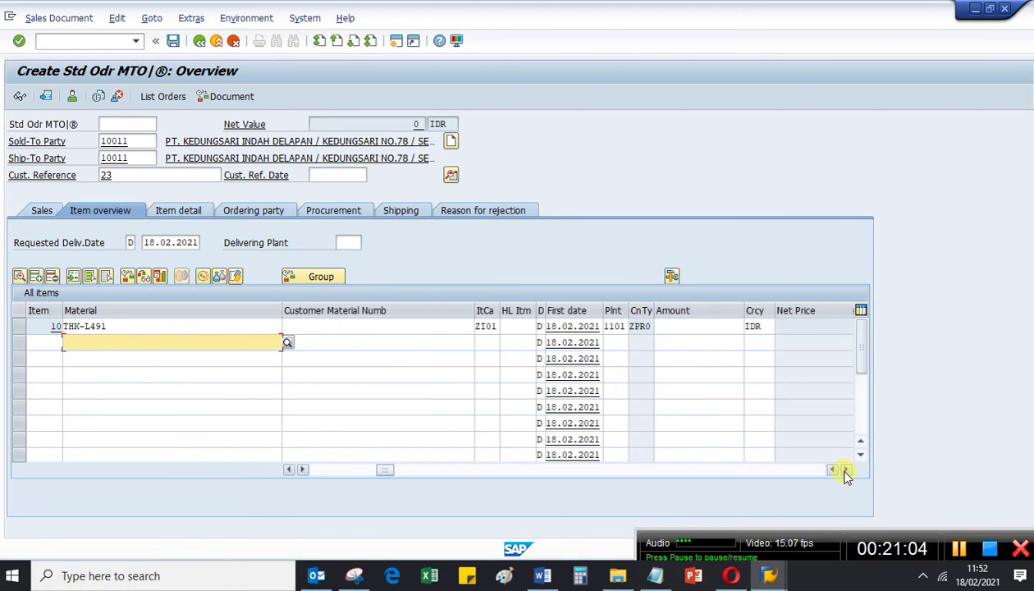
click(687, 327)
click(687, 328)
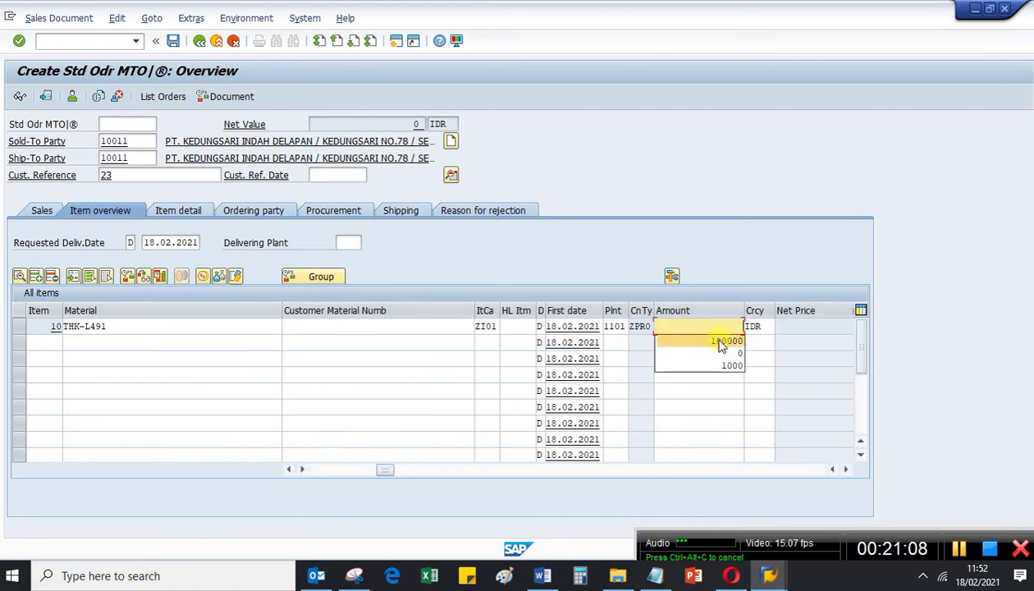
click(719, 343)
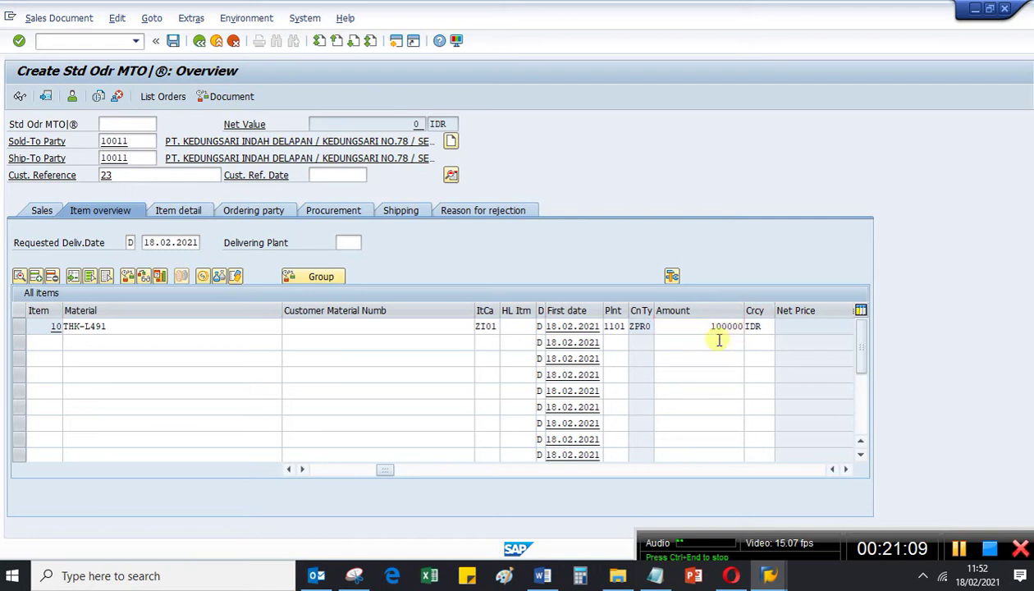
key(Return)
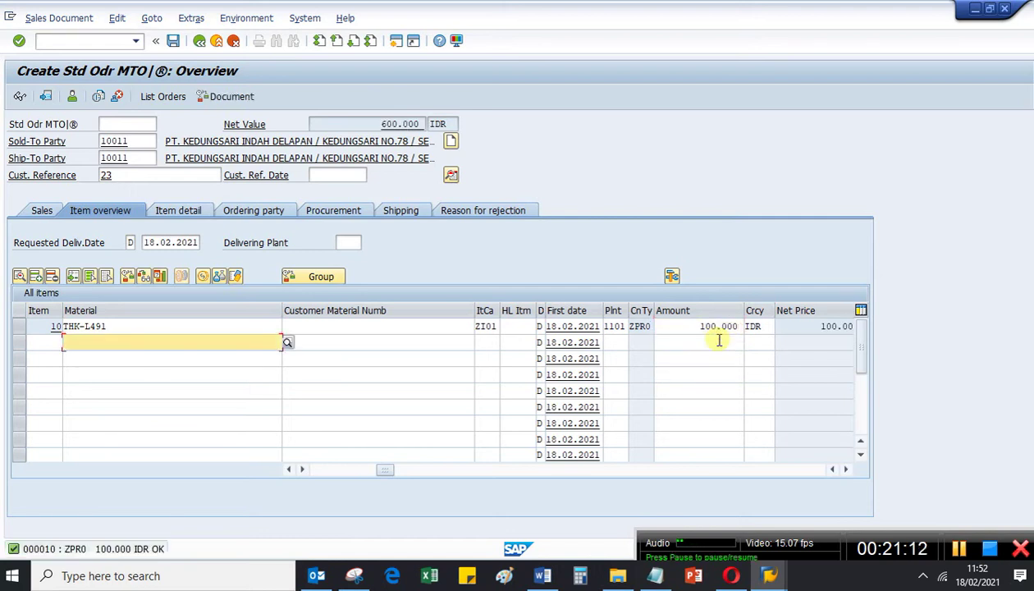
click(845, 469)
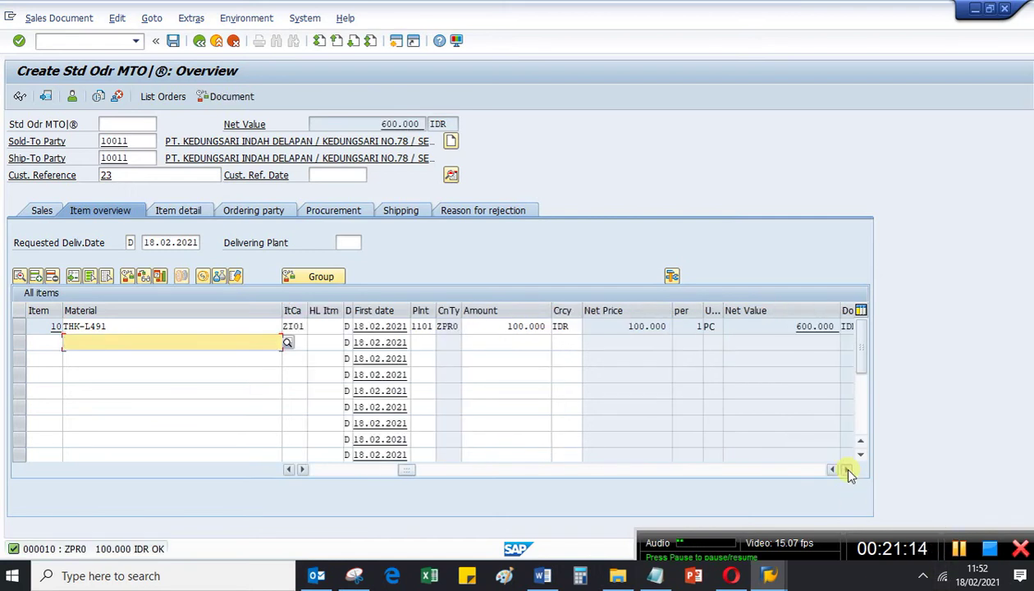
click(845, 469)
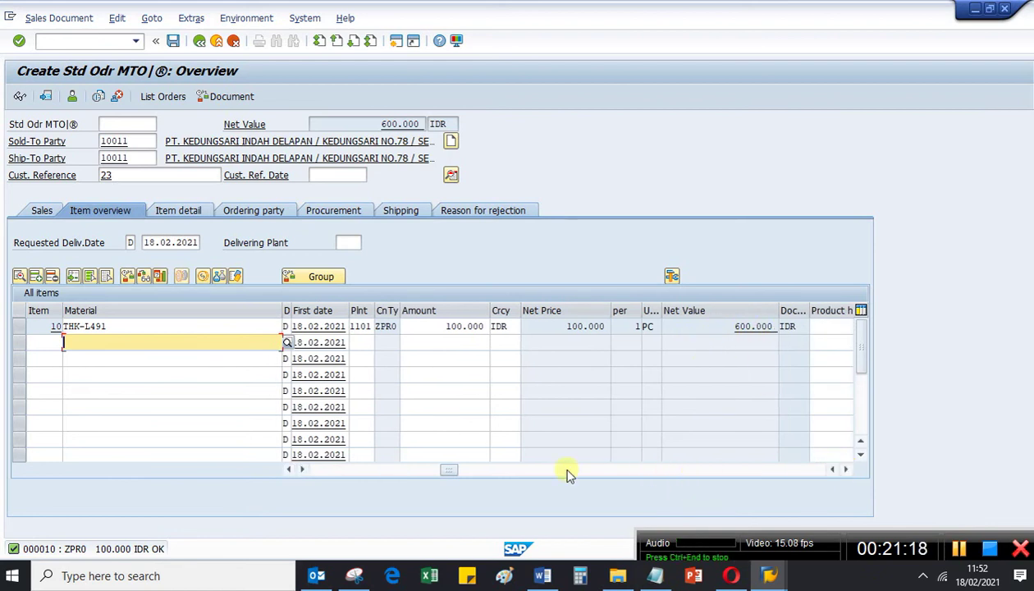
drag(444, 471, 302, 469)
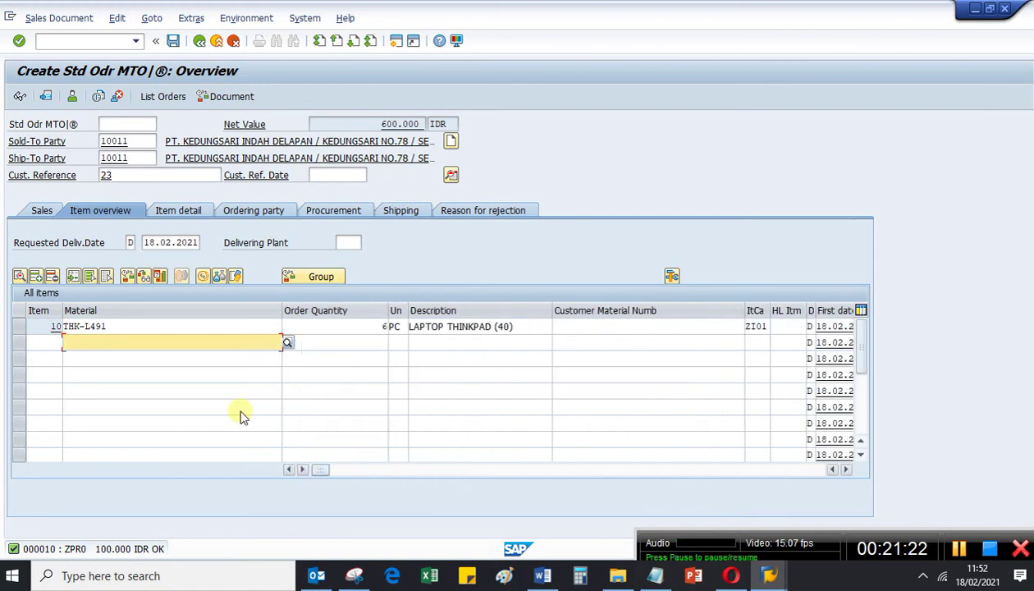
Run the availability check for the THK-L491 item and accept the complete delivery.
click(197, 326)
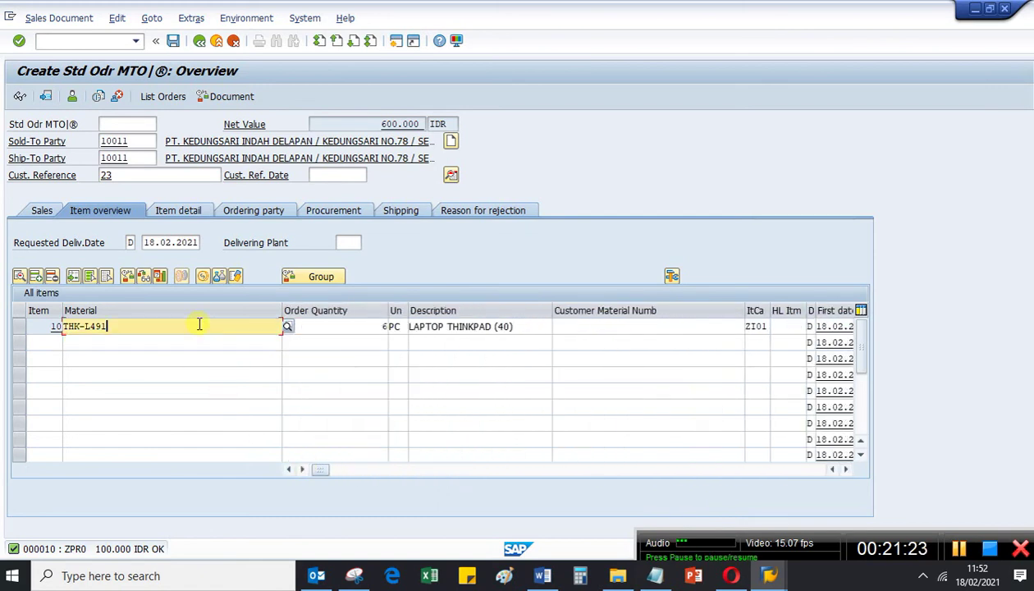
click(594, 326)
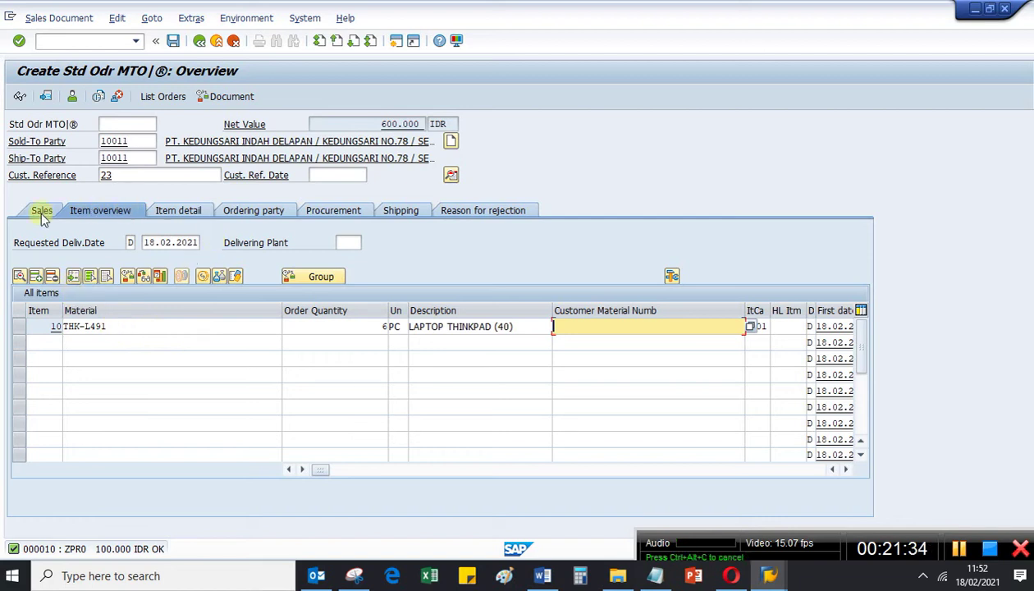
click(23, 326)
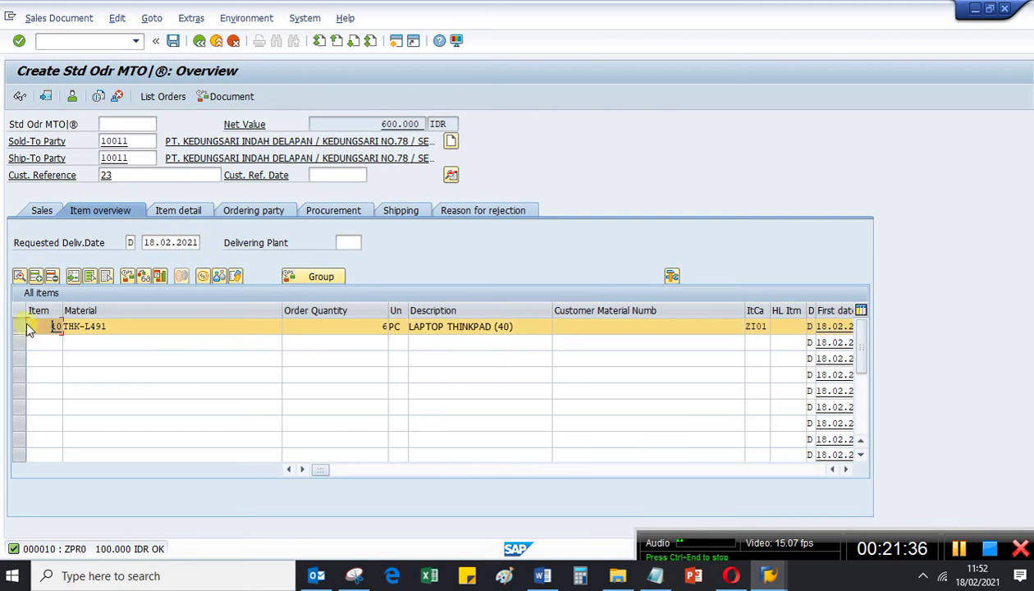
click(127, 277)
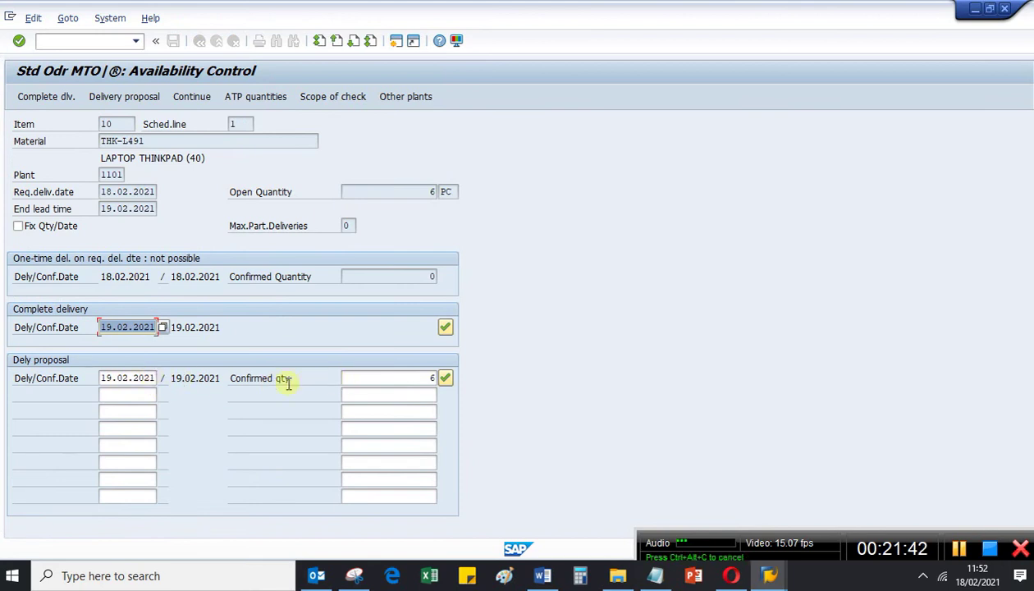
click(381, 380)
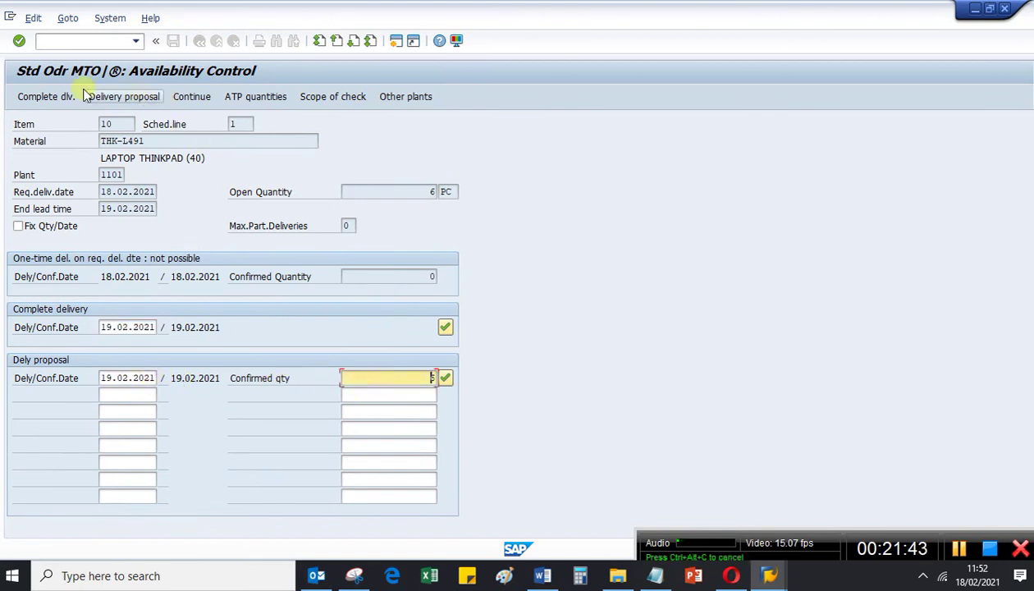
click(51, 95)
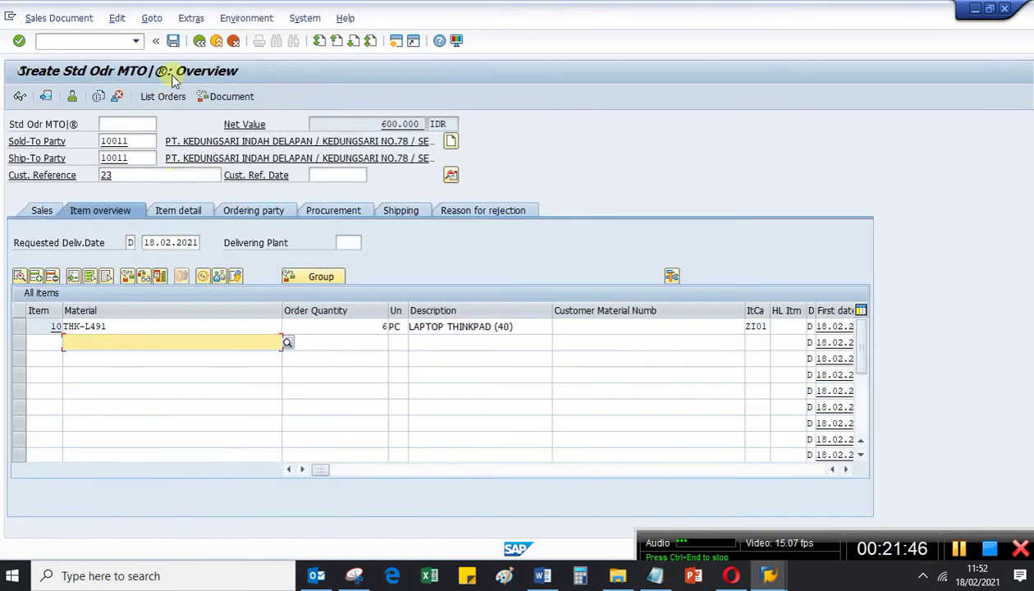
Save the sales order and copy the headline text of its save message from the message details.
click(173, 43)
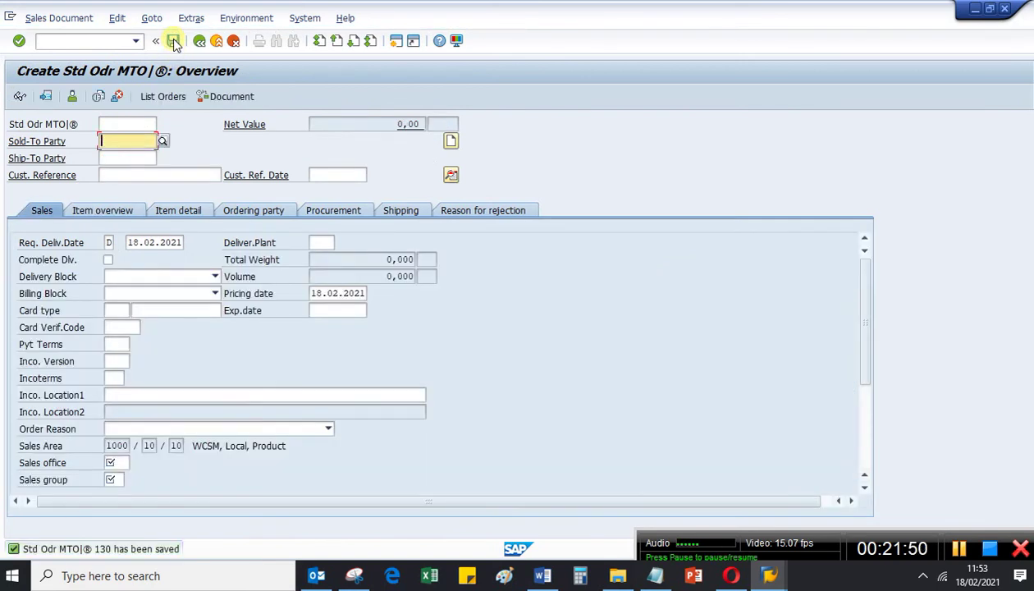
click(45, 549)
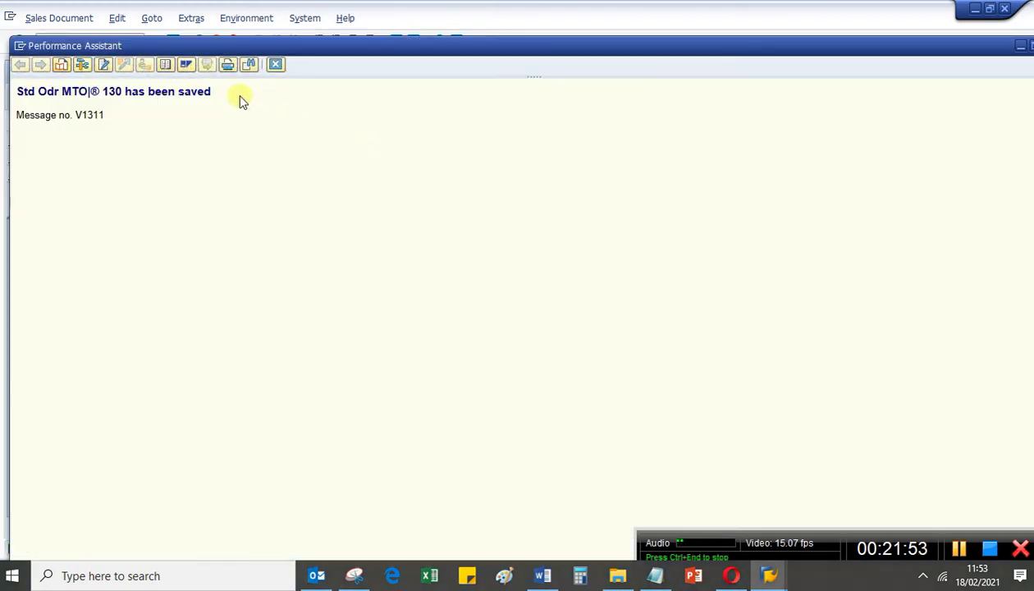
drag(242, 100, 16, 91)
key(ctrl+c)
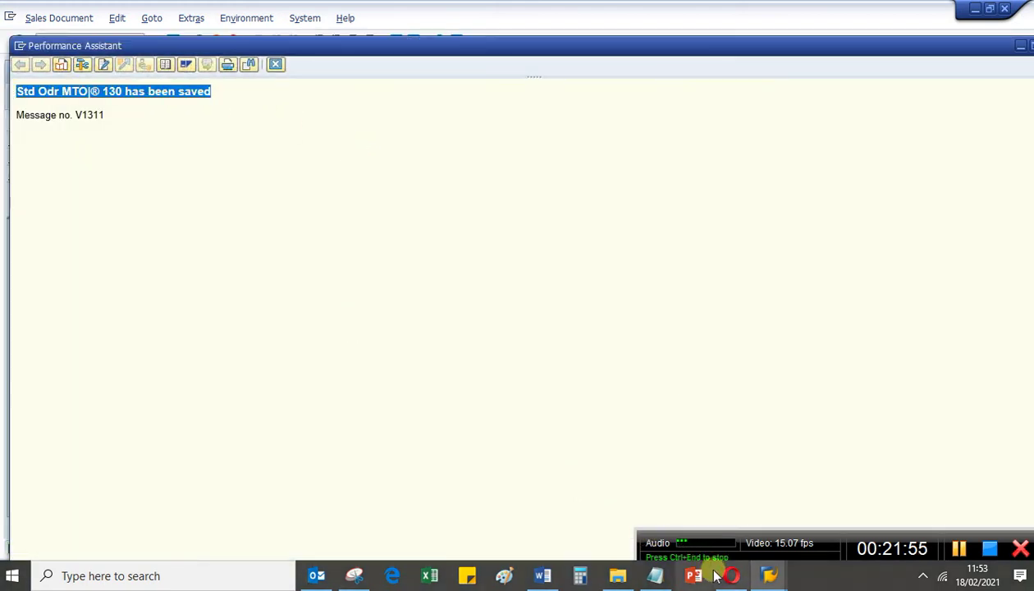
Switch to Notepad and replace all existing notes with the copied sales order message, followed by a new line.
click(654, 575)
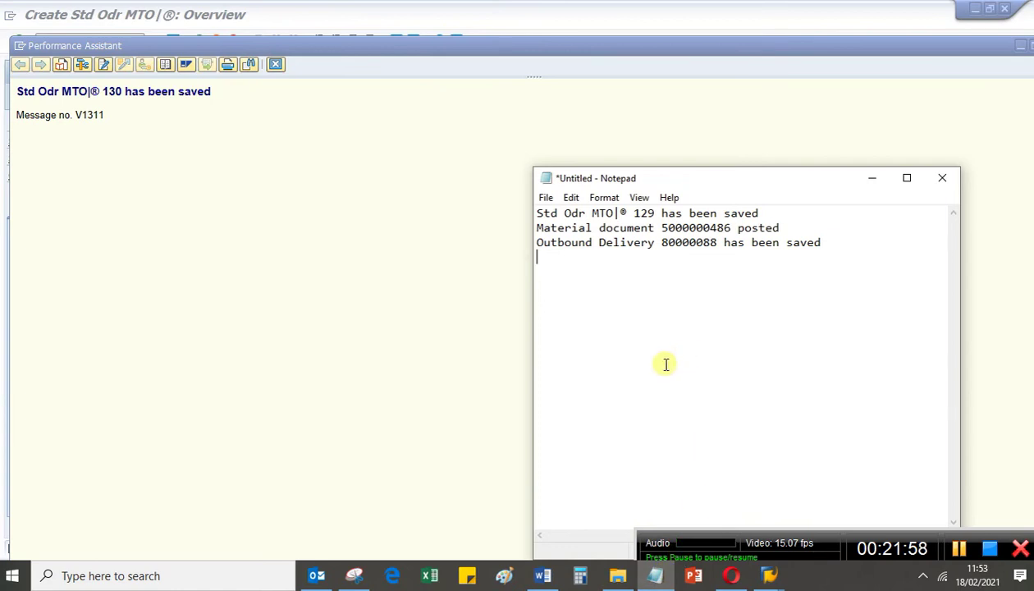
key(ctrl+a)
key(Delete)
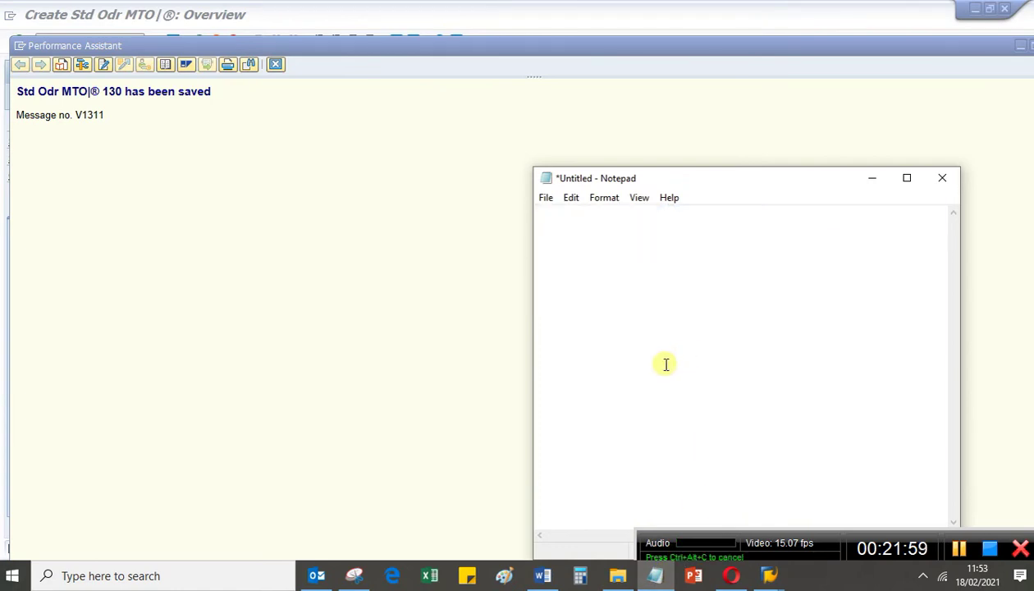
key(ctrl+v)
key(Return)
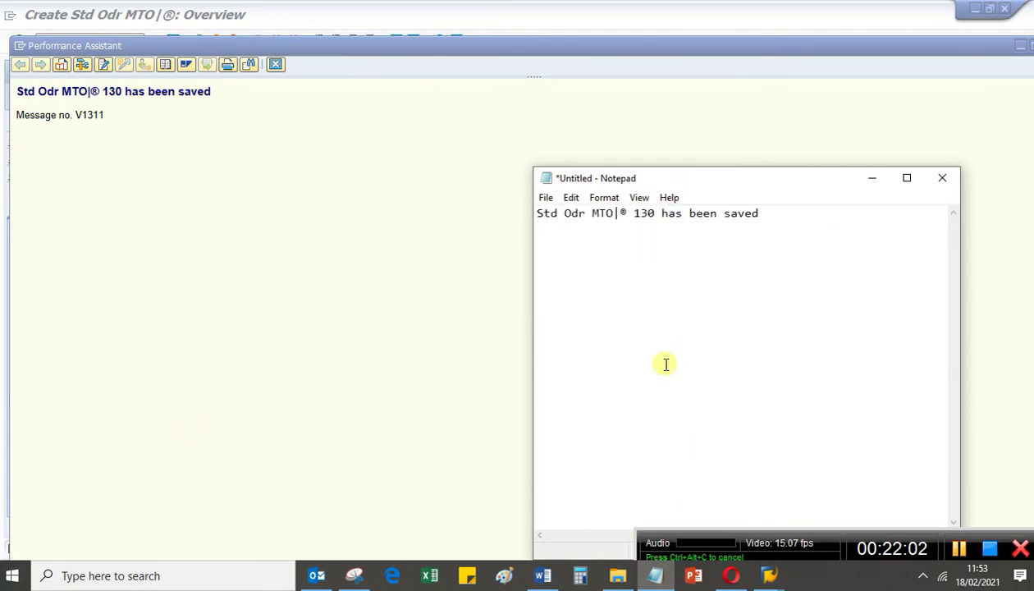
click(265, 567)
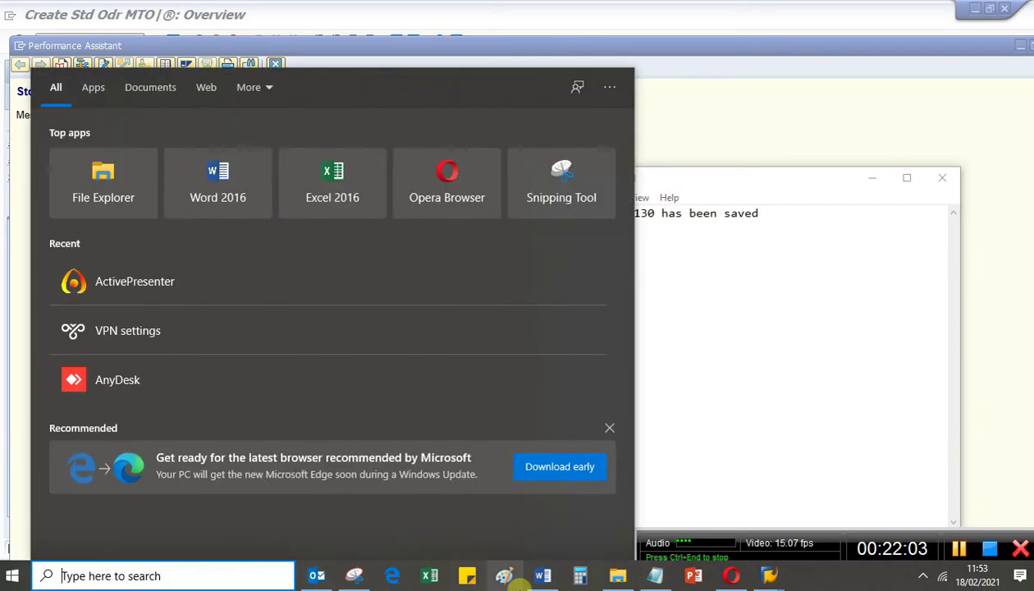
Switch to the Word document and review the documented MTO steps, covering strategy 20, sales order creation with VA01 and the MRP run with MD02.
click(542, 575)
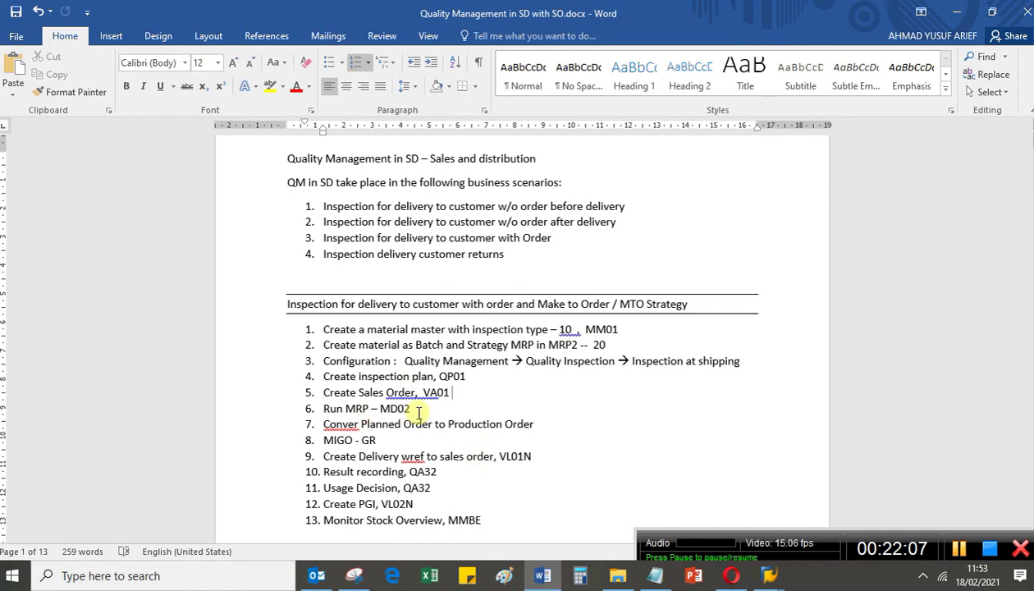
drag(325, 411, 415, 416)
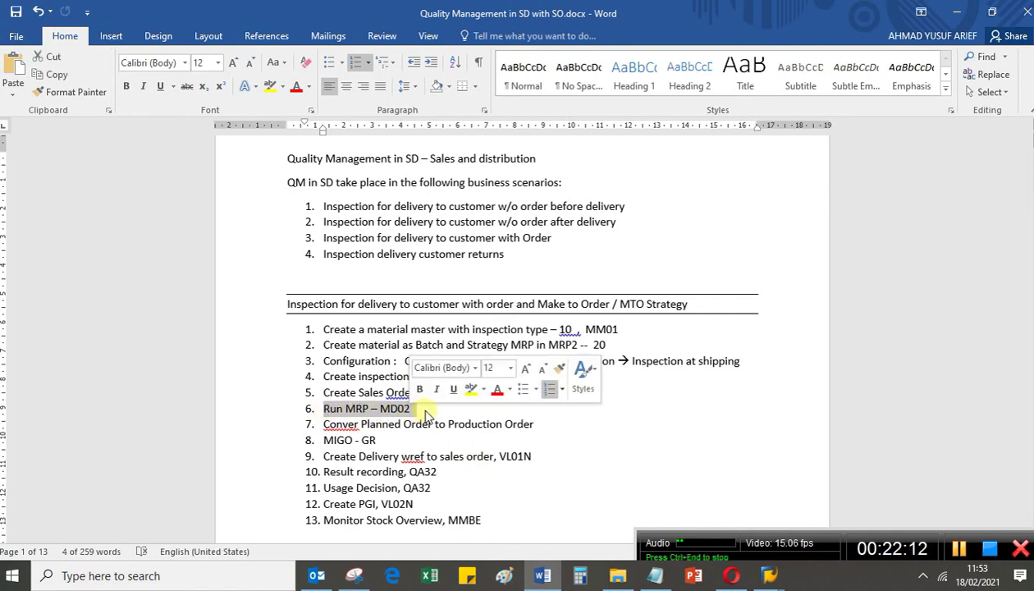
click(556, 422)
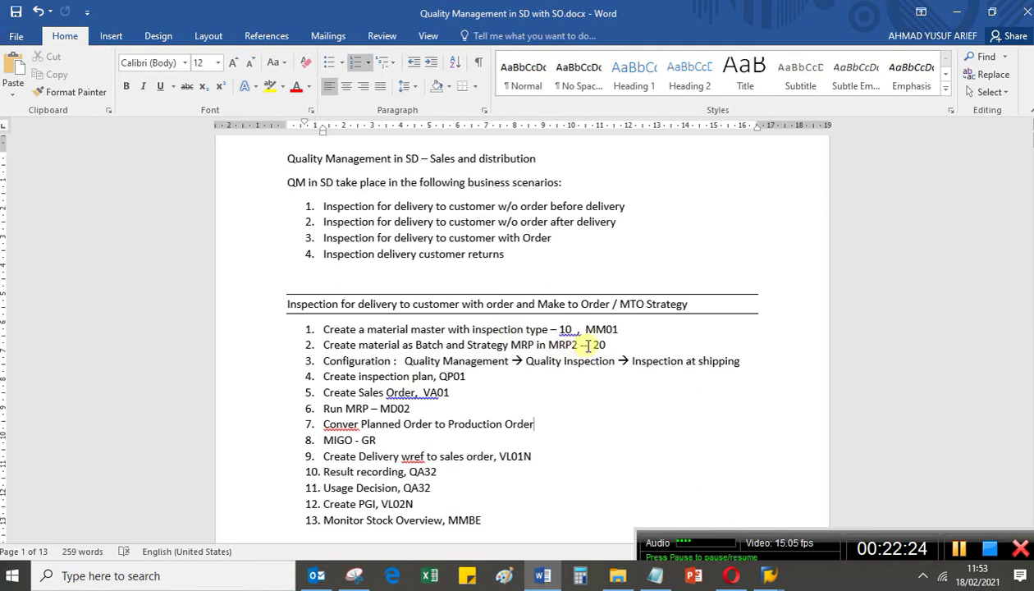
drag(579, 344, 598, 345)
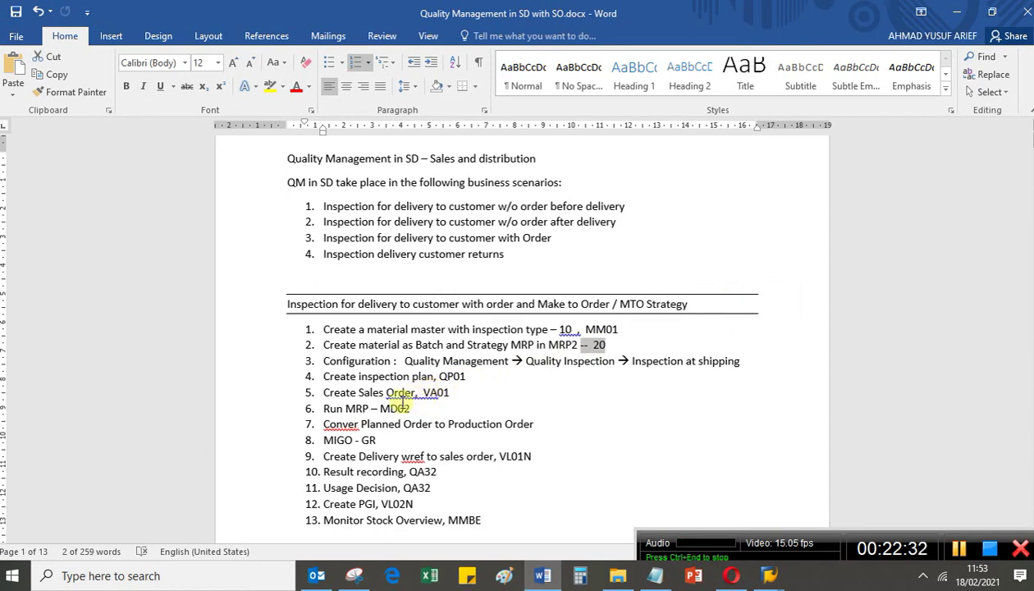
double_click(432, 393)
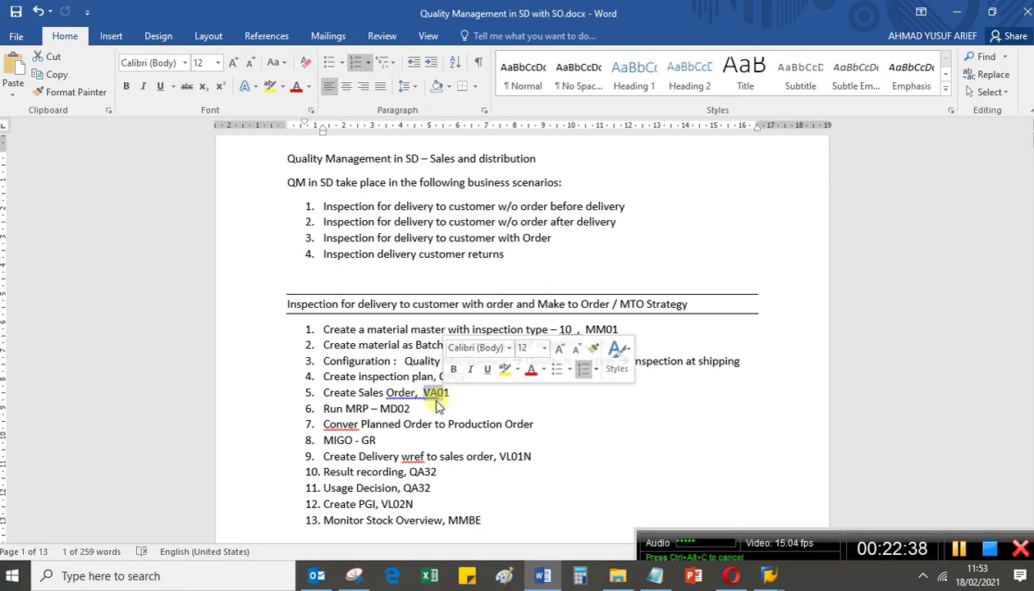
click(574, 392)
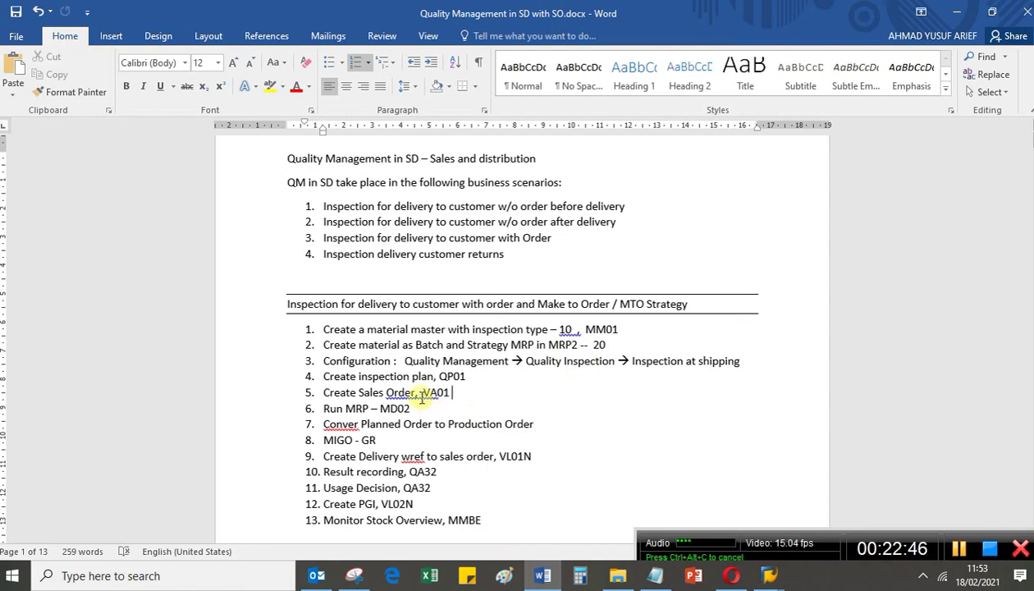
drag(415, 393, 450, 393)
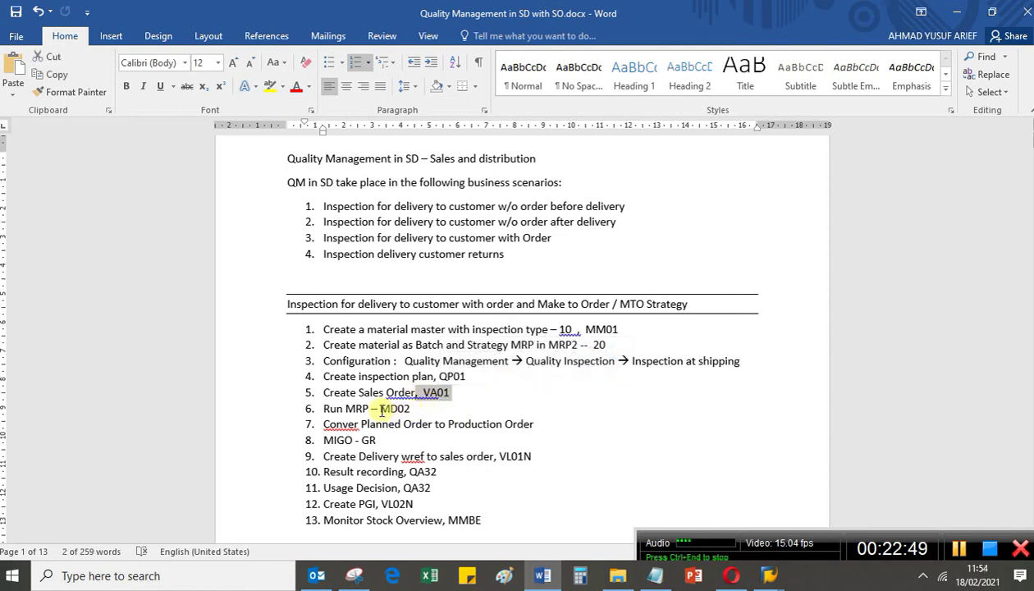
drag(382, 409, 406, 414)
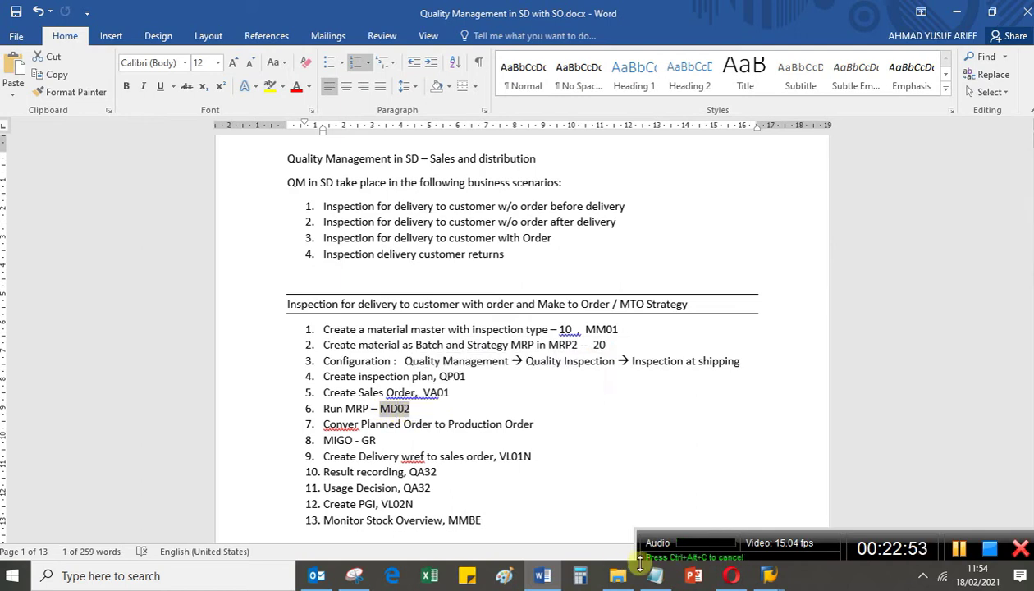
Switch back to SAP, leave the sales order screen and open transaction MD02.
click(769, 575)
click(786, 532)
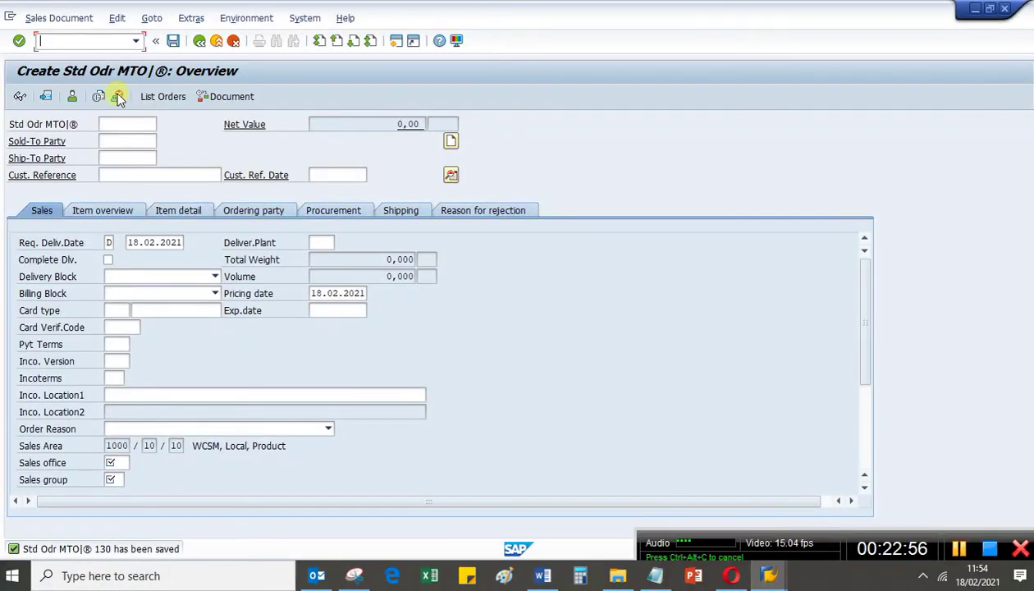
click(110, 42)
text(/n)
key(Return)
text(md02)
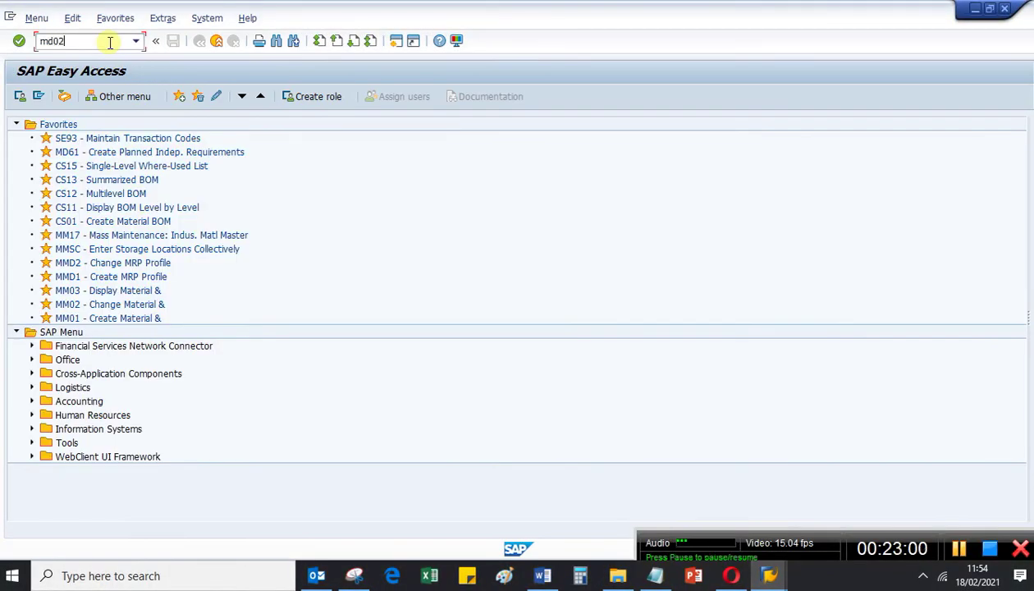
key(Return)
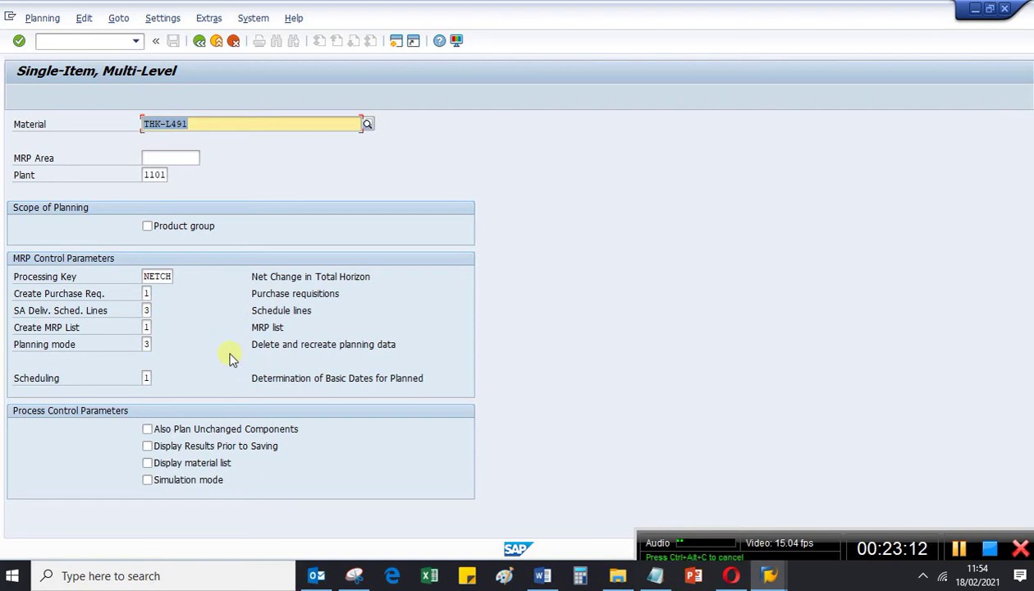
Run single-item, multi-level MRP for THK-L491 in plant 1101 with processing key NETCH, and return to SAP Easy Access.
key(Return)
key(Return)
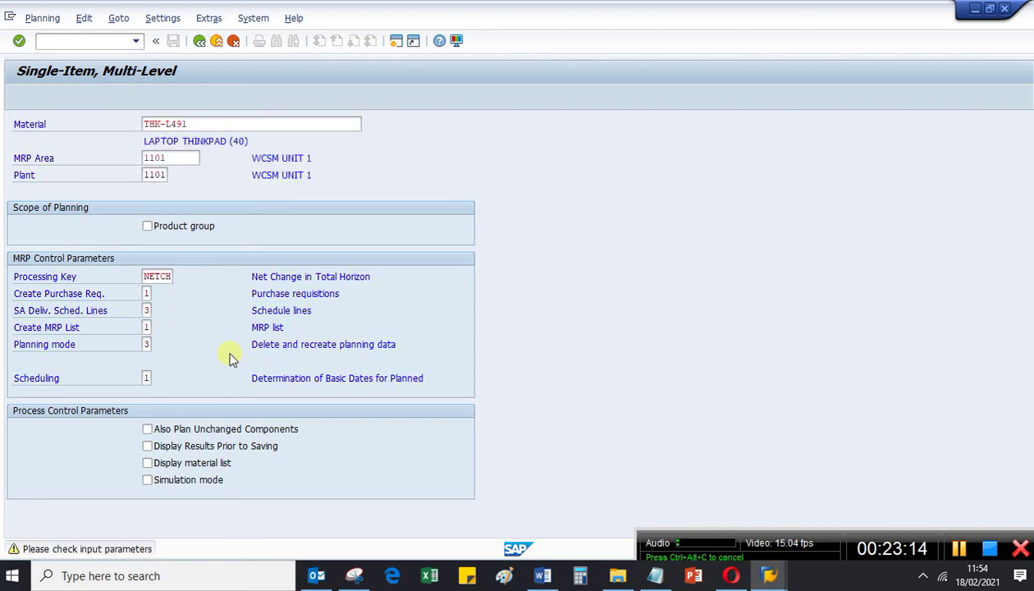
click(57, 46)
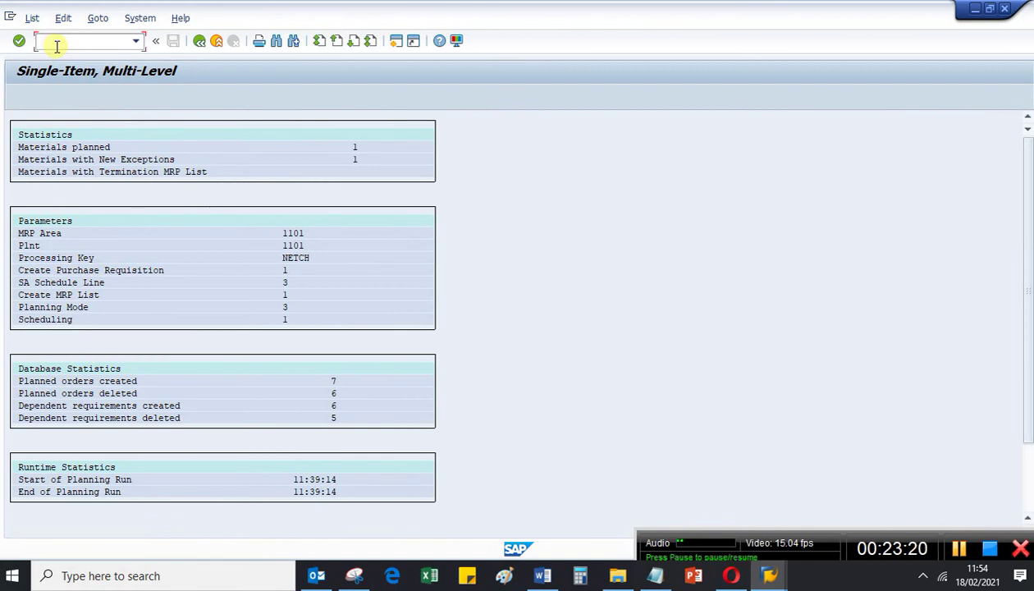
text(/n)
key(Return)
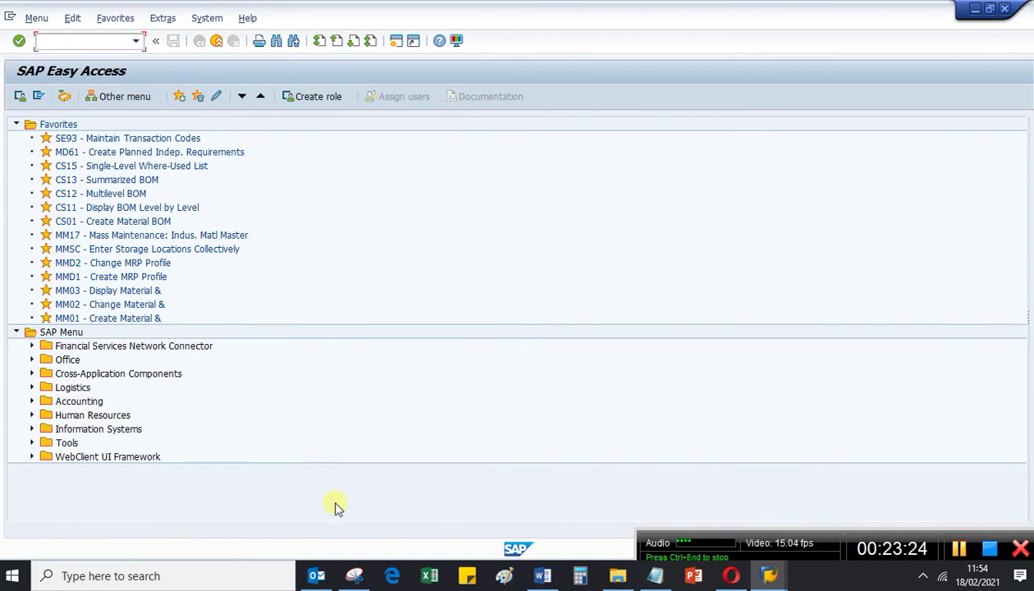
Check the documented step after the MRP run in the Word document and return to SAP.
click(541, 575)
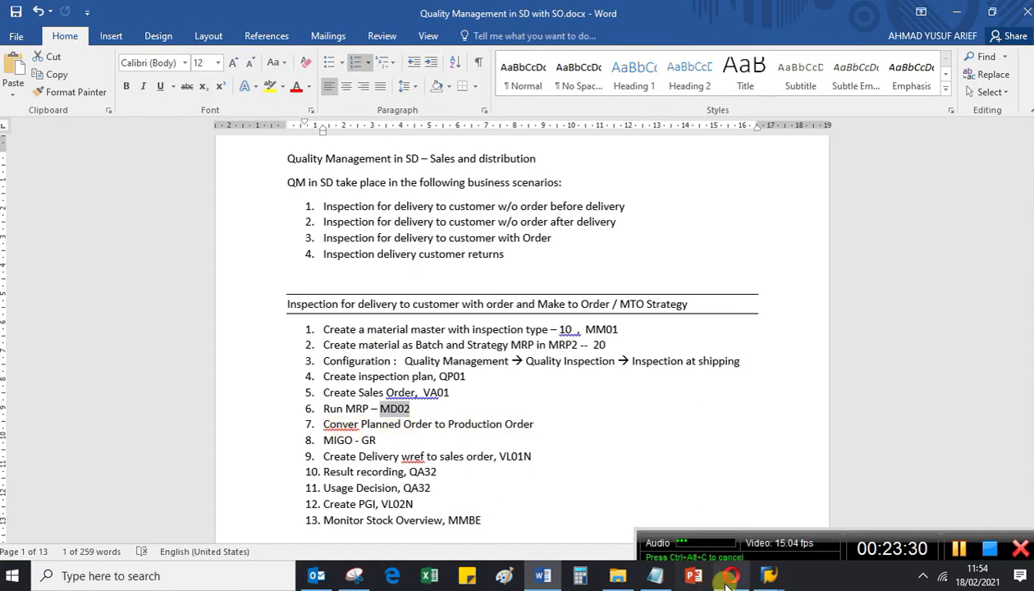
mouse_move(768, 575)
click(845, 431)
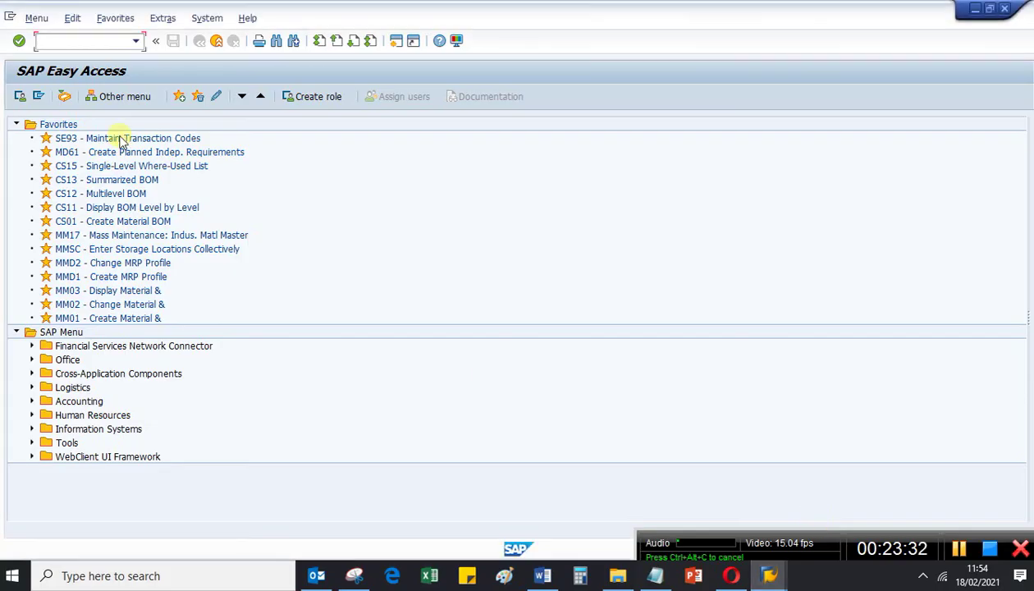
Open the Stock/Requirements List for material THK-L491 in plant 1101 and look through its MRP elements.
text(md)
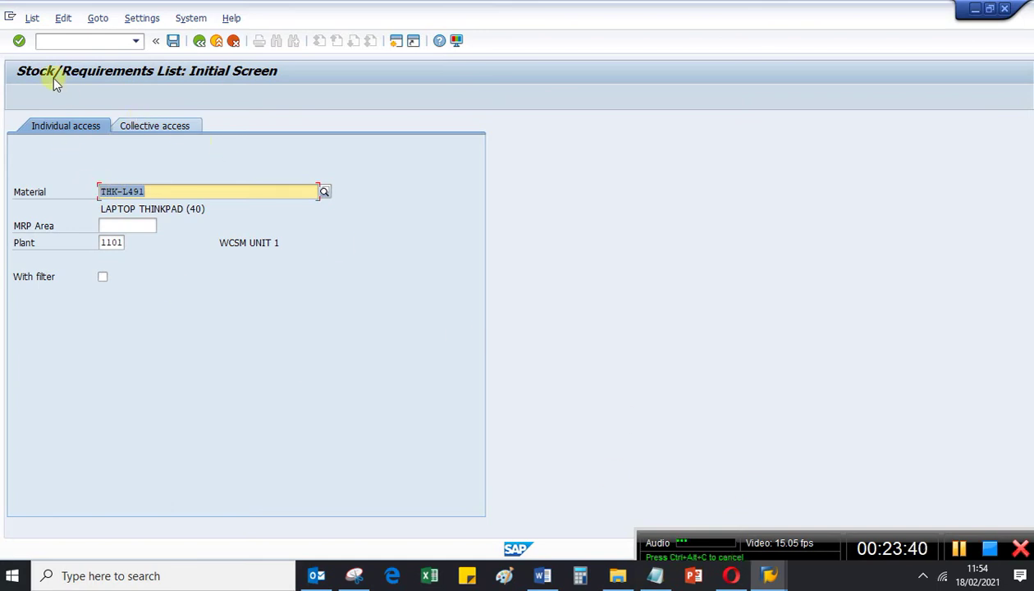
click(190, 191)
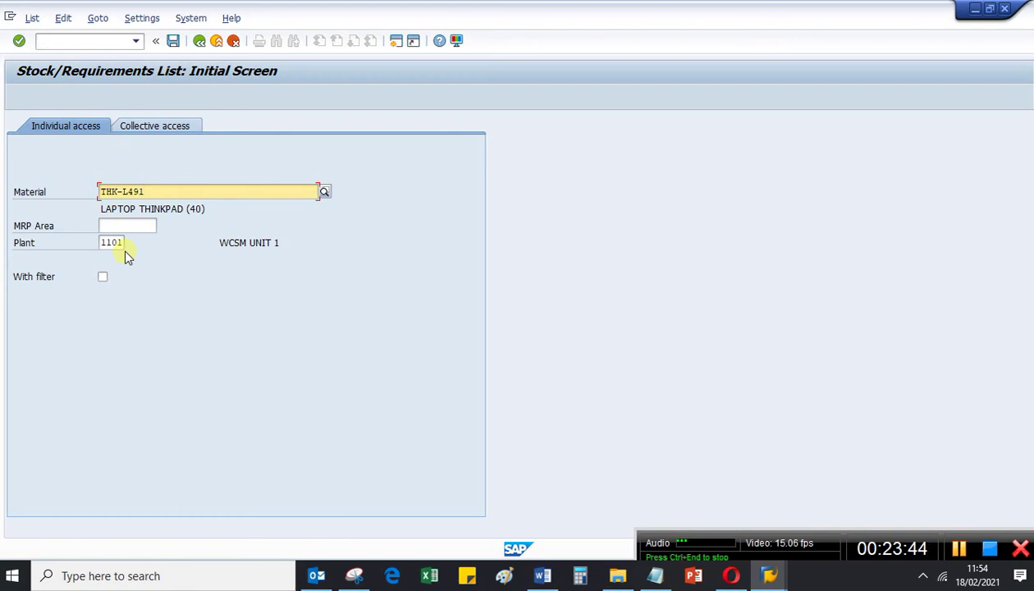
key(Return)
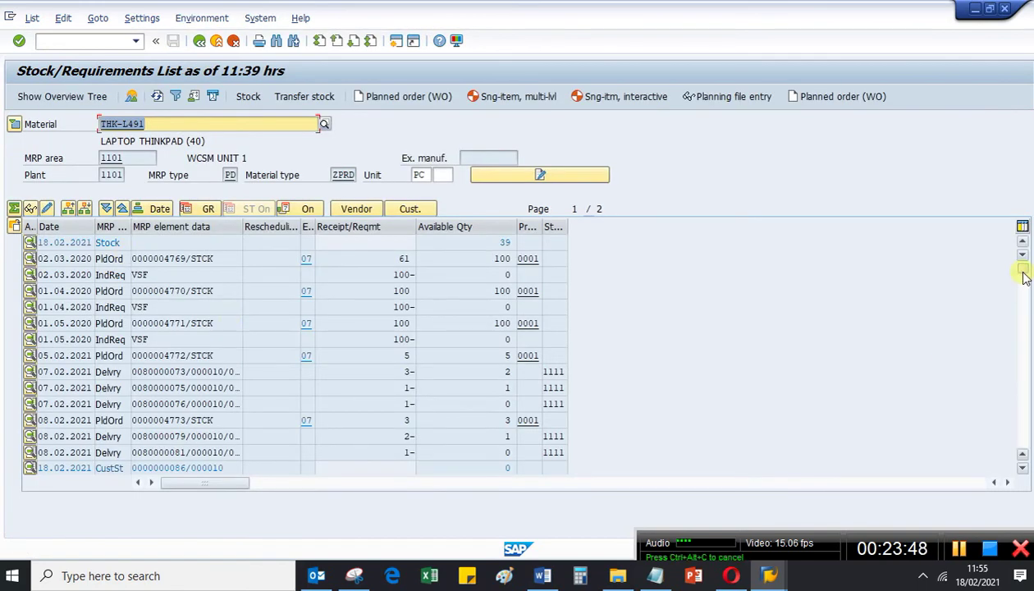
drag(1023, 270, 1025, 302)
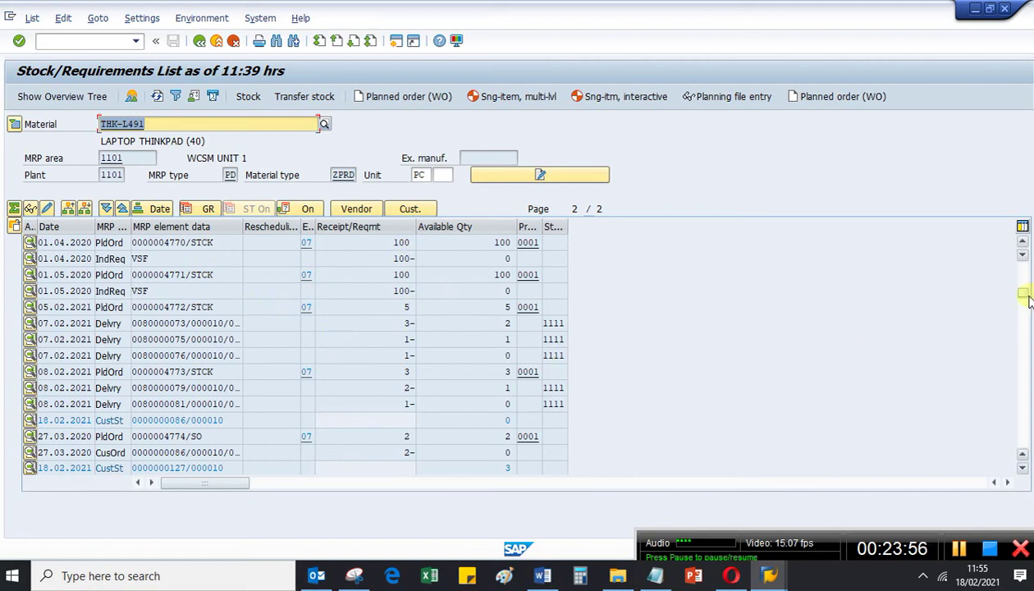
Examine the last customer stock segment in the THK-L491 stock/requirements list and compare its sales order number with the note in Notepad.
drag(1023, 300, 1022, 389)
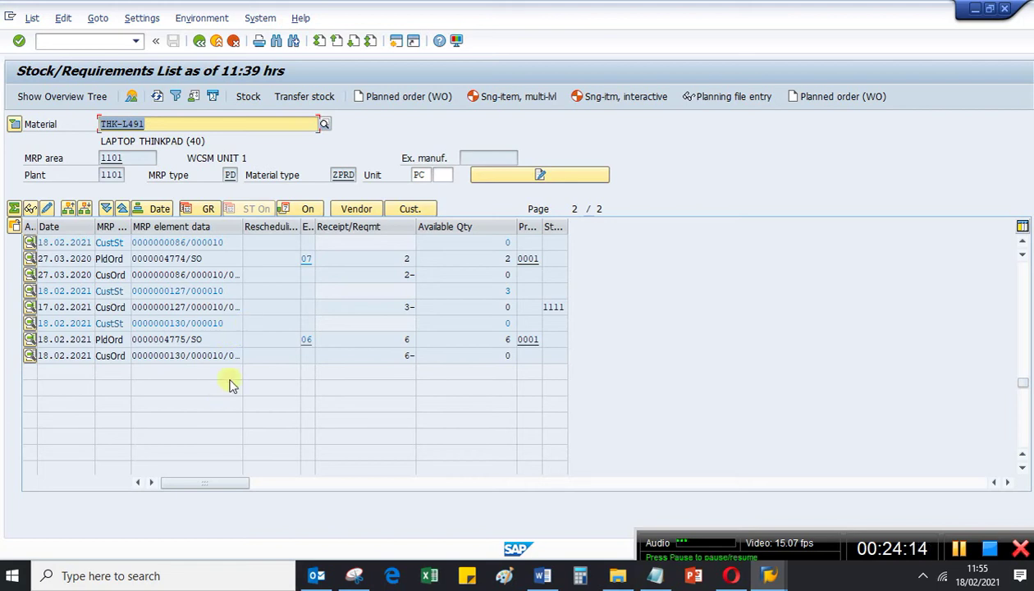
click(256, 355)
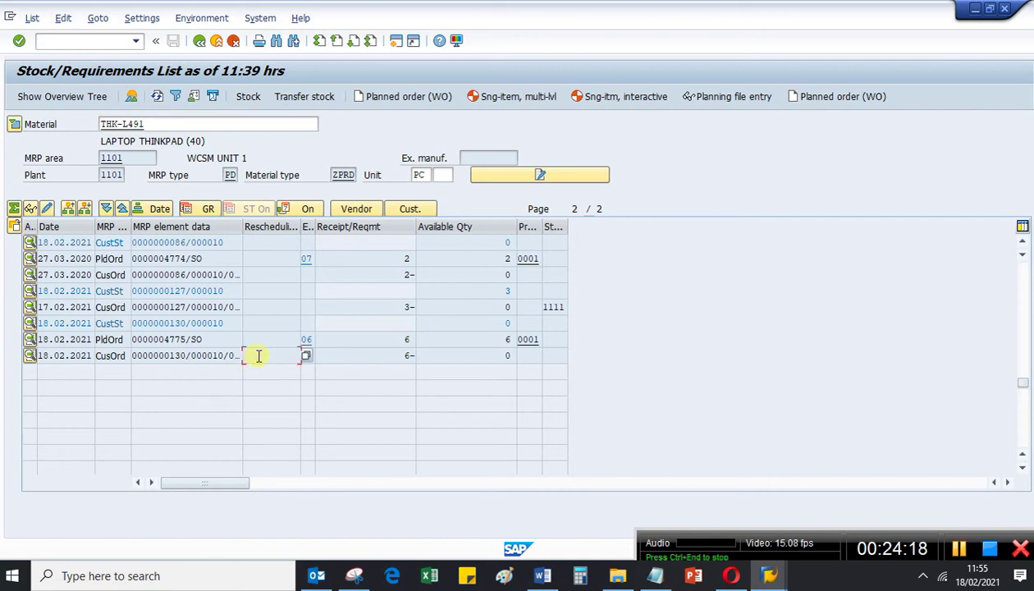
click(248, 339)
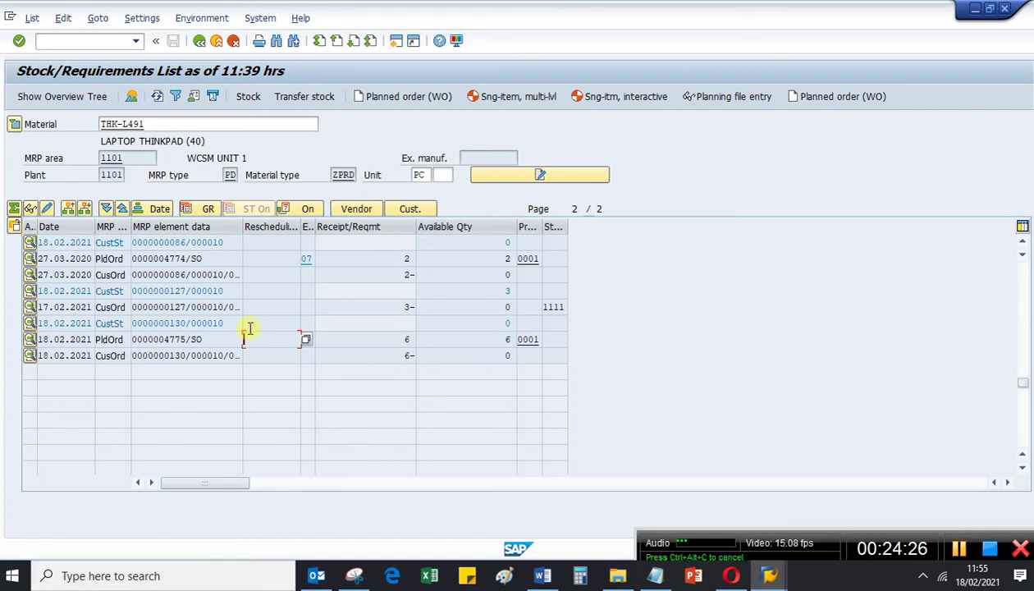
click(250, 322)
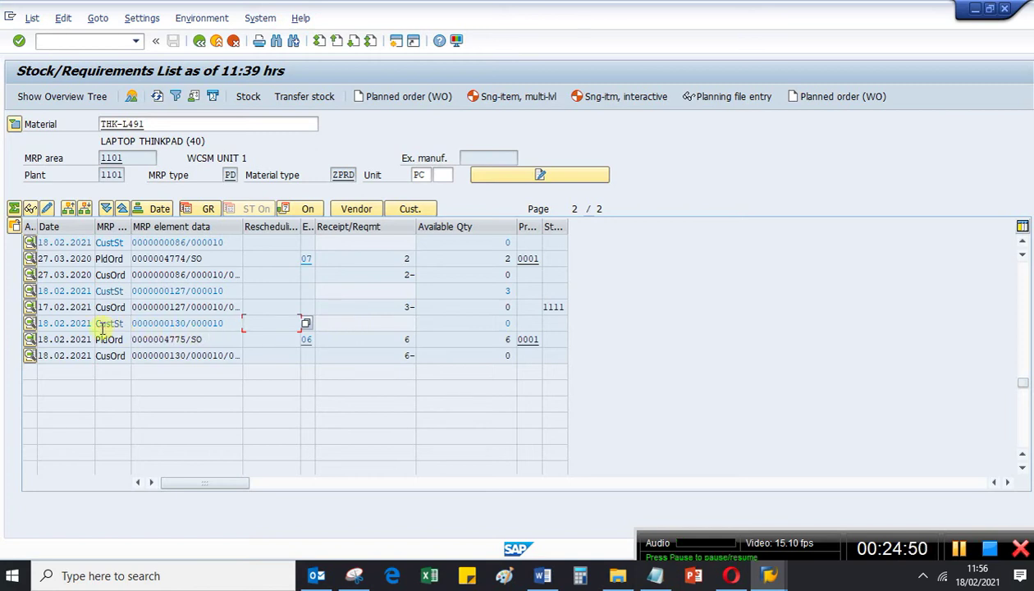
click(172, 325)
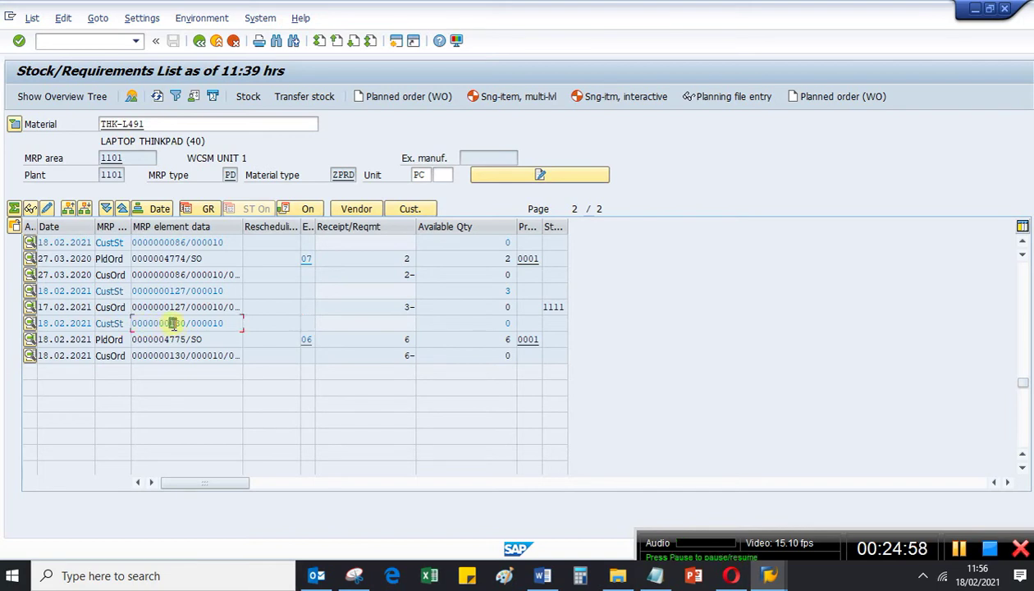
drag(182, 325, 188, 325)
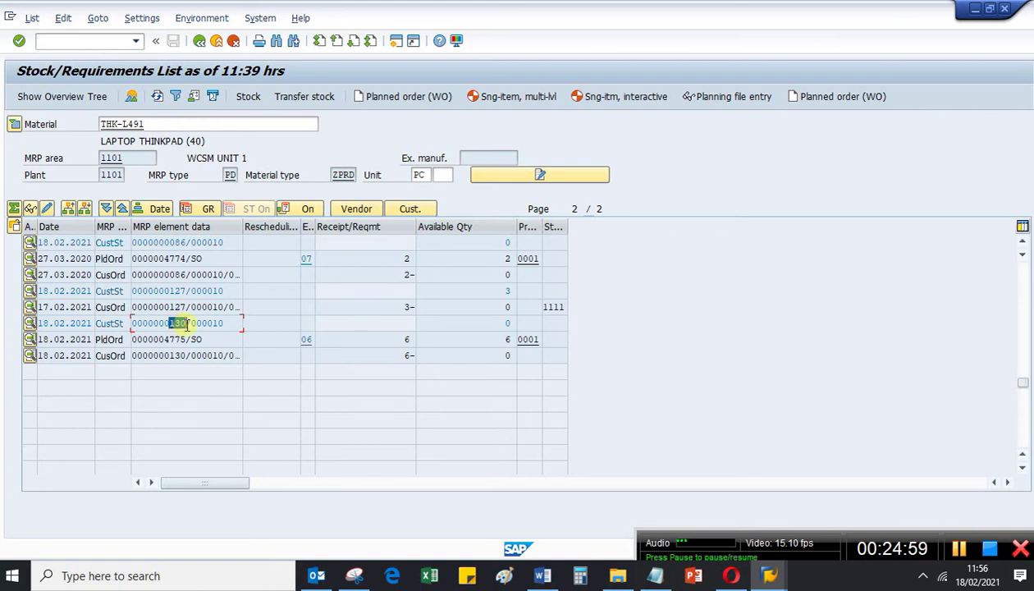
click(232, 326)
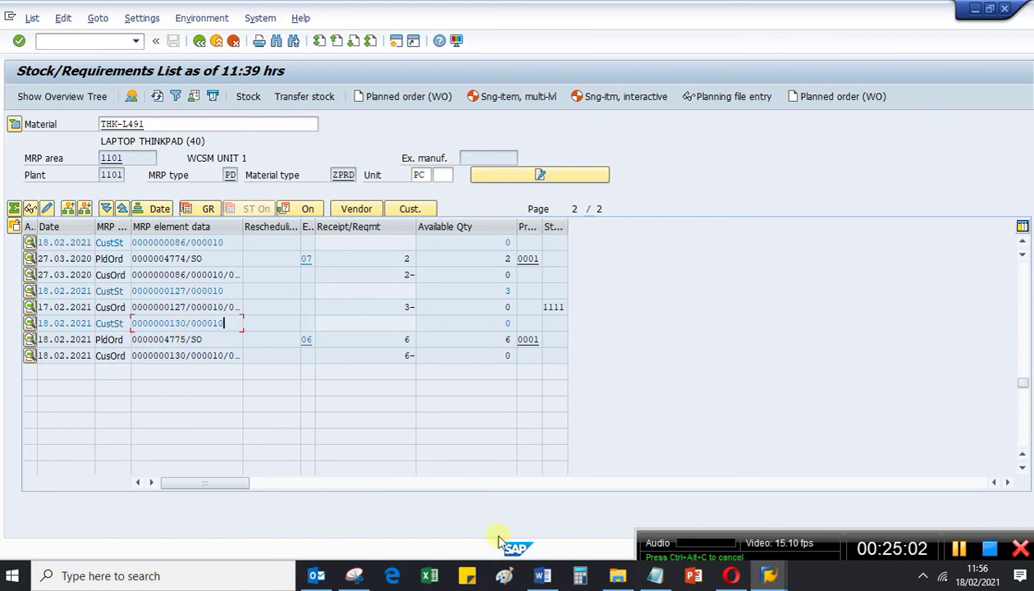
click(655, 575)
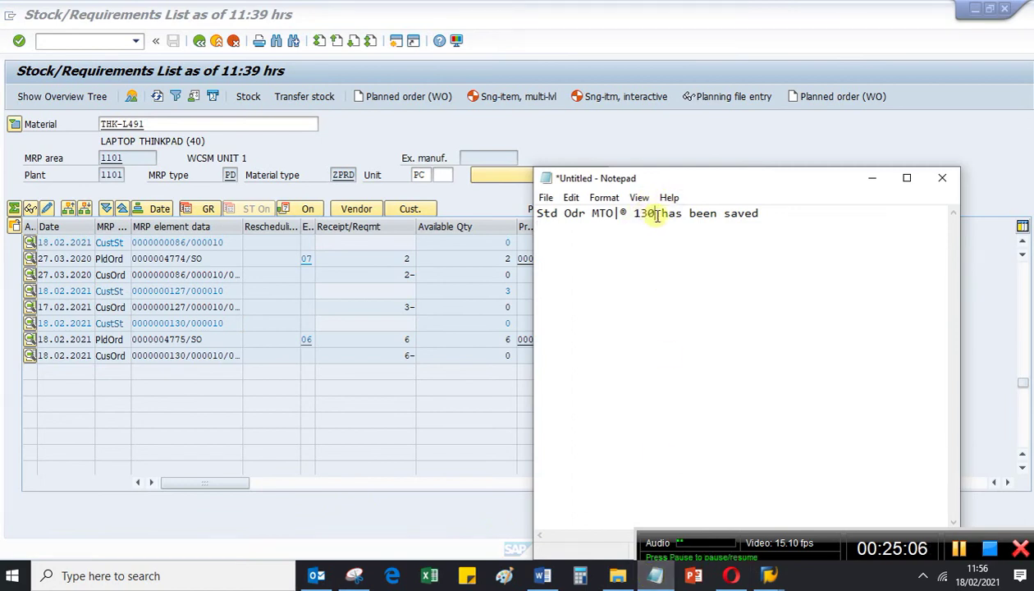
click(346, 330)
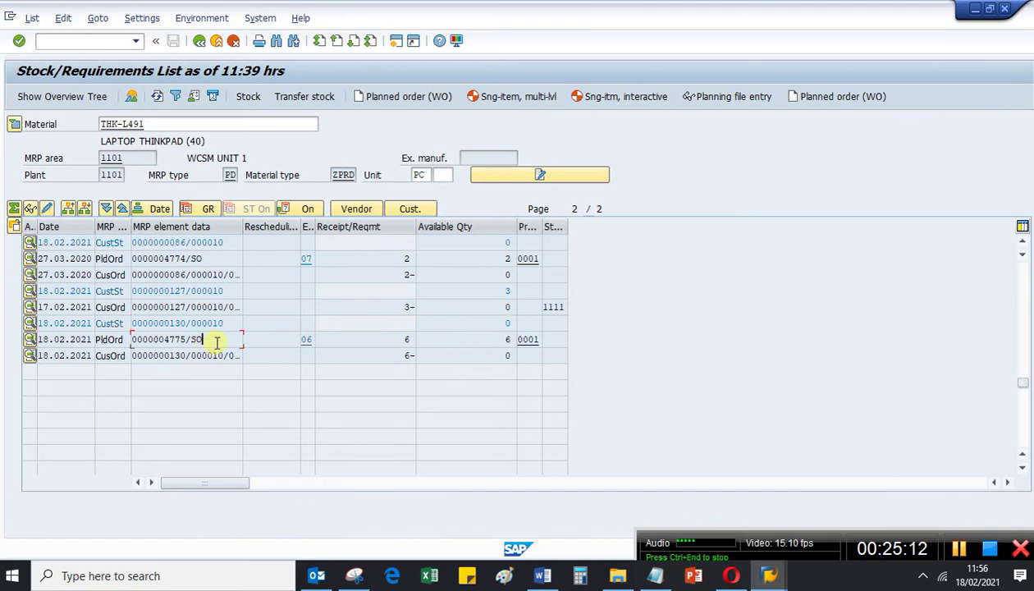
Review the last planned order and customer order rows, widening the MRP element data column to fit its full entries.
click(148, 344)
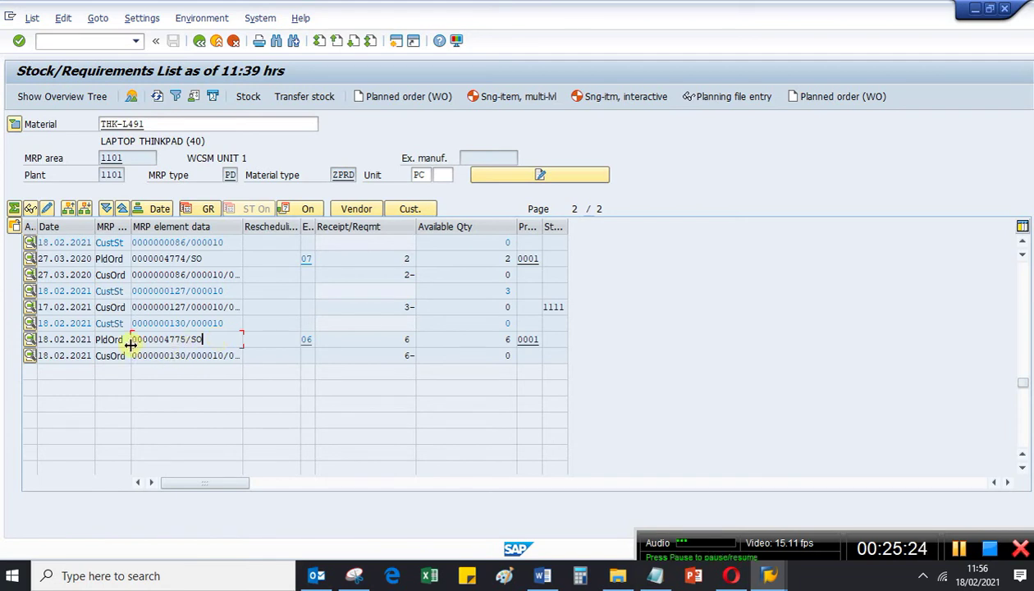
drag(164, 338, 210, 340)
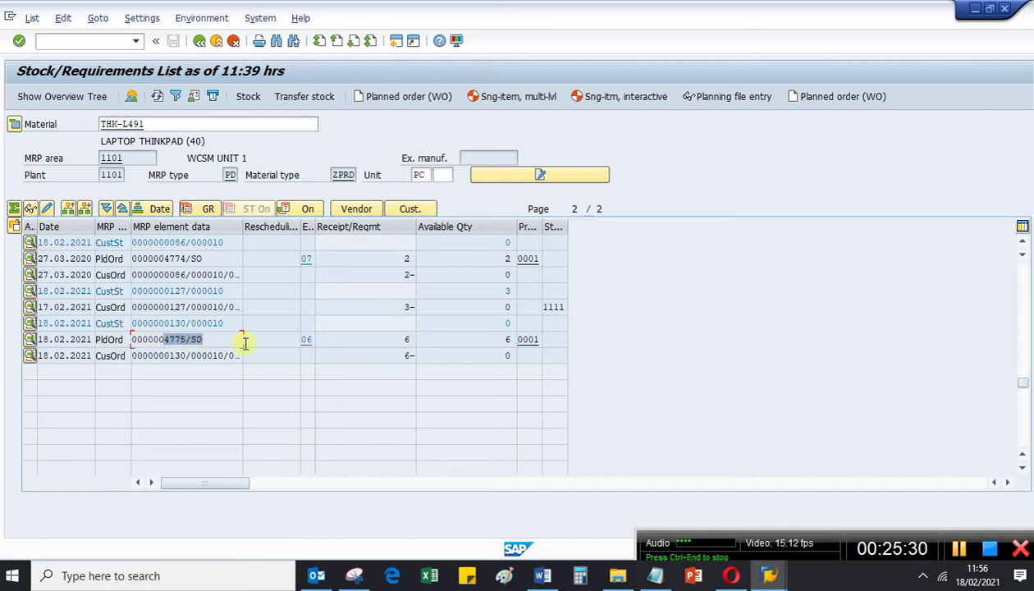
drag(397, 339, 480, 342)
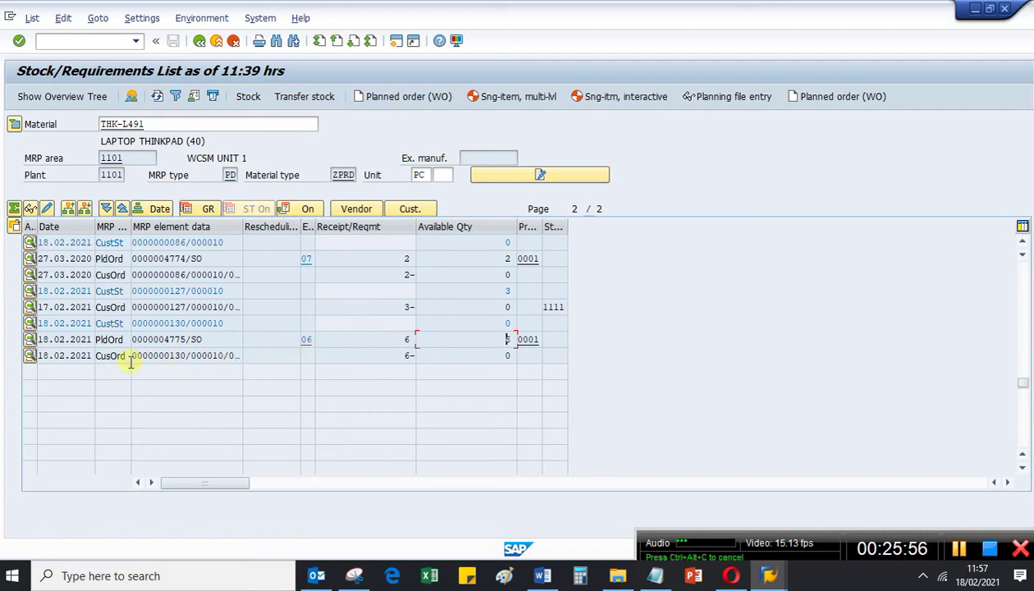
drag(170, 356, 188, 356)
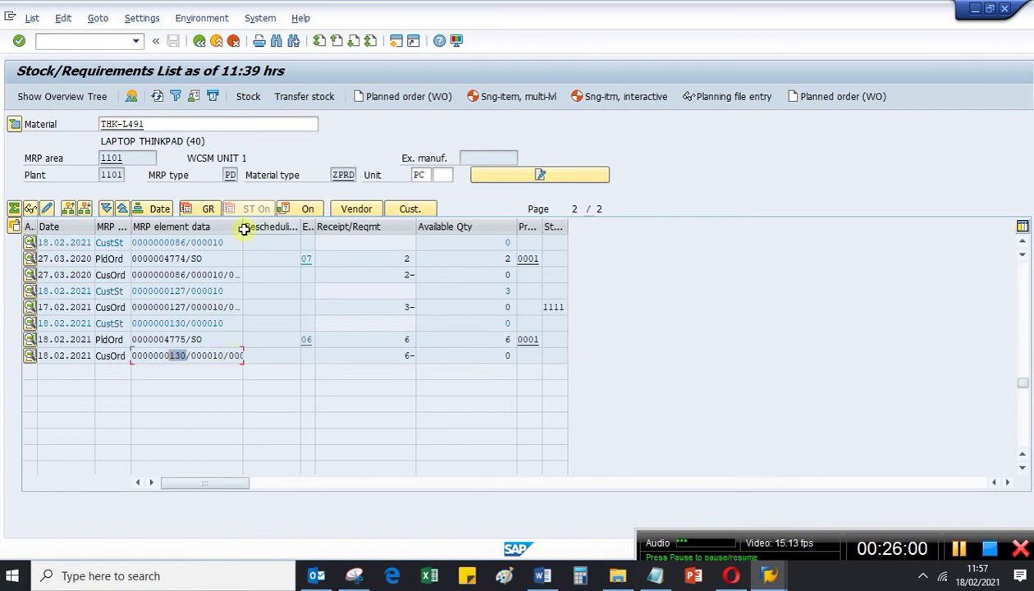
drag(244, 226, 265, 227)
click(255, 356)
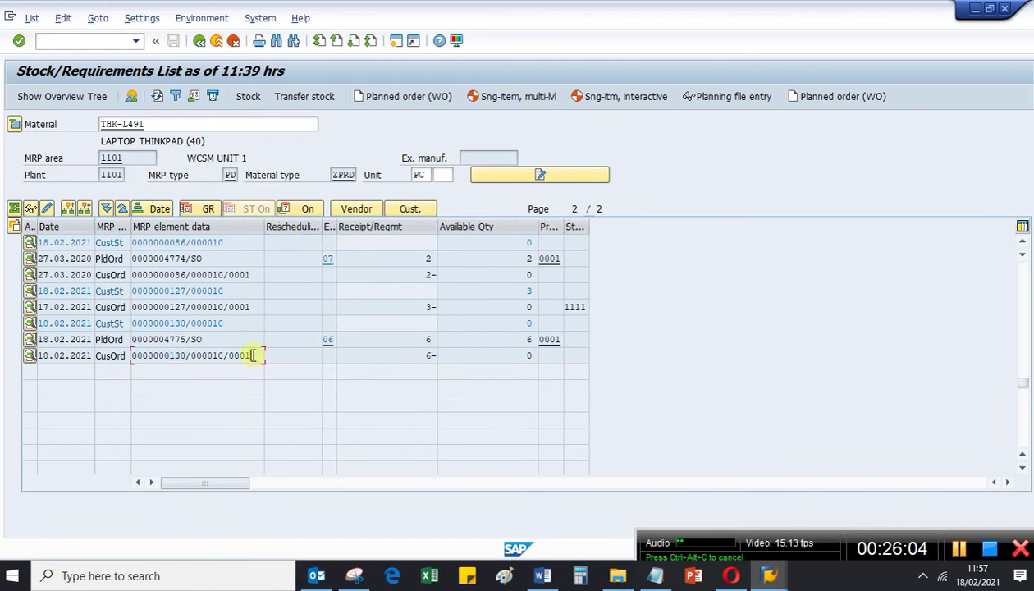
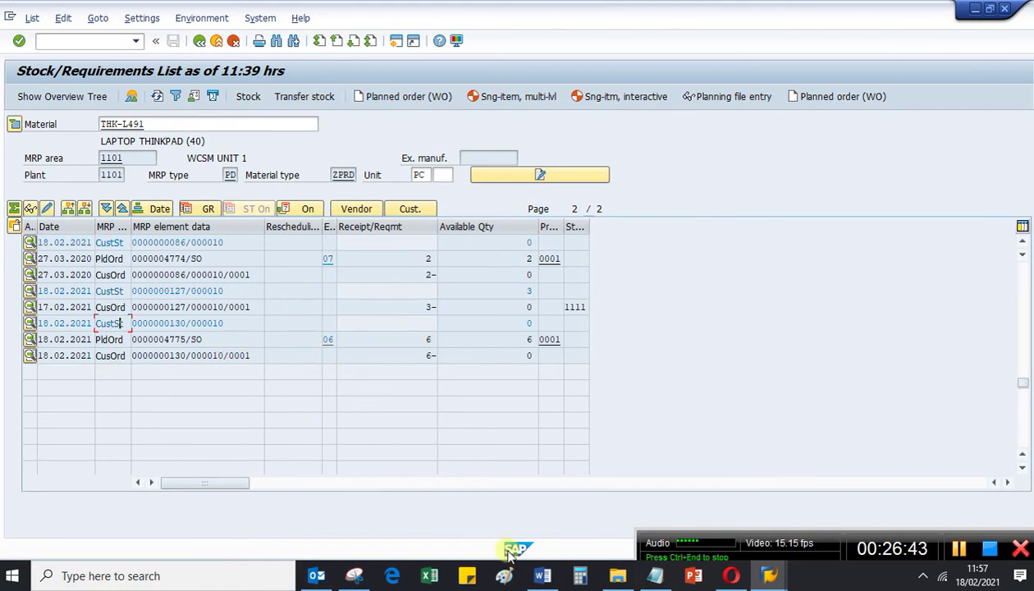
Switch to the Word procedure document, read step 7 on converting the planned order to a production order, and return to SAP.
click(542, 574)
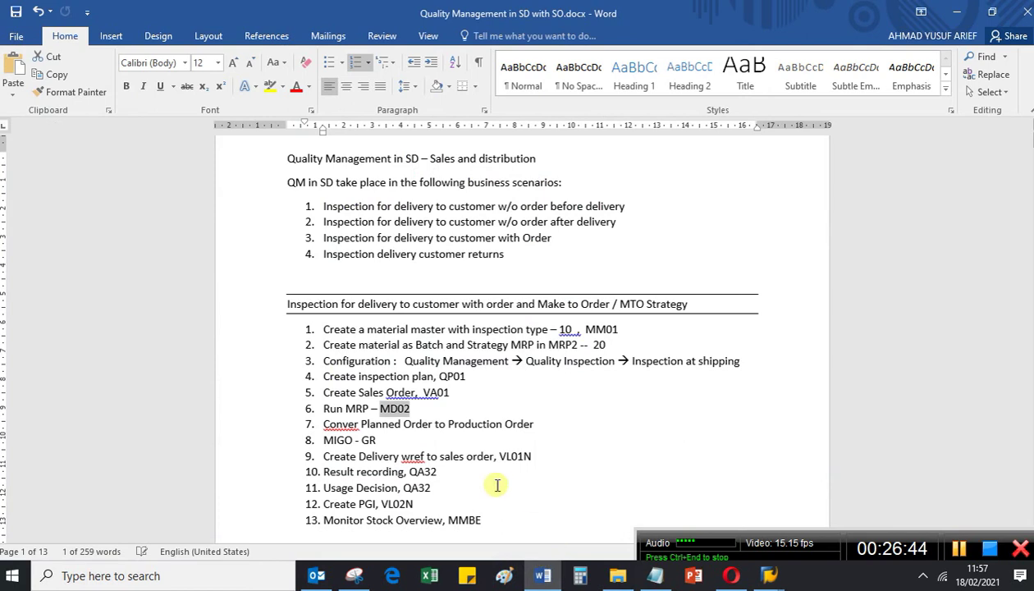
click(432, 405)
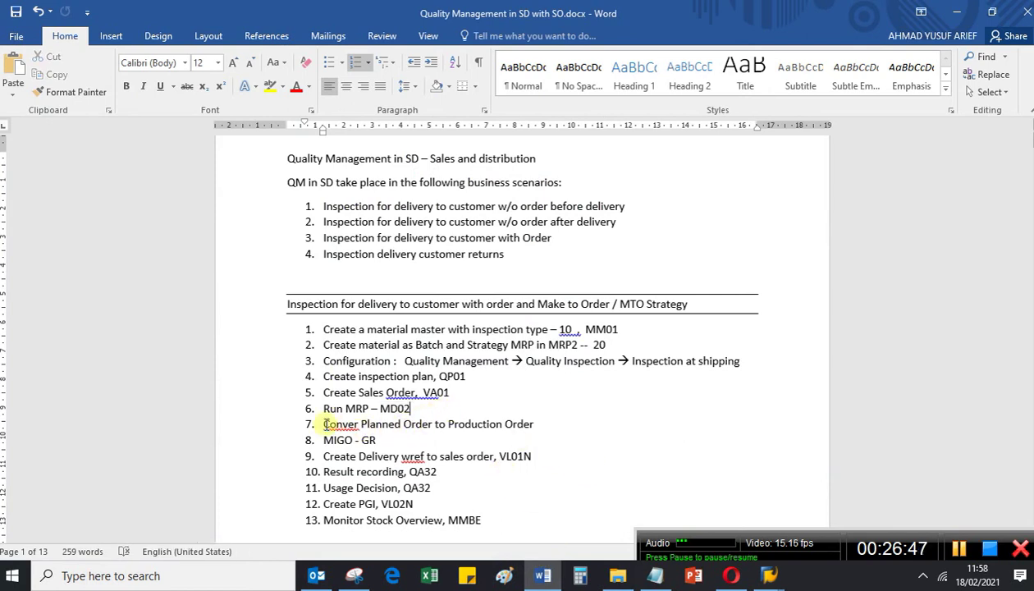
drag(324, 424, 514, 428)
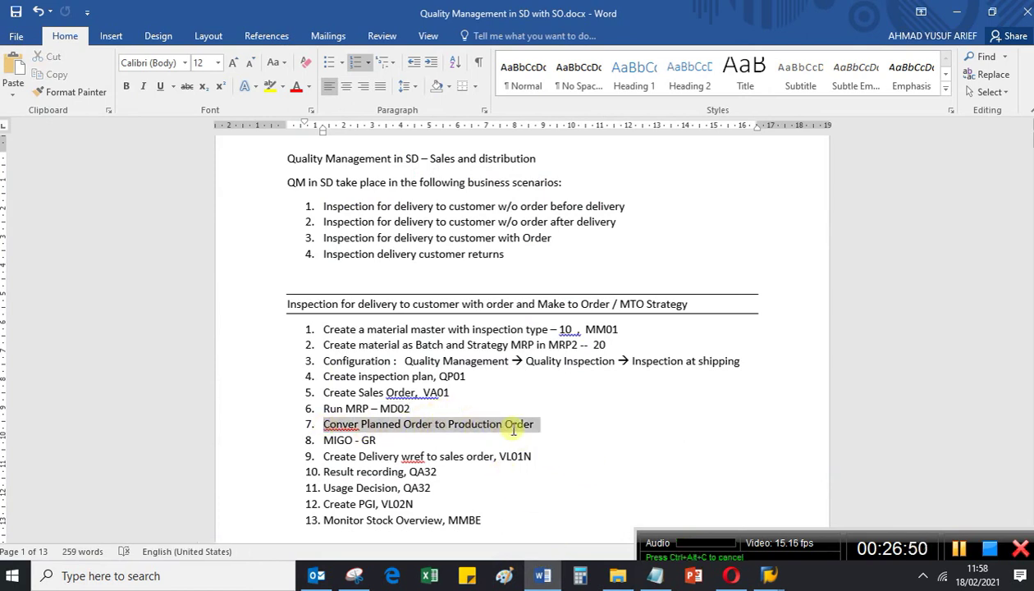
click(552, 431)
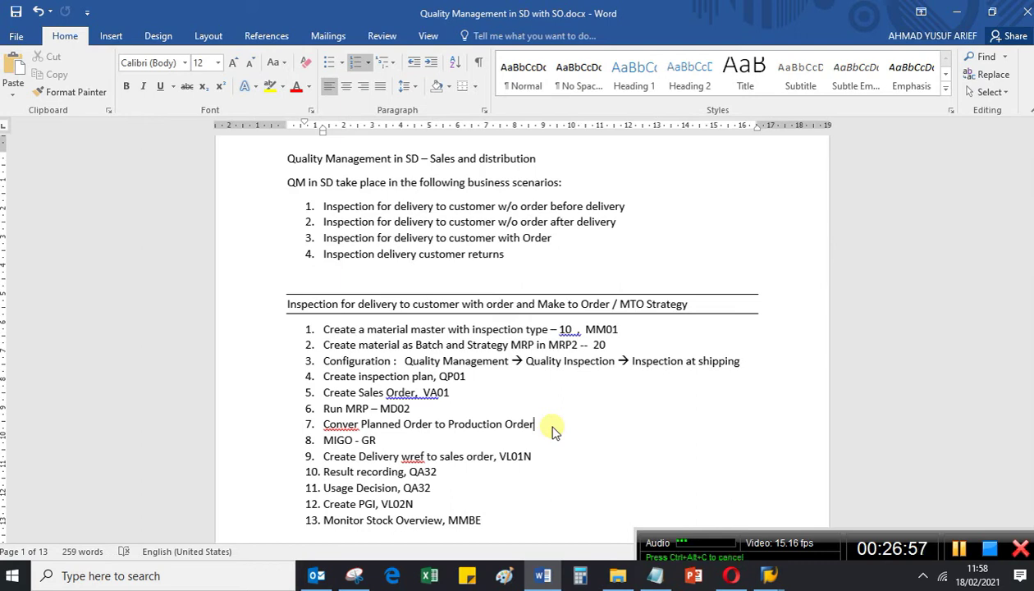
click(773, 564)
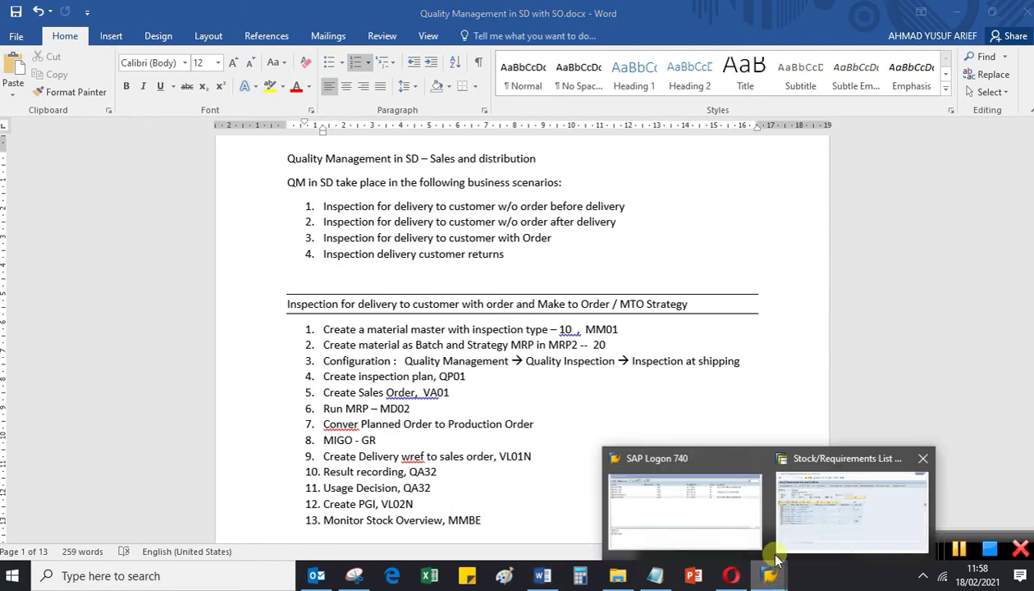
click(780, 552)
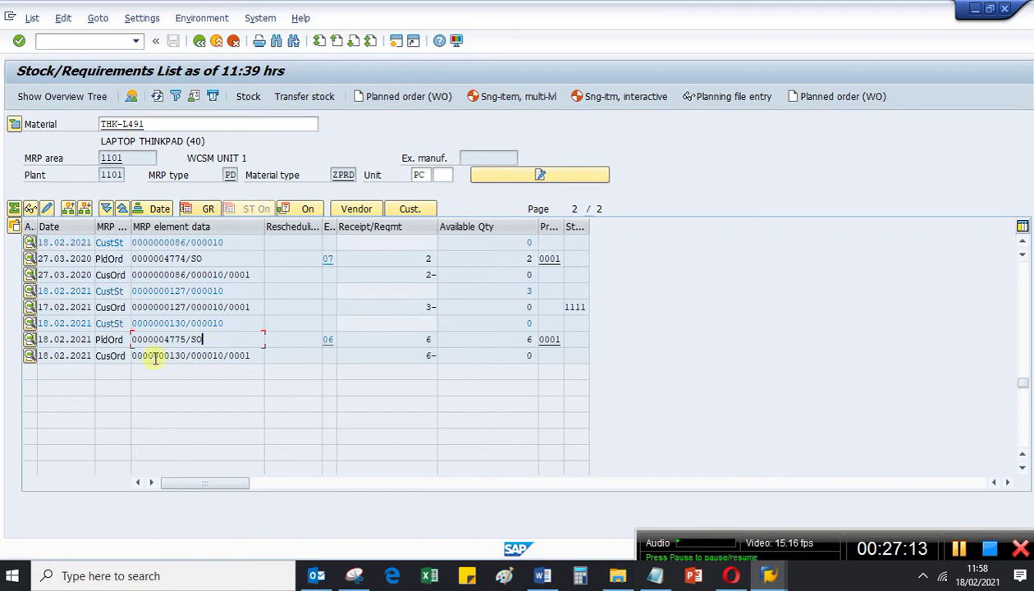
Open the details of the last planned order in the list and convert it to a production order.
double_click(105, 339)
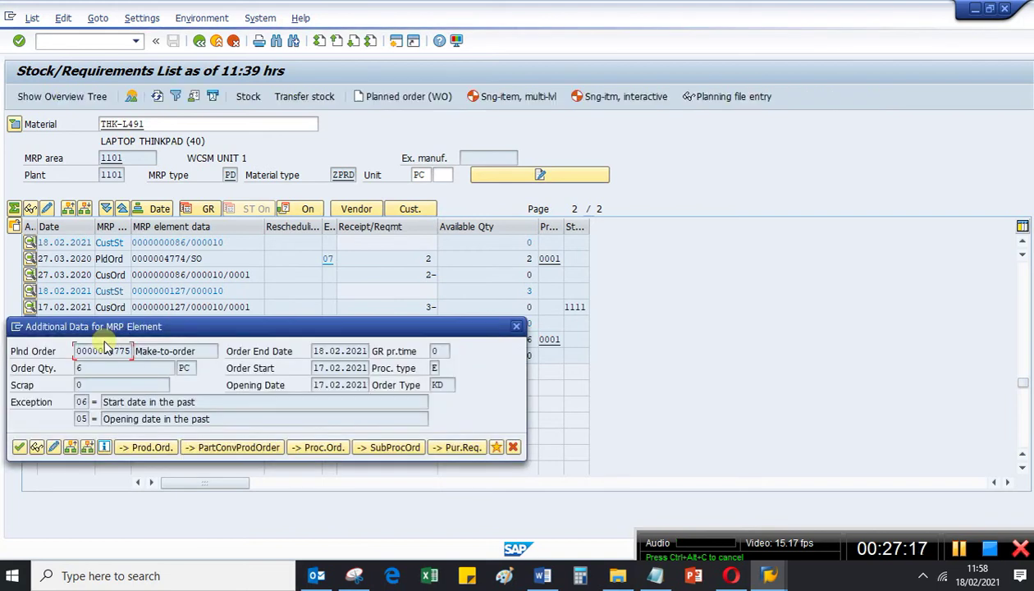
drag(230, 328, 400, 333)
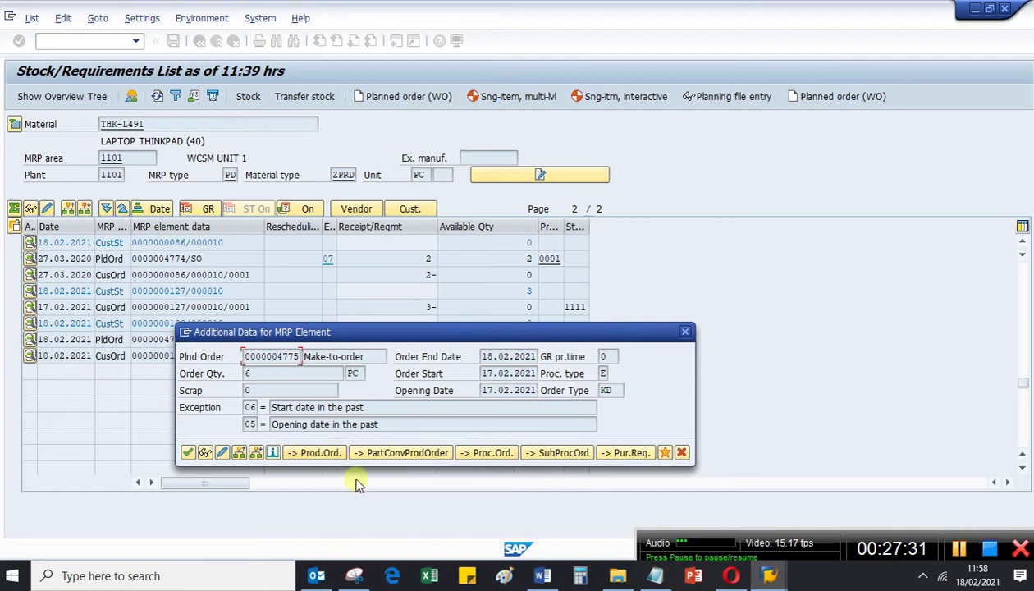
click(320, 458)
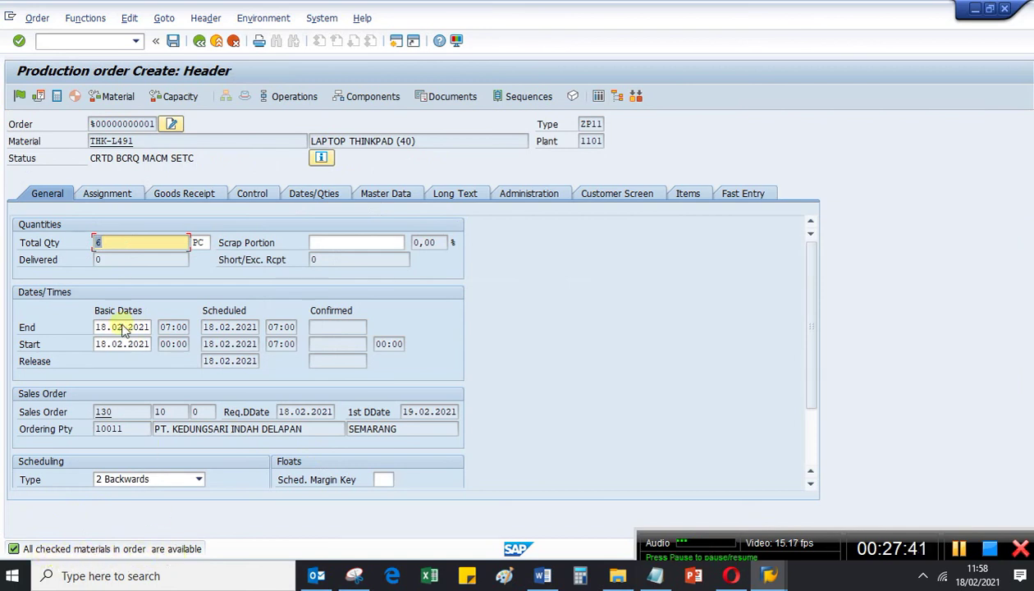
Check material availability for the new production order and review the requirement quantity of component MAT-RAW01.
click(118, 97)
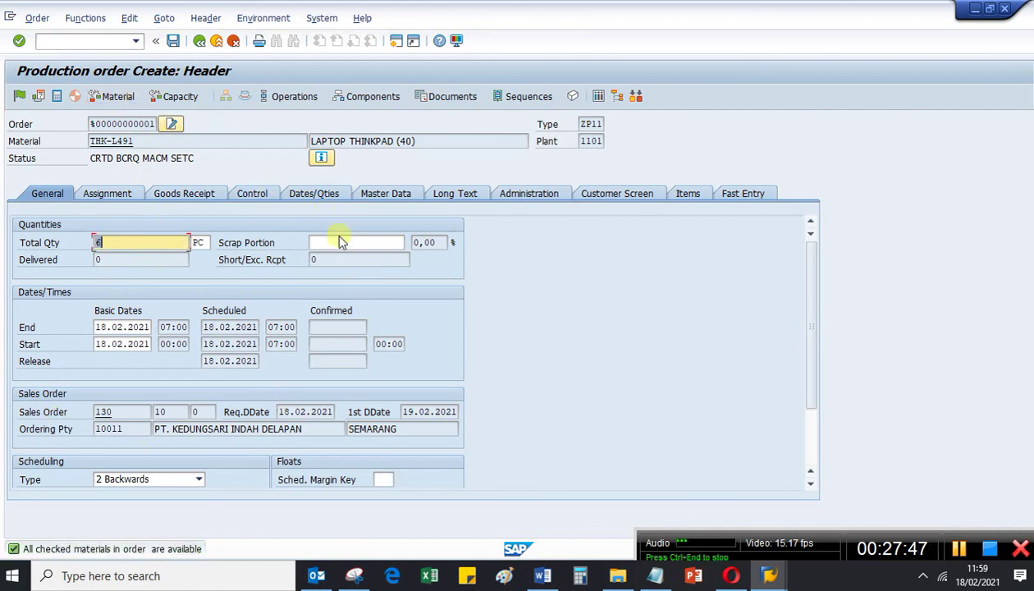
click(373, 98)
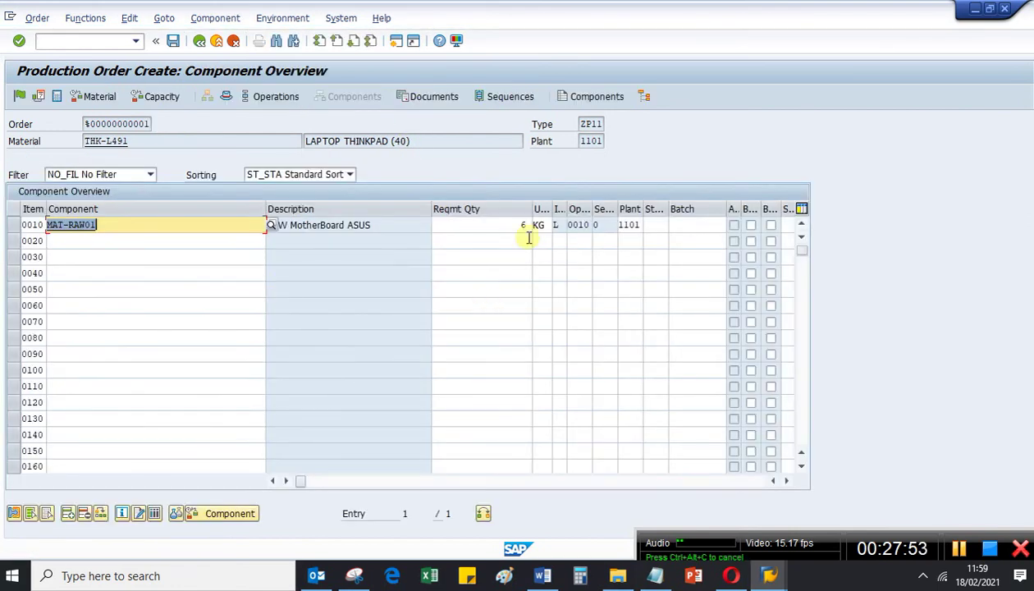
click(497, 228)
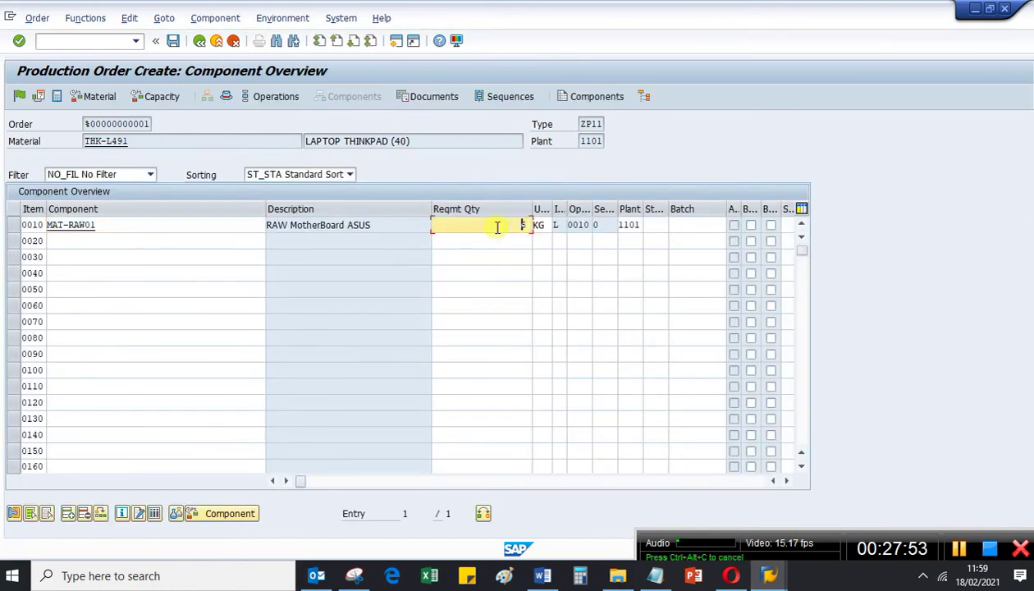
click(100, 97)
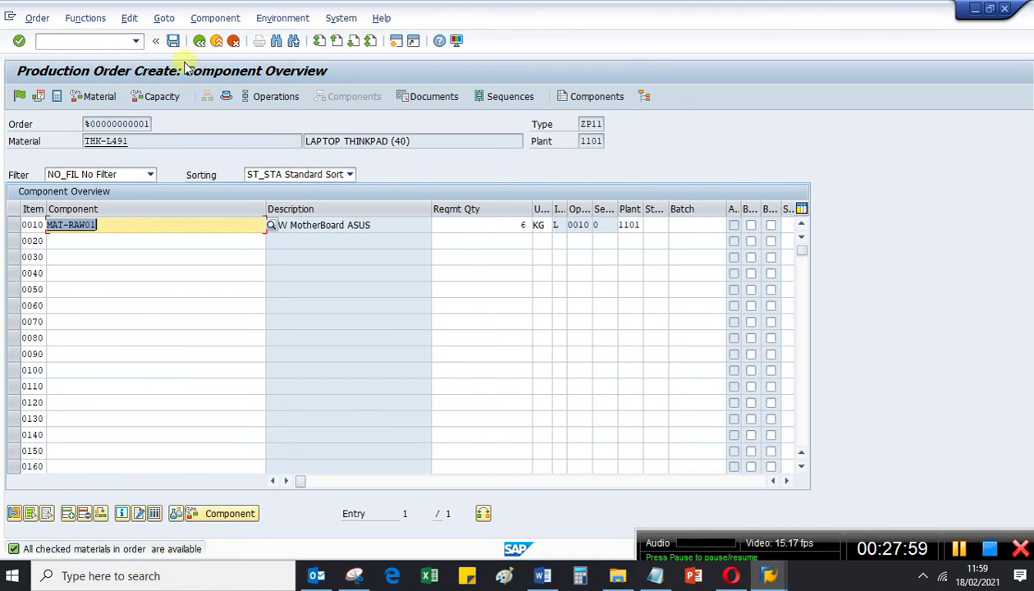
Release the production order and save it despite the cost calculation error.
click(19, 96)
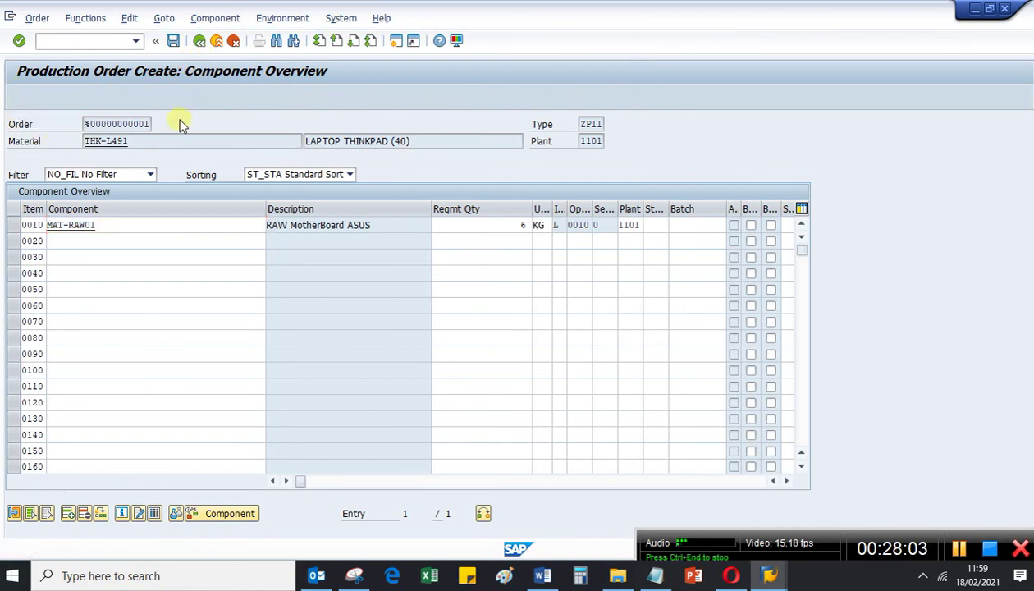
click(172, 41)
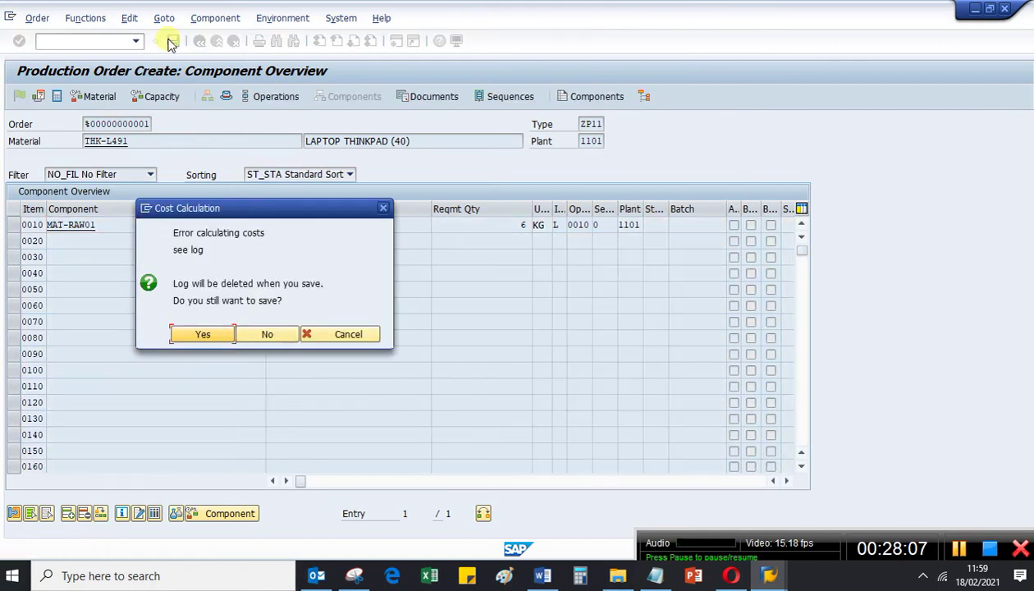
click(203, 335)
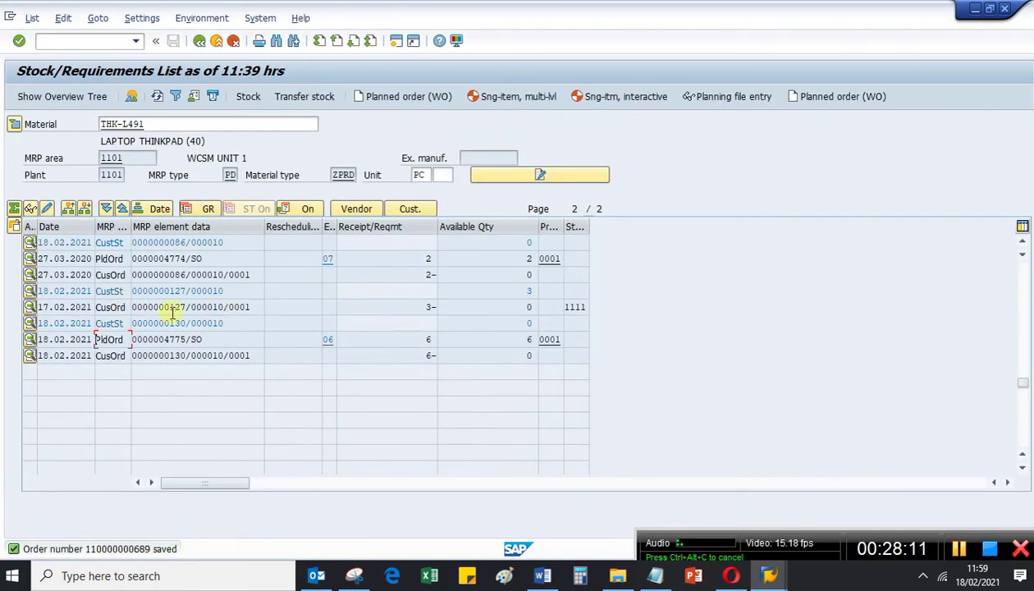
Refresh the stock/requirements list to check the production order row, and switch back to the Word procedure document.
click(237, 341)
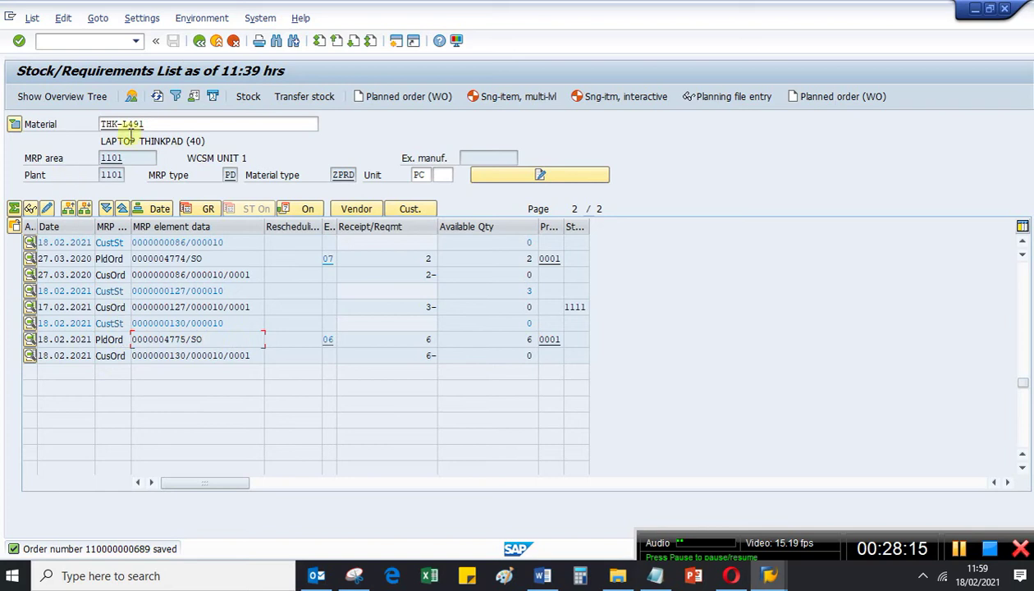
click(156, 97)
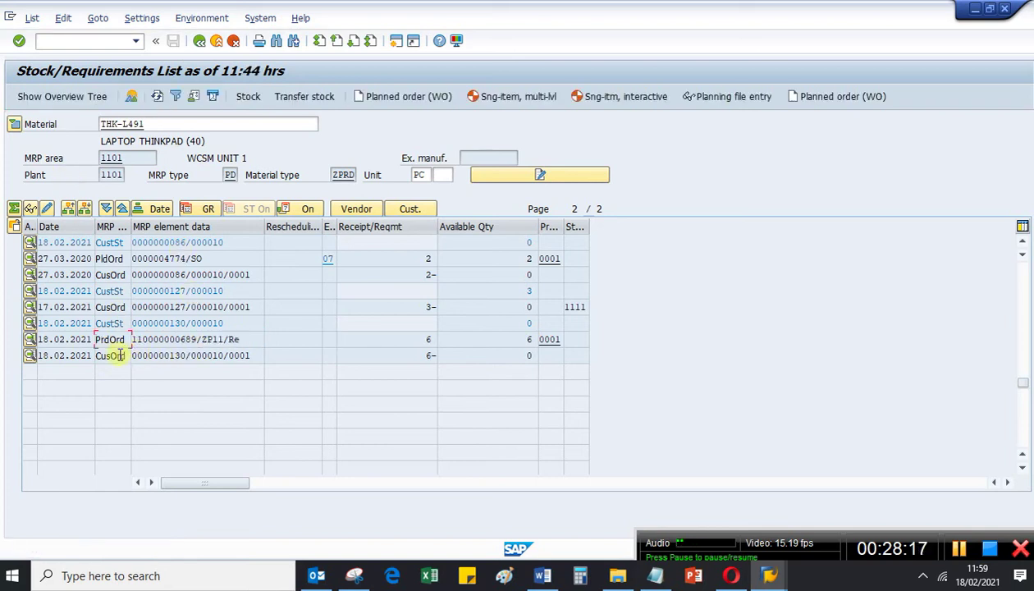
click(289, 337)
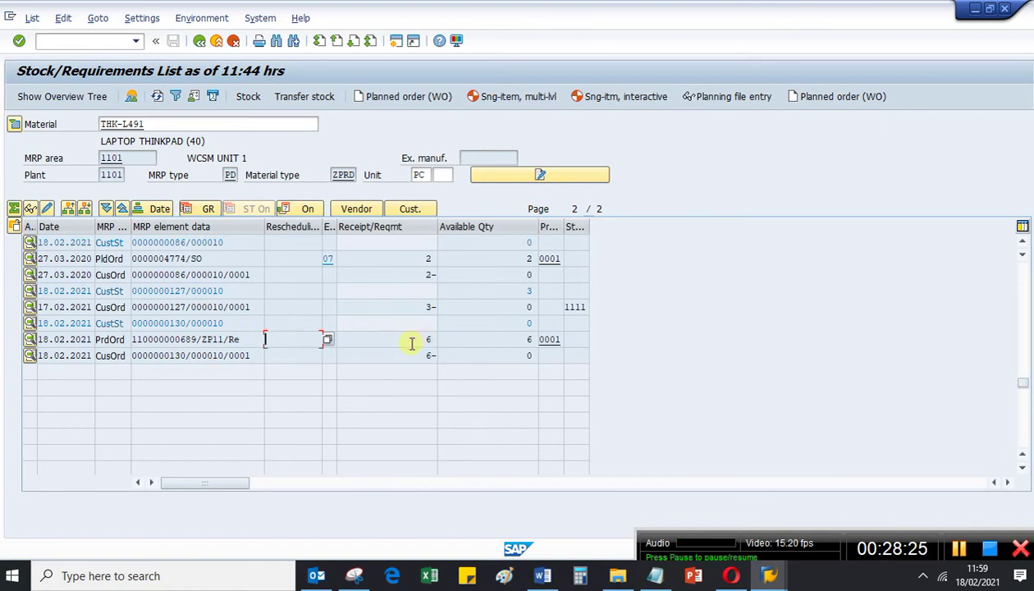
click(542, 575)
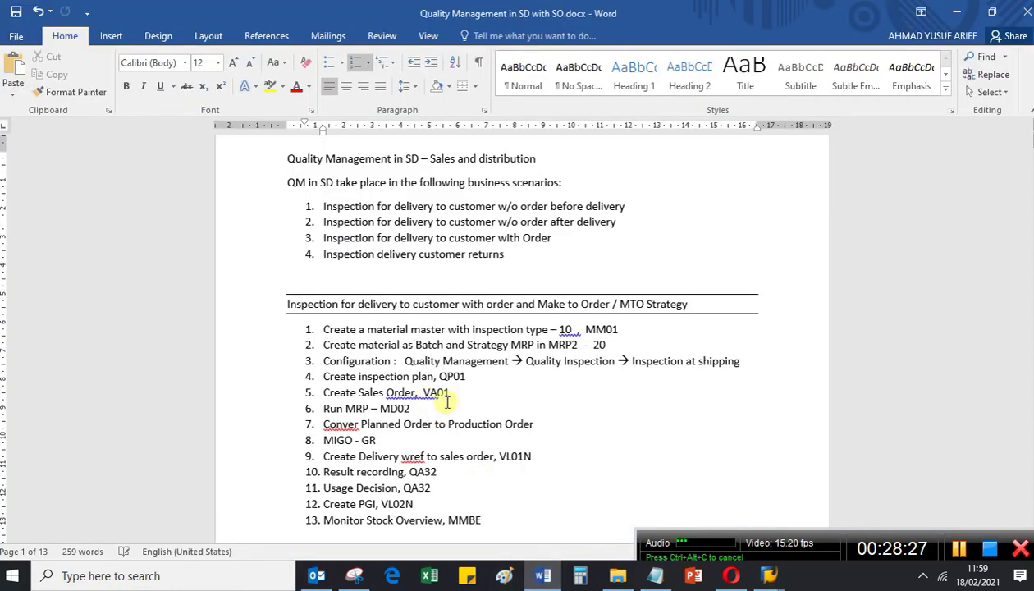
Append an arrow and the transaction code MD04 to line 7 of the procedure, after "Production Order".
click(547, 424)
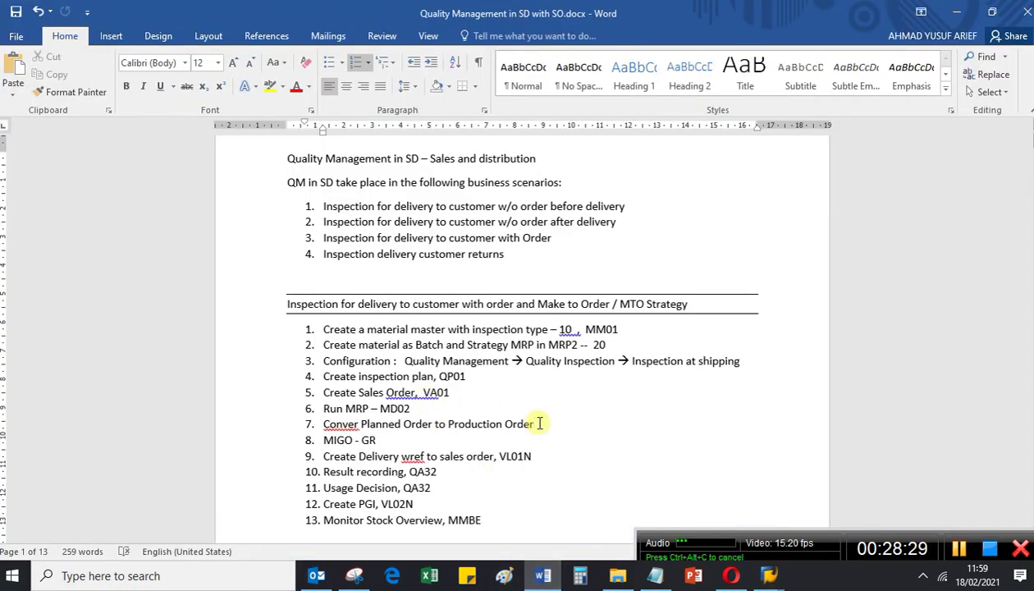
drag(539, 423, 312, 424)
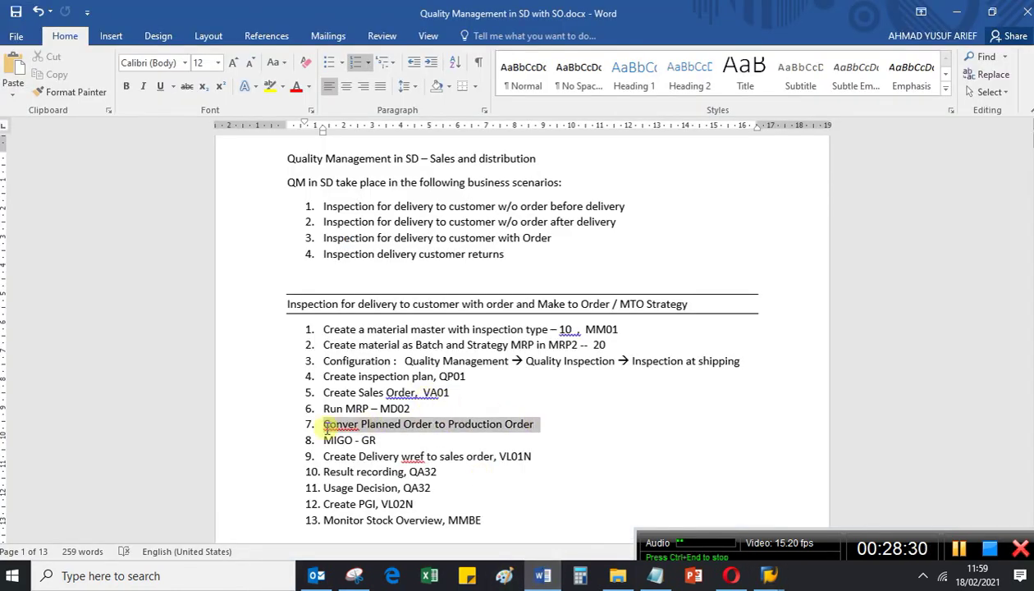
click(548, 423)
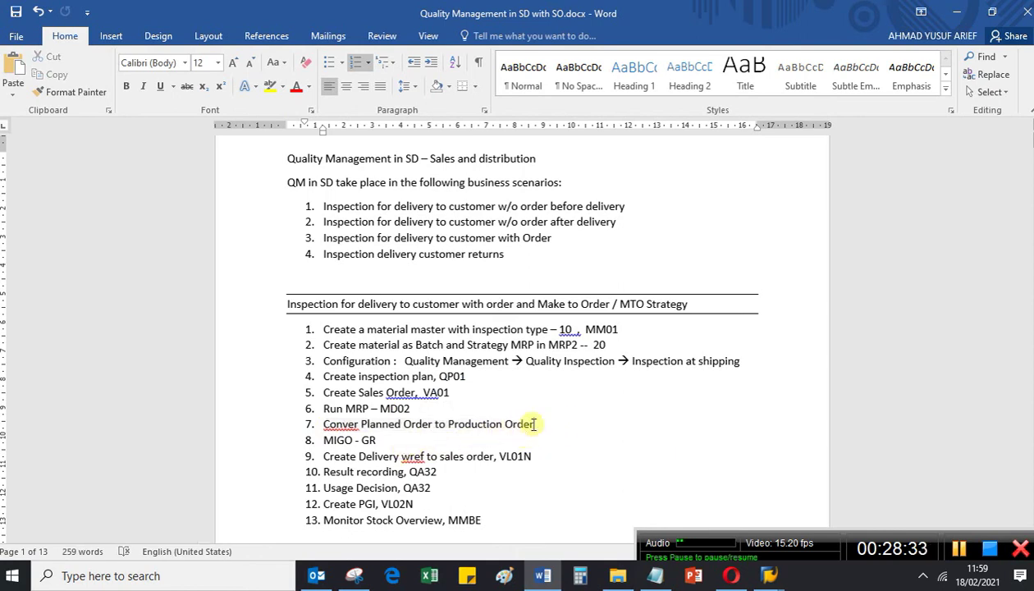
text(--> MD)
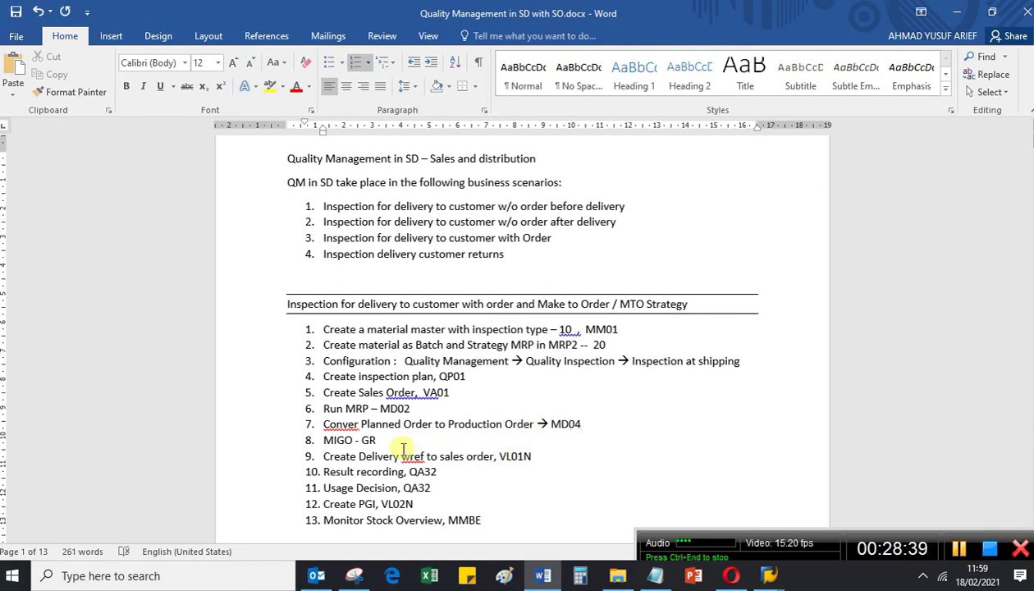
Switch to SAP and copy the released production order's number from its row in the stock/requirements list.
click(767, 577)
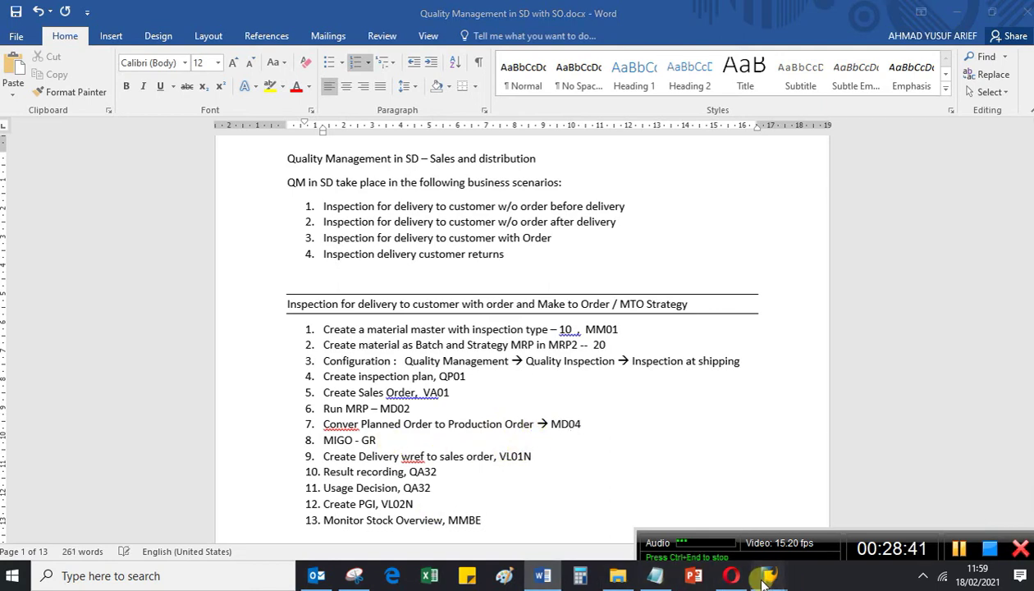
click(827, 516)
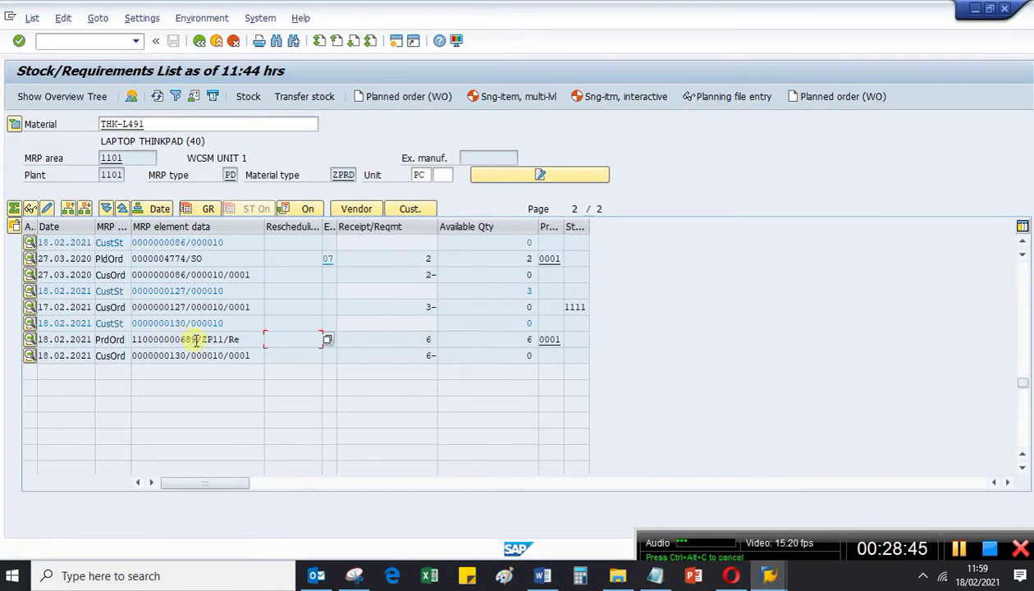
drag(197, 338, 130, 339)
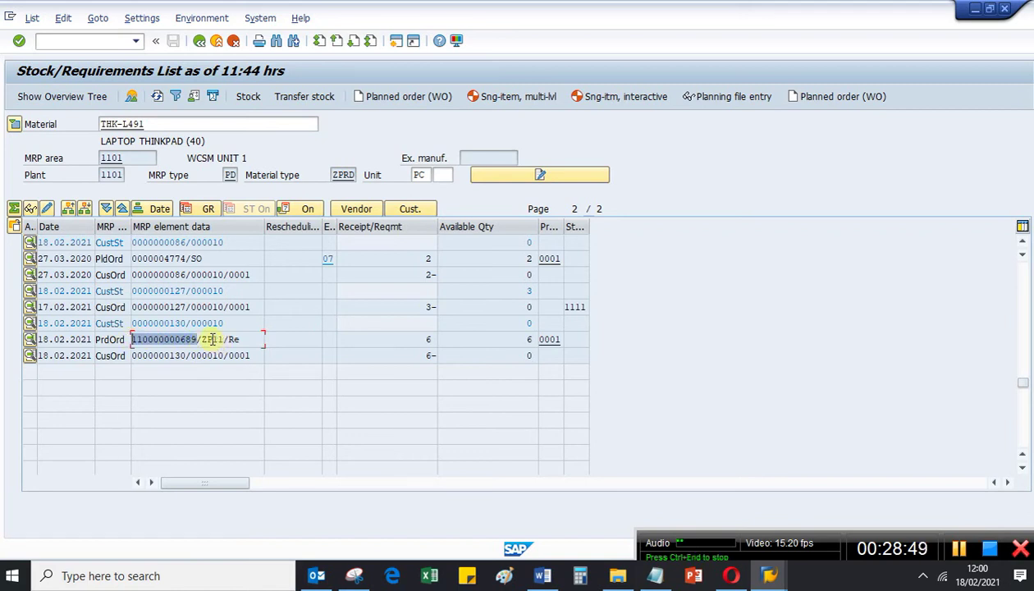
key(ctrl+c)
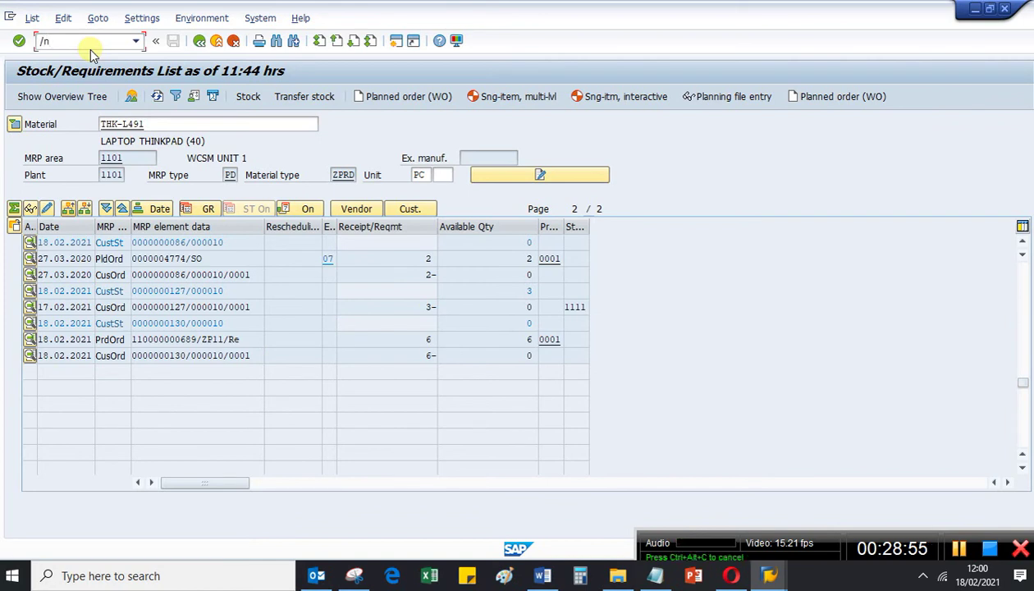
Open the copied production order in Production Order Change to review its header data.
key(Return)
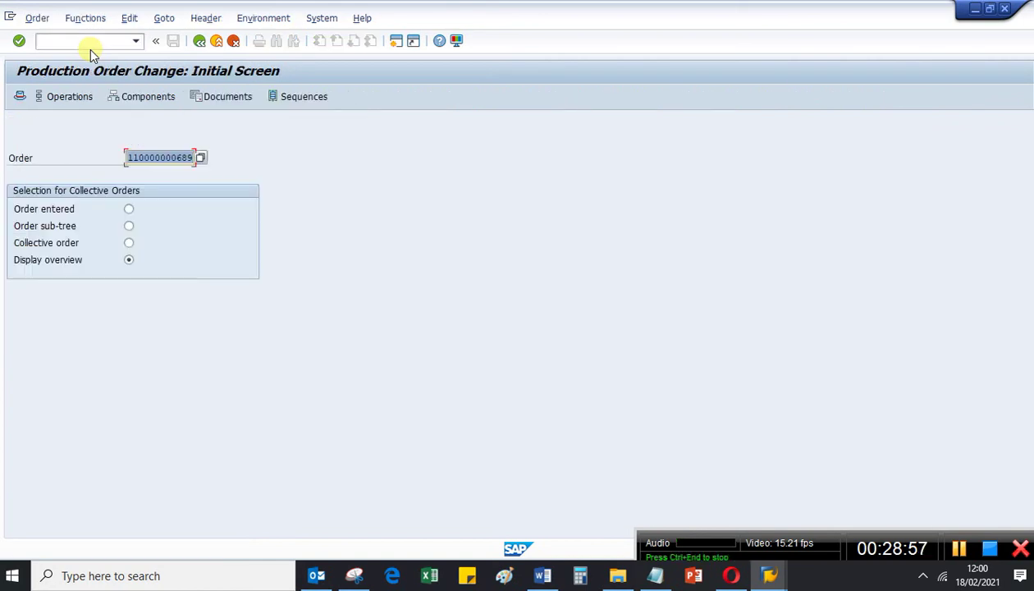
key(BackSpace)
key(ctrl+v)
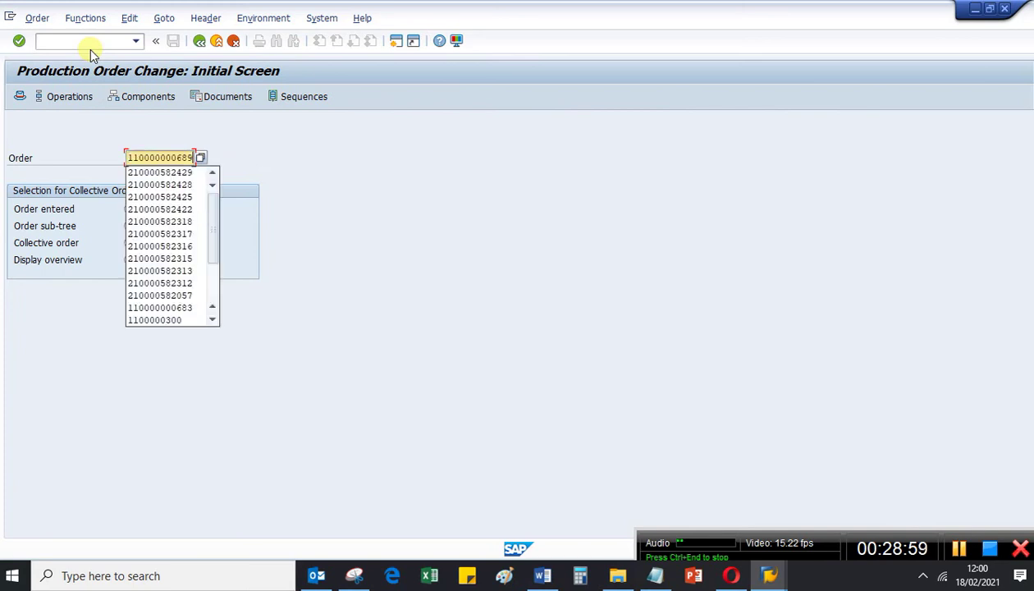
key(Return)
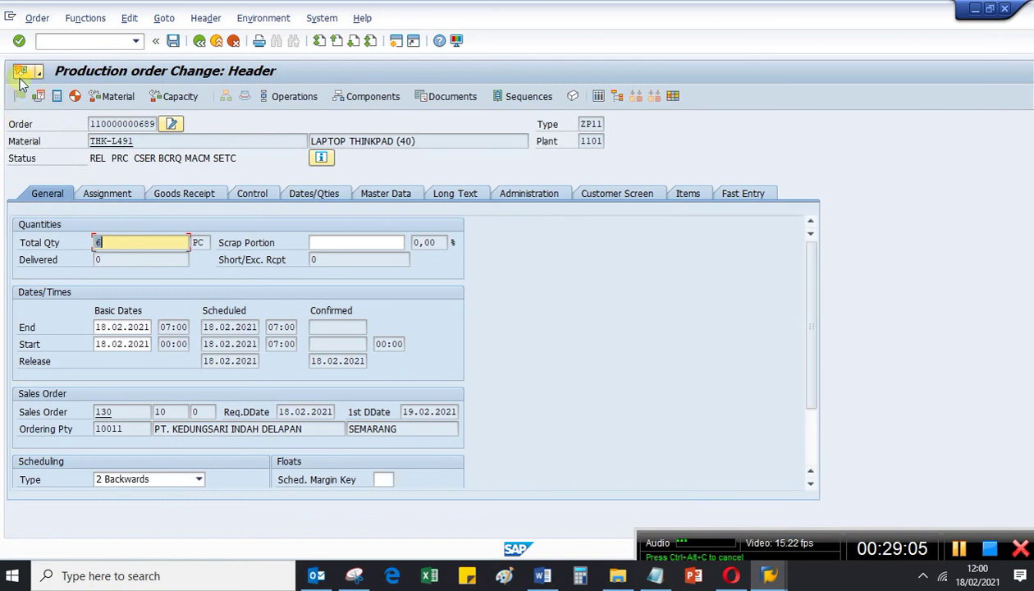
Leave the production order and open the goods receipt transaction MIGO.
click(86, 41)
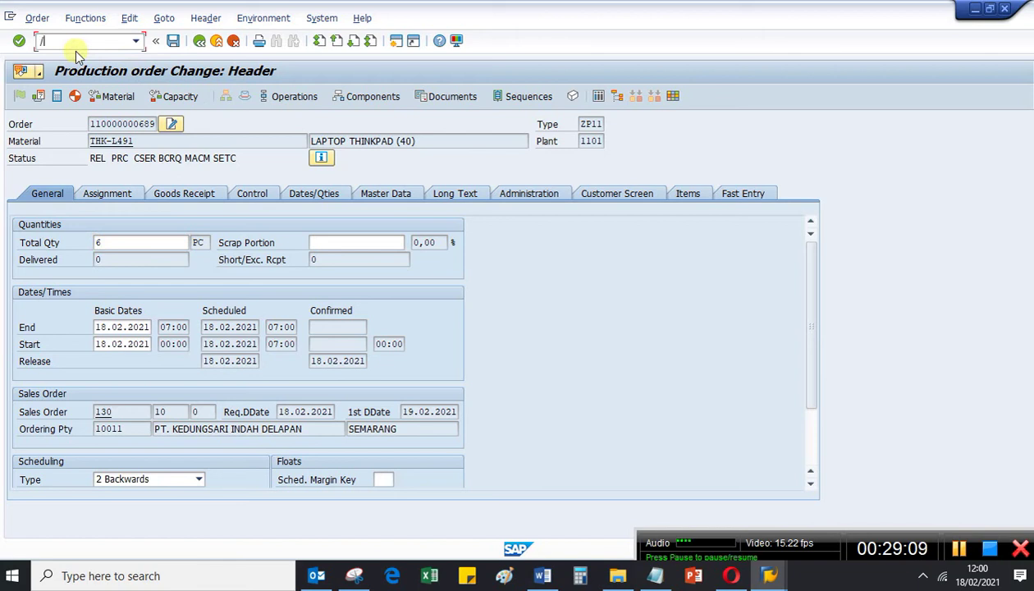
key(Return)
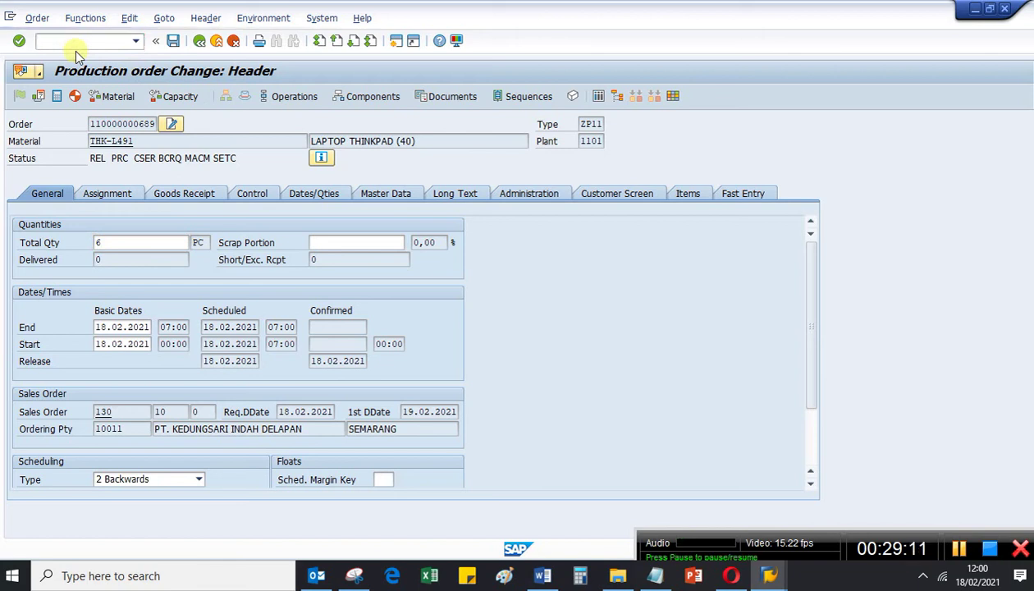
text(mig)
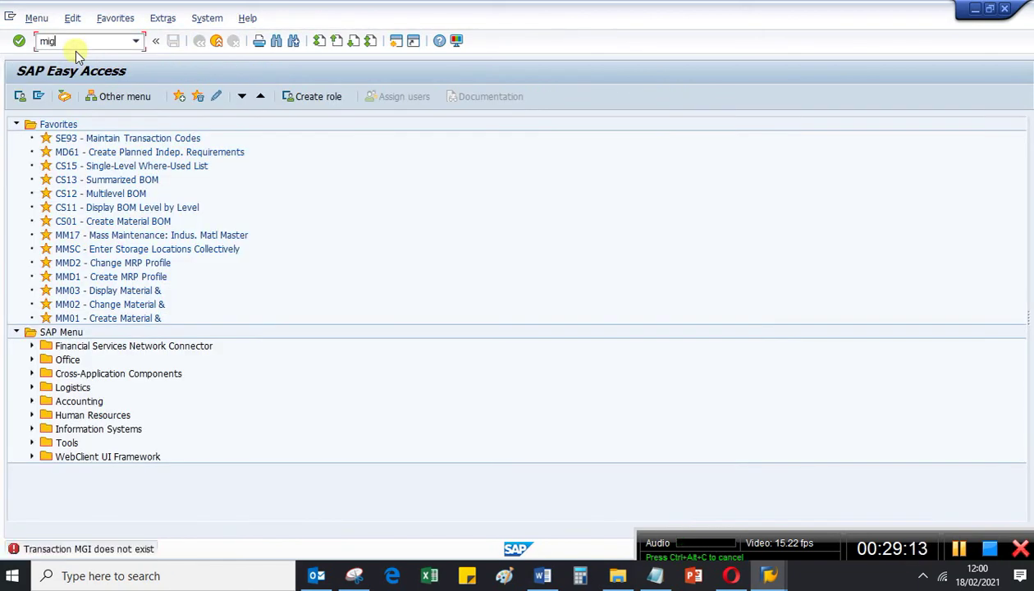
text(o)
key(Return)
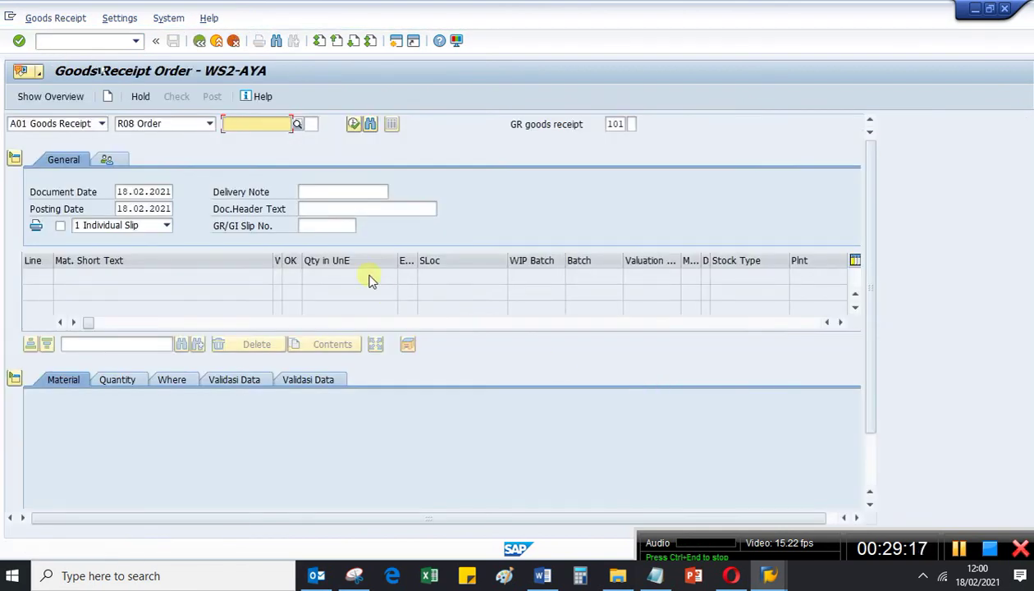
Load the copied production order for goods receipt with delivery note 22 and document header text 3.
key(ctrl+v)
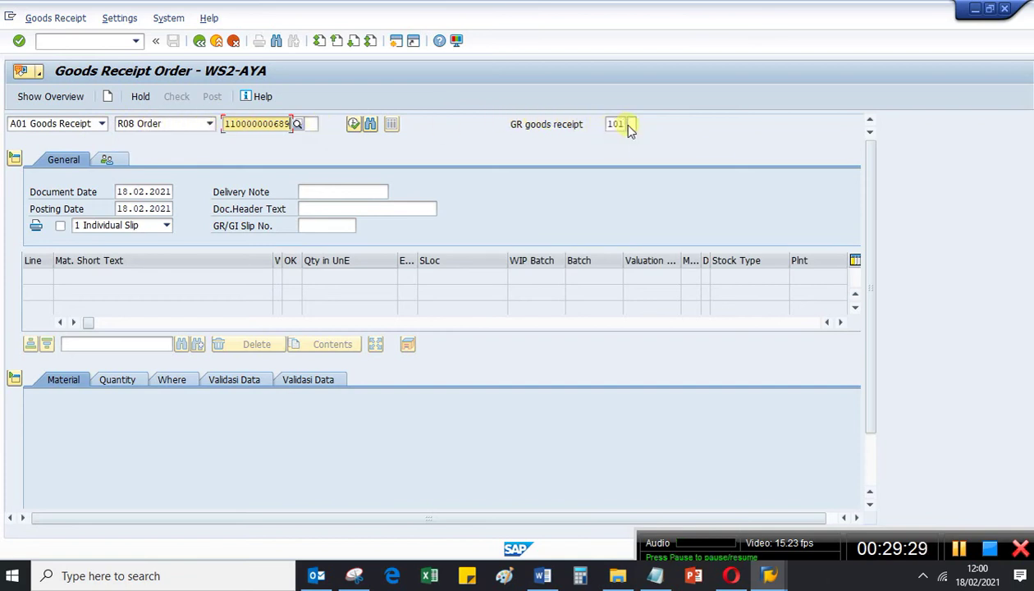
click(328, 195)
text(22)
click(320, 211)
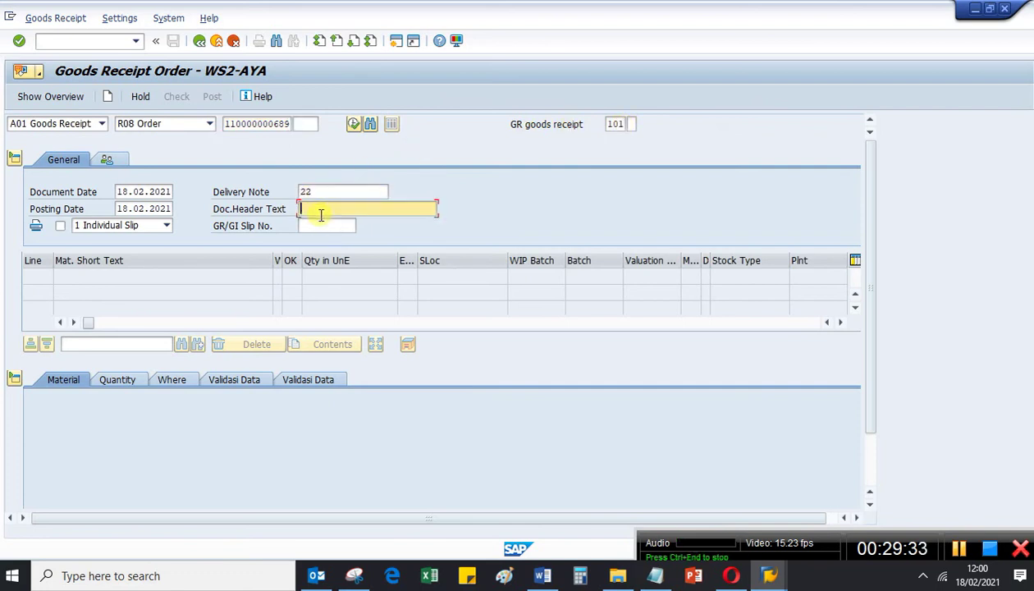
text(3)
key(Return)
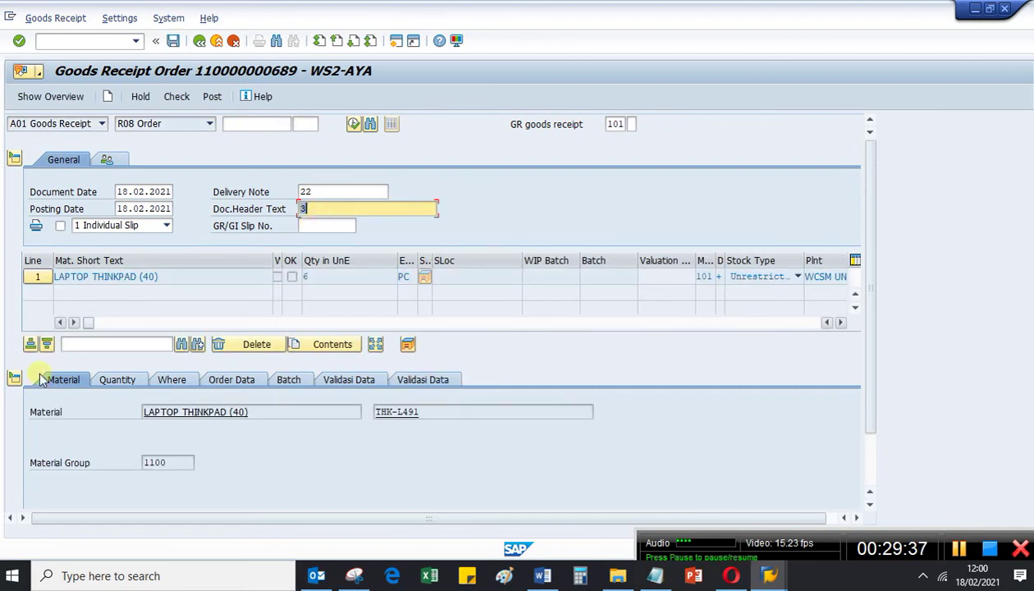
Mark the LAPTOP THINKPAD (40) item as OK, review its quantity and set its storage location to 1111.
scroll(72, 500, down, 2)
click(67, 497)
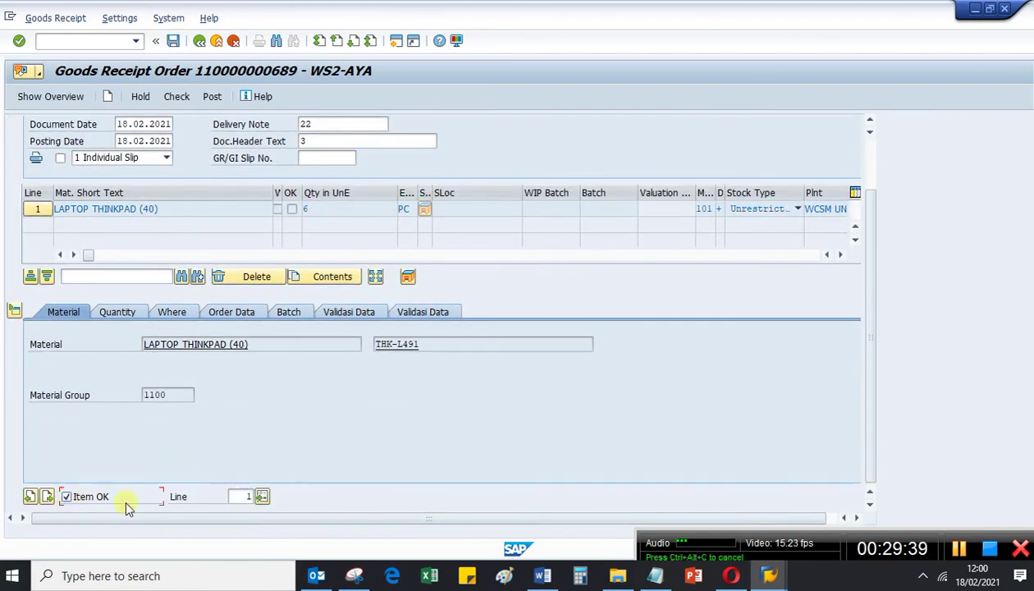
click(111, 312)
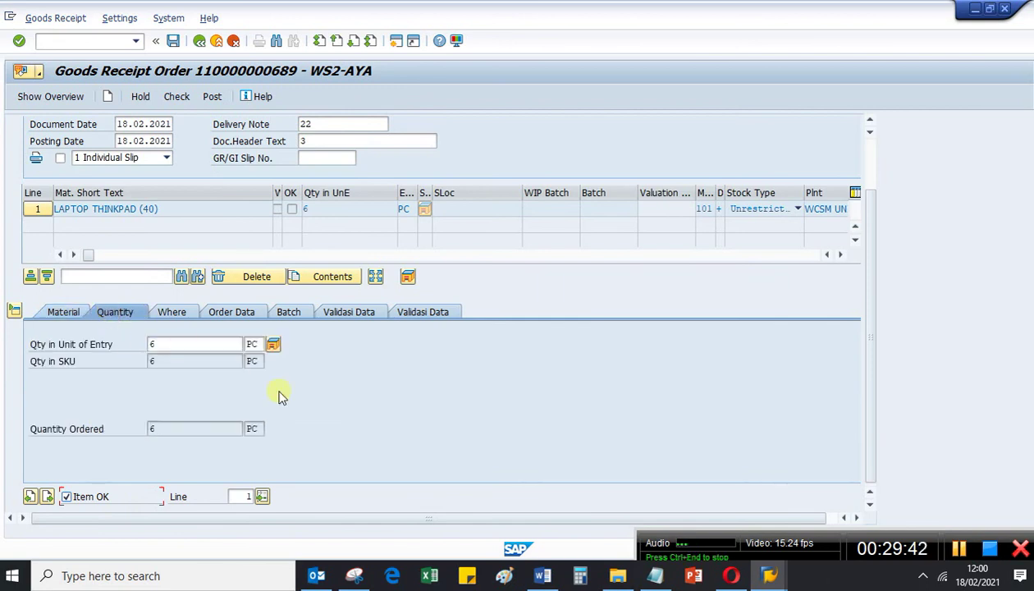
click(172, 314)
click(172, 396)
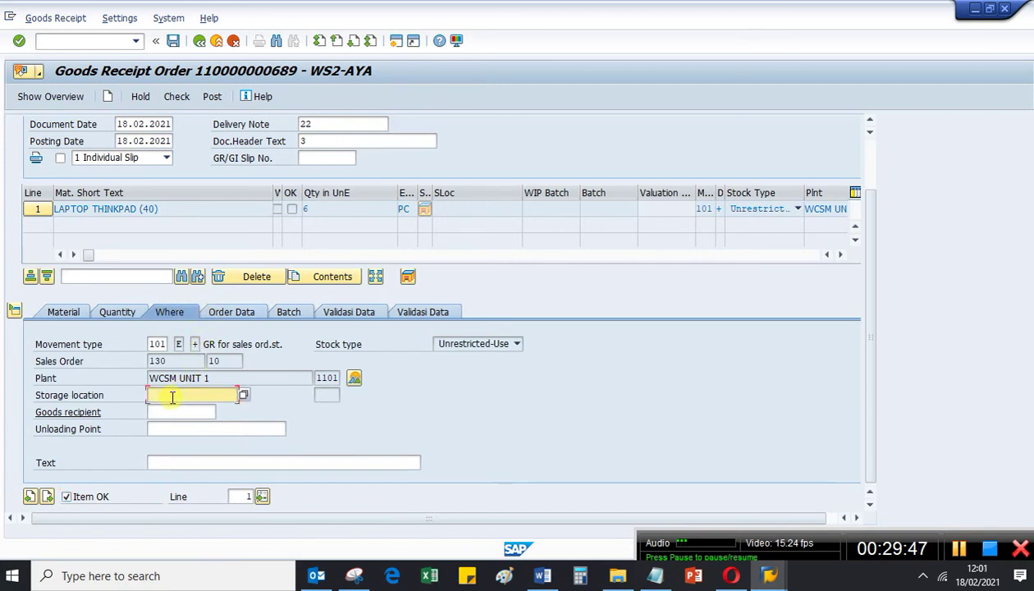
click(171, 402)
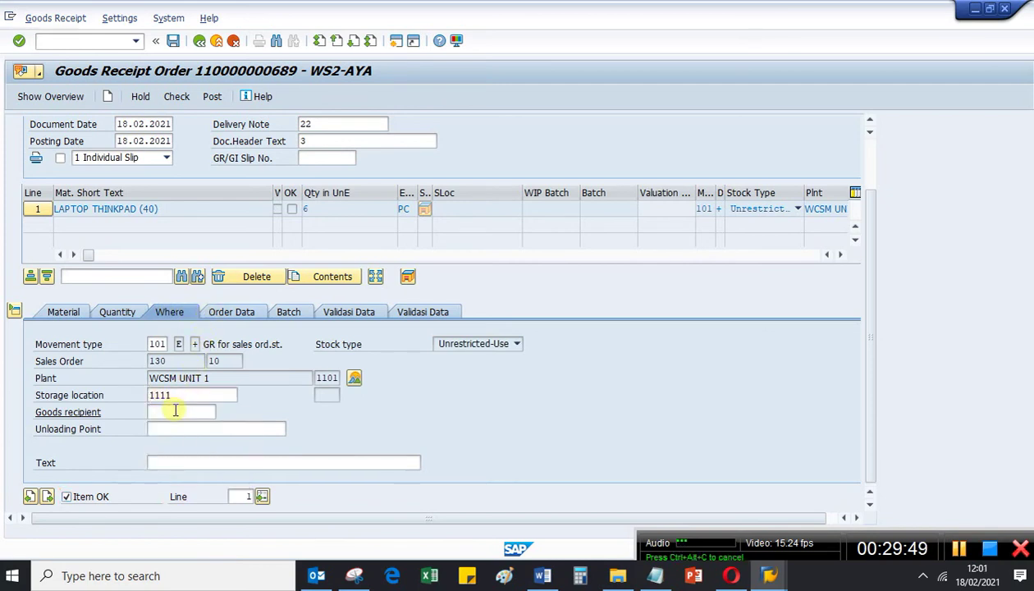
key(Return)
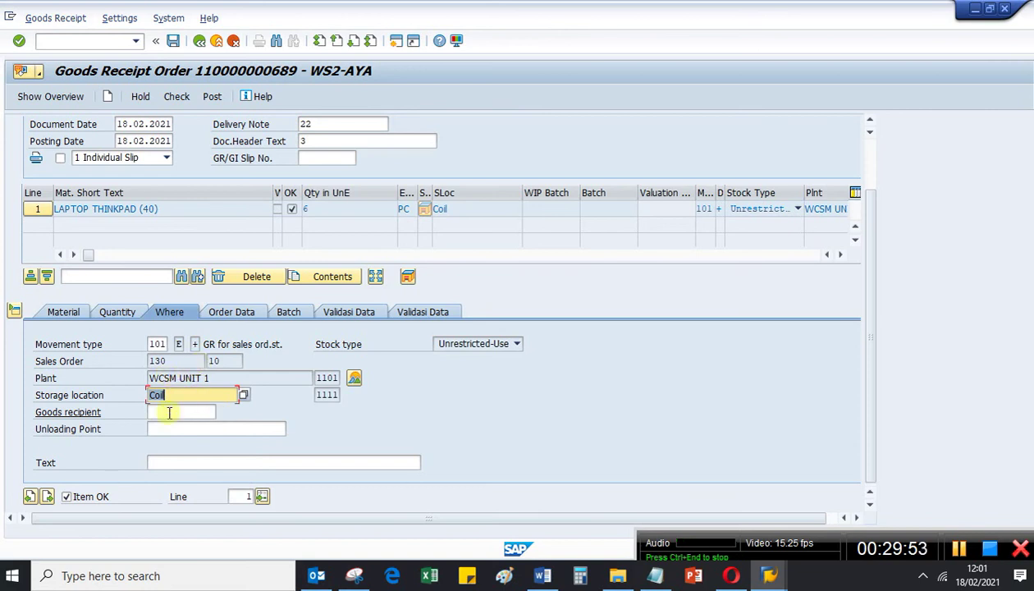
Copy the receipt item's material number and open the stock overview transaction MMBE in a new session.
click(69, 312)
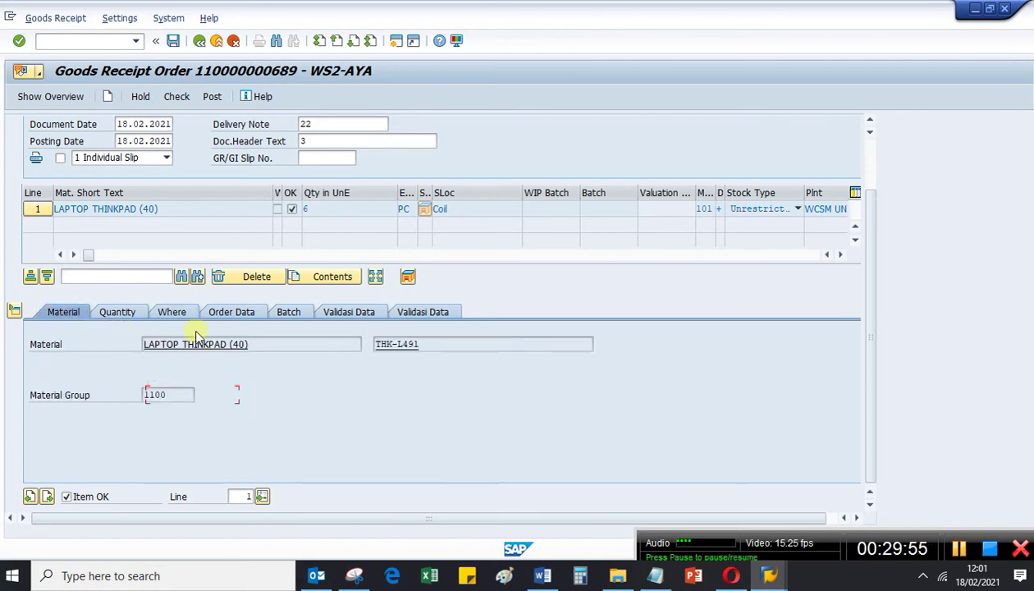
drag(439, 346, 332, 347)
key(ctrl+c)
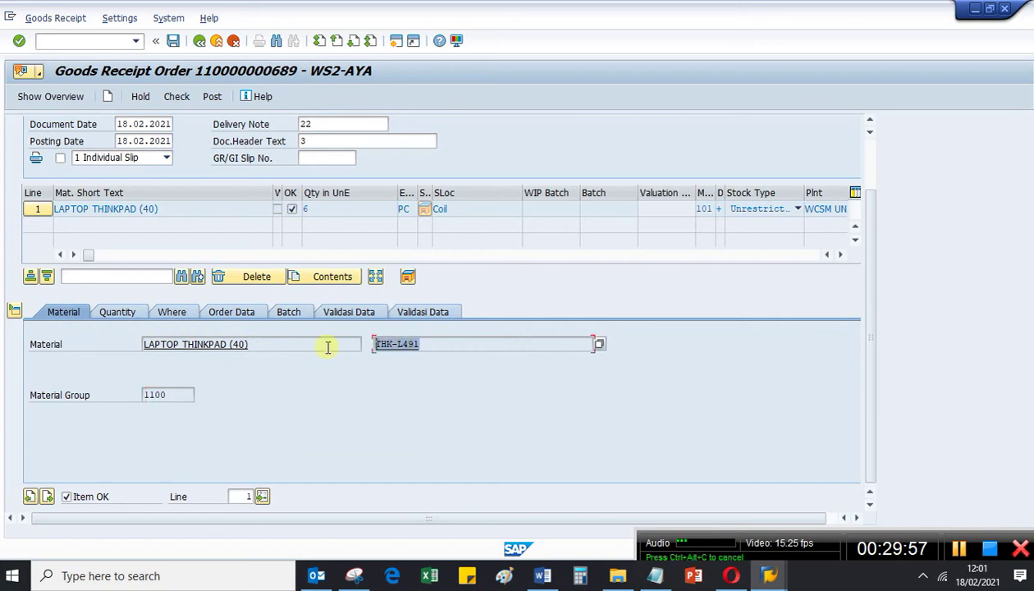
click(86, 41)
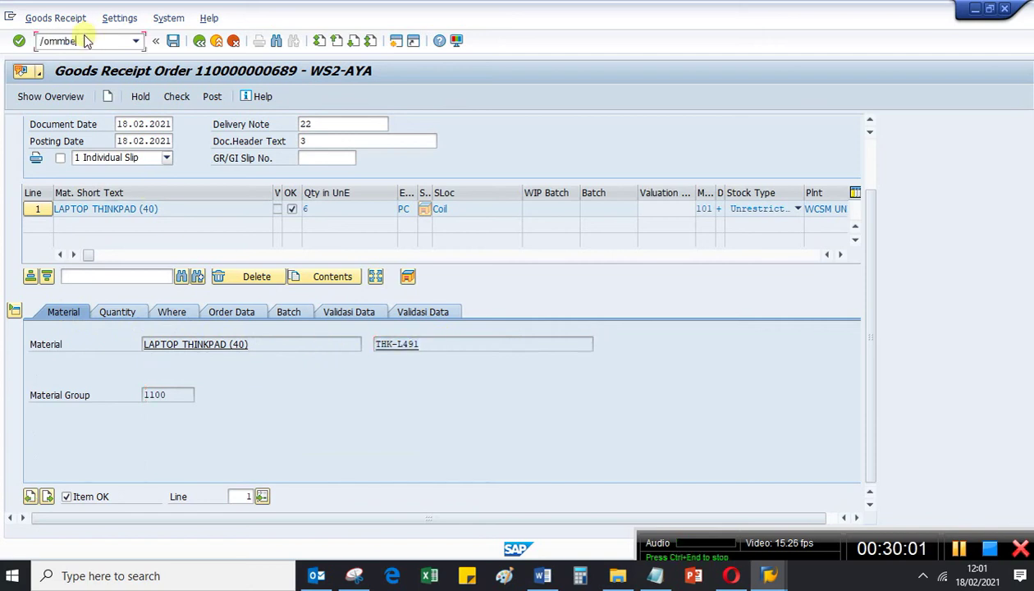
key(Return)
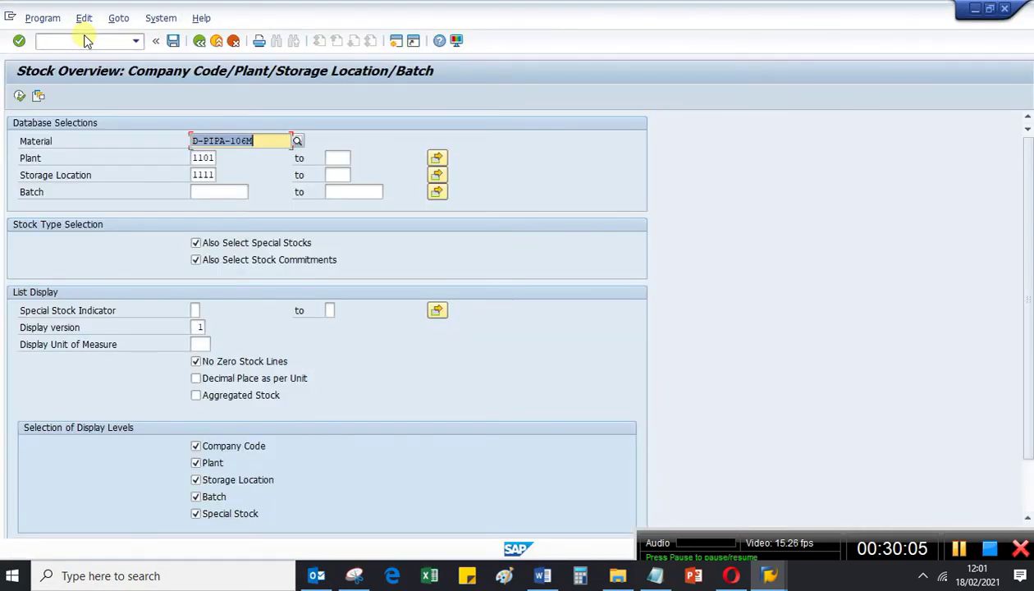
Display the stock overview for material THK-L491 in plant 1101 without any storage location restriction.
key(BackSpace)
key(ctrl+v)
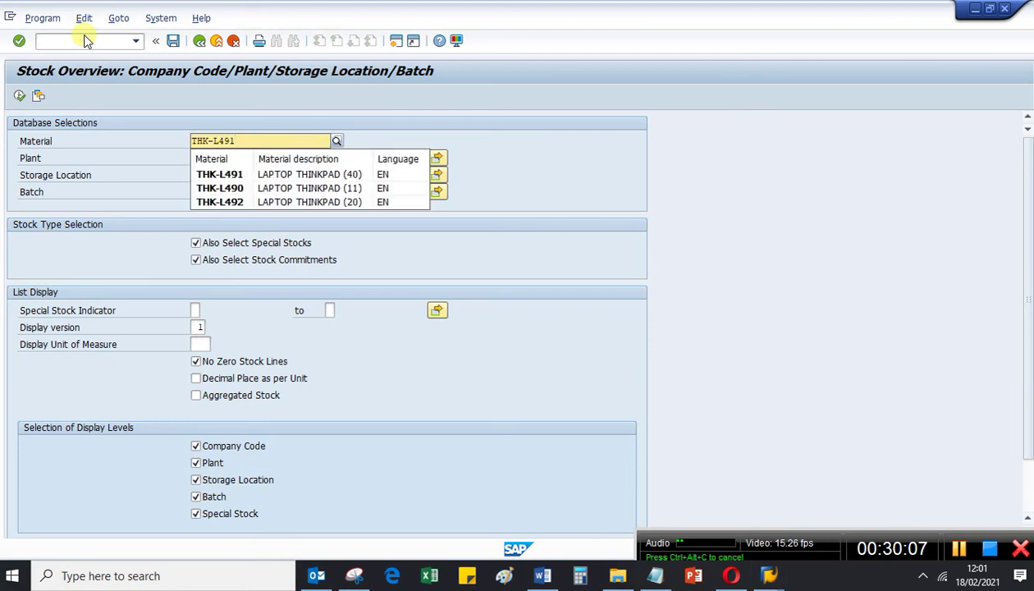
click(259, 208)
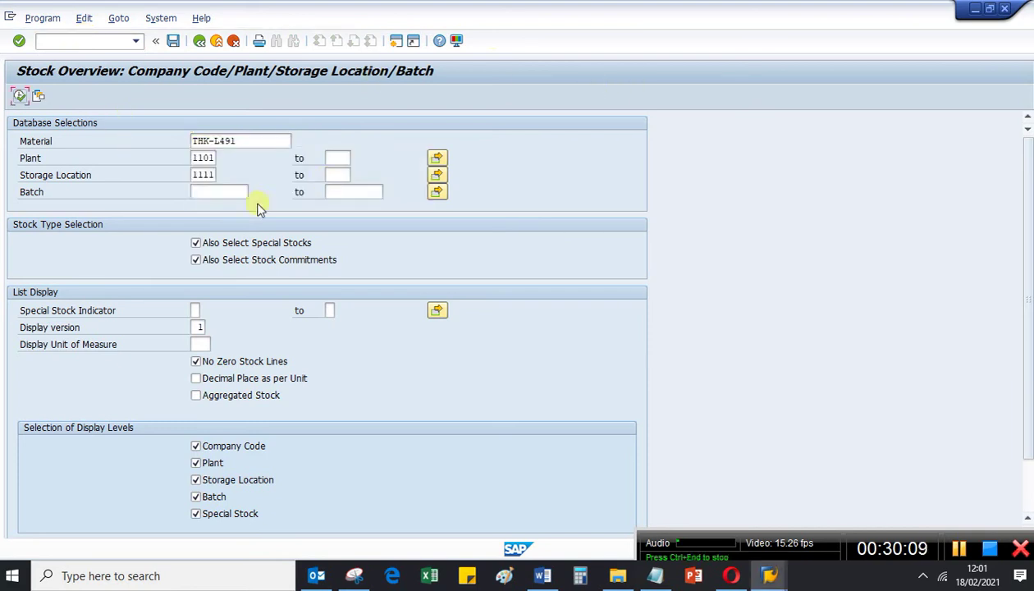
click(196, 175)
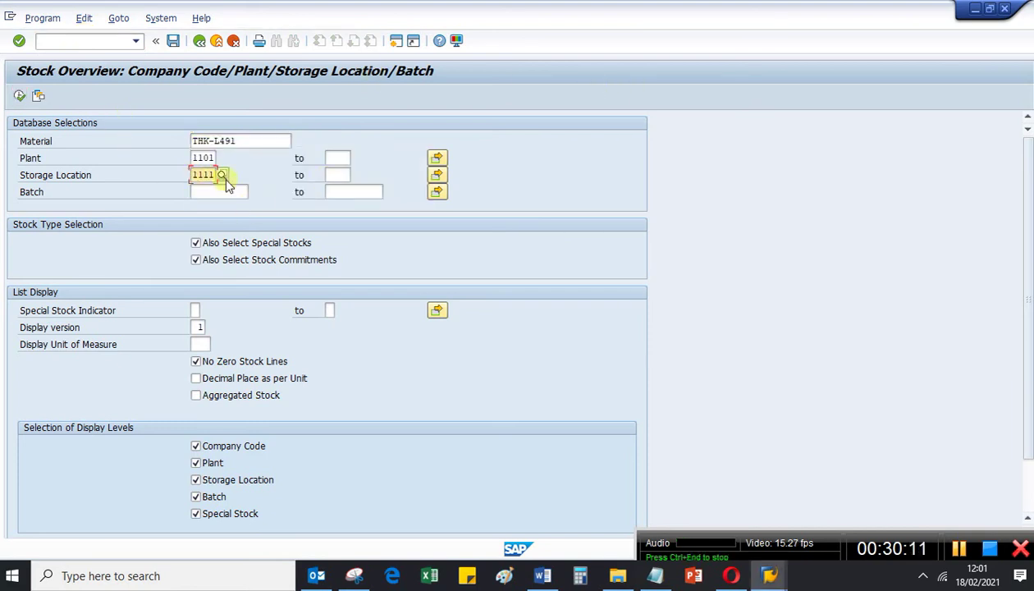
key(Delete)
key(Delete)
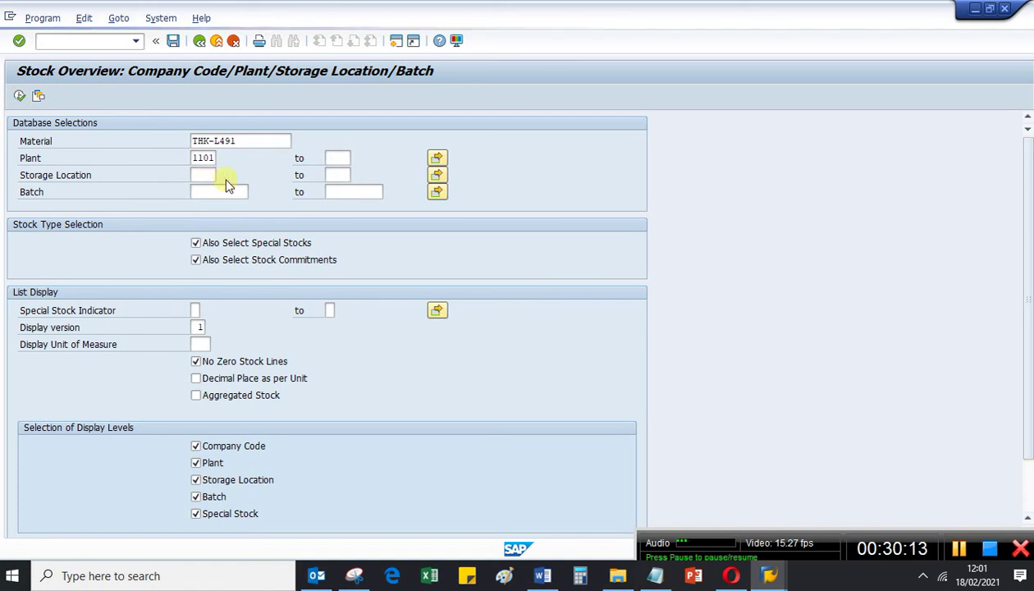
click(19, 97)
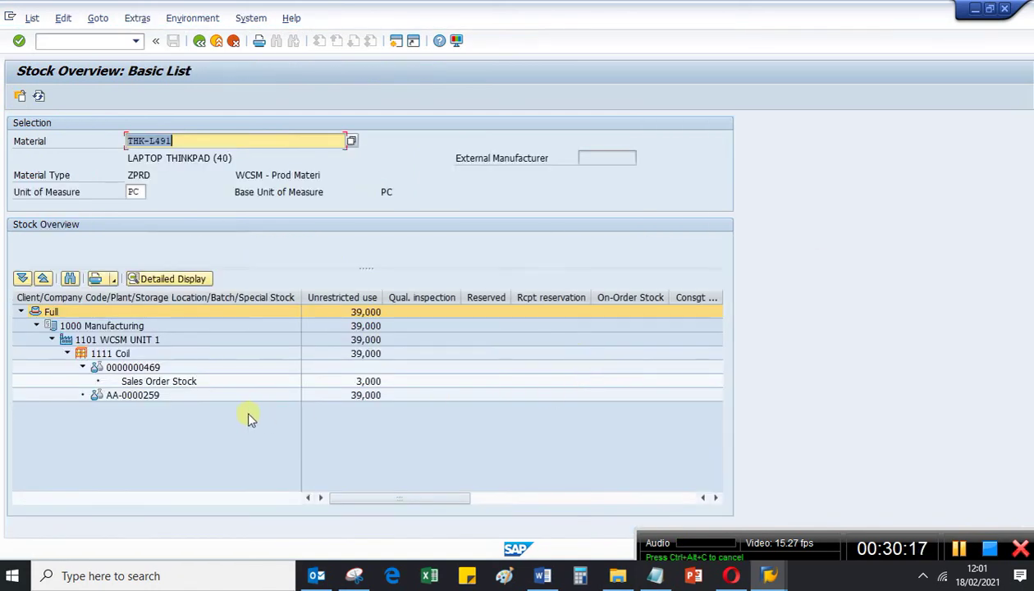
double_click(176, 382)
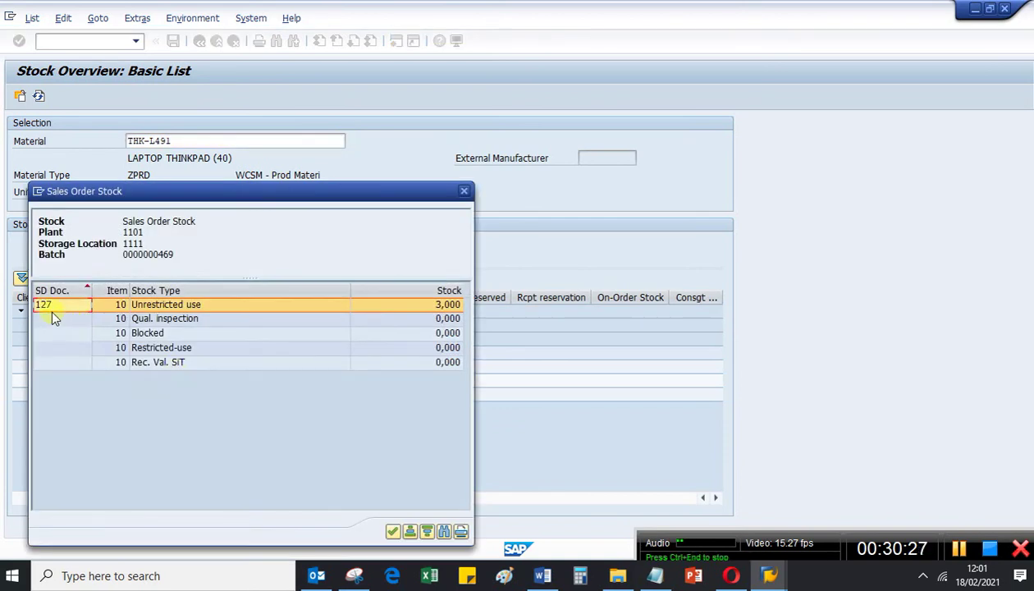
click(655, 575)
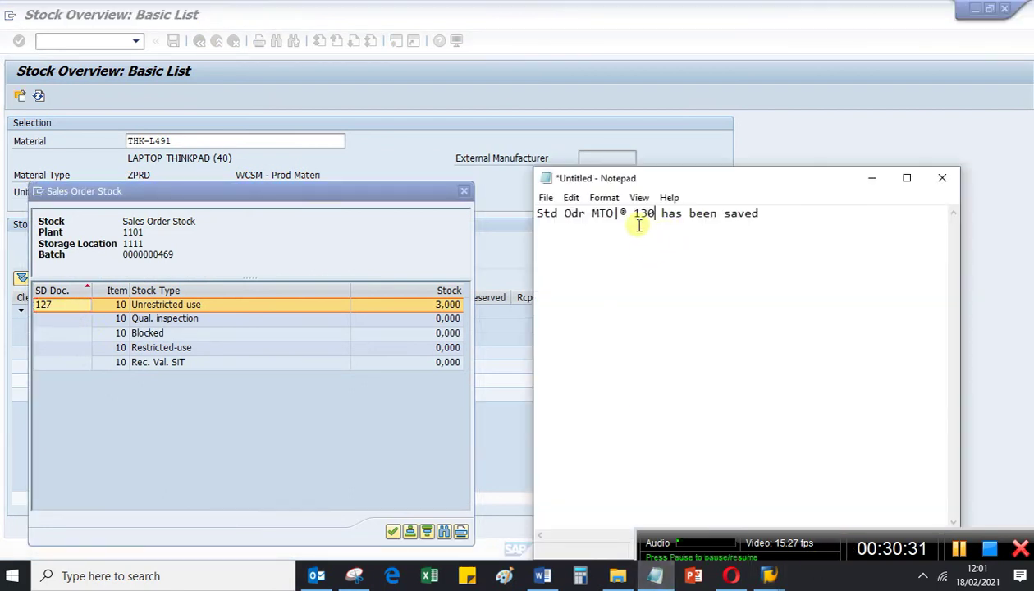
click(402, 153)
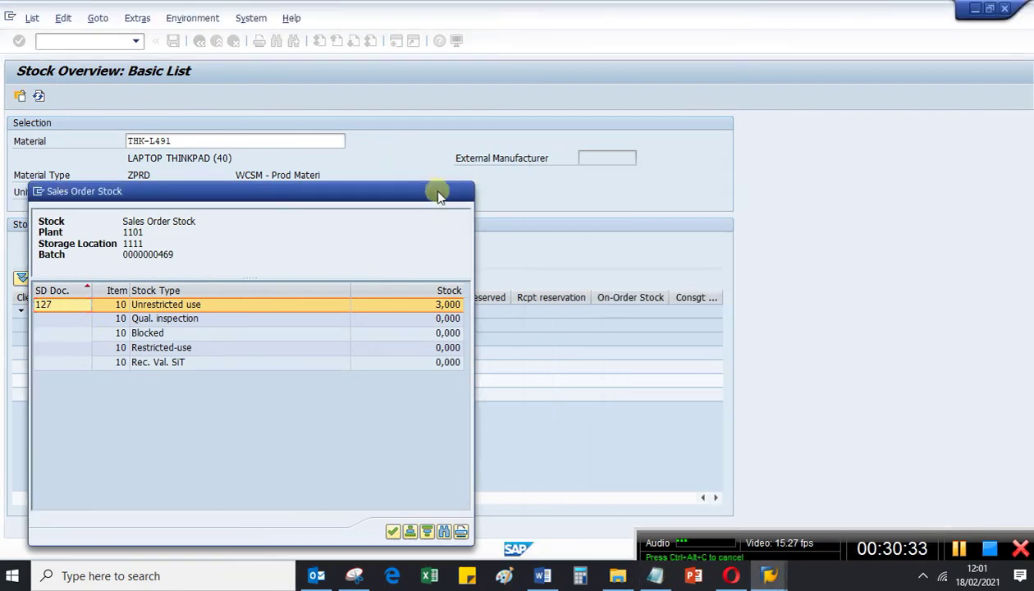
Close the sales order stock details, then check and post the goods receipt for the production order.
click(464, 190)
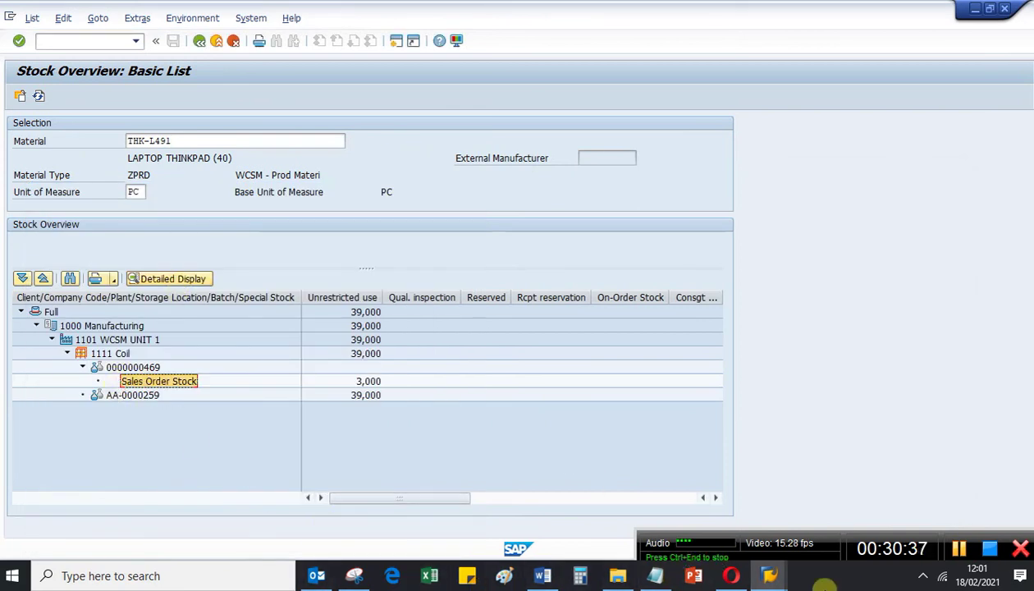
click(771, 578)
click(749, 510)
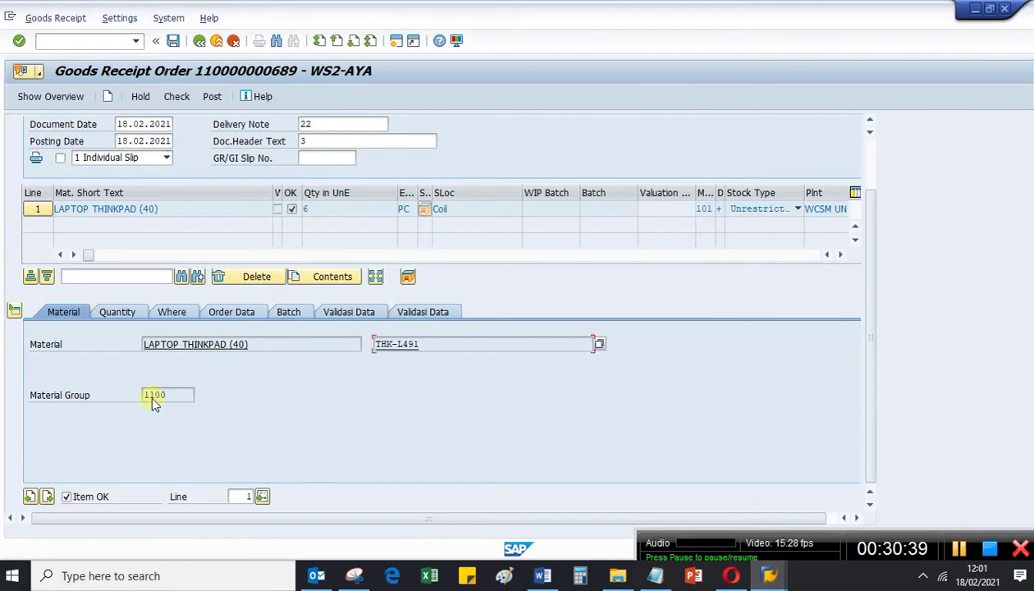
click(176, 96)
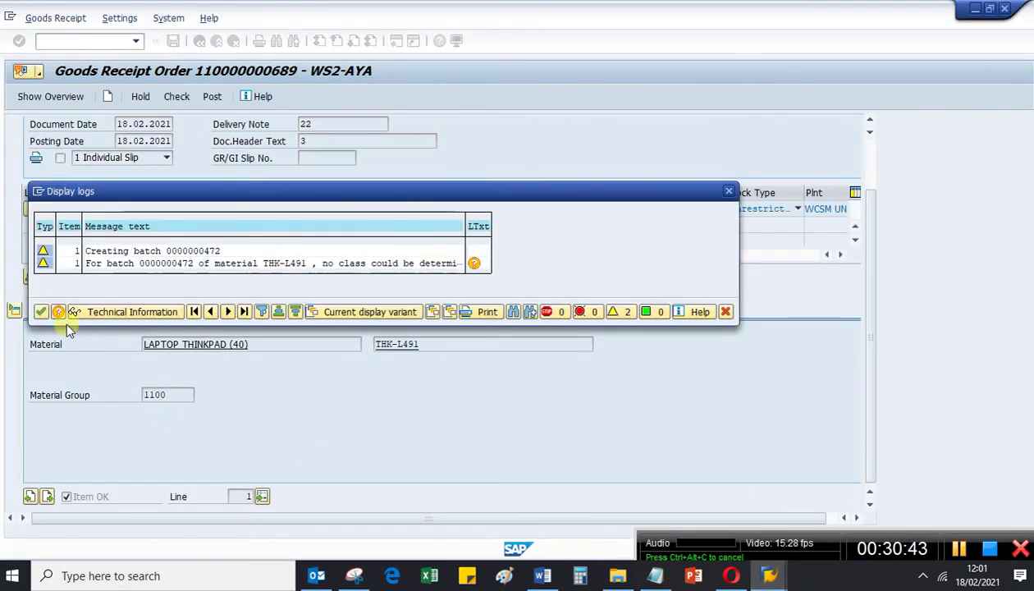
click(41, 315)
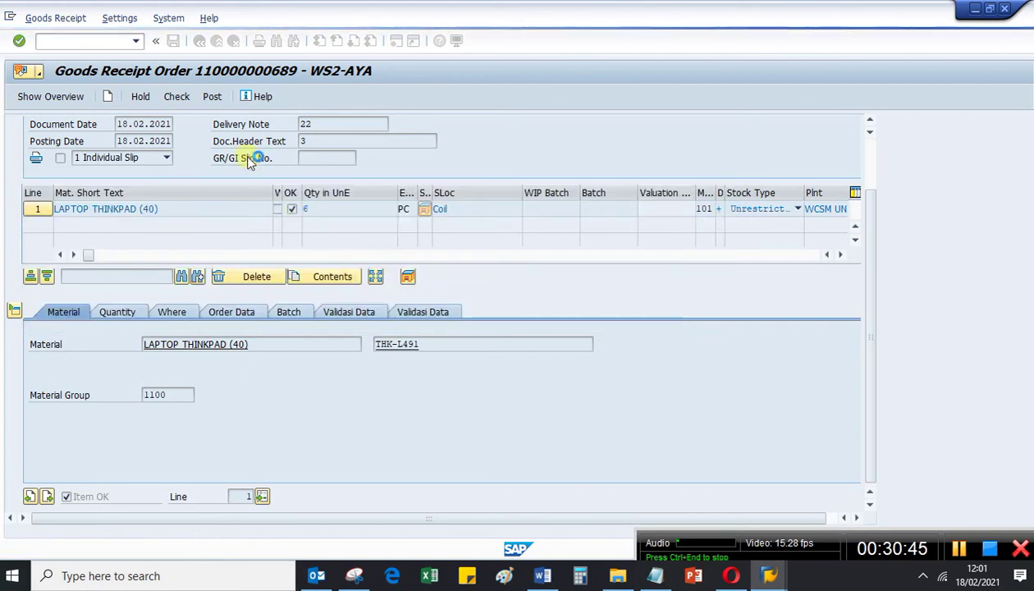
click(212, 96)
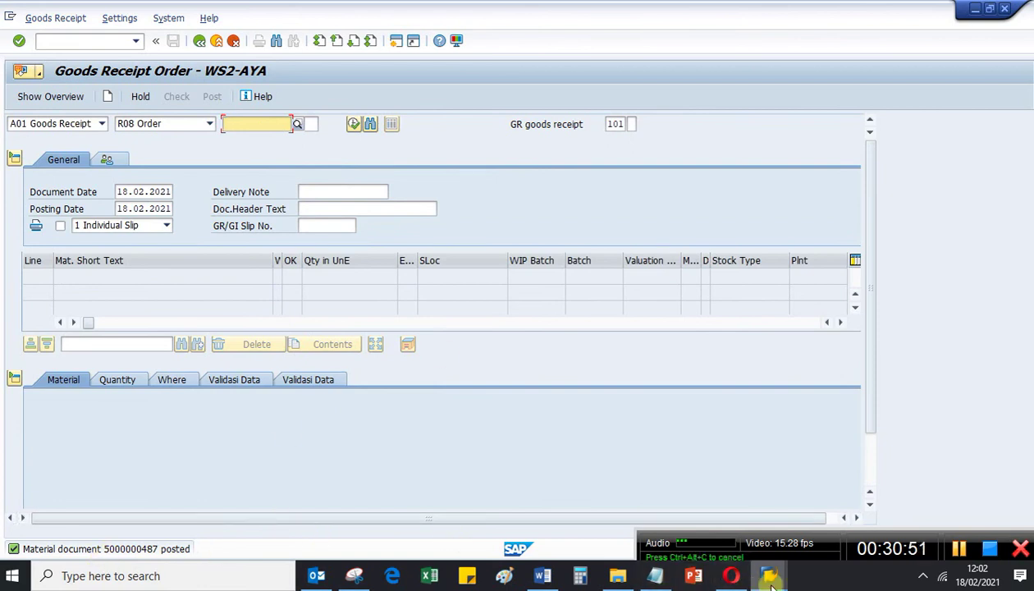
mouse_move(771, 579)
click(872, 517)
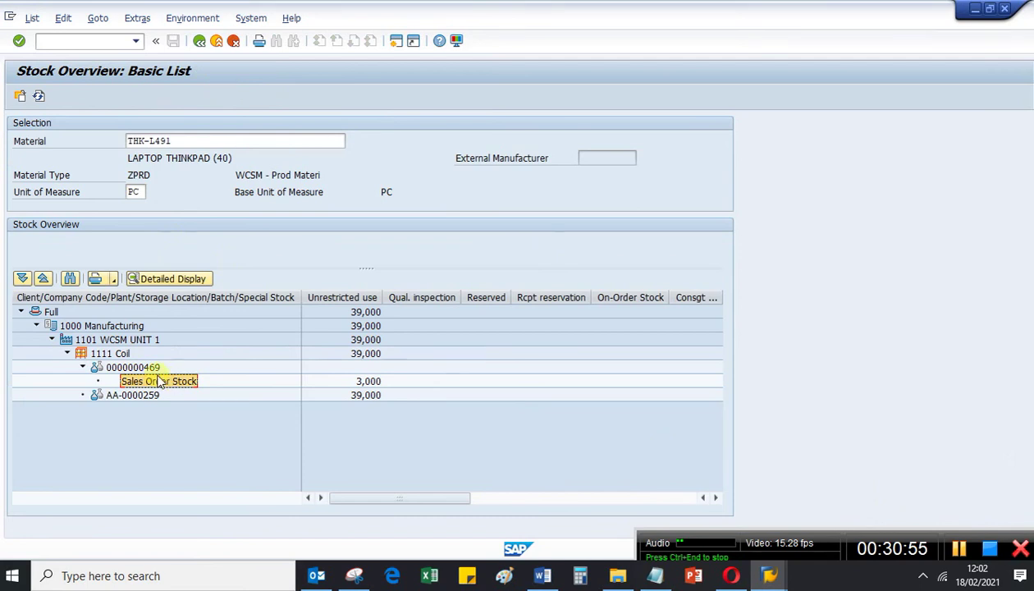
click(37, 96)
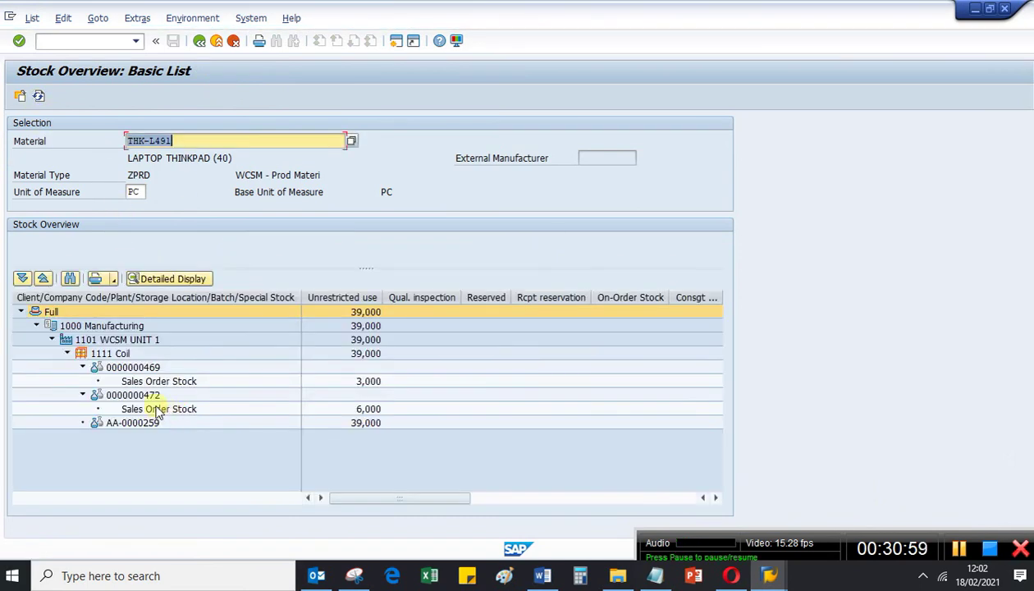
click(183, 412)
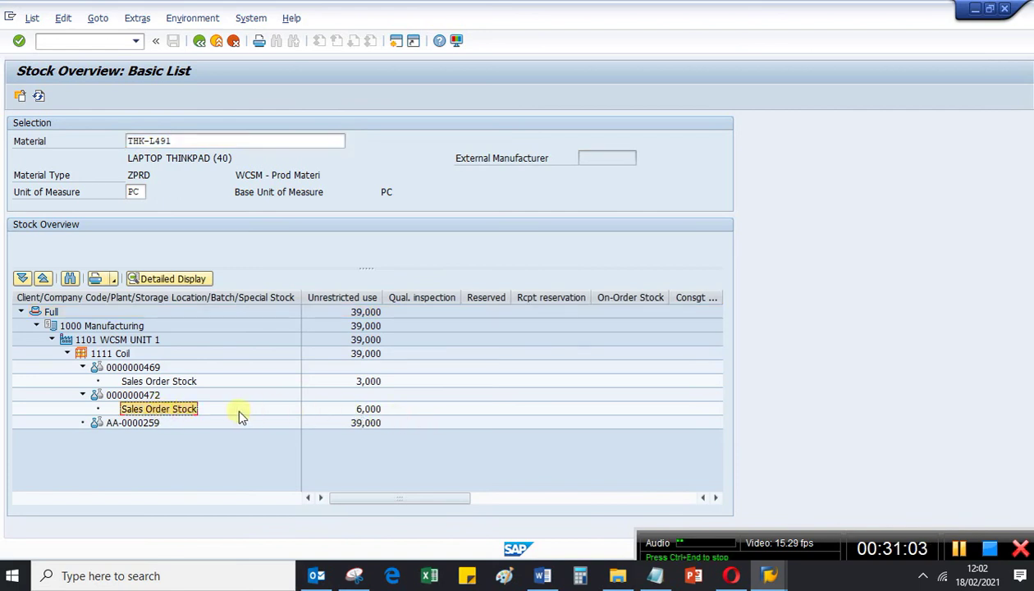
double_click(191, 411)
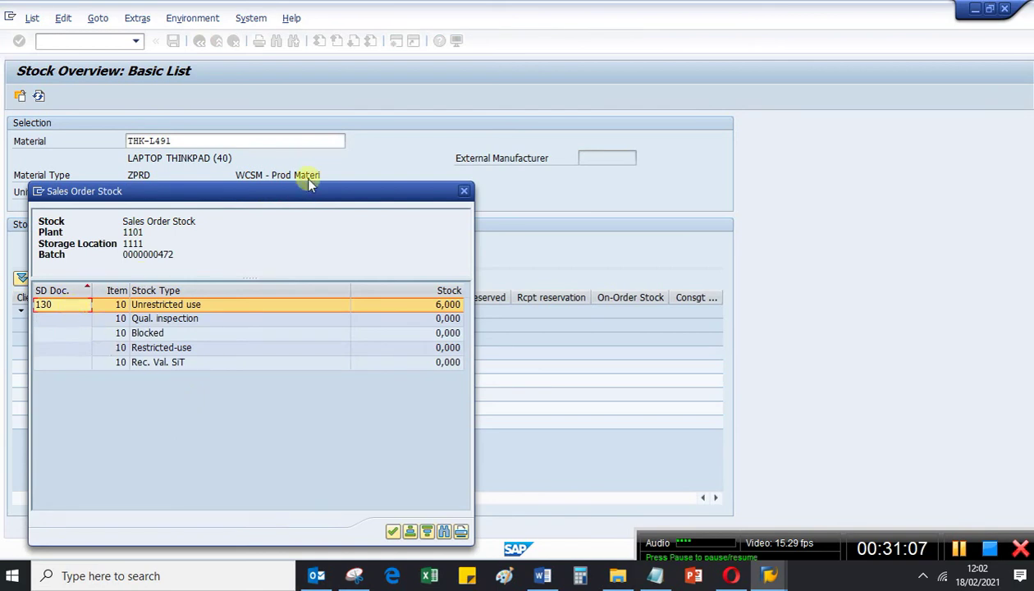
drag(310, 184, 563, 154)
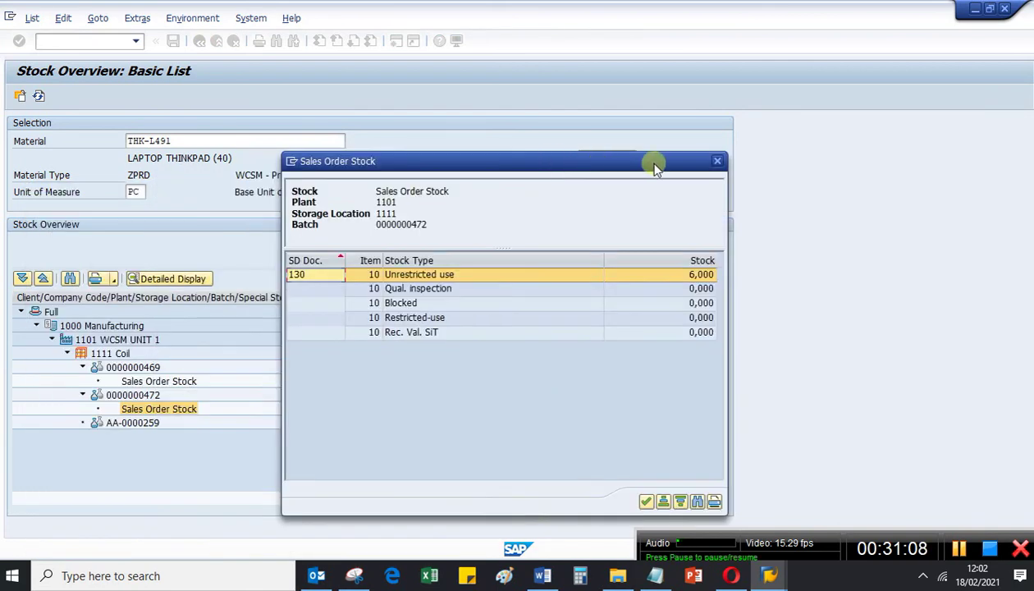
click(717, 161)
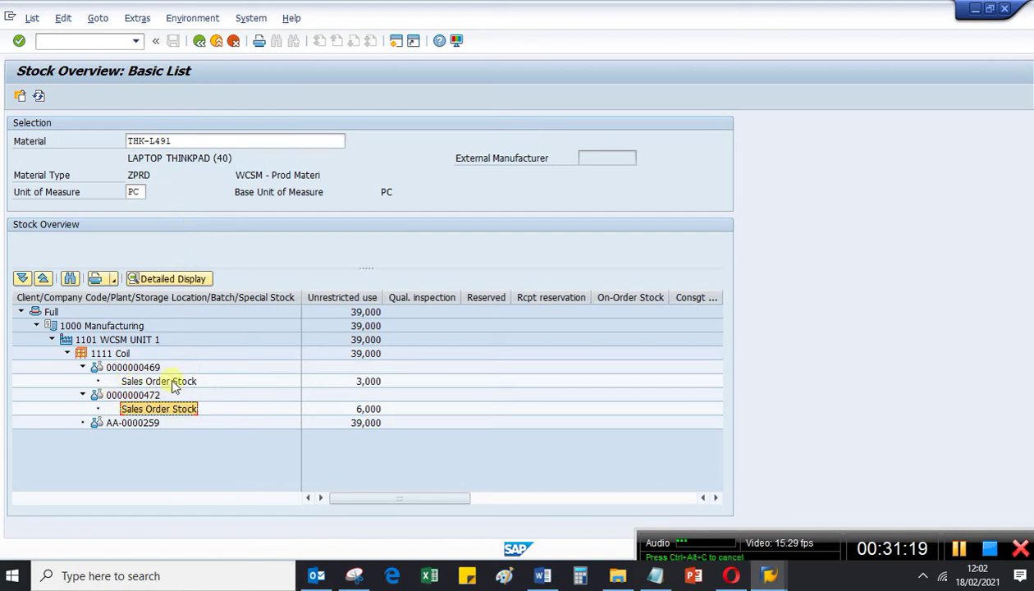
click(129, 423)
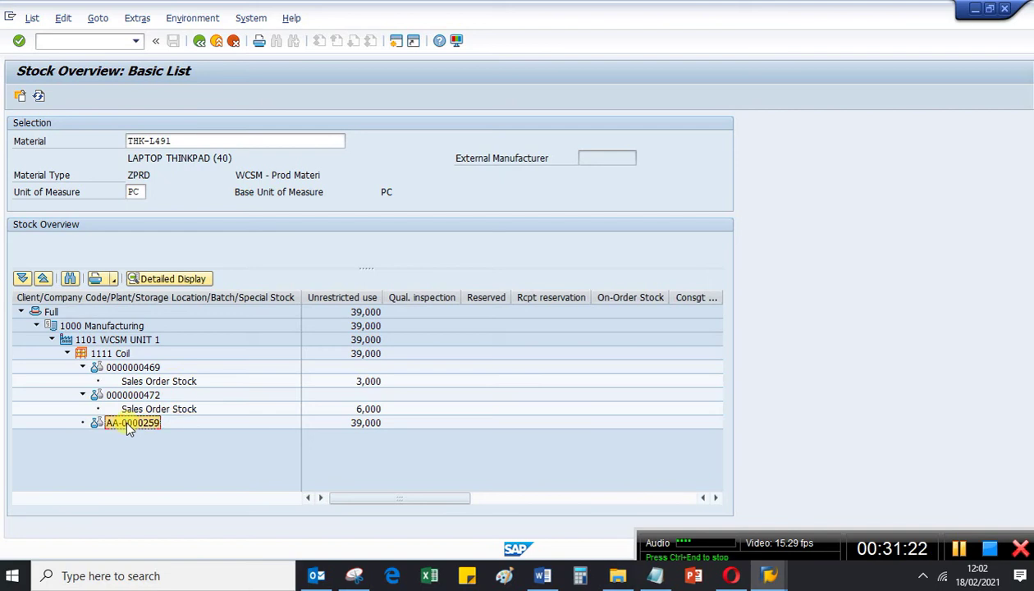
click(192, 415)
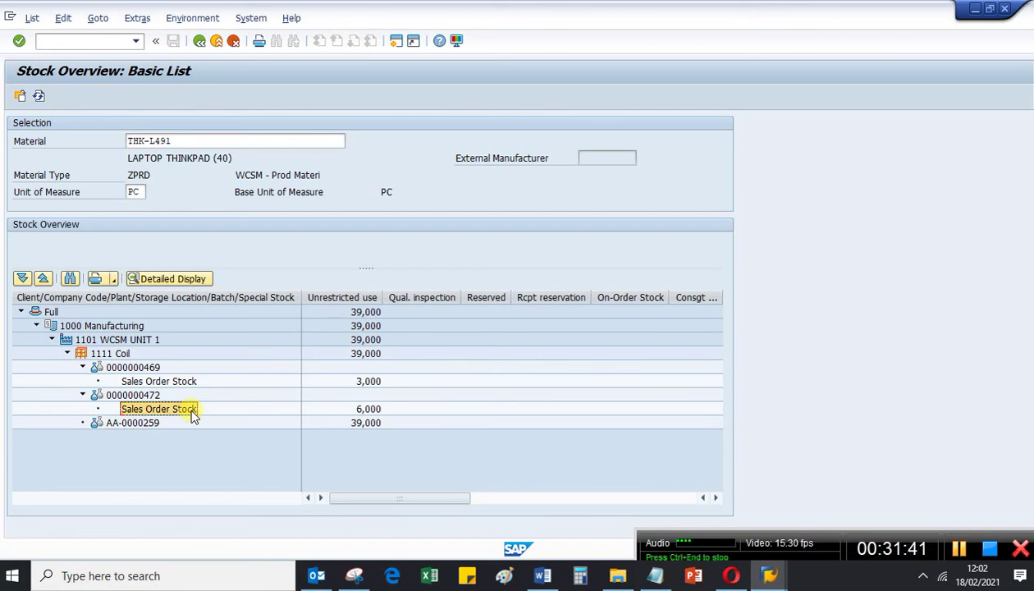
click(361, 412)
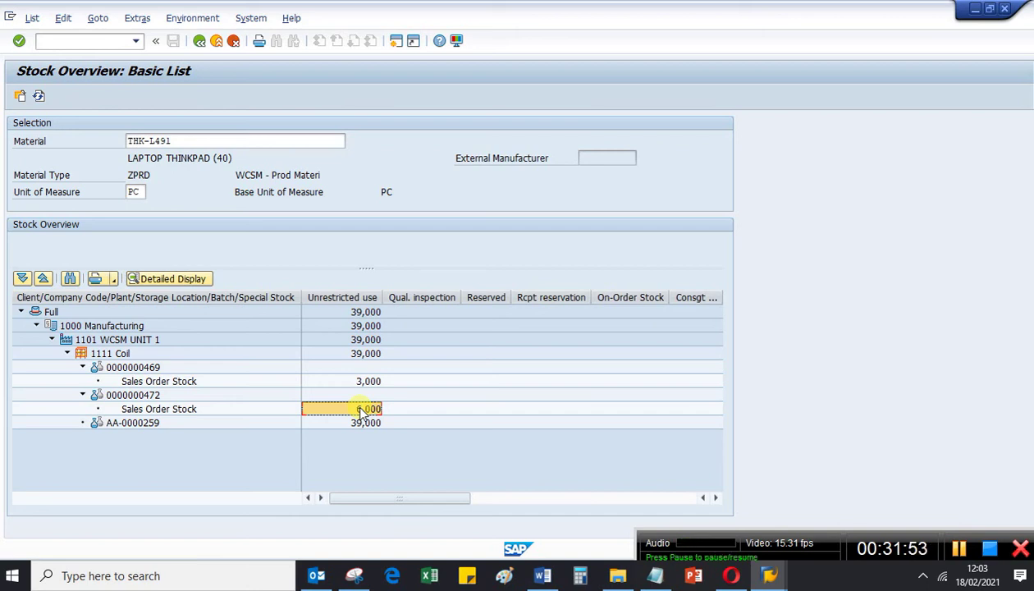
click(173, 411)
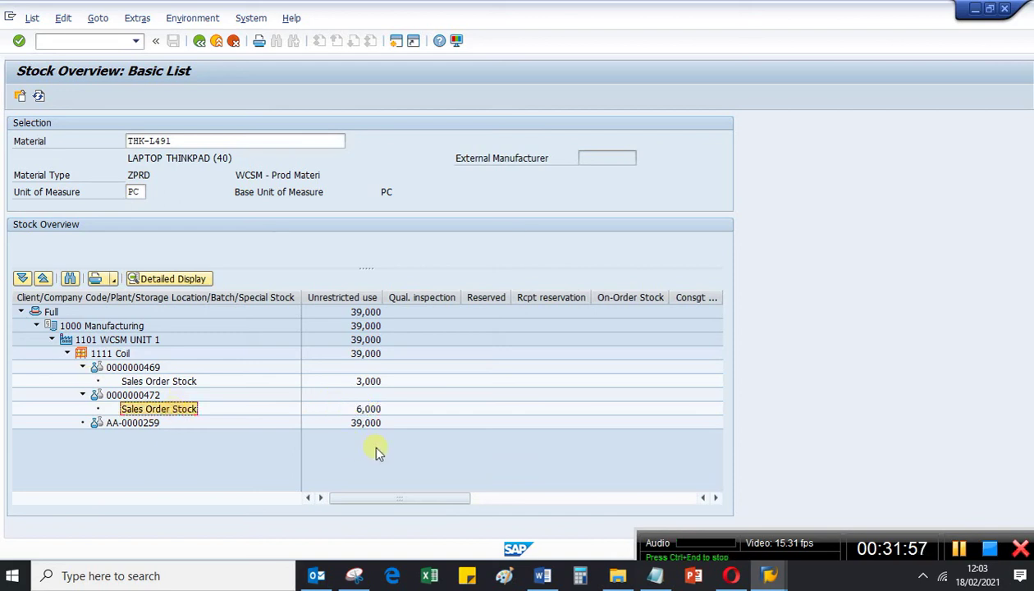
Highlight the delivery creation line in the Word procedure and open transaction VL01N in the goods receipt session.
click(555, 578)
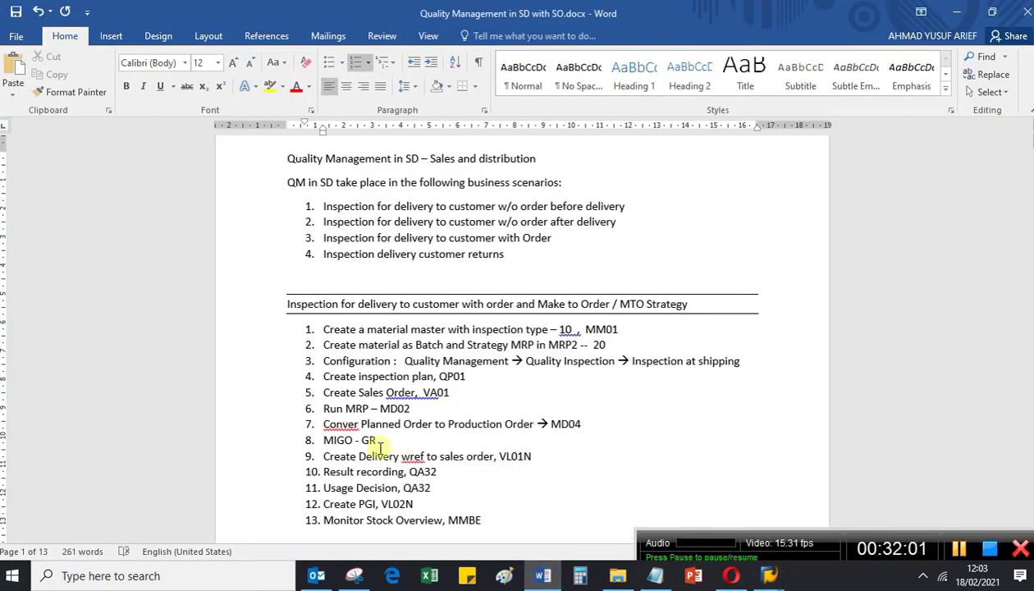
drag(358, 458, 512, 461)
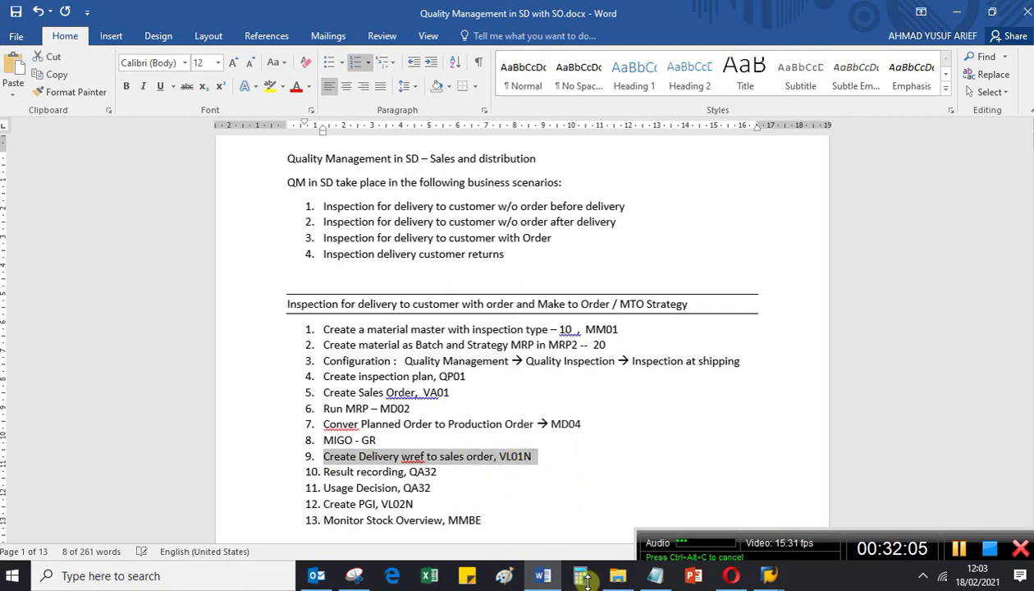
click(781, 578)
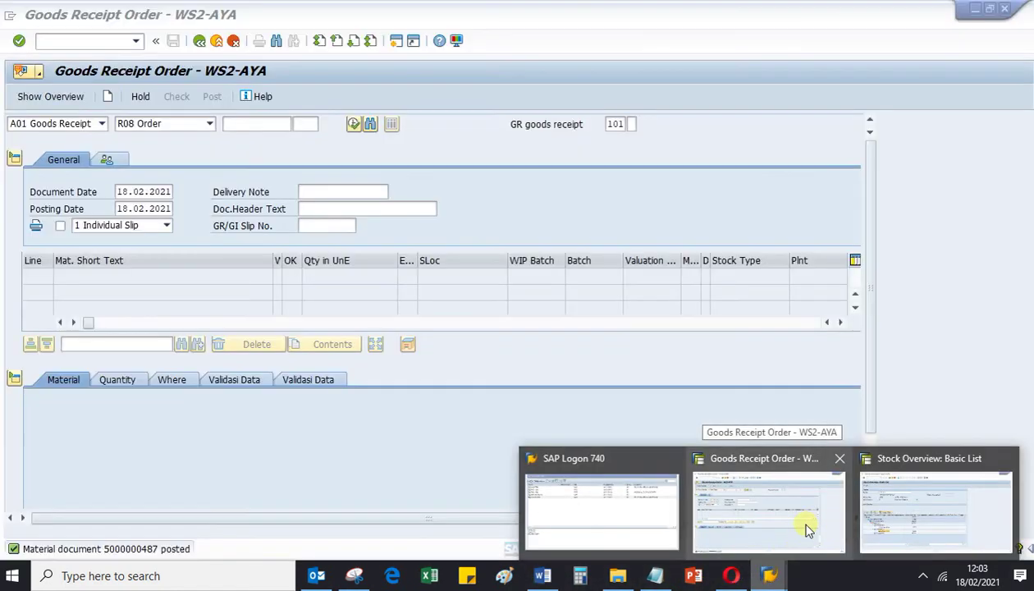
click(801, 522)
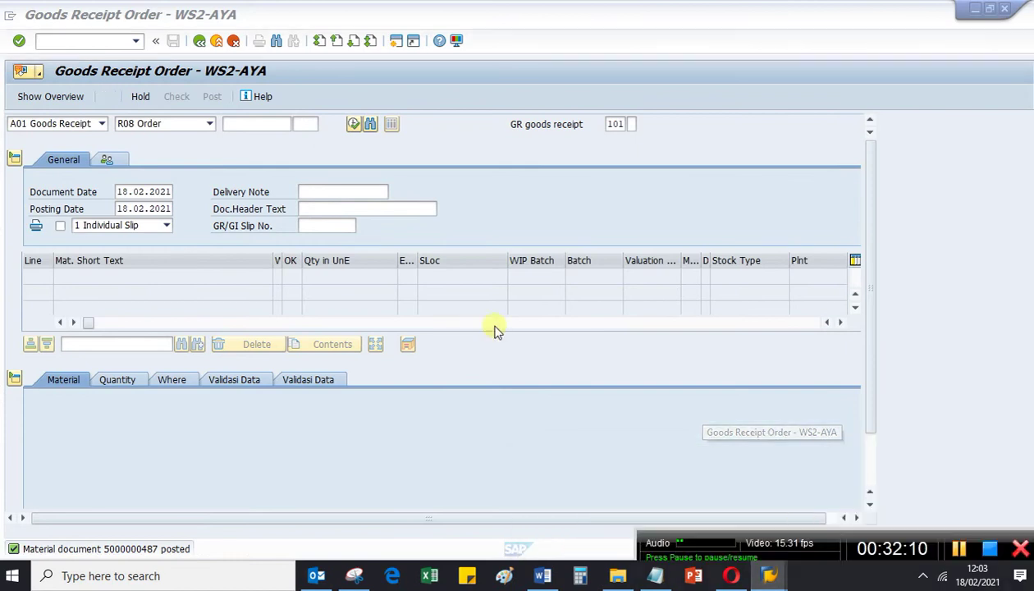
click(55, 42)
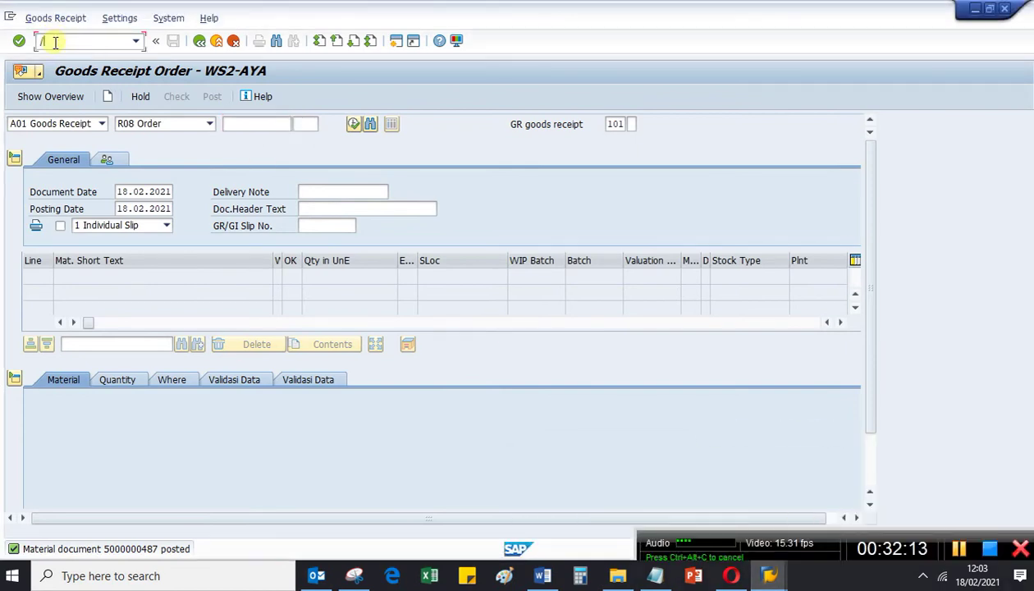
text(/n)
key(Return)
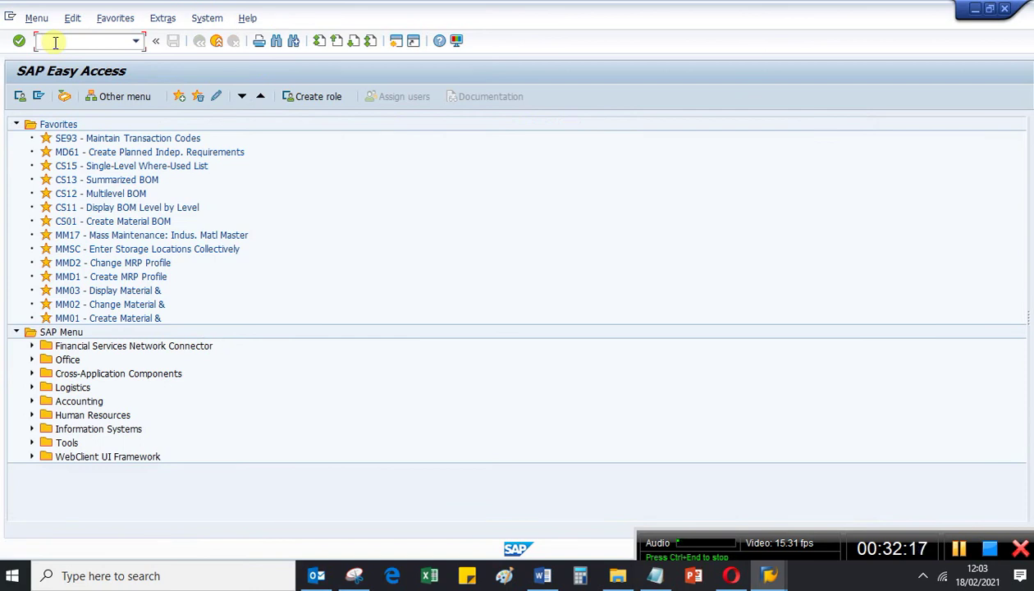
text(vl01n)
key(Return)
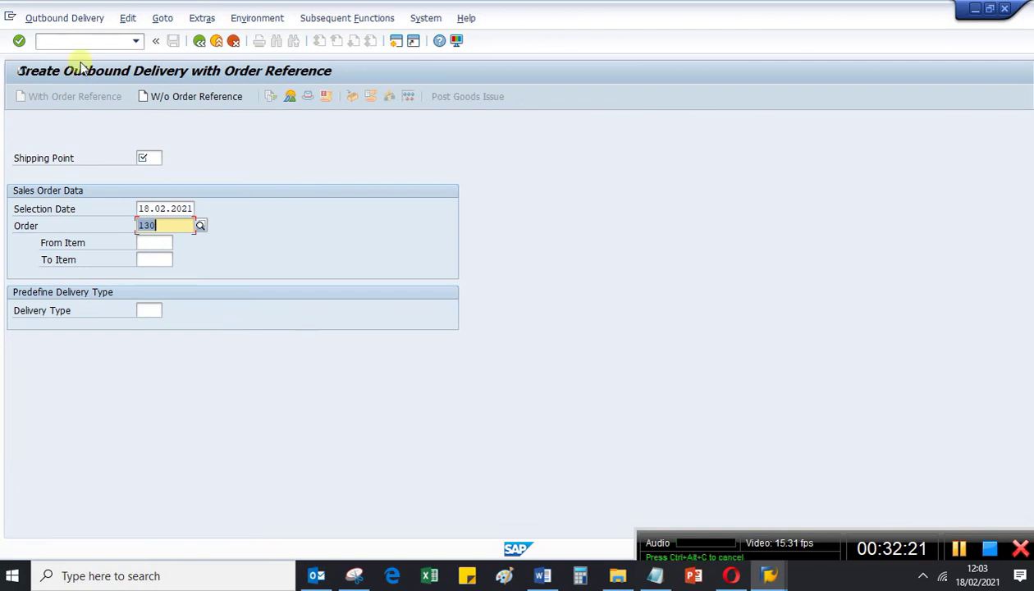
Try to create the outbound delivery for the prefilled sales order with shipping point 1101 and selection date 18.02.2021.
click(238, 96)
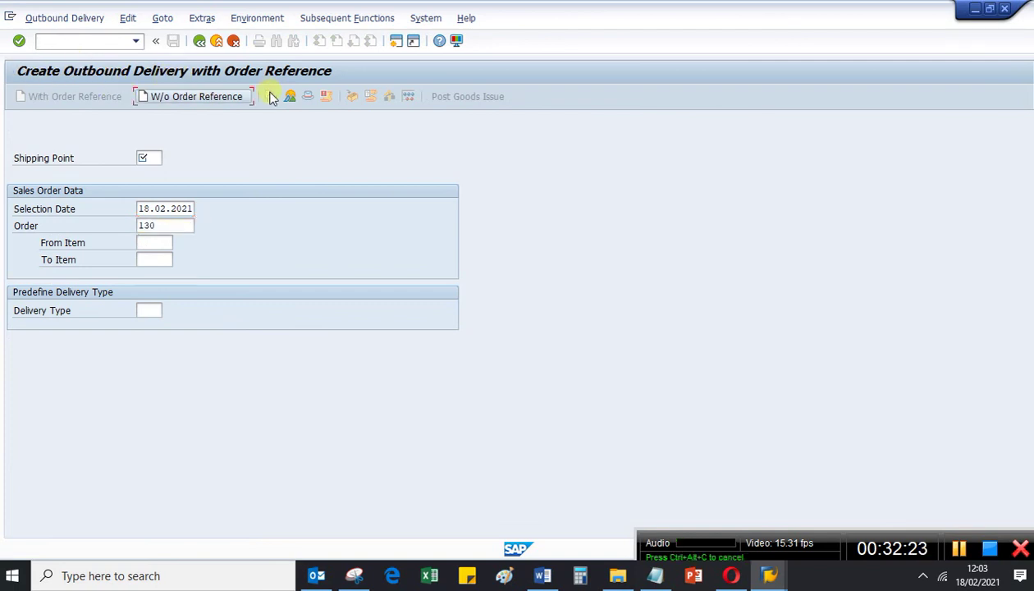
click(183, 226)
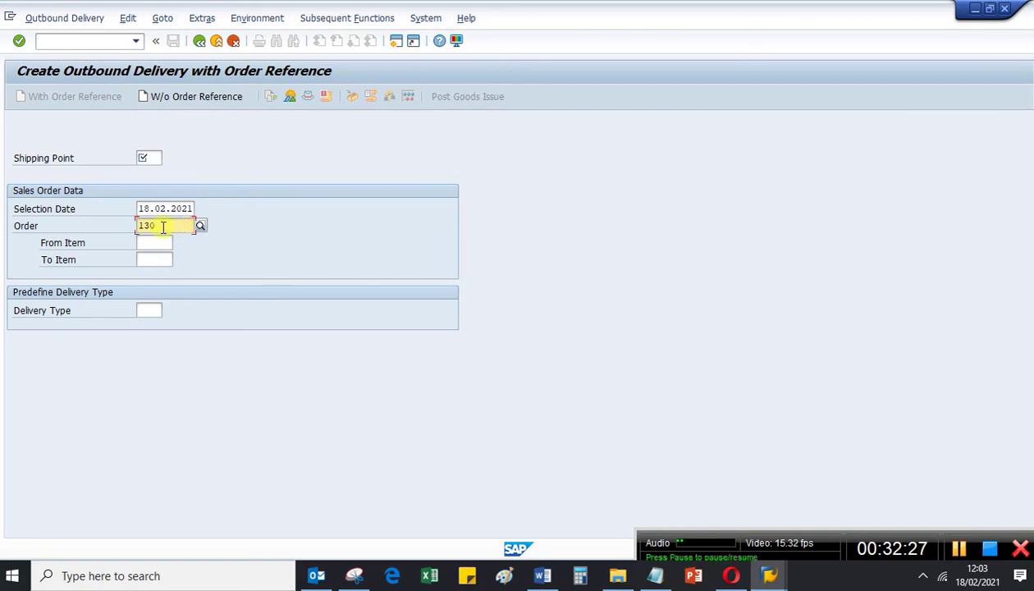
click(159, 160)
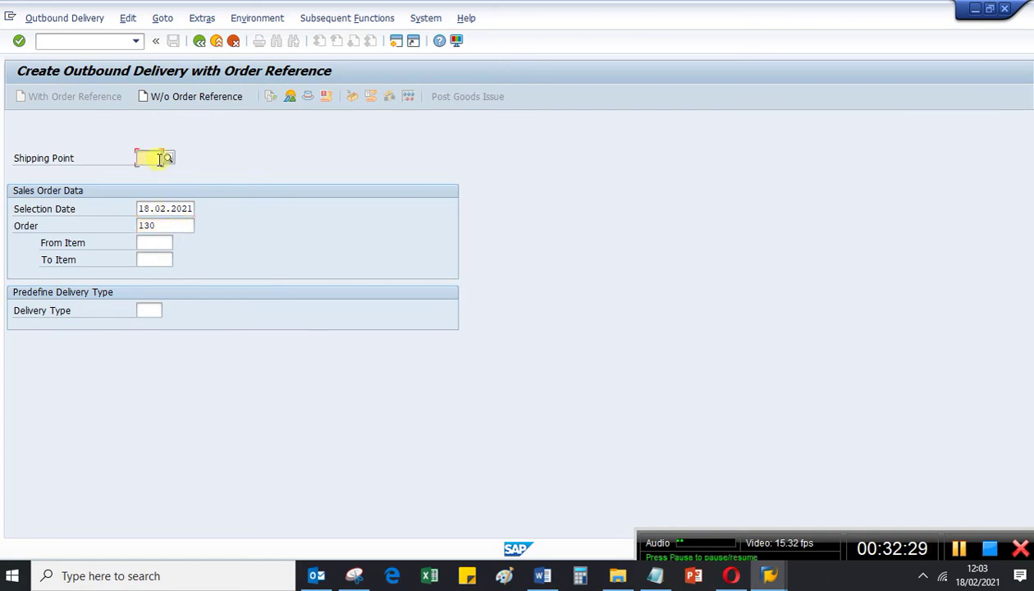
click(159, 158)
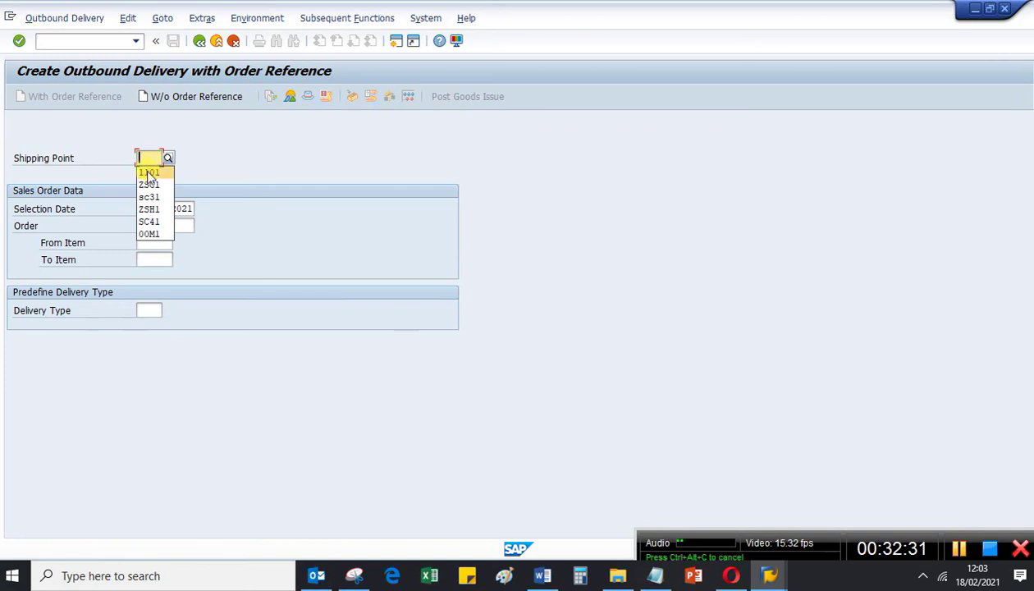
click(150, 174)
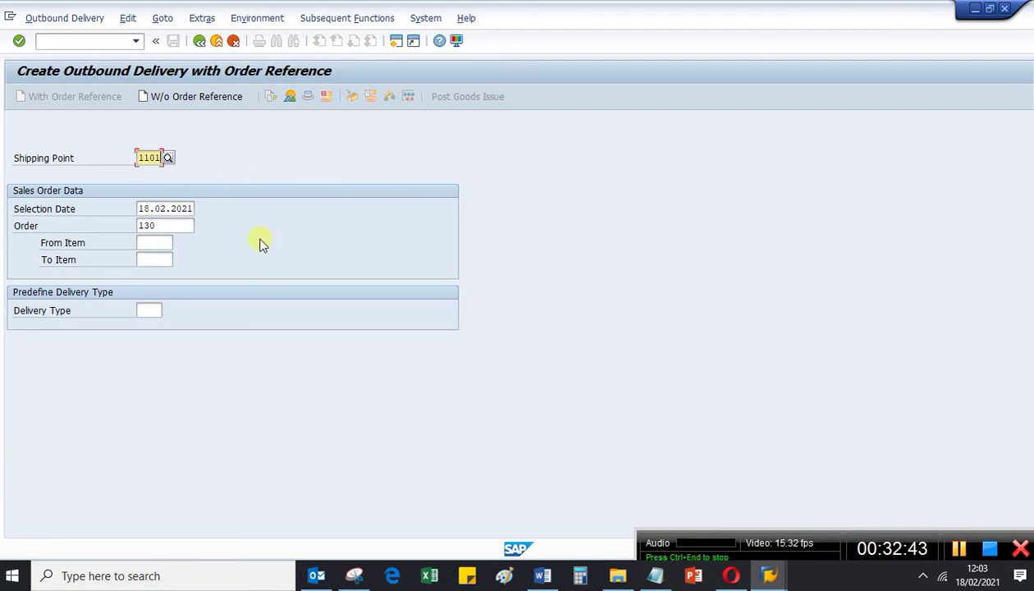
key(Return)
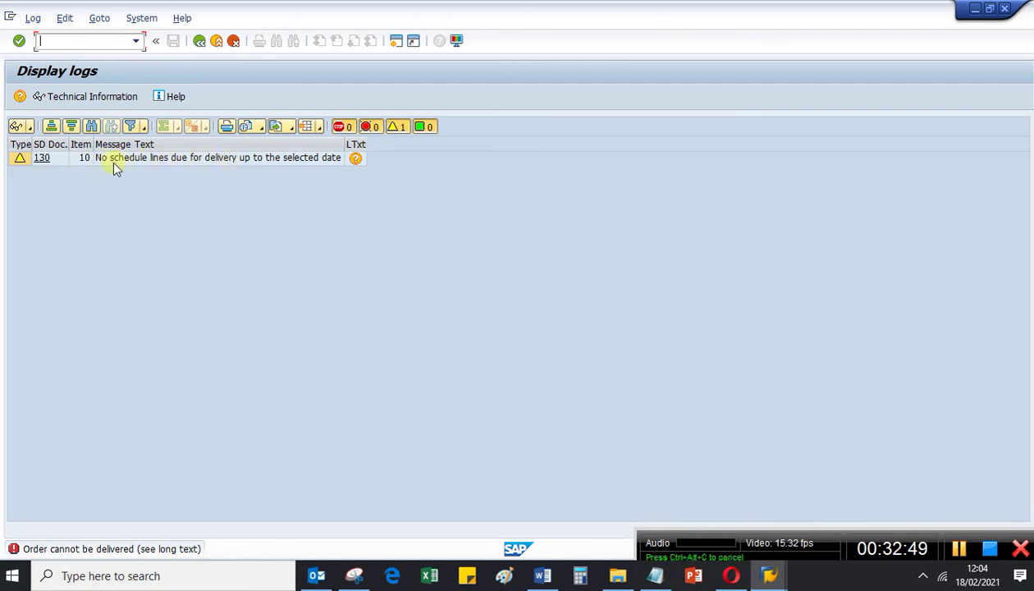
click(200, 42)
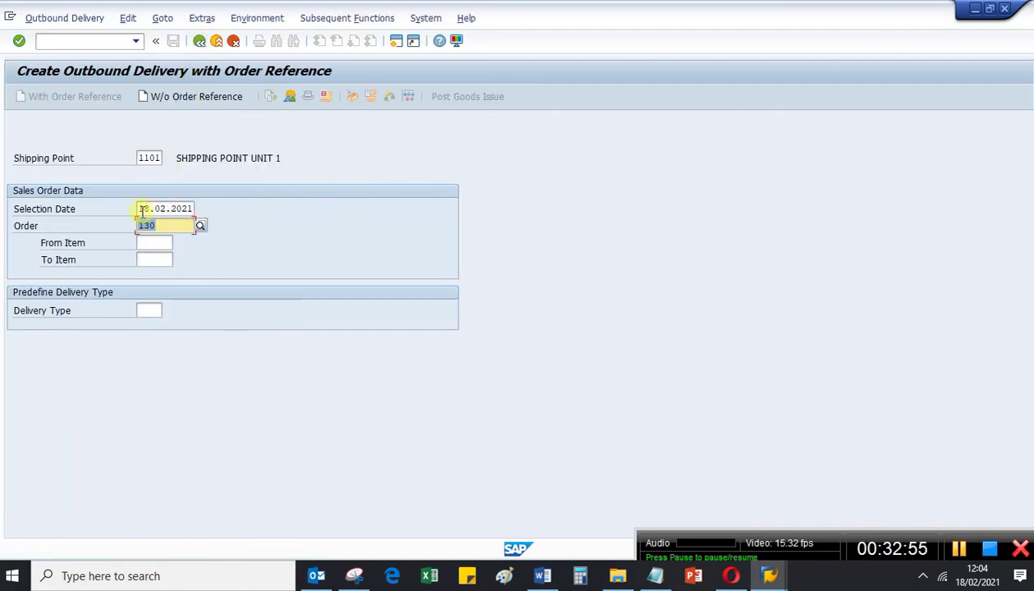
Open the same sales order for editing with transaction VA02.
click(82, 41)
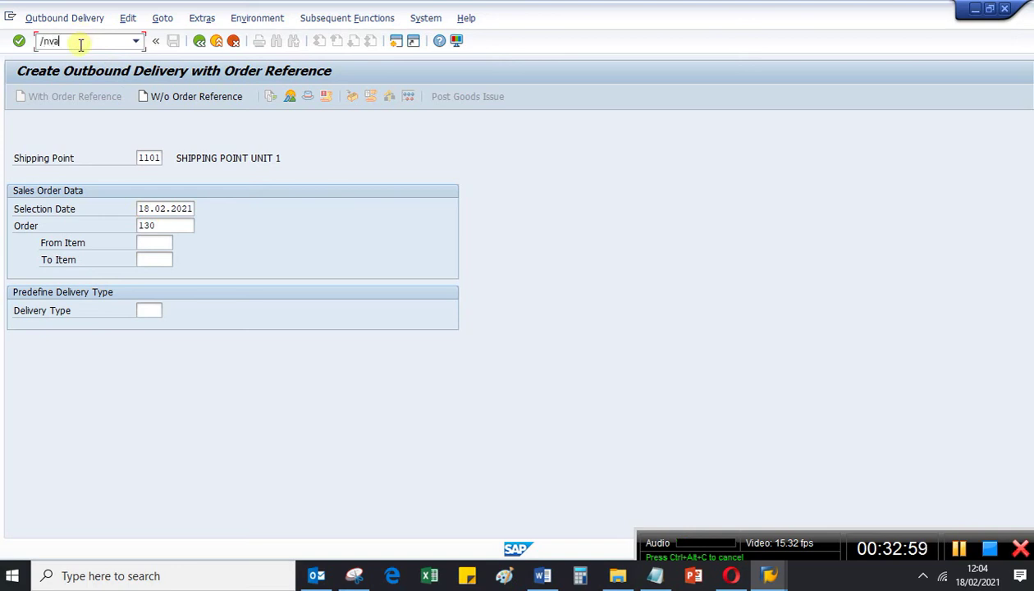
text(/nva02)
key(Return)
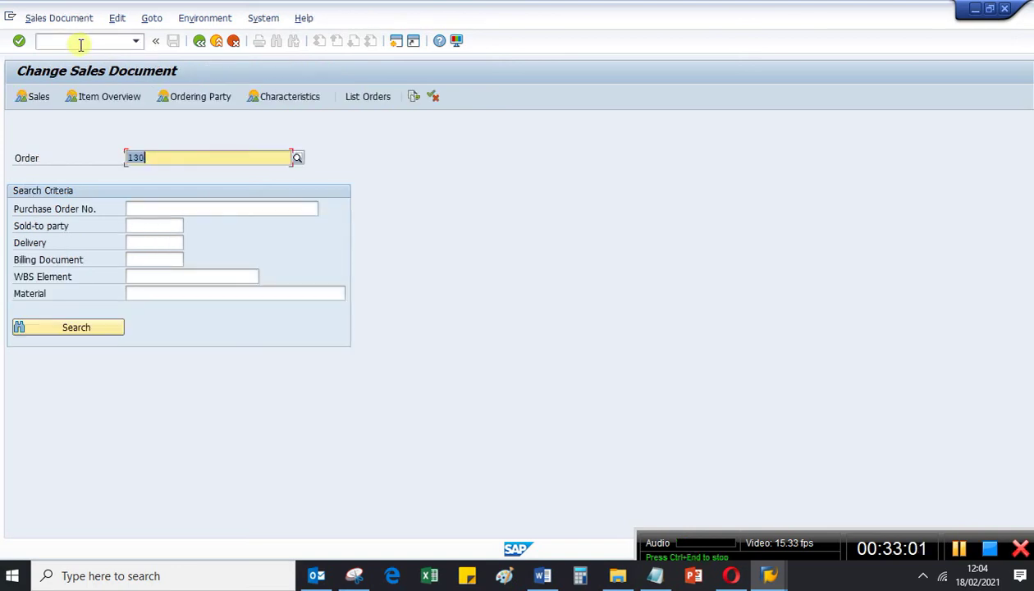
key(Return)
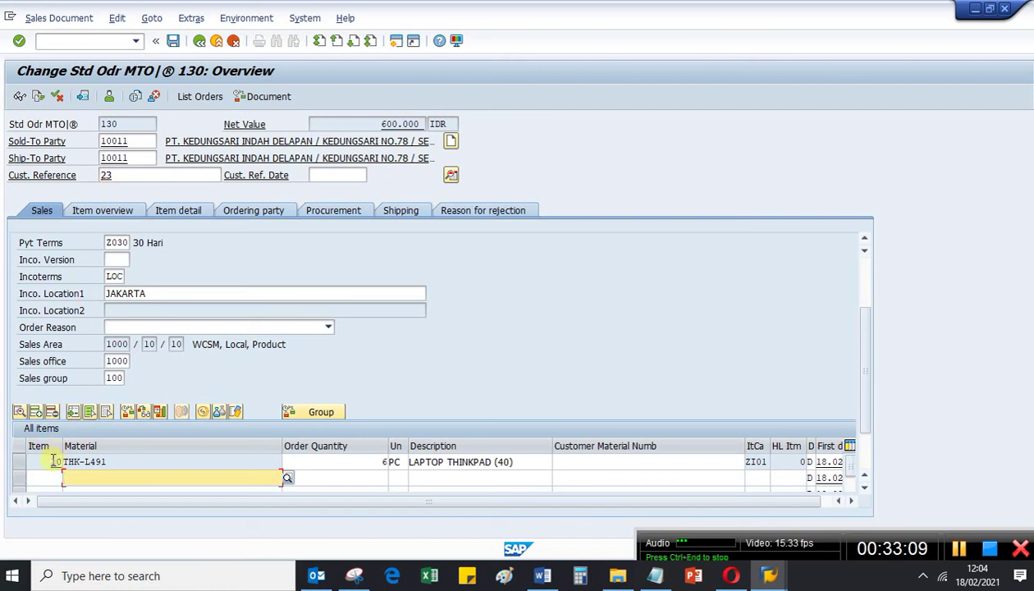
Open the shipping data of item 10, THK-L491, and set its storage location to 1111.
click(22, 462)
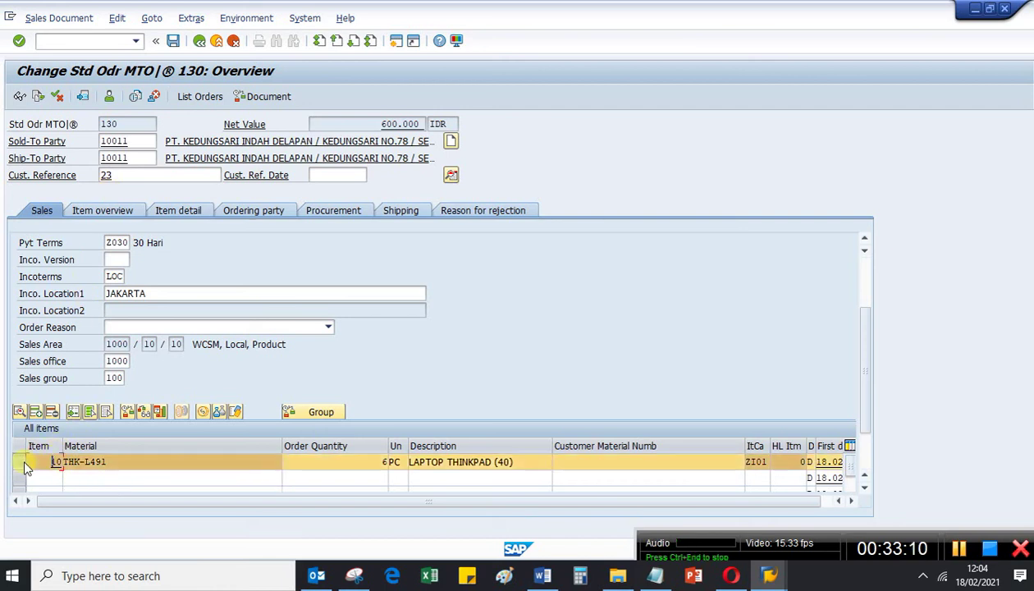
double_click(86, 464)
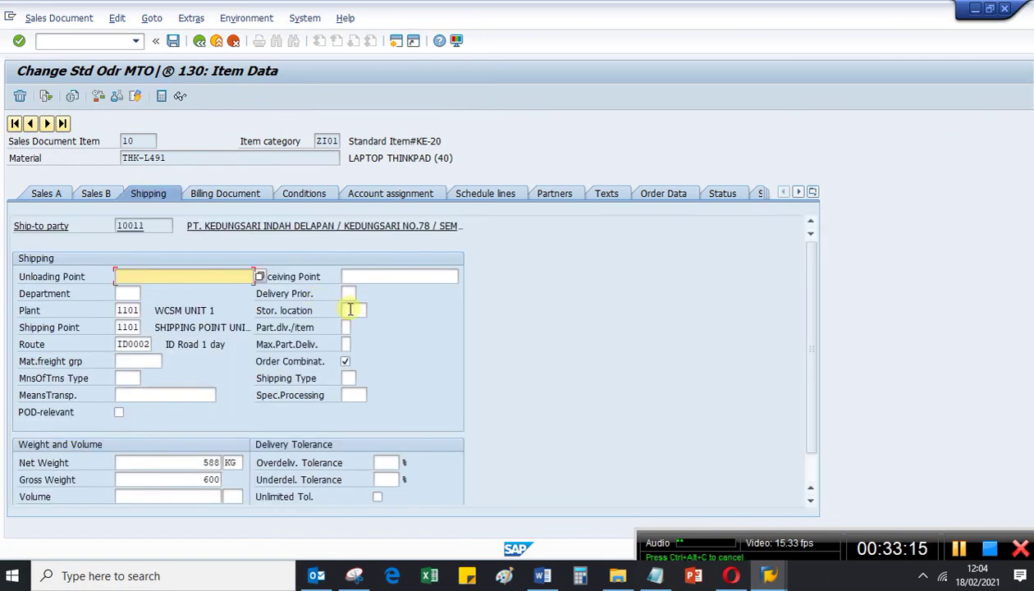
click(350, 309)
click(350, 309)
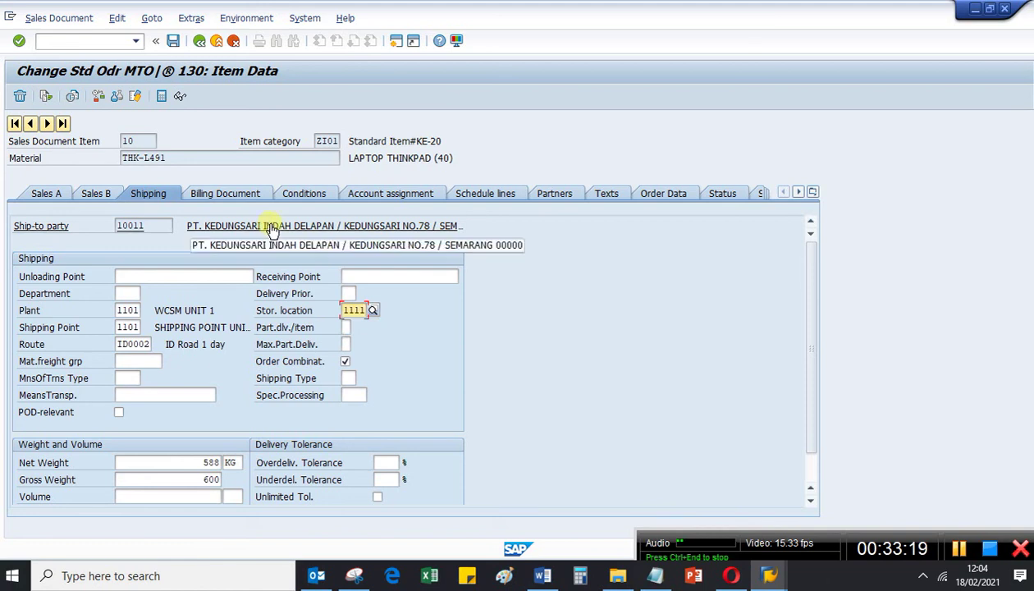
Run the availability check for item 10, THK-L491, accept the one-time delivery proposal, and save the sales order.
click(203, 45)
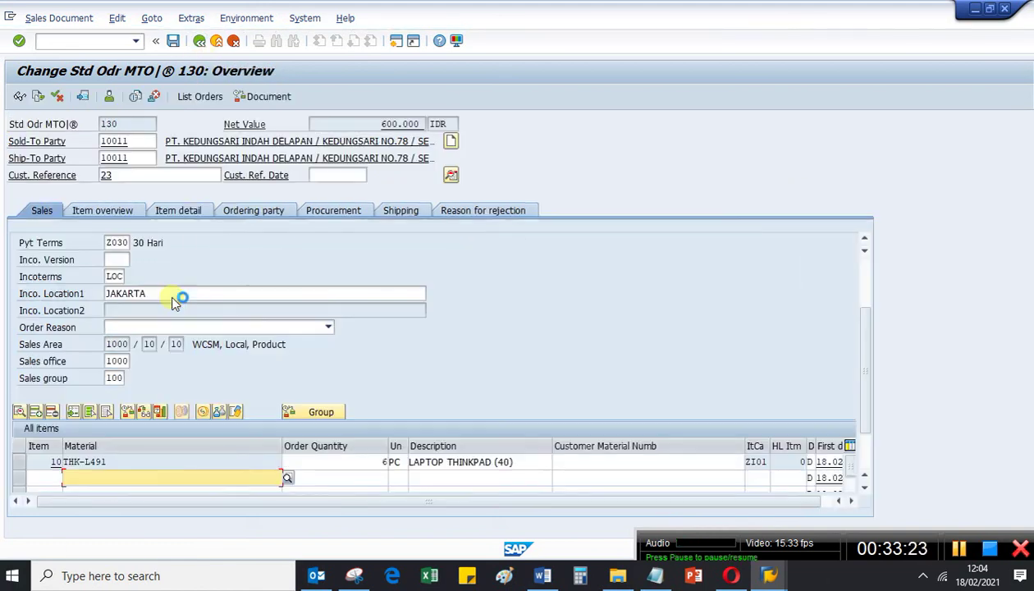
click(24, 462)
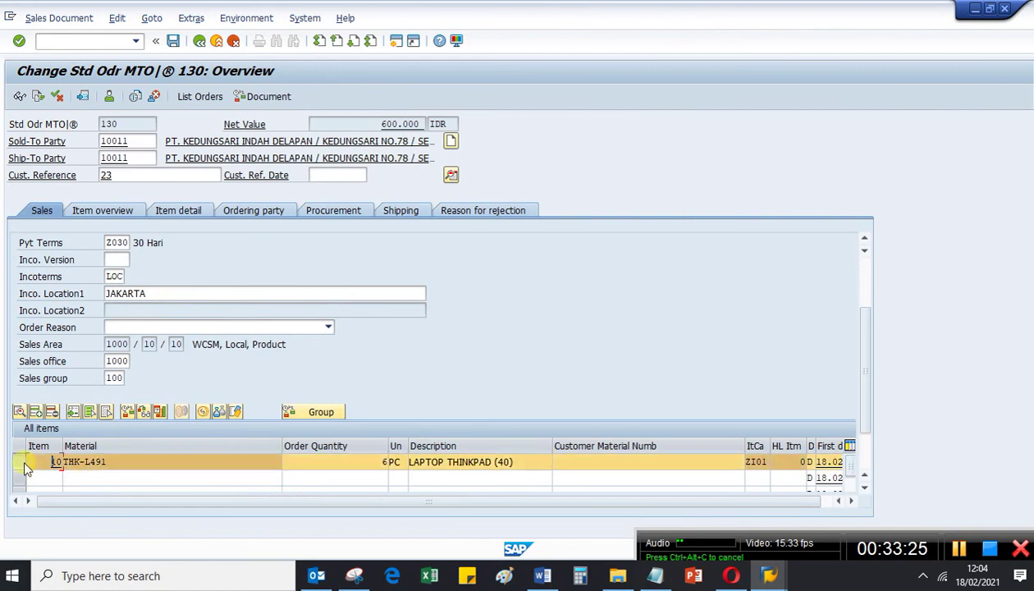
click(127, 412)
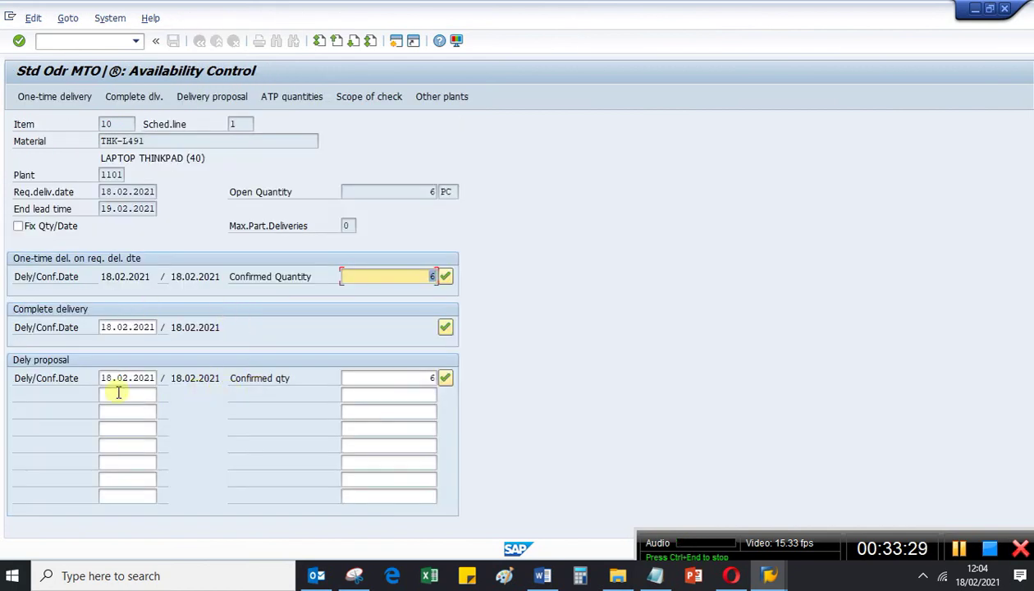
click(386, 378)
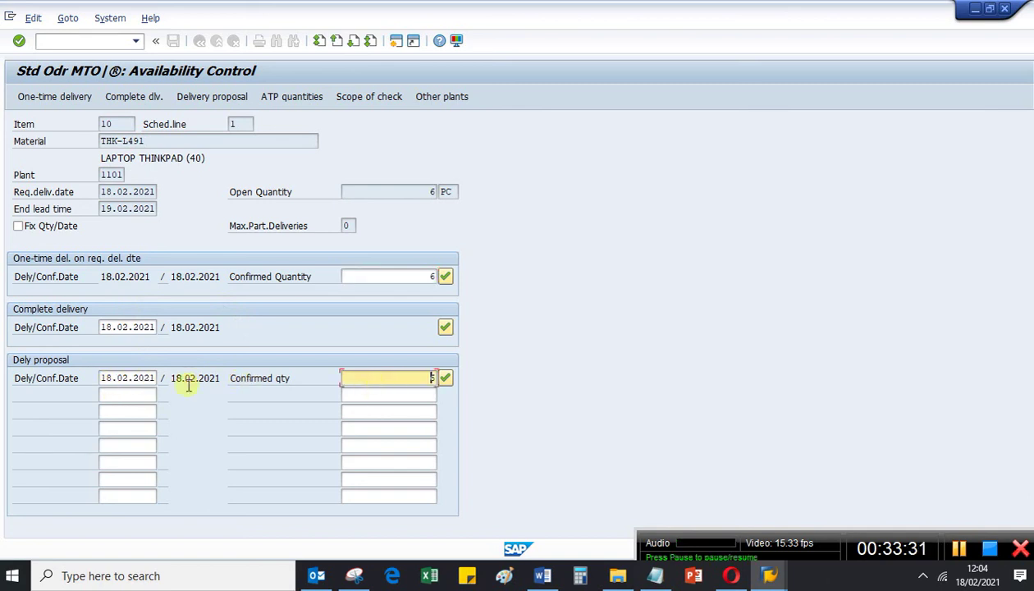
click(53, 96)
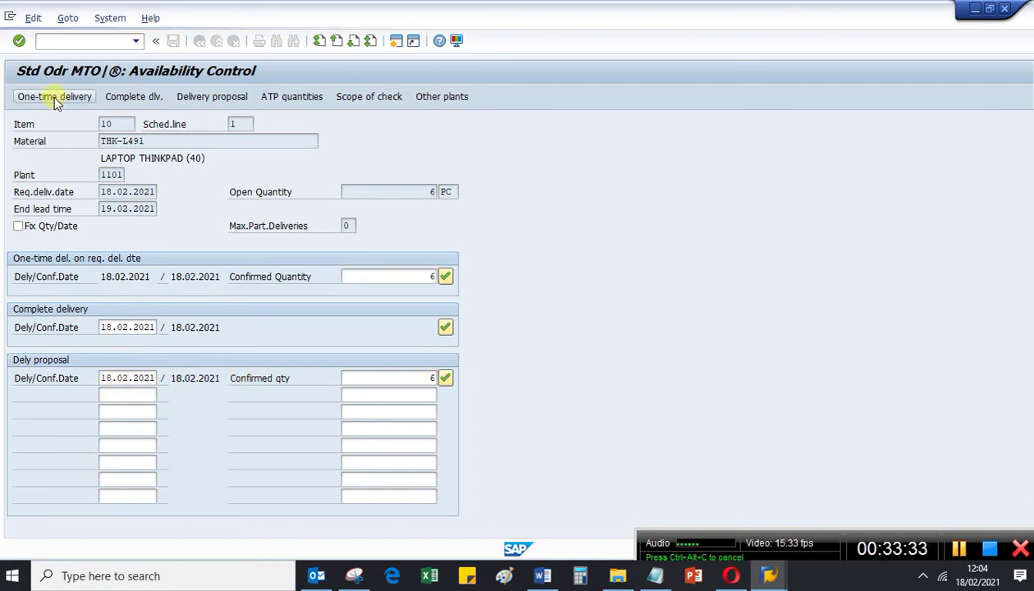
click(173, 41)
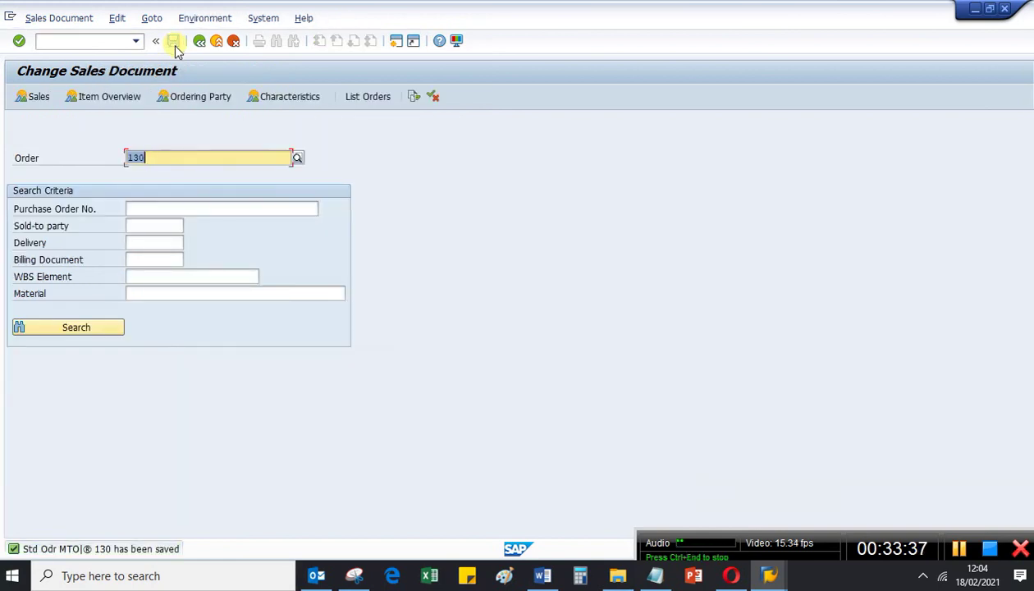
Start the outbound delivery with transaction VL01N for the prefilled sales order, using shipping point 1101 and selection date 18.02.2021.
click(93, 41)
text(/nvl)
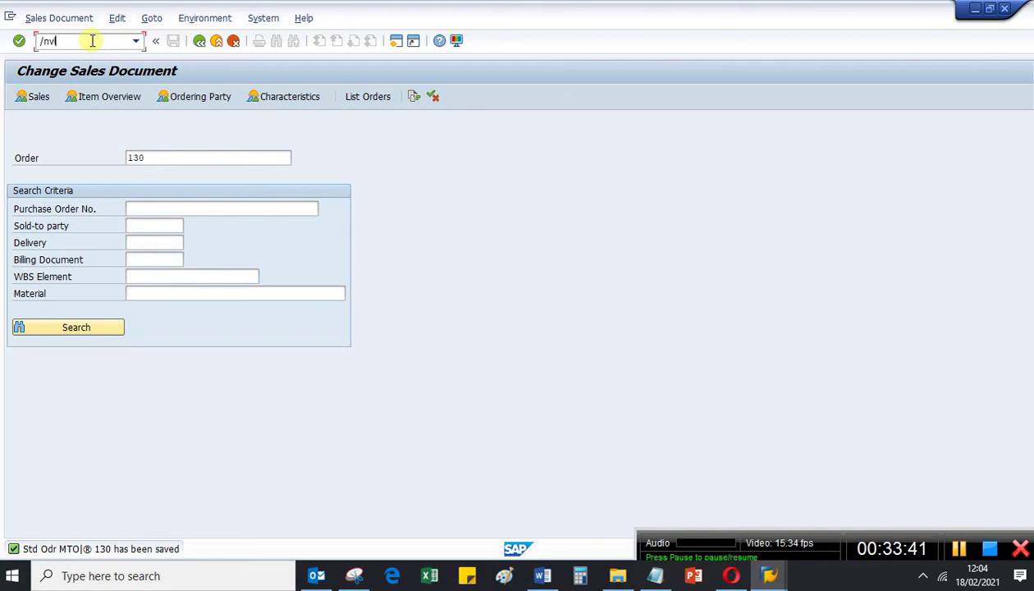
text(01n)
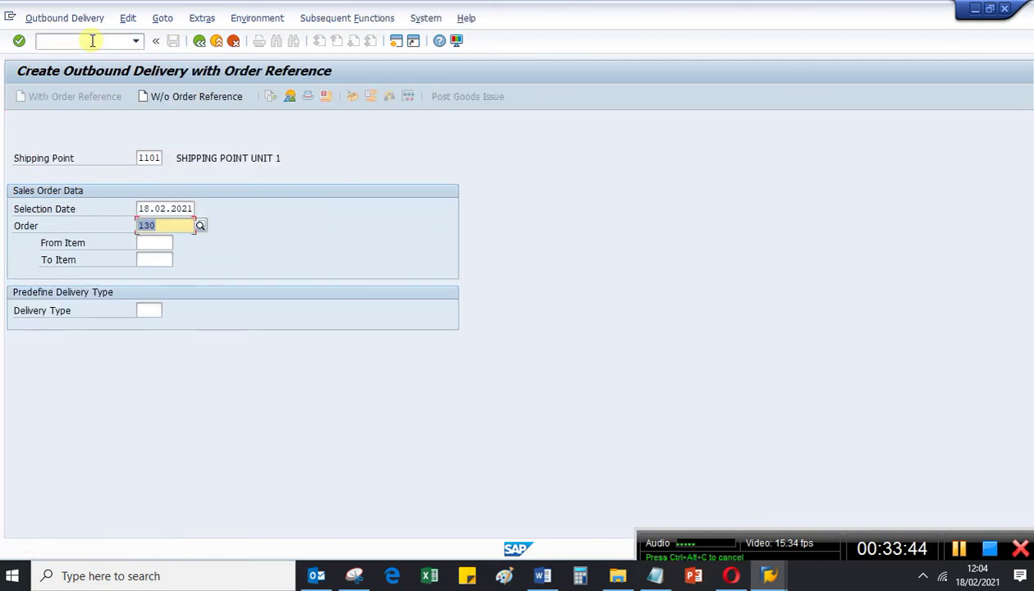
key(Return)
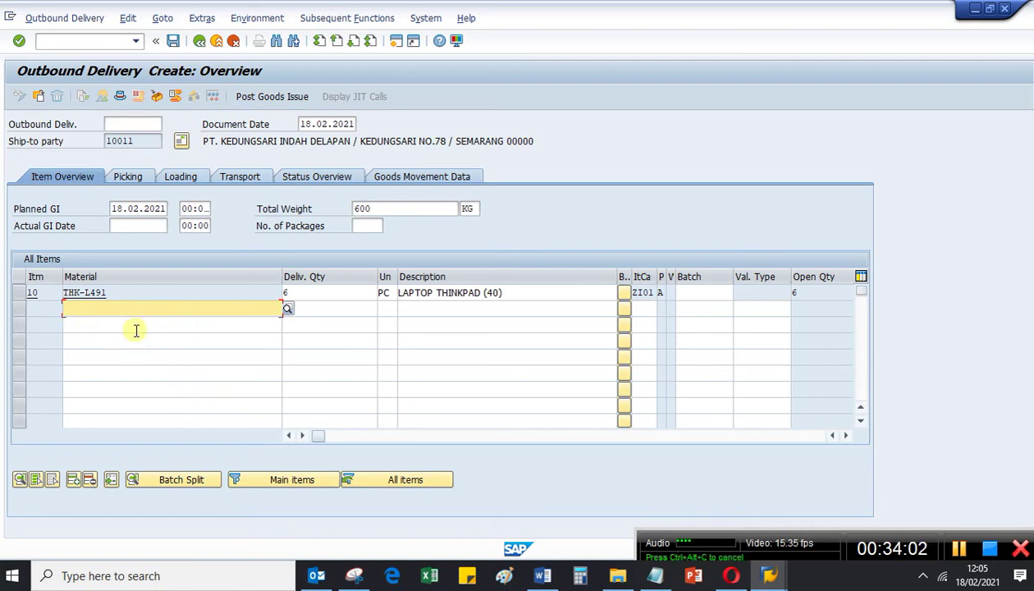
click(584, 294)
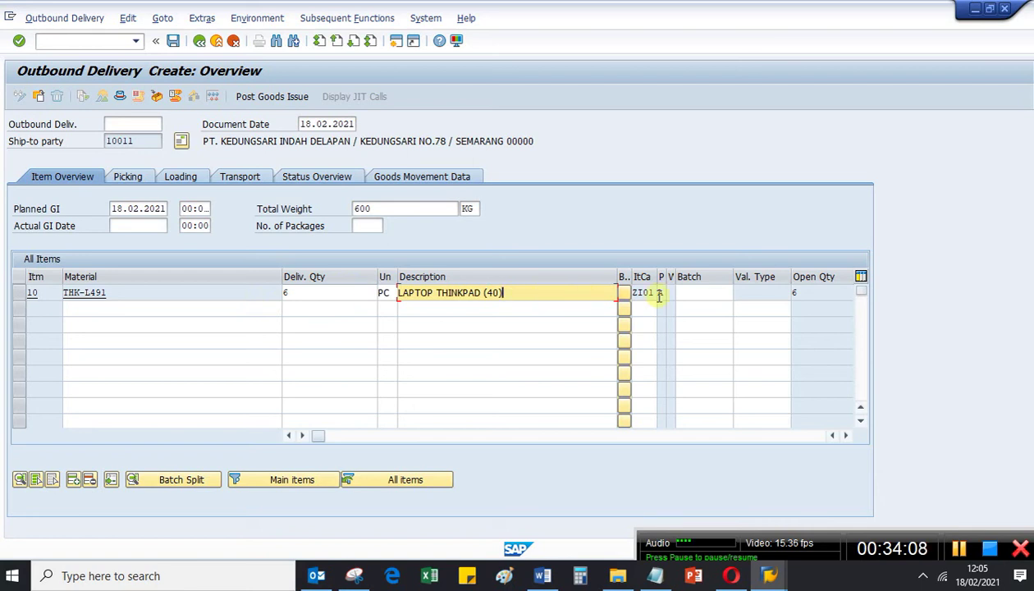
click(706, 294)
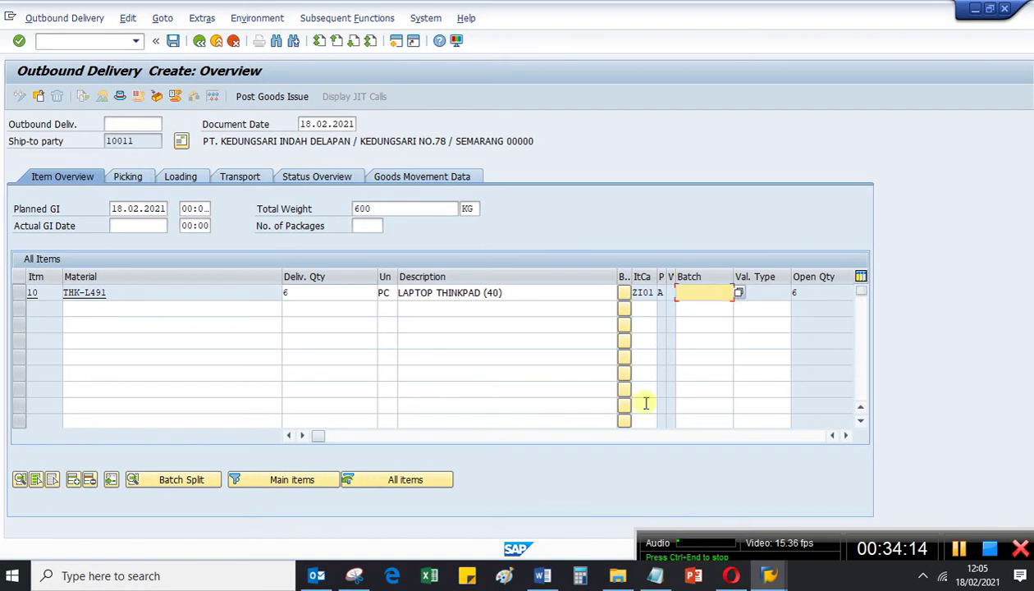
click(770, 576)
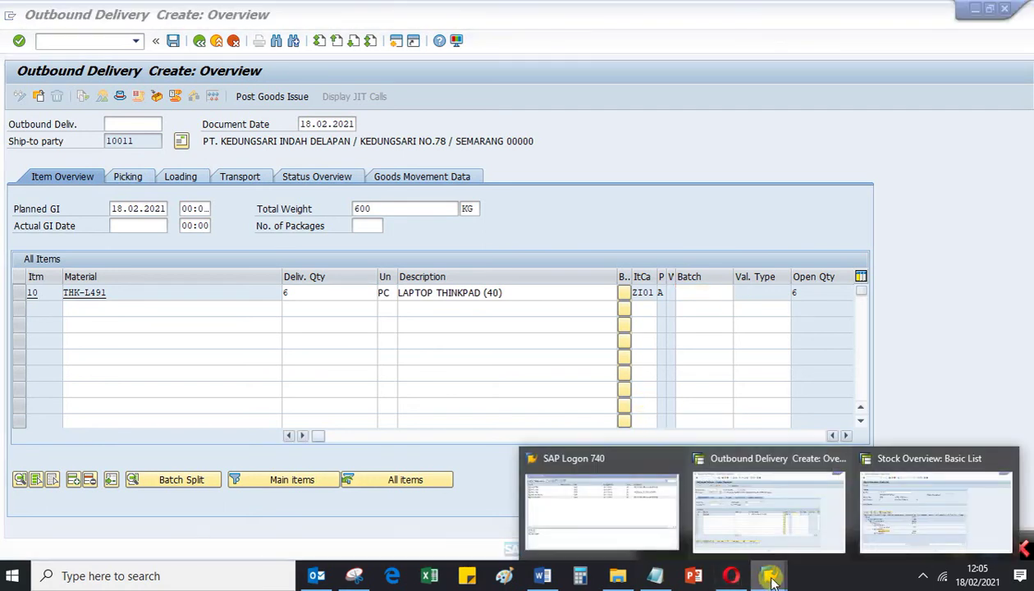
click(904, 503)
click(137, 397)
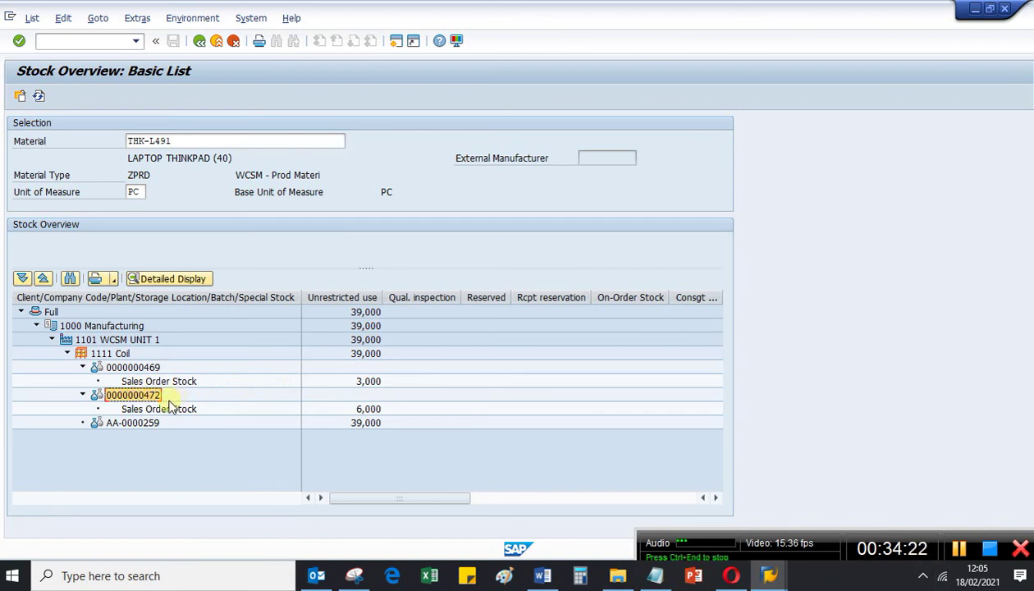
double_click(161, 410)
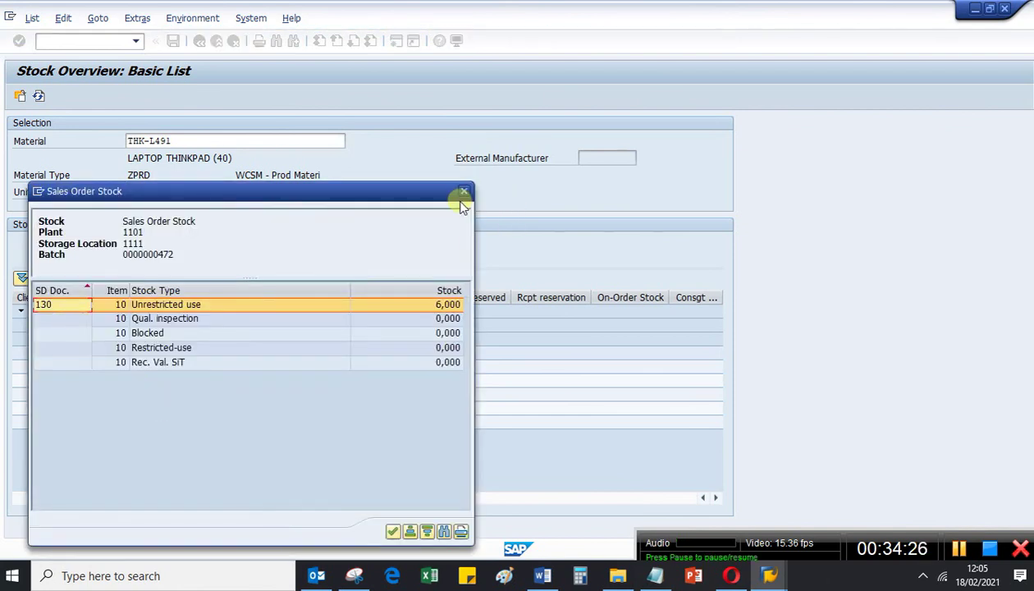
click(463, 192)
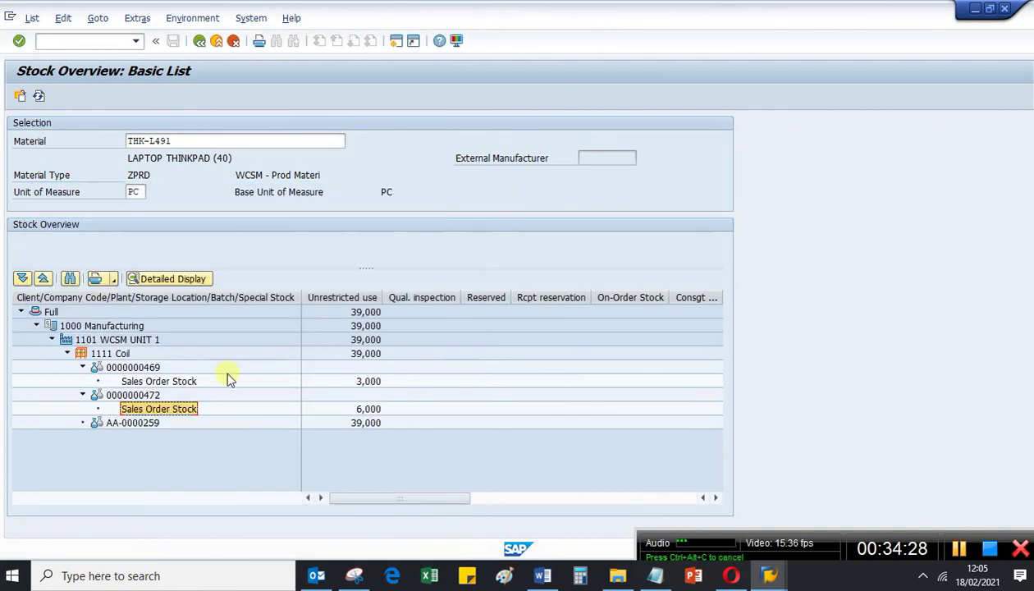
click(771, 571)
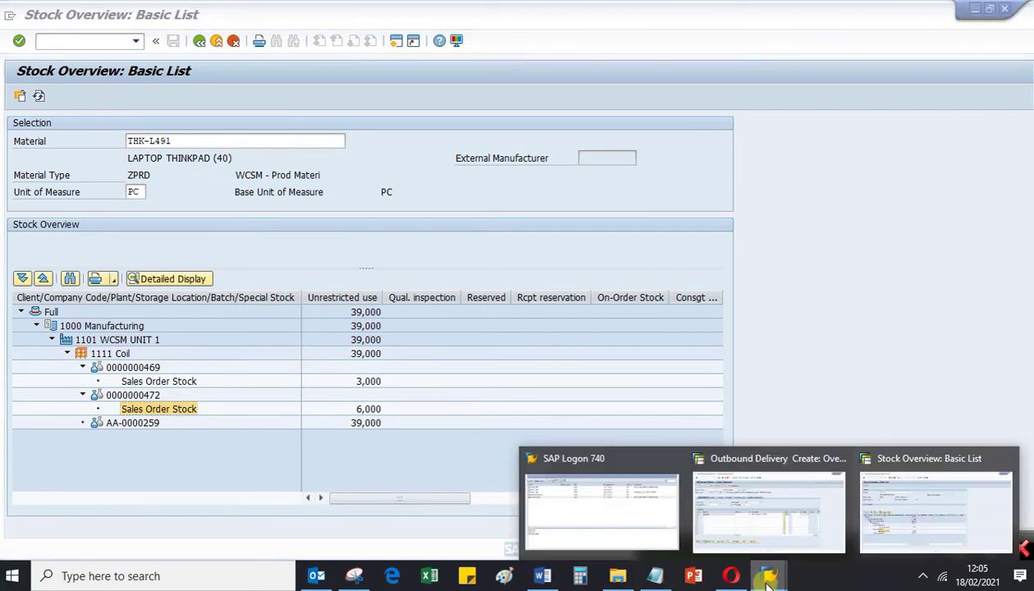
click(783, 513)
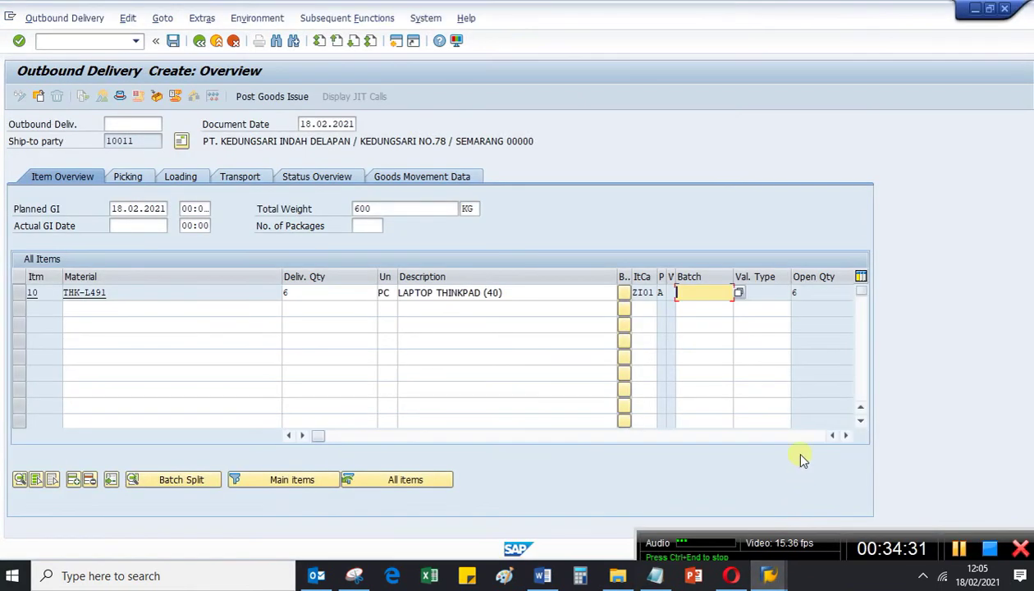
click(738, 293)
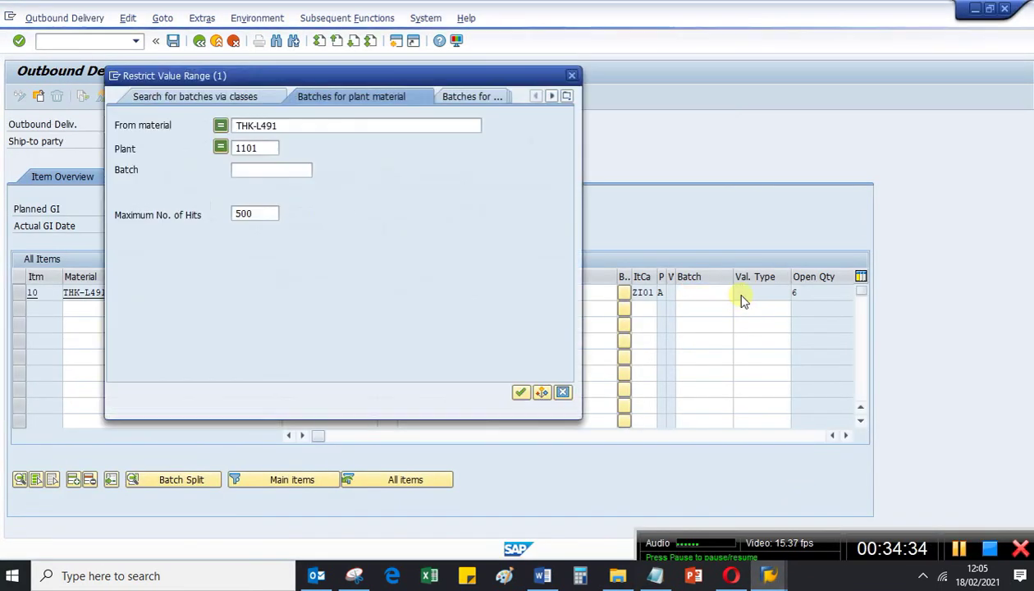
click(517, 392)
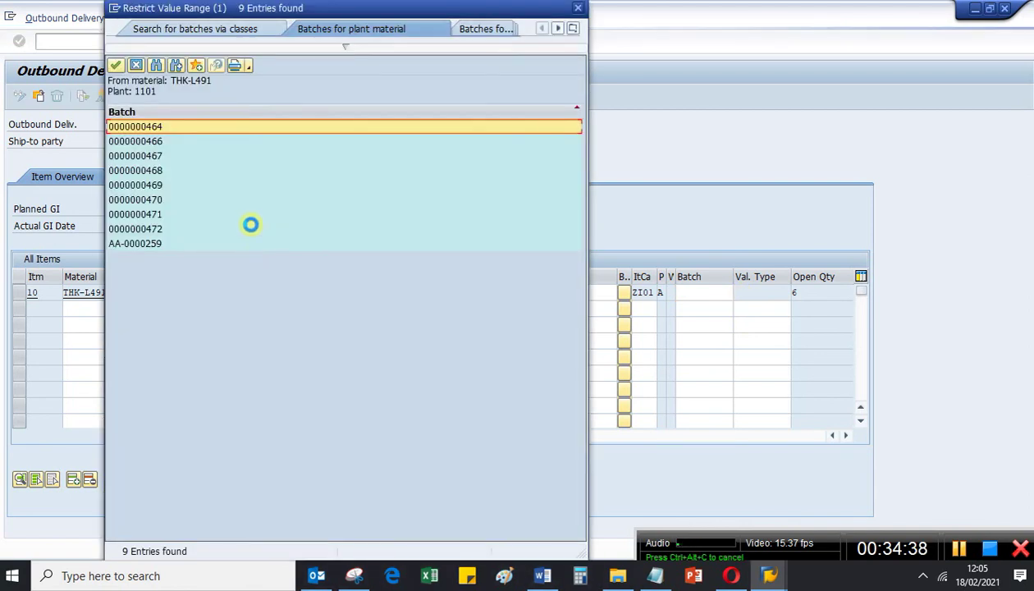
click(150, 232)
double_click(150, 231)
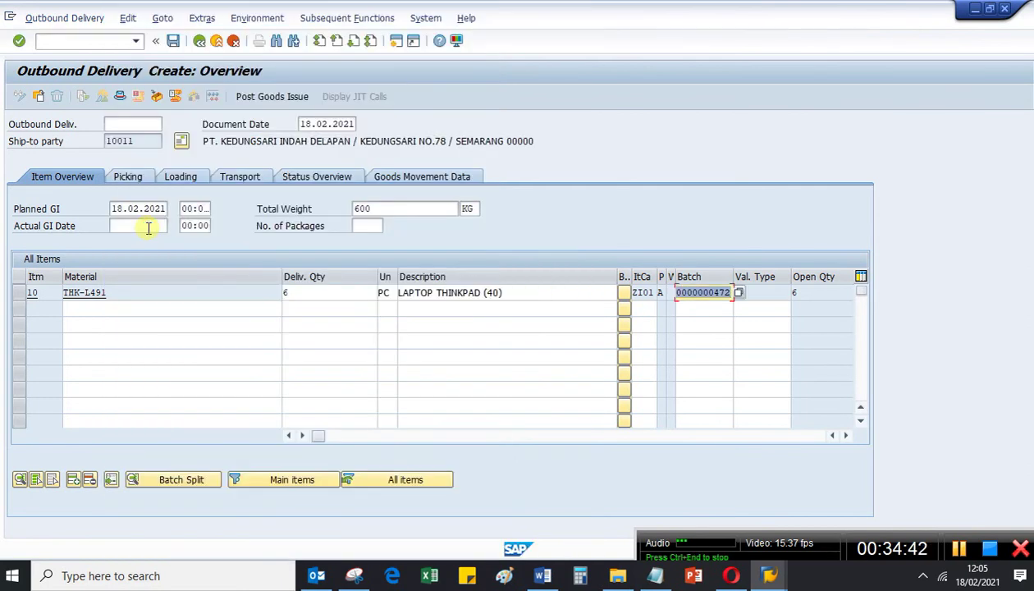
key(Return)
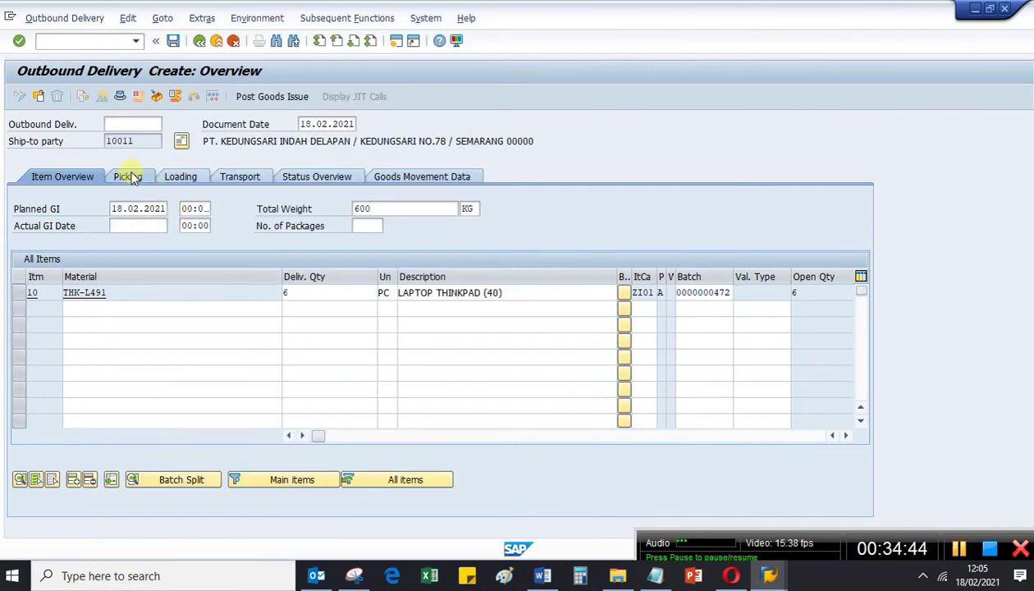
Enter a picked quantity of 6 PC for item 10 in the picking data and save the outbound delivery.
click(127, 176)
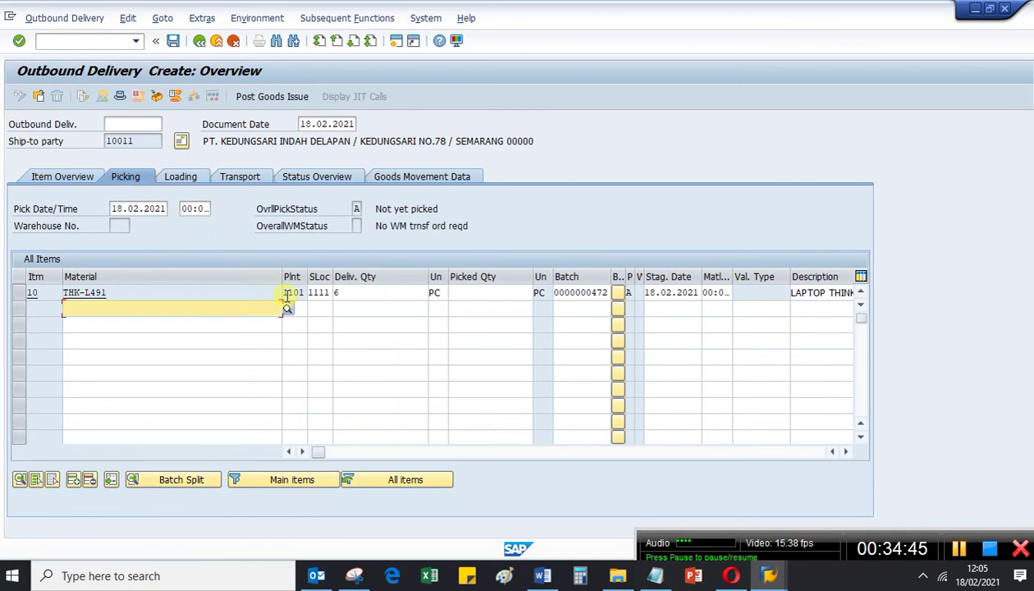
click(474, 297)
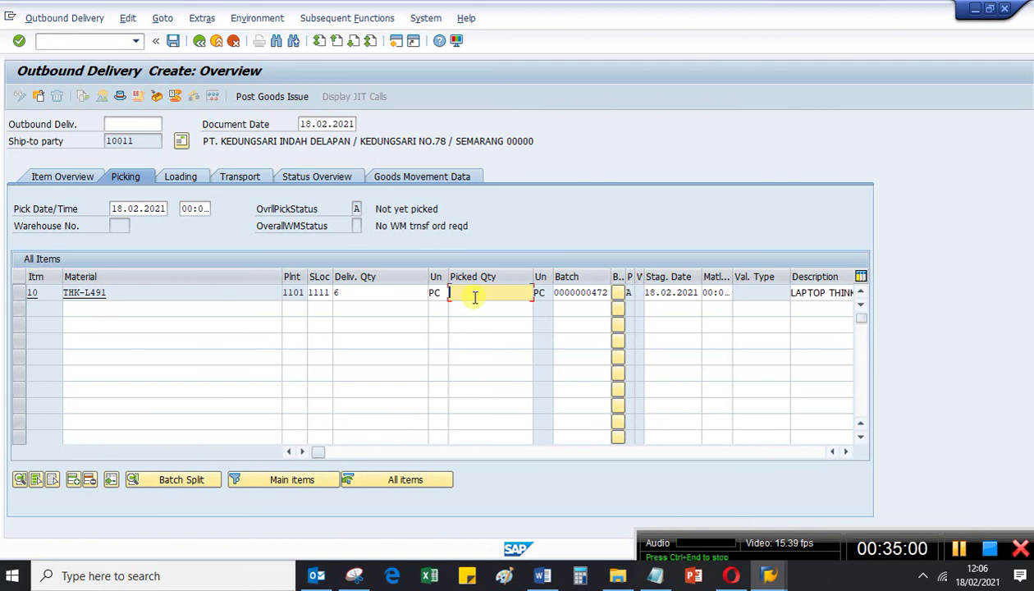
key(Return)
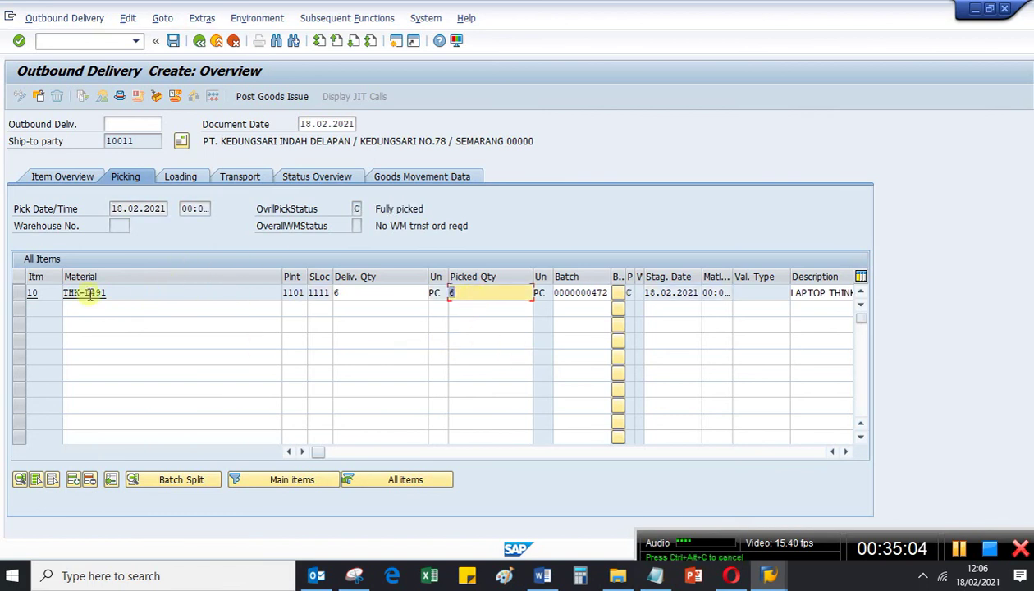
click(374, 294)
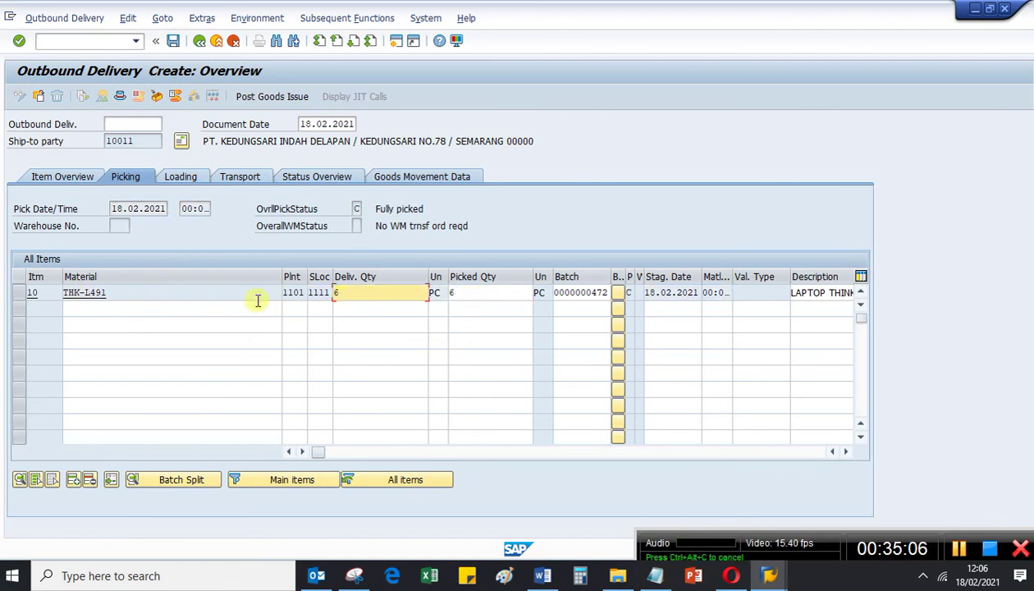
click(173, 41)
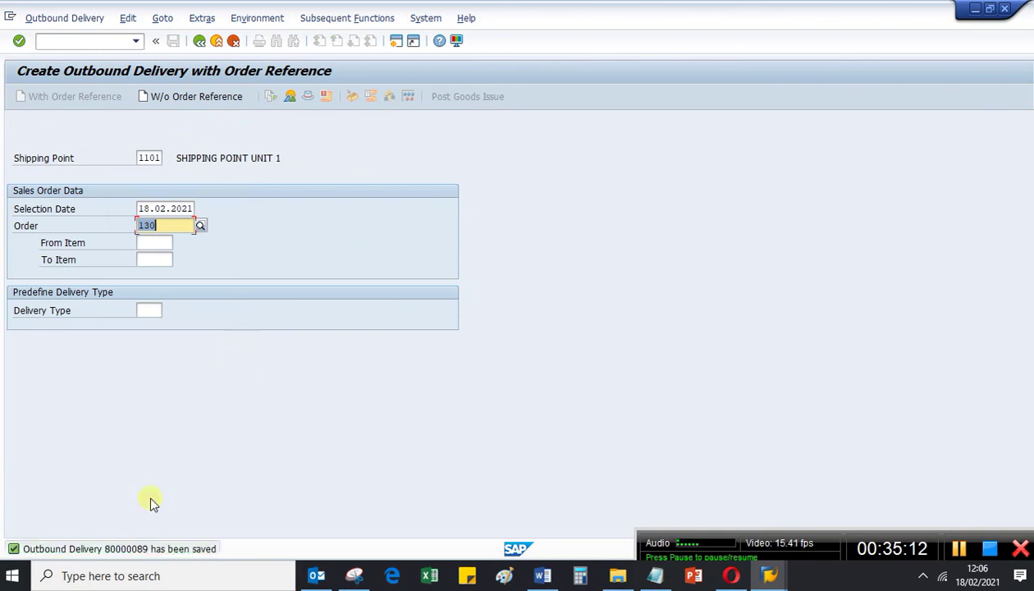
Copy the outbound delivery's saved message text into the untitled Notepad note on a new line below the sales order message.
click(128, 550)
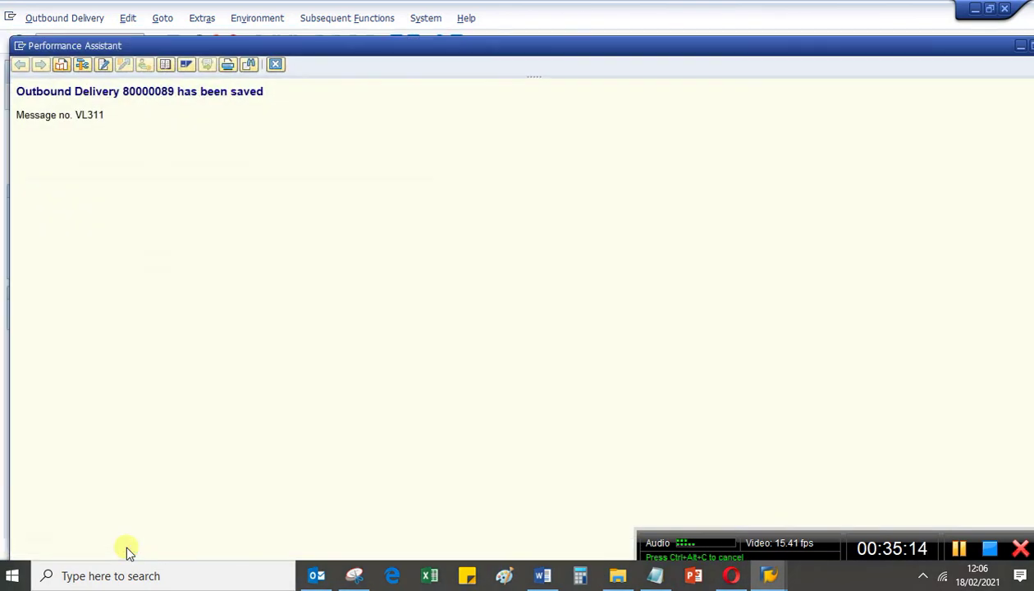
drag(283, 95, 10, 89)
key(ctrl+c)
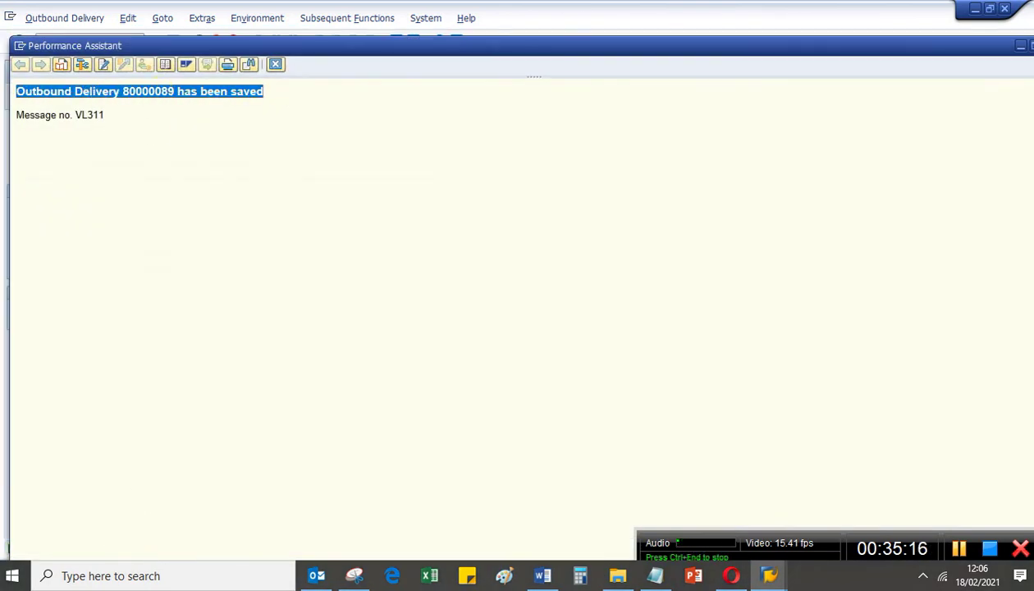
click(728, 578)
click(727, 574)
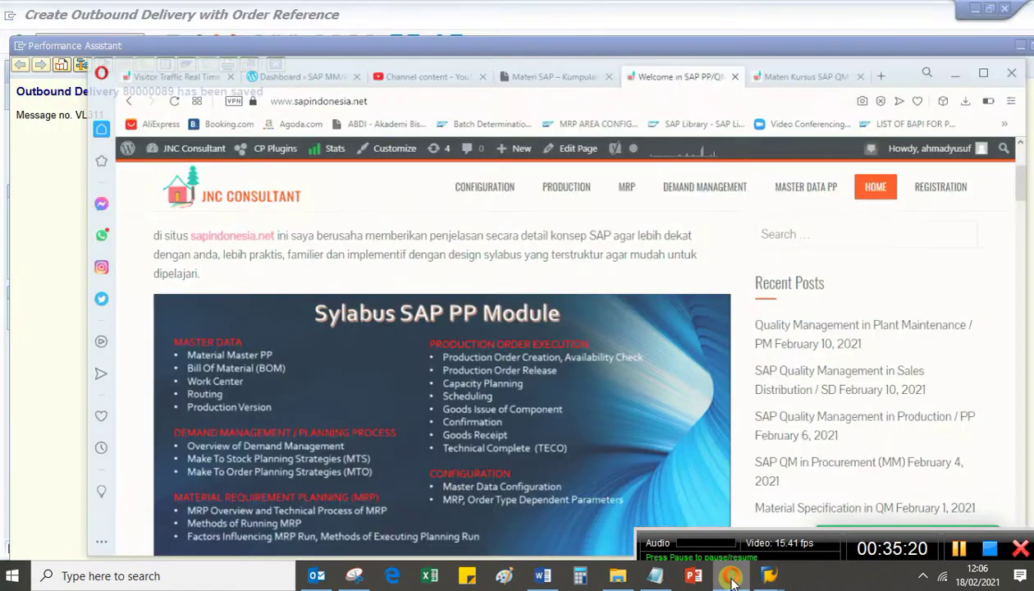
click(666, 578)
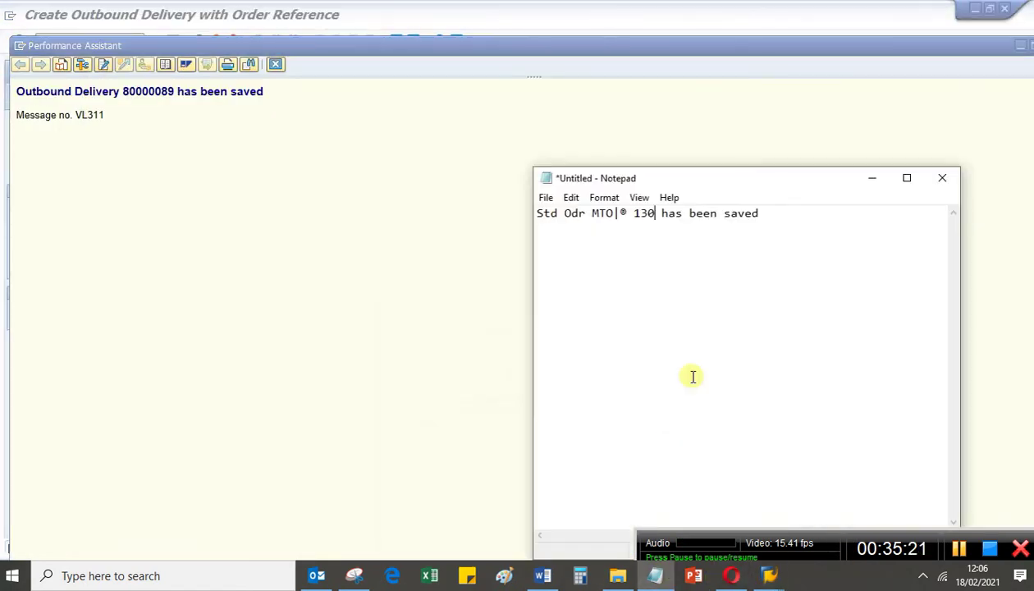
click(784, 216)
key(ctrl+v)
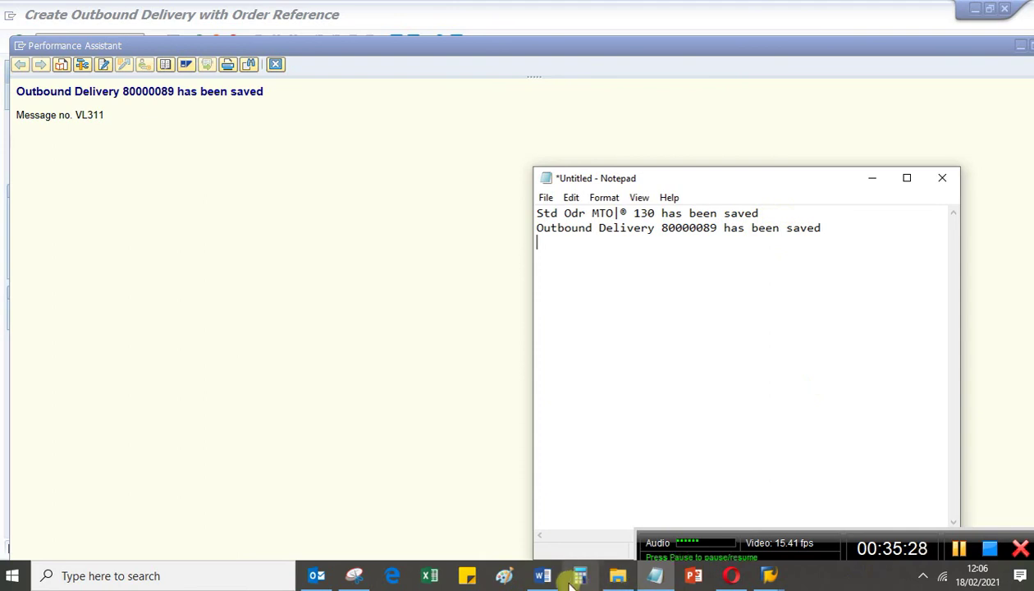
Switch to the Word procedure and review step 10, Result recording, QA32, along with the remaining steps.
click(543, 575)
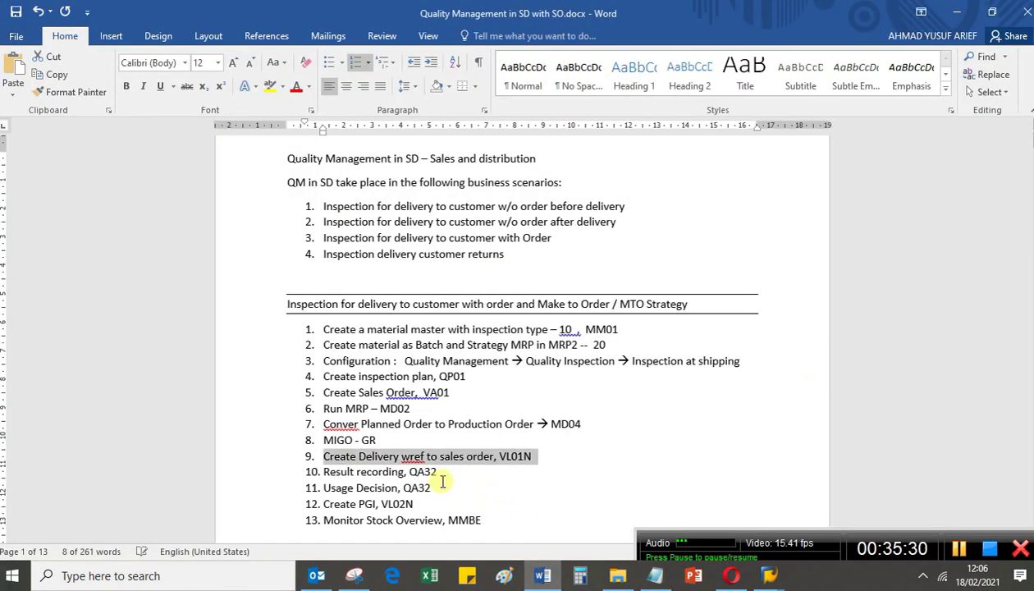
drag(448, 474, 316, 464)
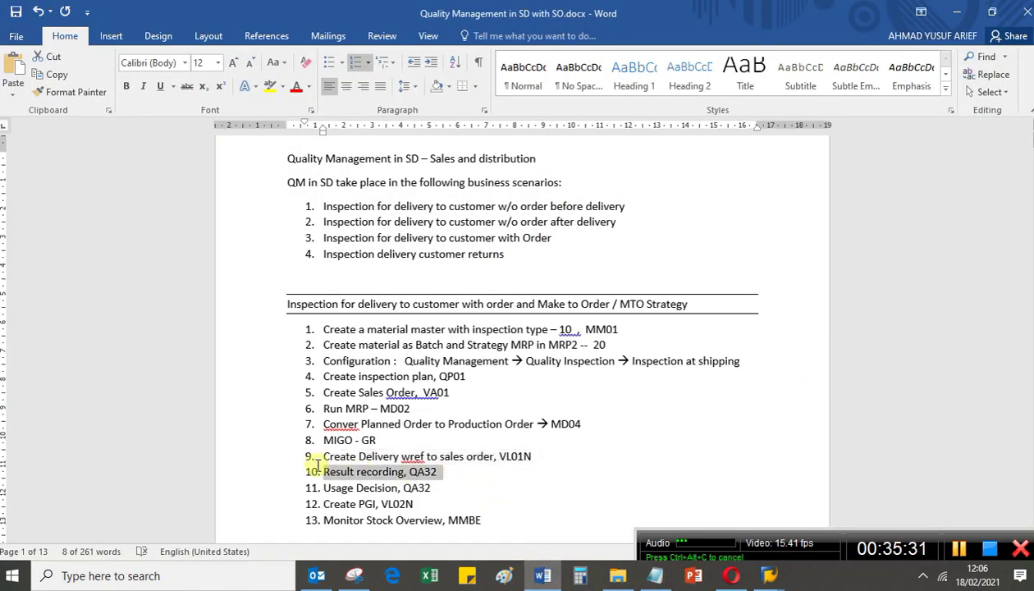
click(445, 477)
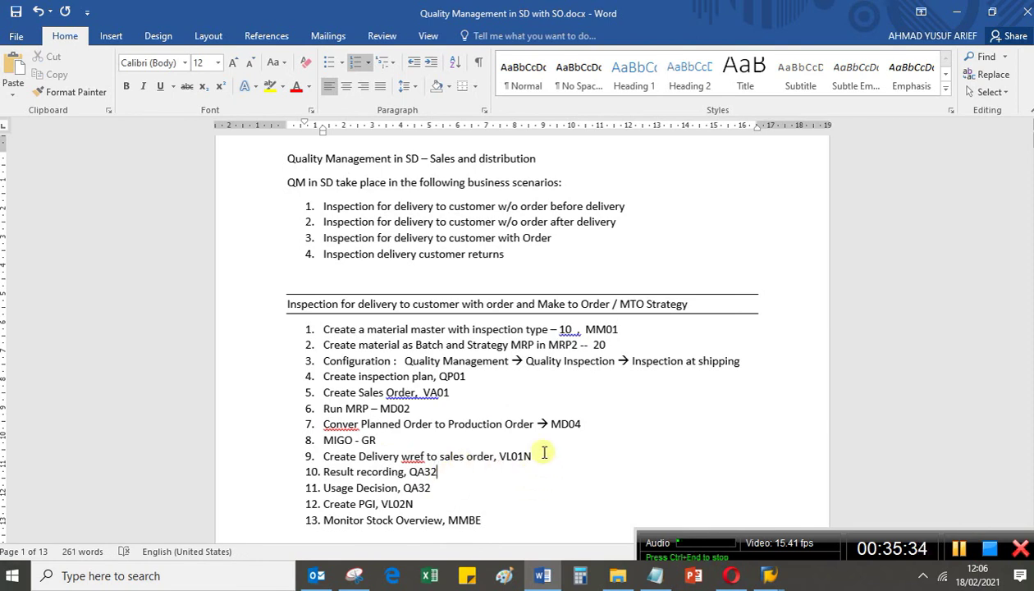
scroll(544, 452, down, 2)
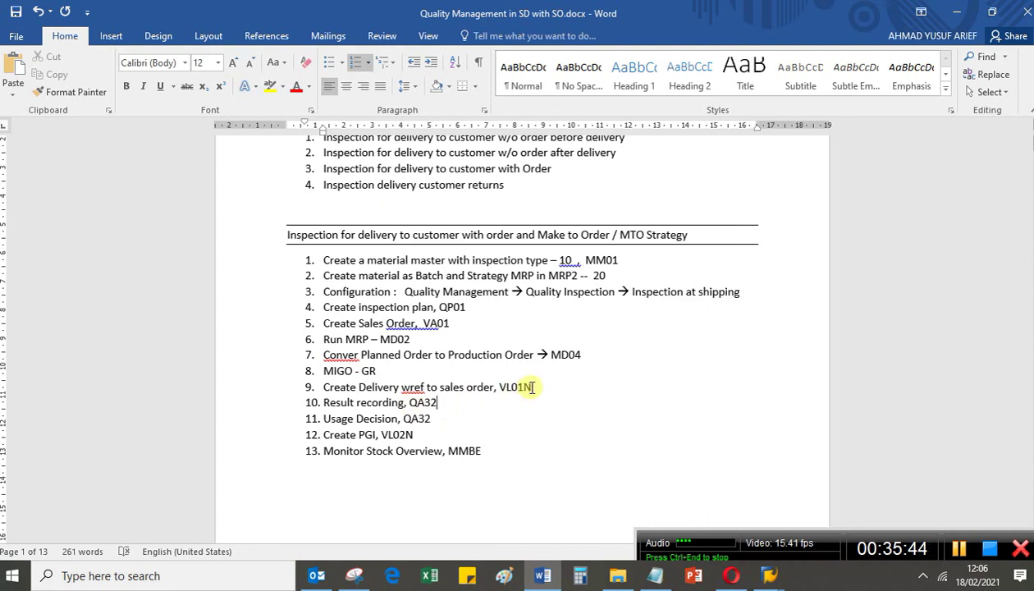
Review procedure step 9 in Word, then switch to the SAP outbound delivery session and open the inspection lot selection transaction.
drag(533, 387, 307, 386)
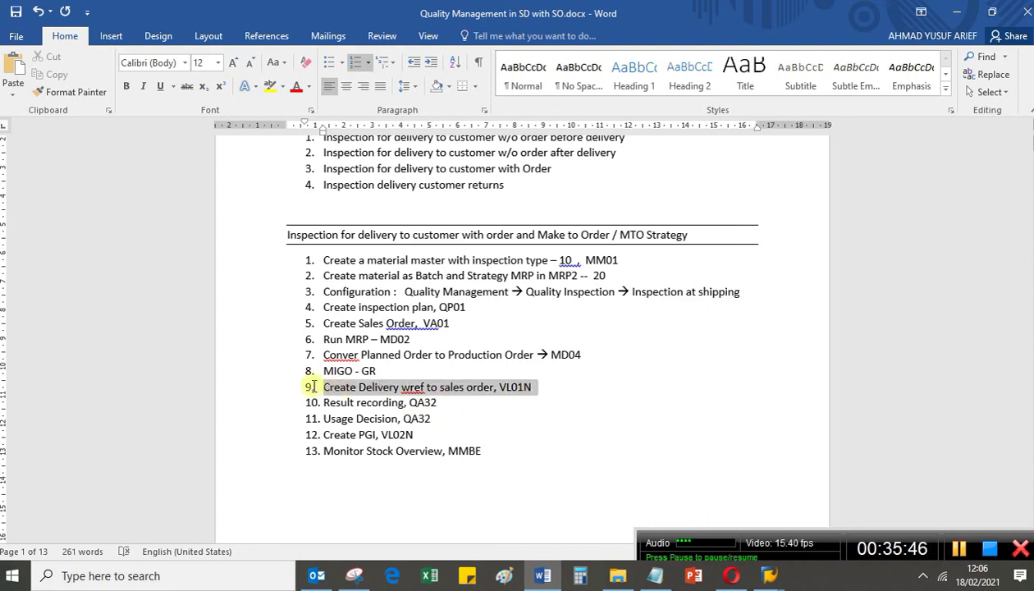
click(539, 394)
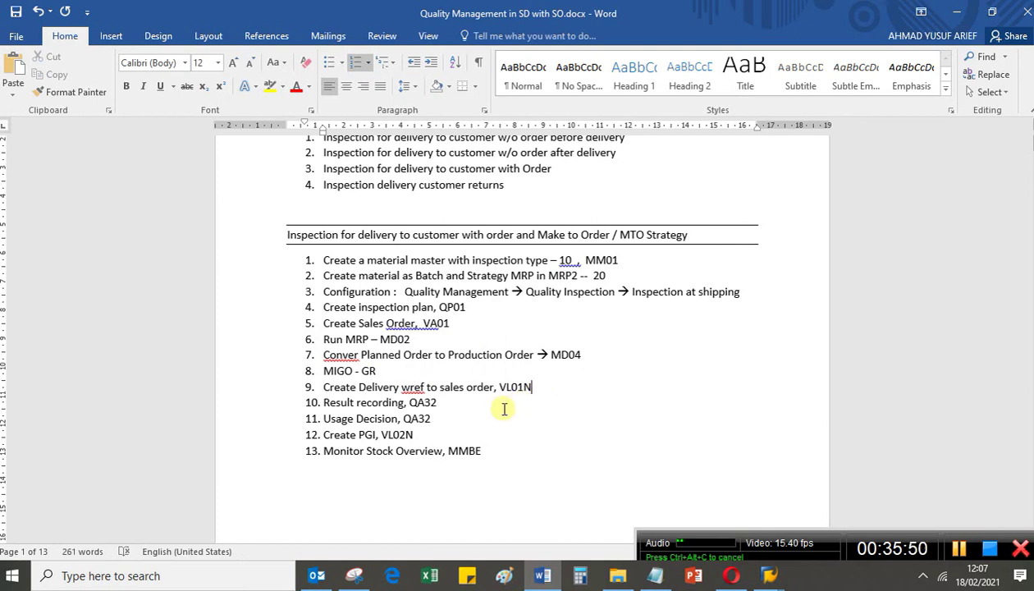
click(769, 575)
click(688, 455)
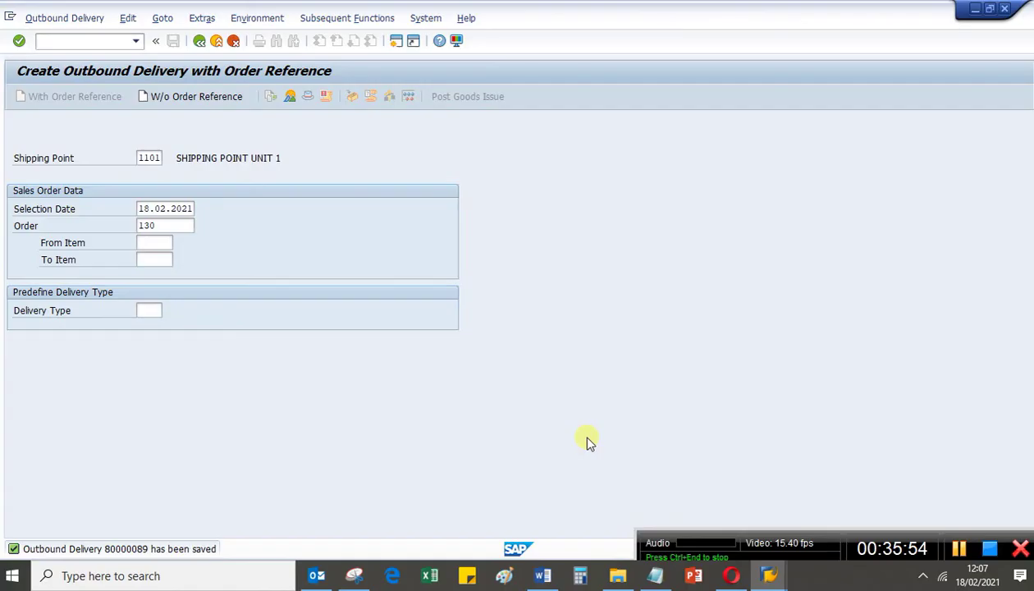
click(57, 40)
text(/nqa3)
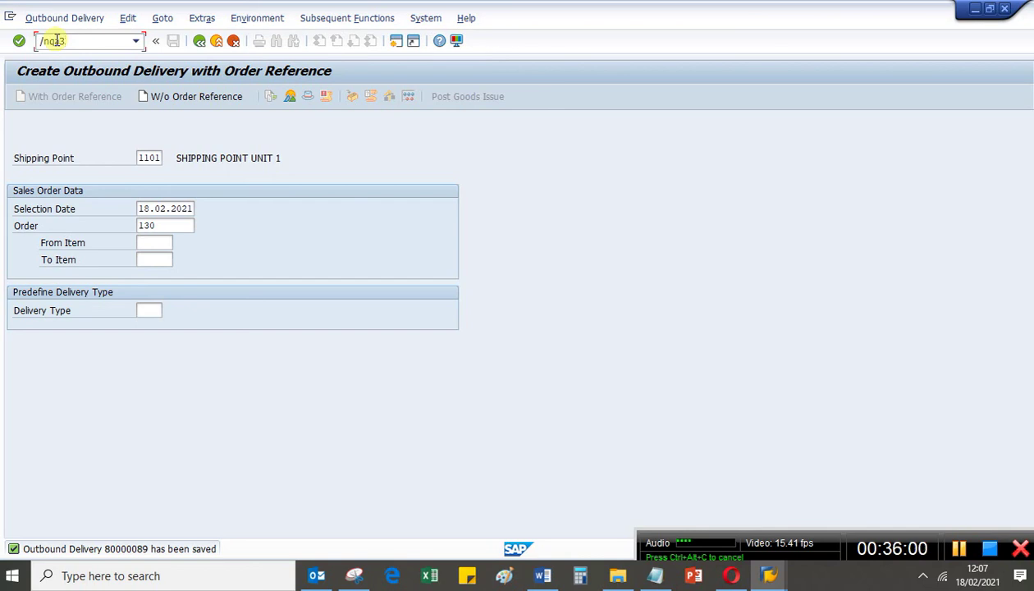
key(Return)
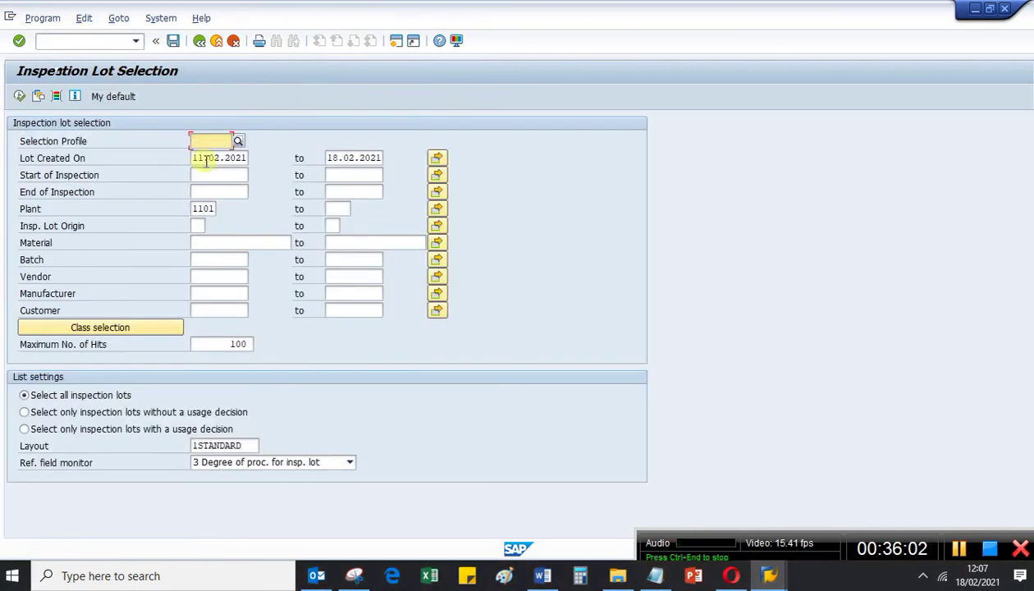
Display the inspection lot worklist for material THK-L491 in plant 1101.
click(213, 243)
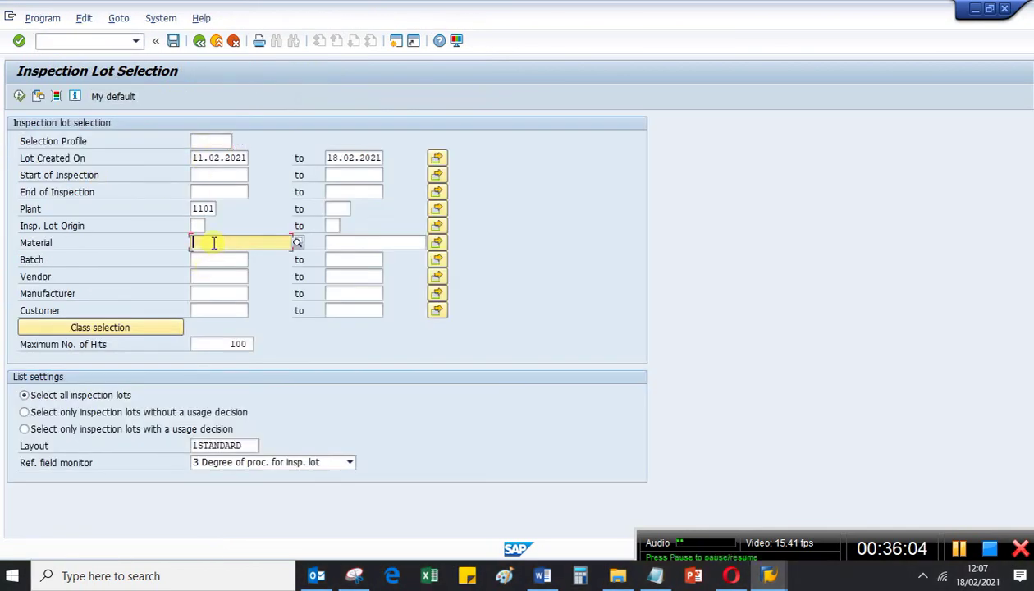
click(214, 243)
click(220, 259)
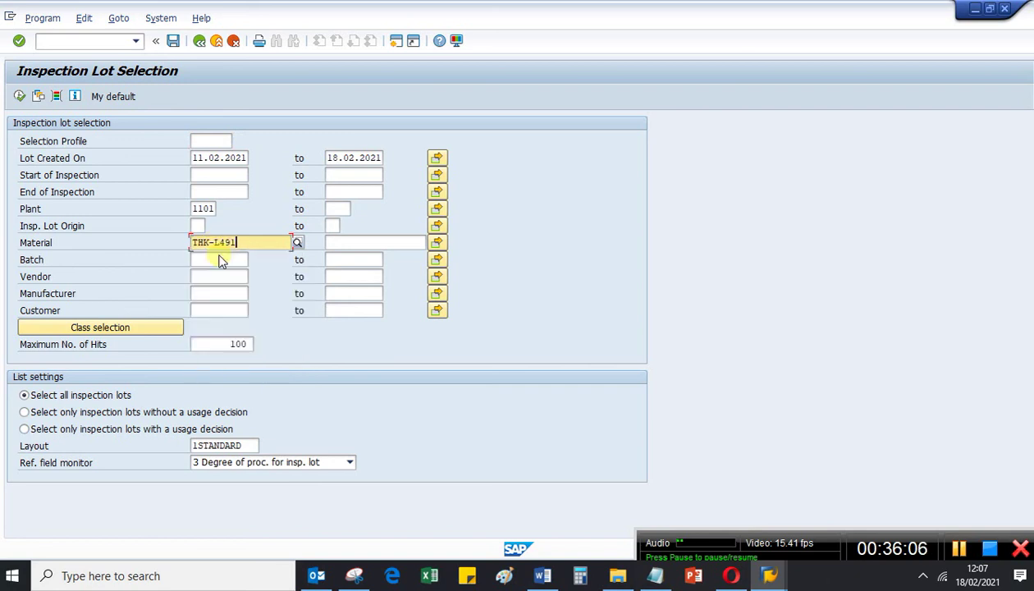
click(19, 96)
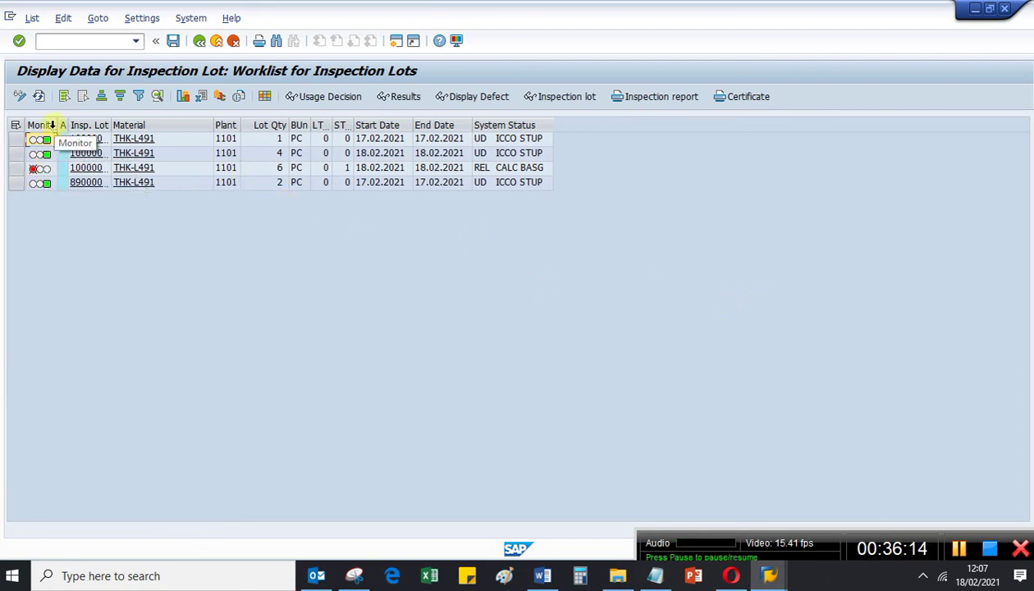
Widen the Monitor and Inspection Lot columns in the worklist and select the lot of 6 PC.
drag(57, 124, 87, 124)
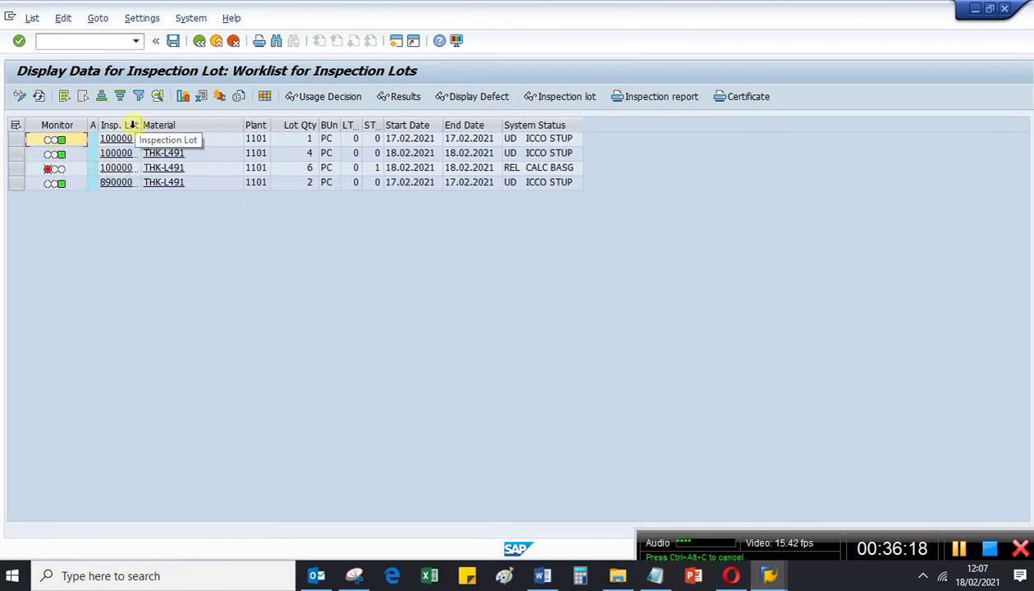
drag(138, 124, 212, 125)
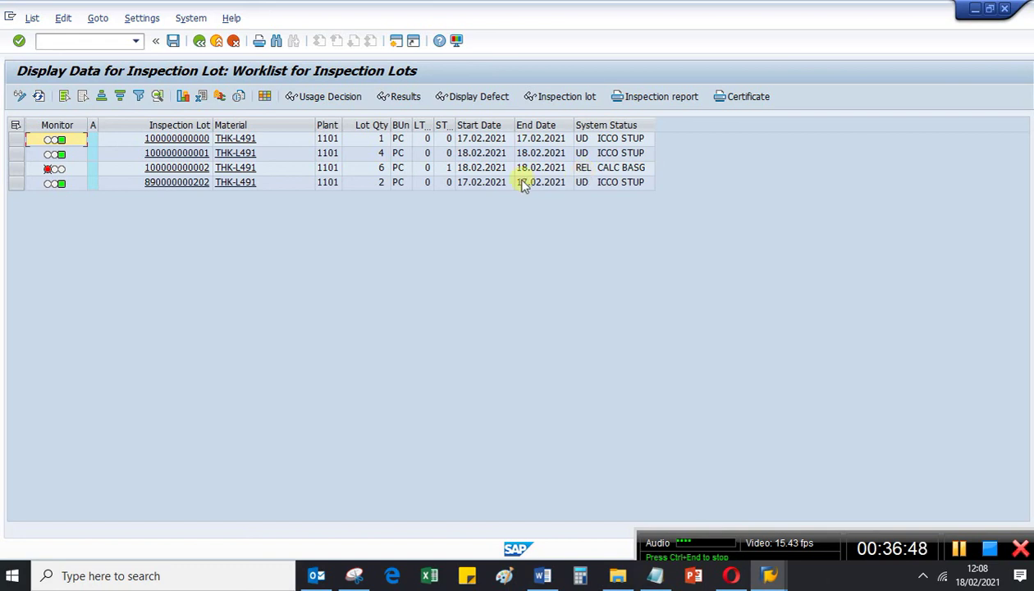
click(15, 169)
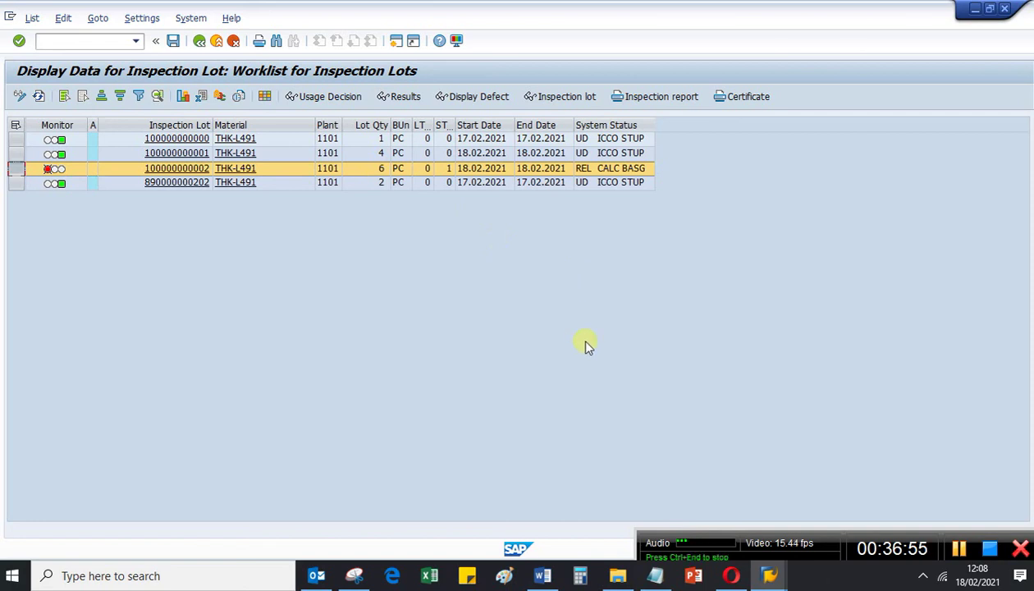
Open Change Outbound Delivery in a new session from Stock Overview, check the delivery number against the Notepad note, and open that delivery.
click(768, 575)
click(877, 535)
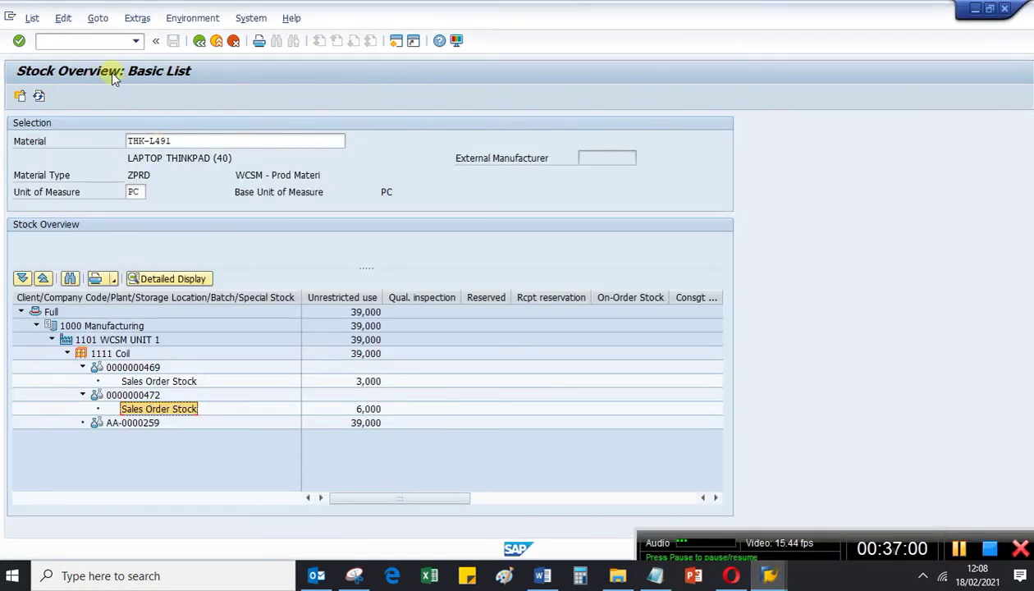
click(85, 41)
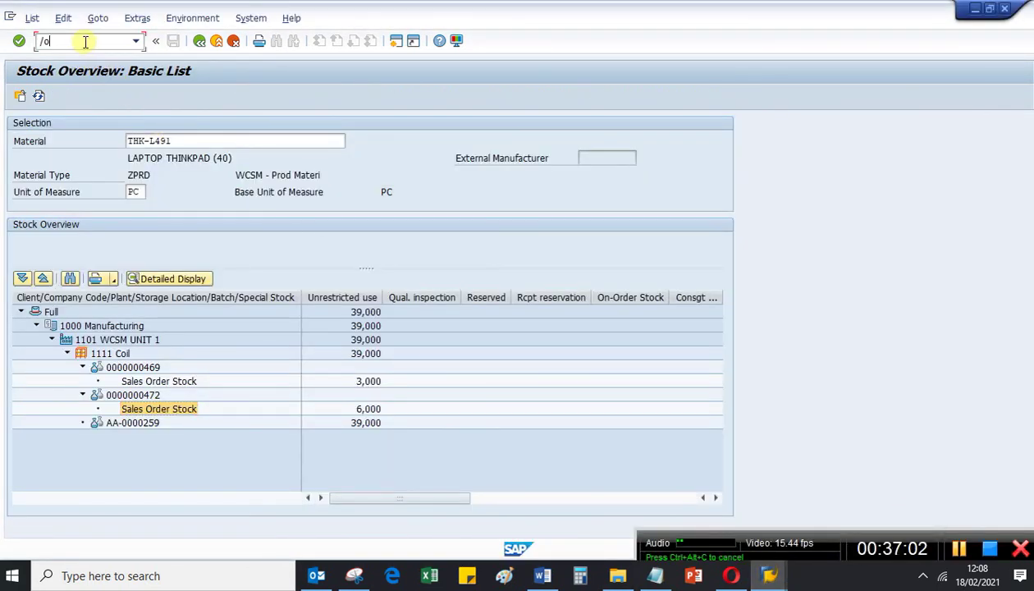
key(Return)
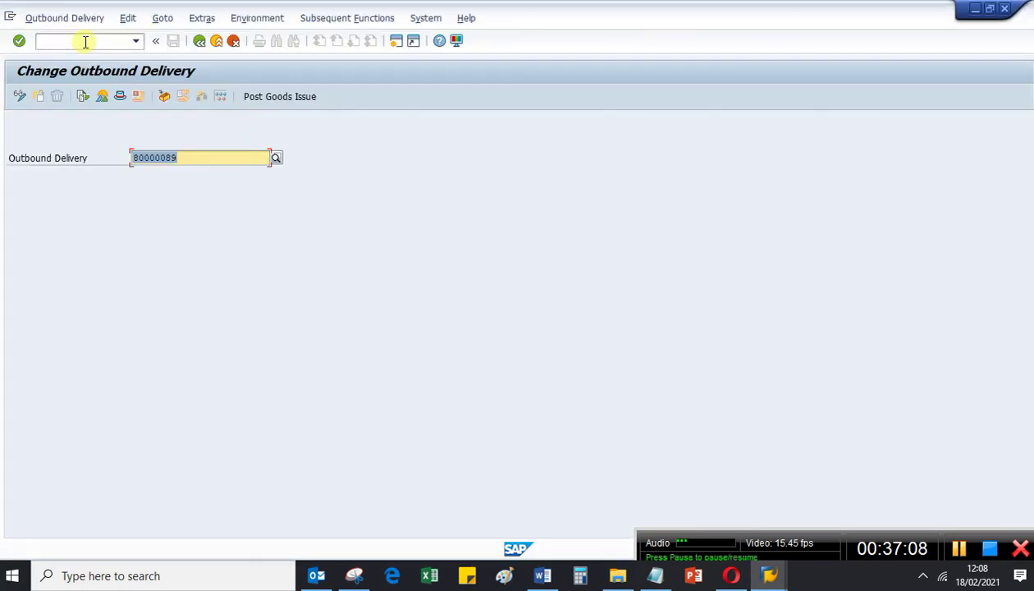
click(654, 576)
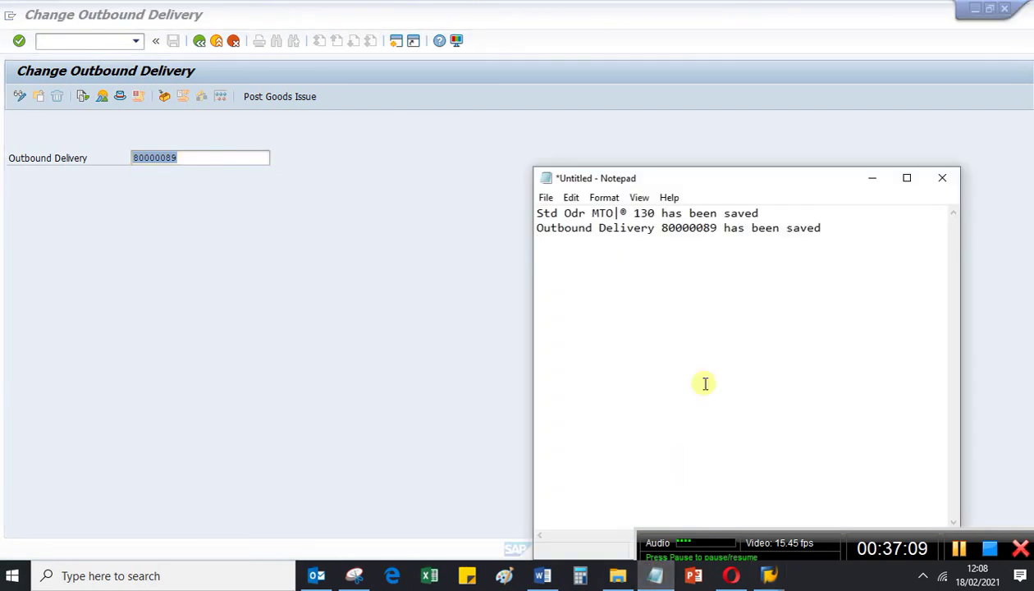
click(697, 254)
click(498, 241)
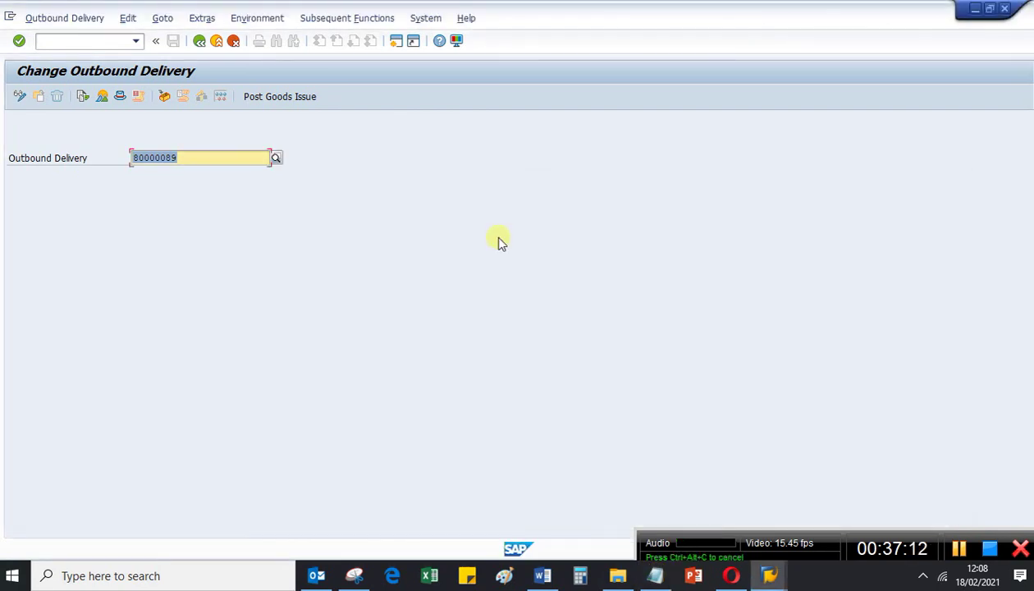
key(Return)
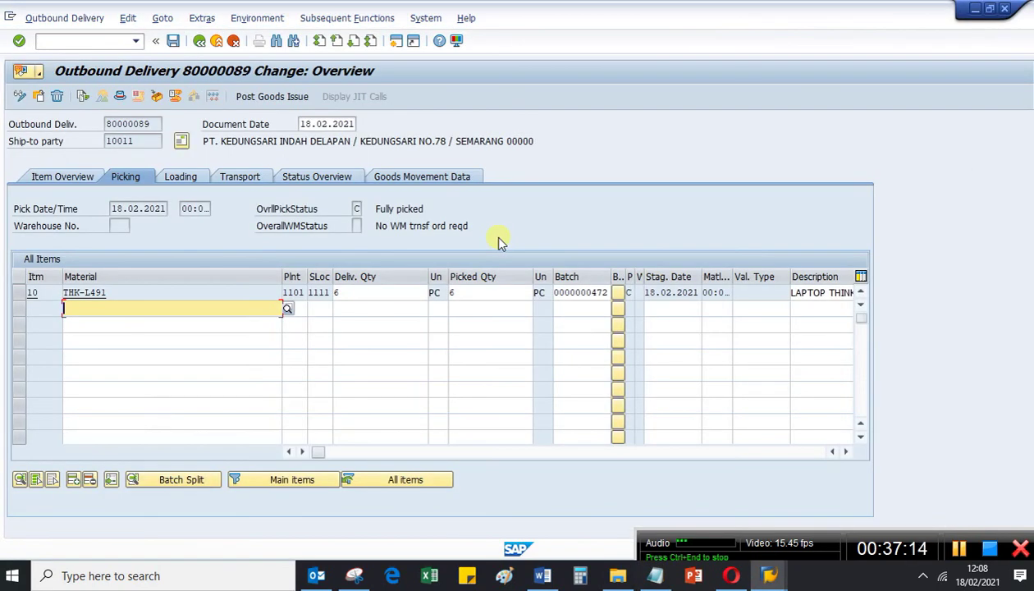
Try to post goods issue for the THK-L491 outbound delivery, then return from the error log to the delivery overview.
click(158, 292)
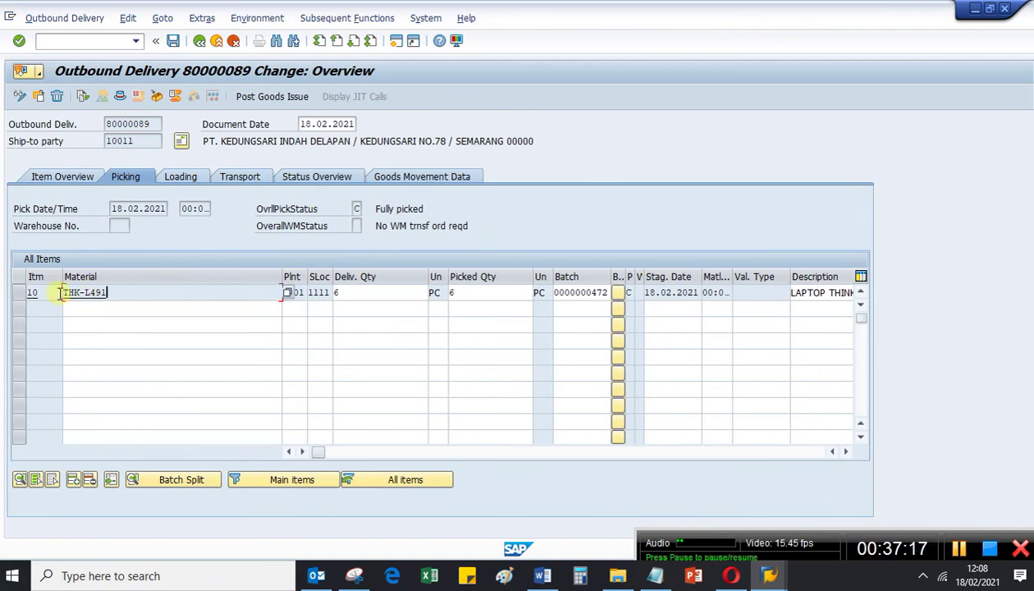
click(259, 99)
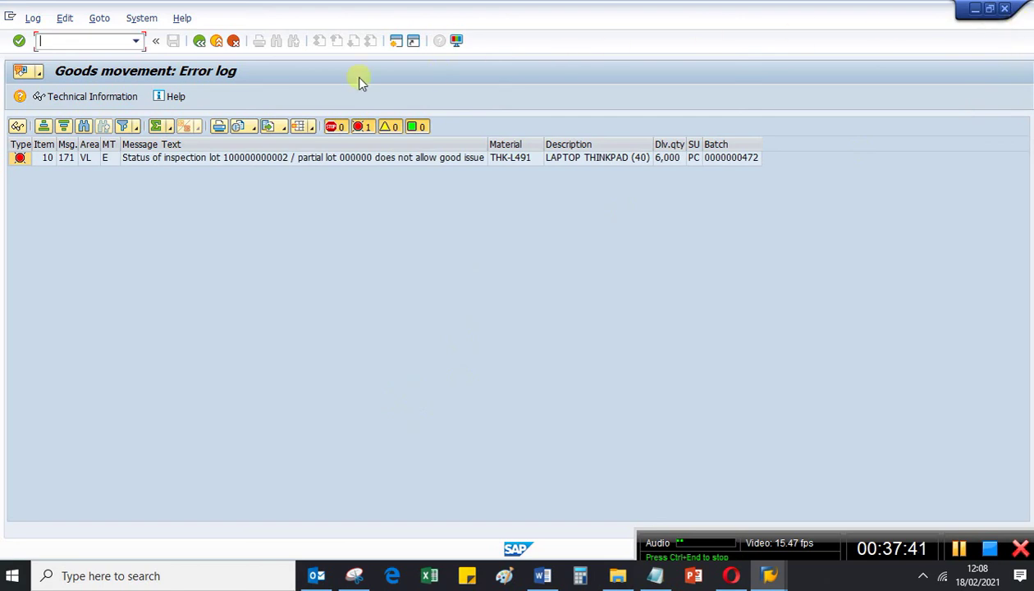
click(200, 42)
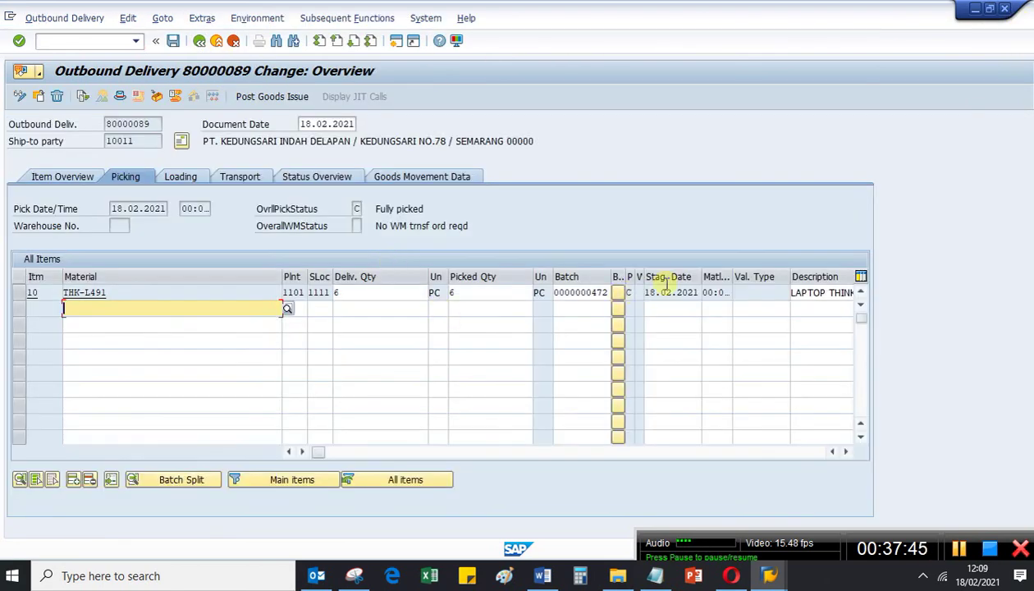
double_click(558, 293)
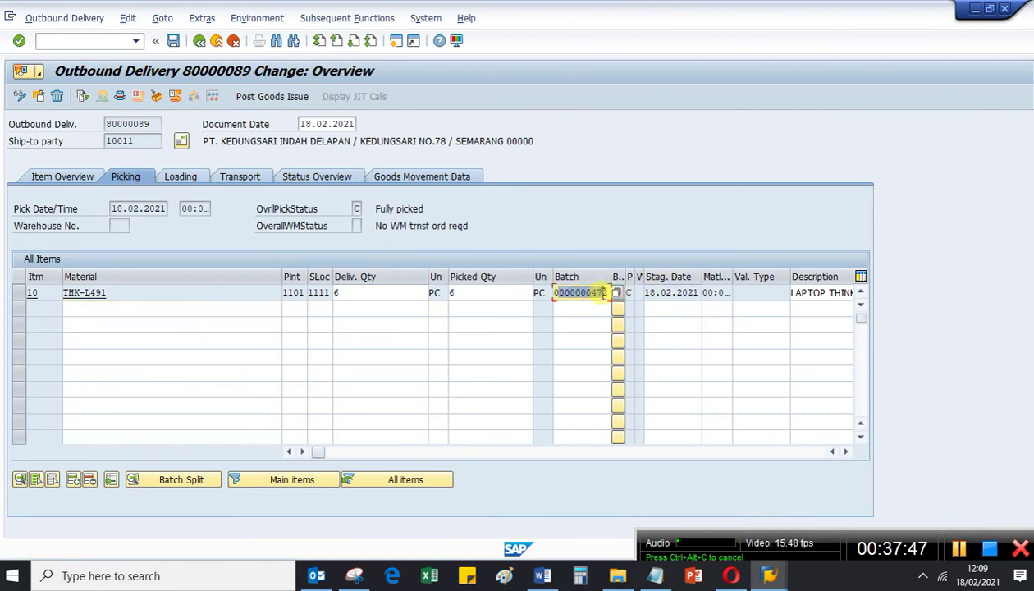
double_click(480, 292)
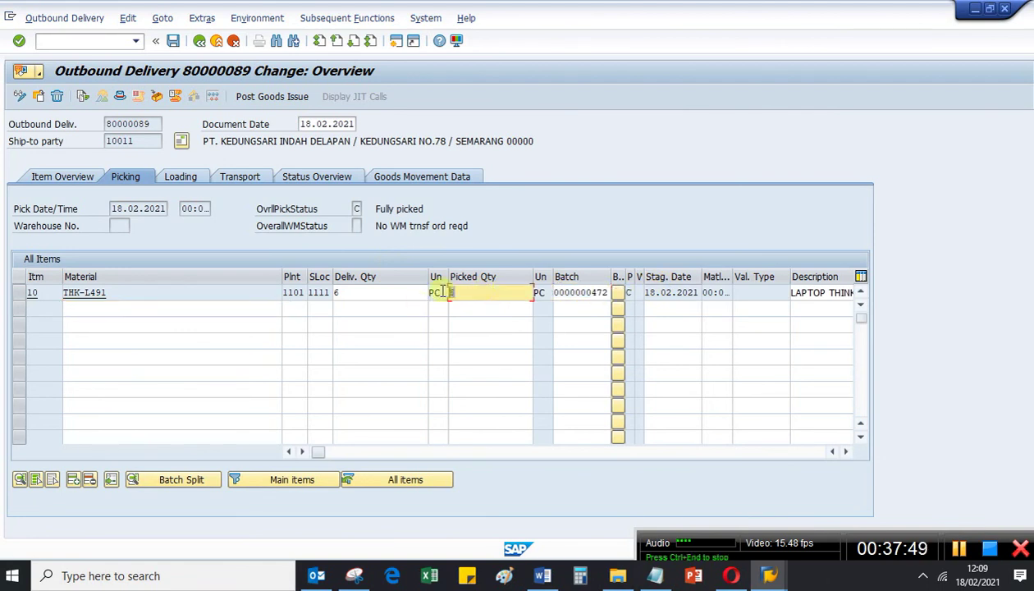
mouse_move(779, 577)
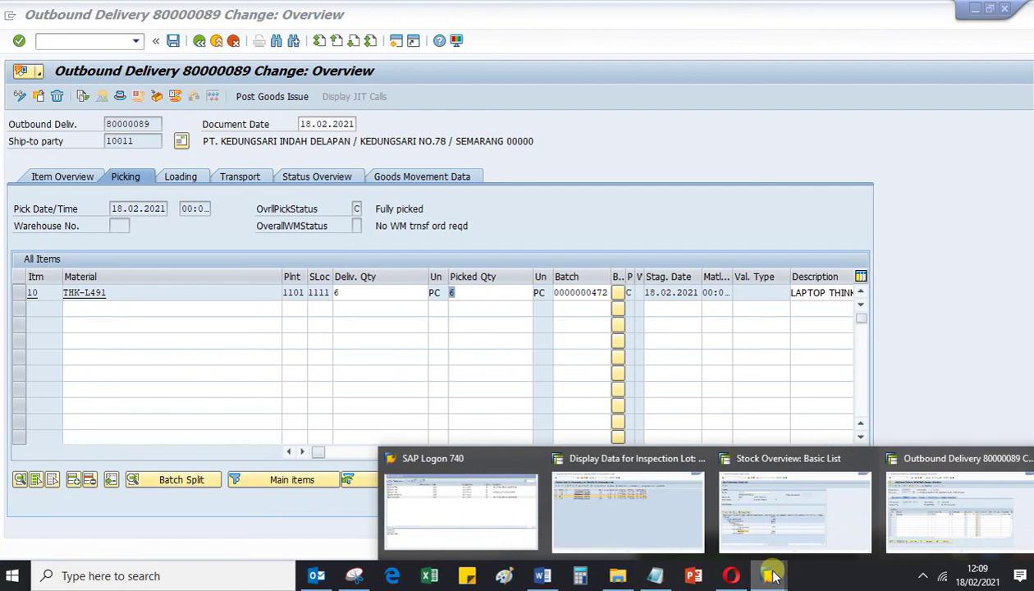
click(775, 482)
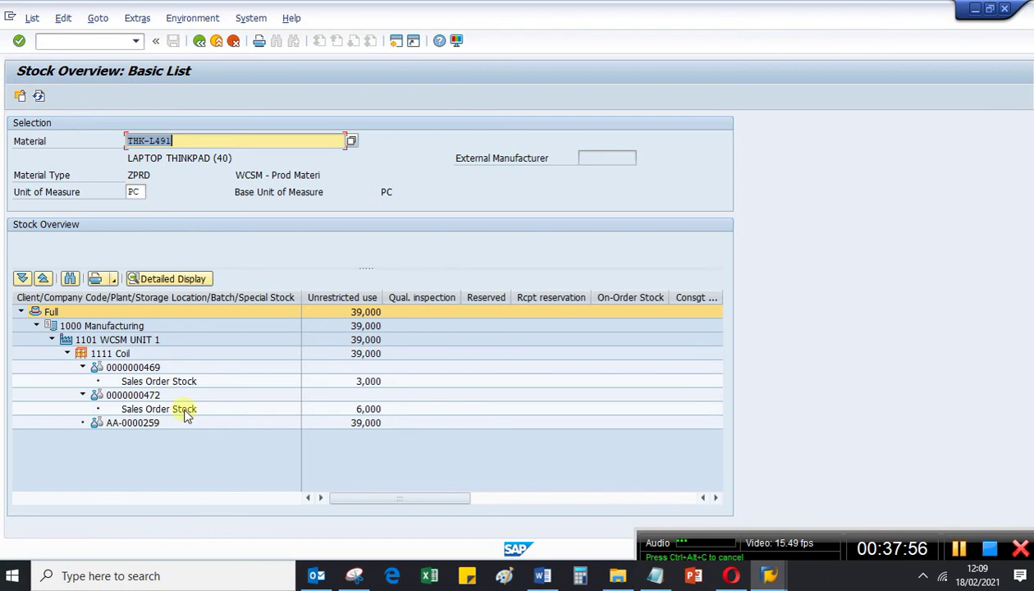
click(369, 409)
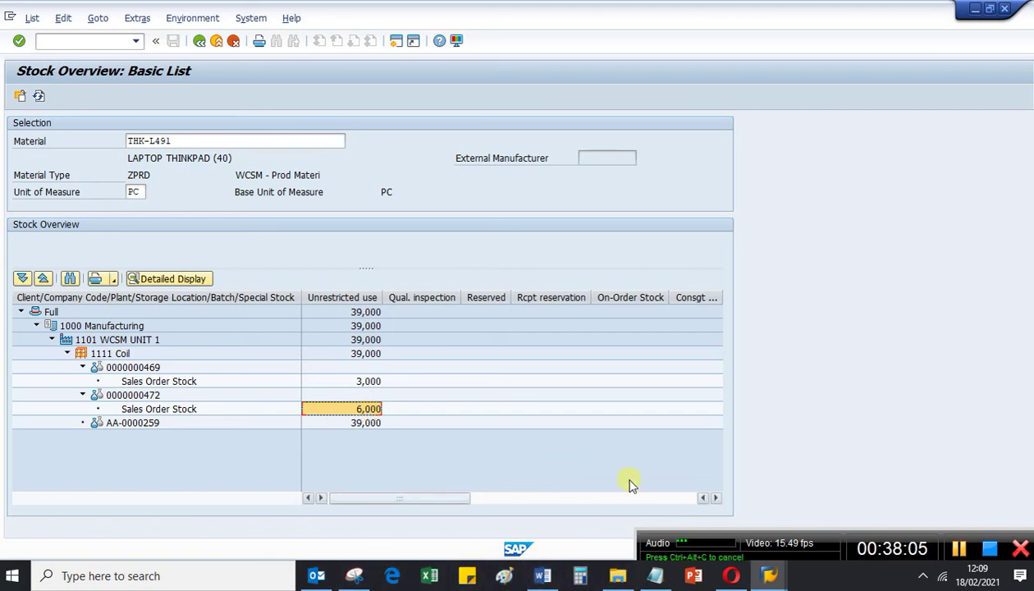
Return to the inspection lot session and list only THK-L491 lots without a usage decision.
mouse_move(764, 578)
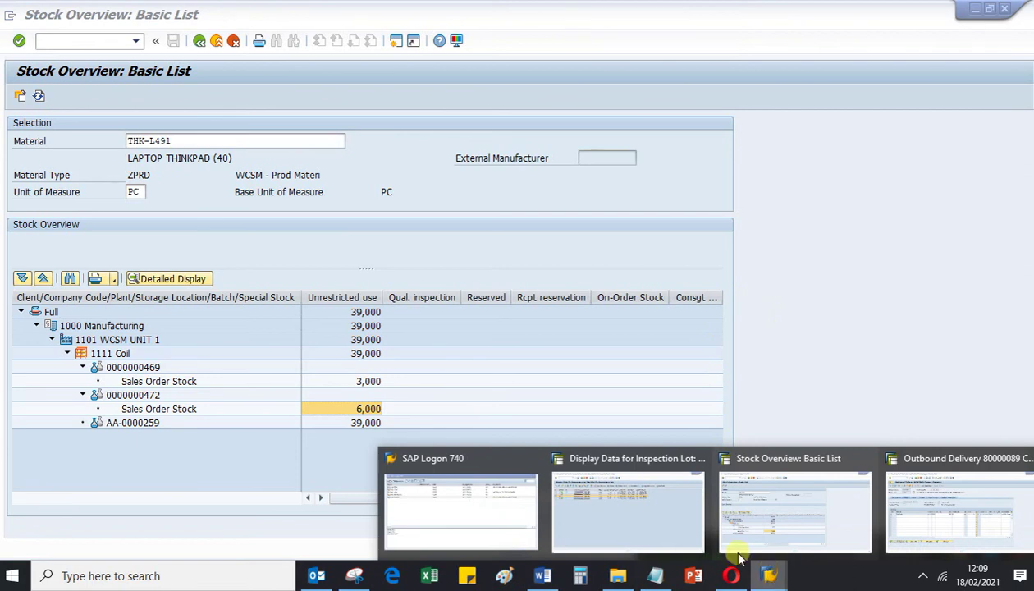
click(608, 502)
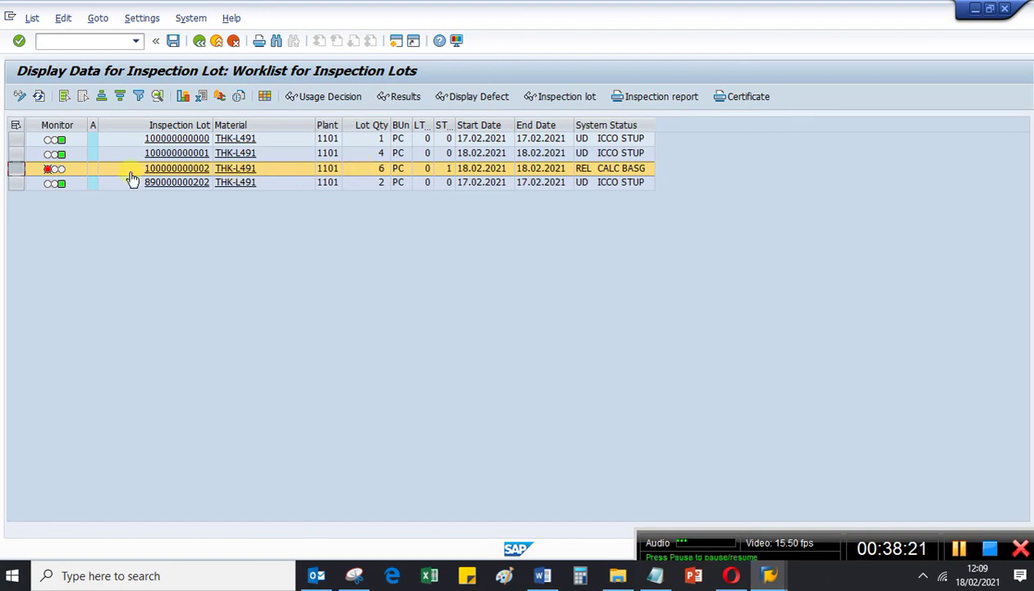
click(199, 42)
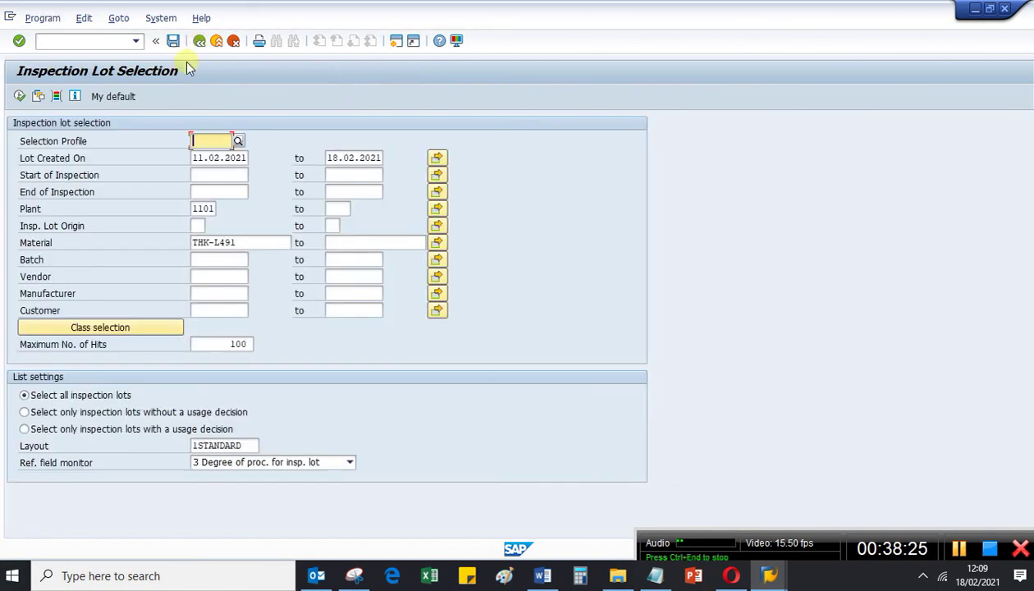
click(25, 412)
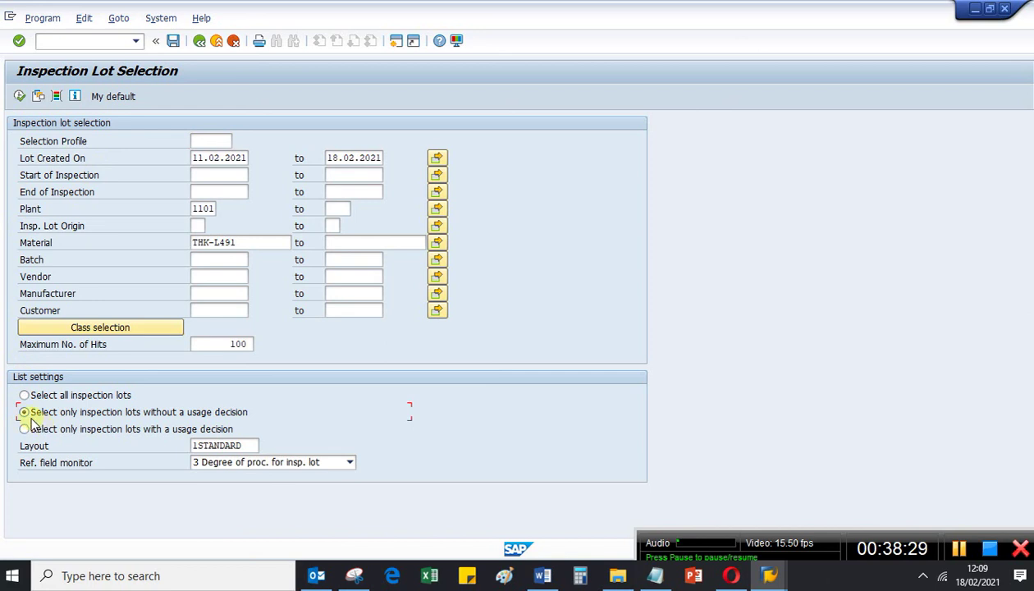
click(18, 96)
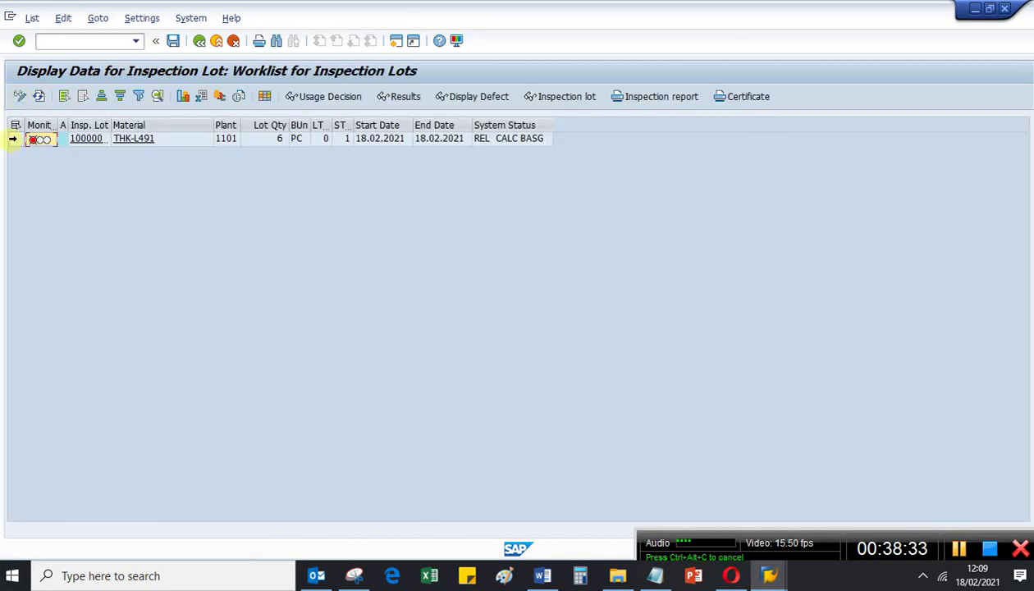
Examine the listed lot's characteristic results, then open its inspection lot details and highlight the inspection lot number.
click(13, 138)
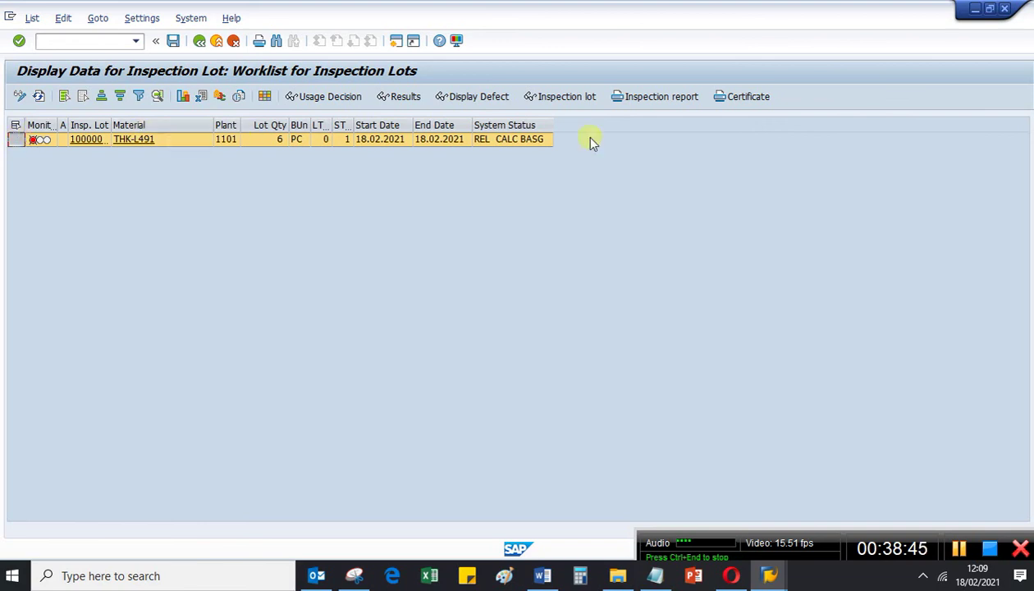
click(402, 98)
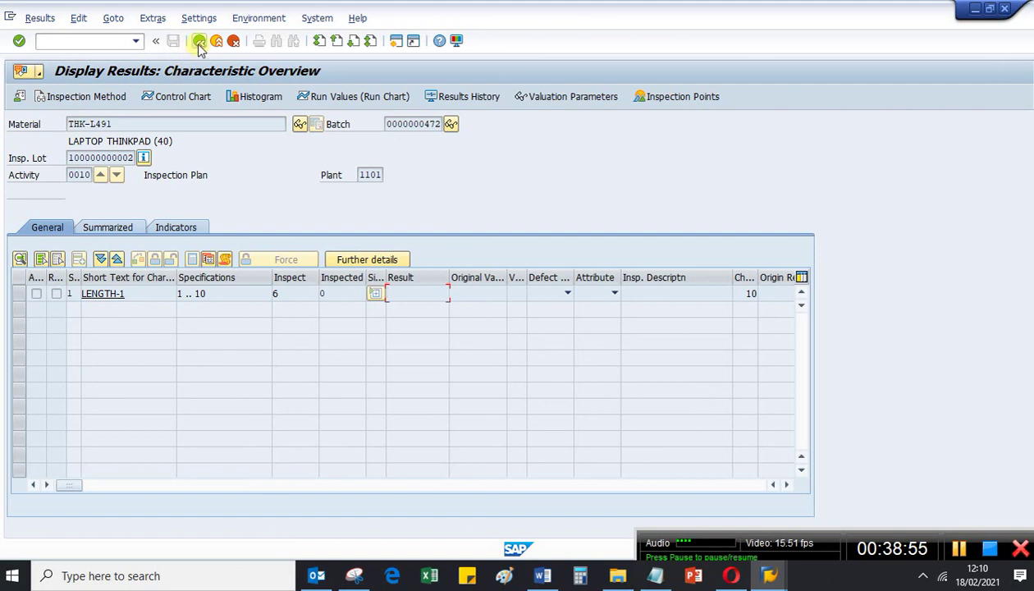
click(198, 41)
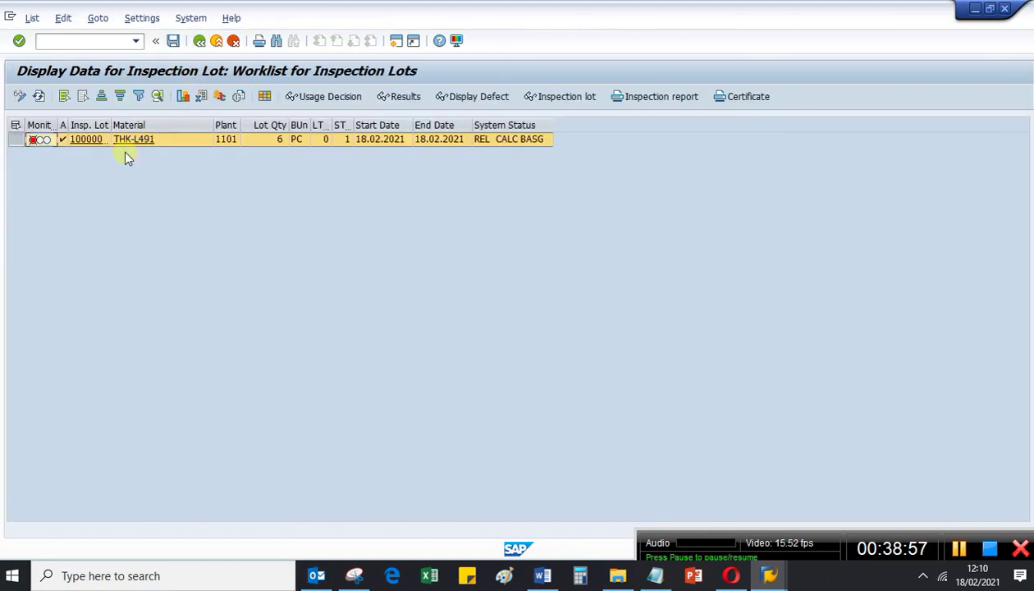
click(88, 138)
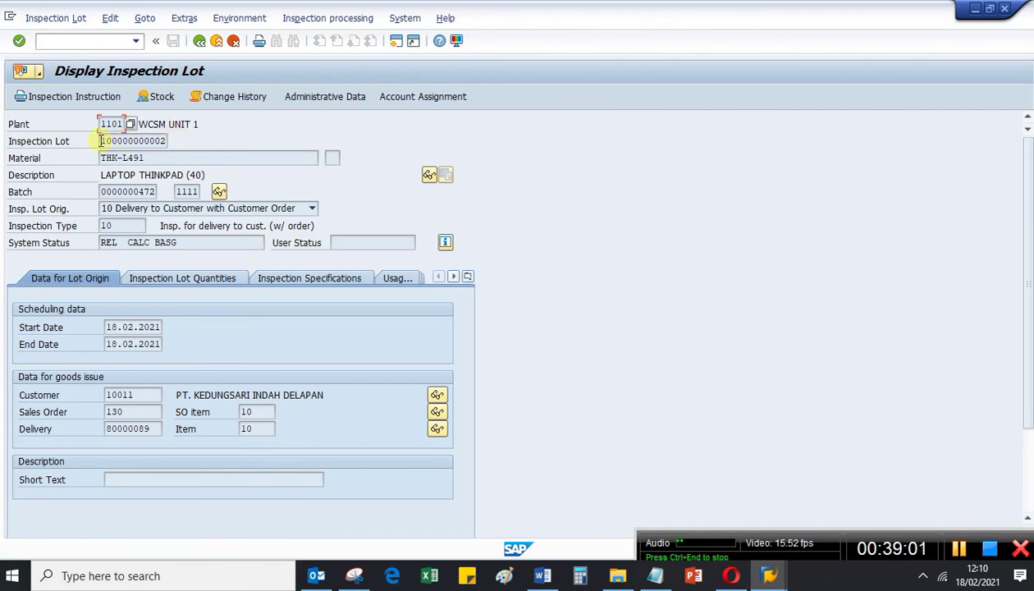
drag(101, 141, 174, 141)
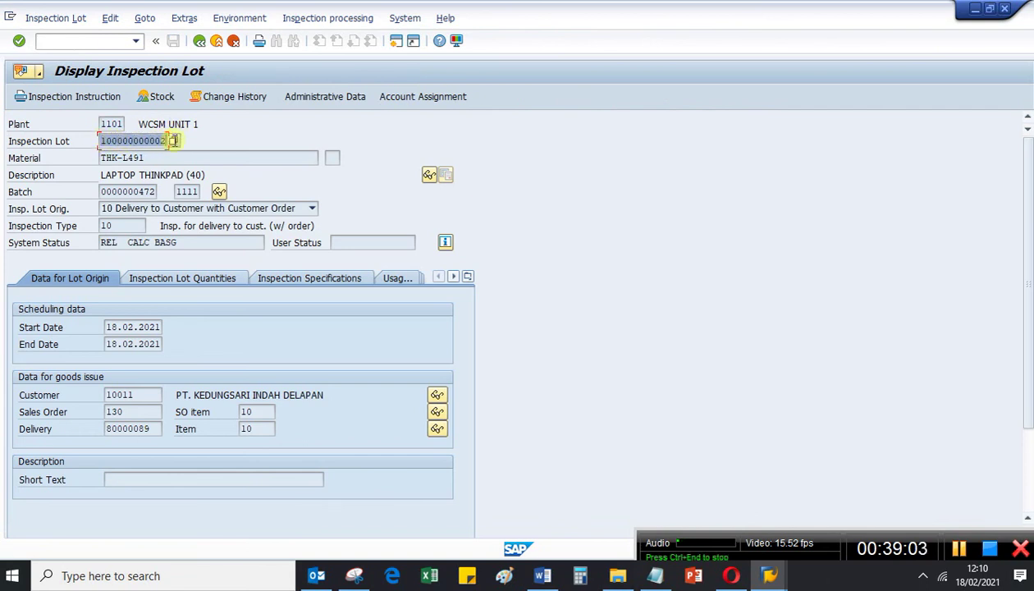
Open the THK-L491 inspection lot for change with transaction QA02, then return to the Change Inspection Lot initial screen.
click(86, 42)
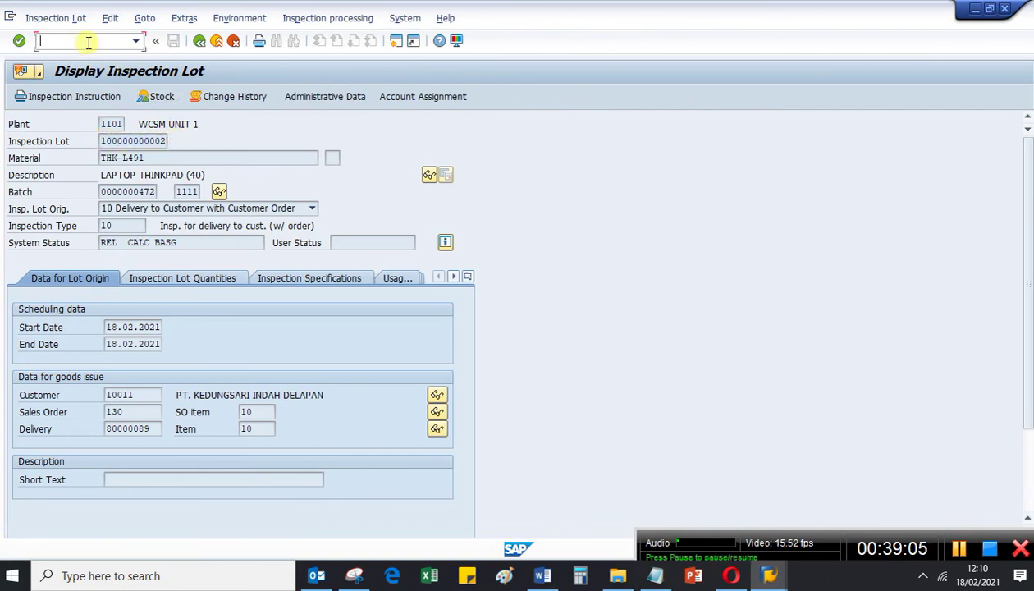
text(/nqa0)
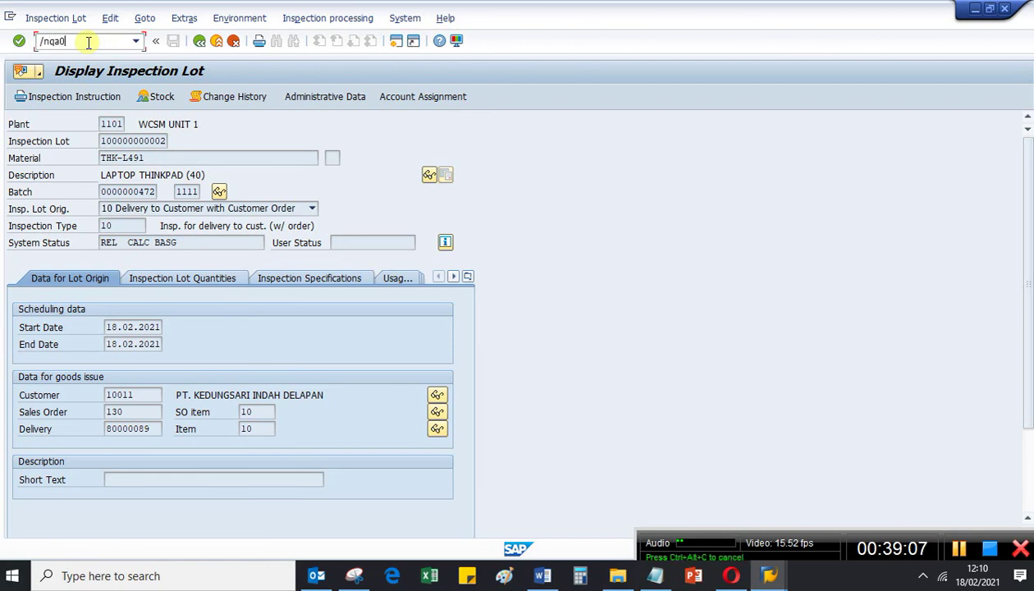
text(2)
key(Return)
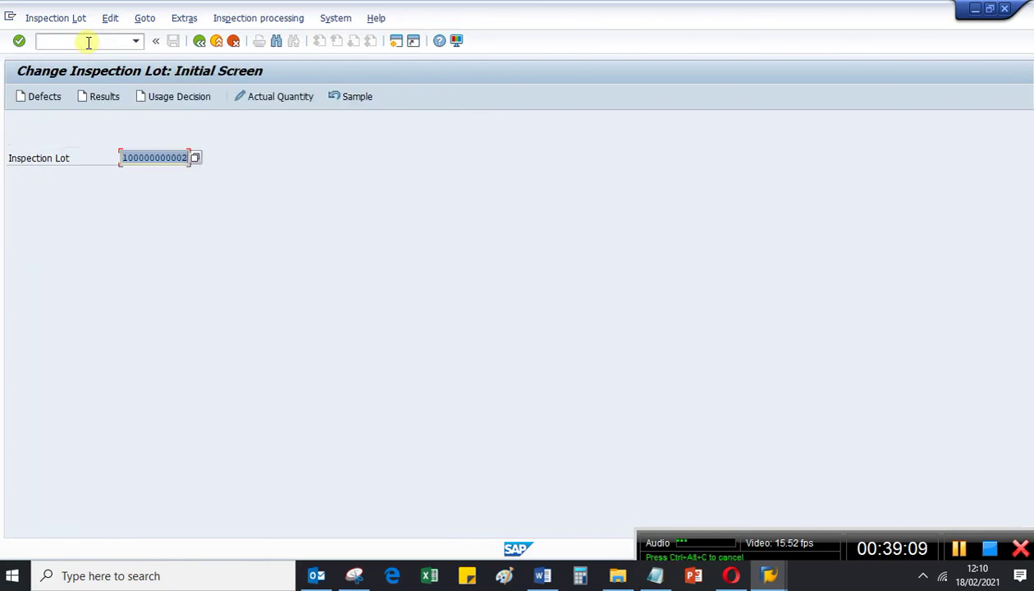
key(Return)
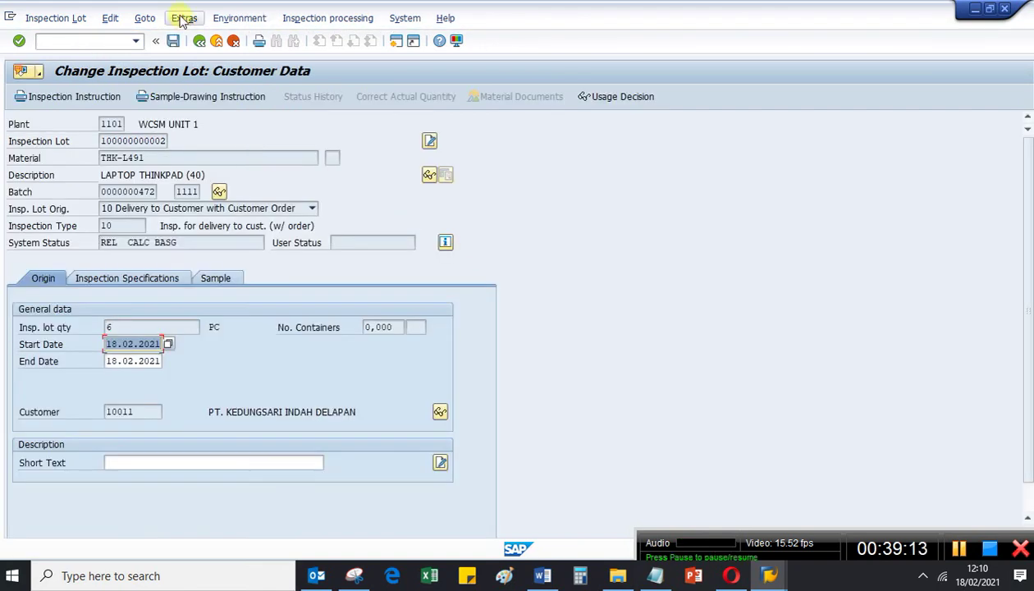
click(197, 43)
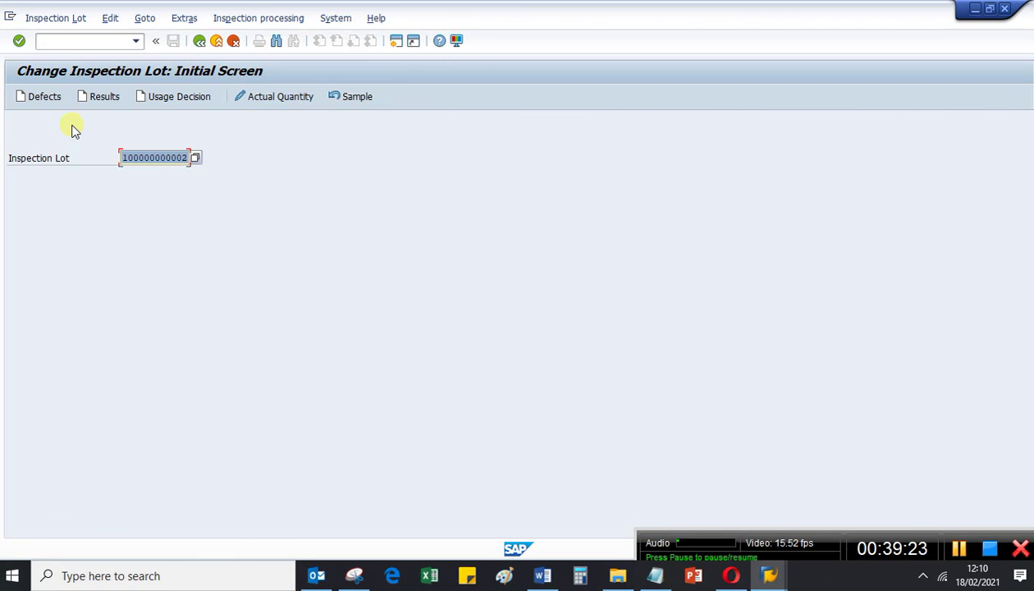
Record 6 as the LENGTH-1 result for the inspection lot, close the characteristic and save the results.
click(107, 98)
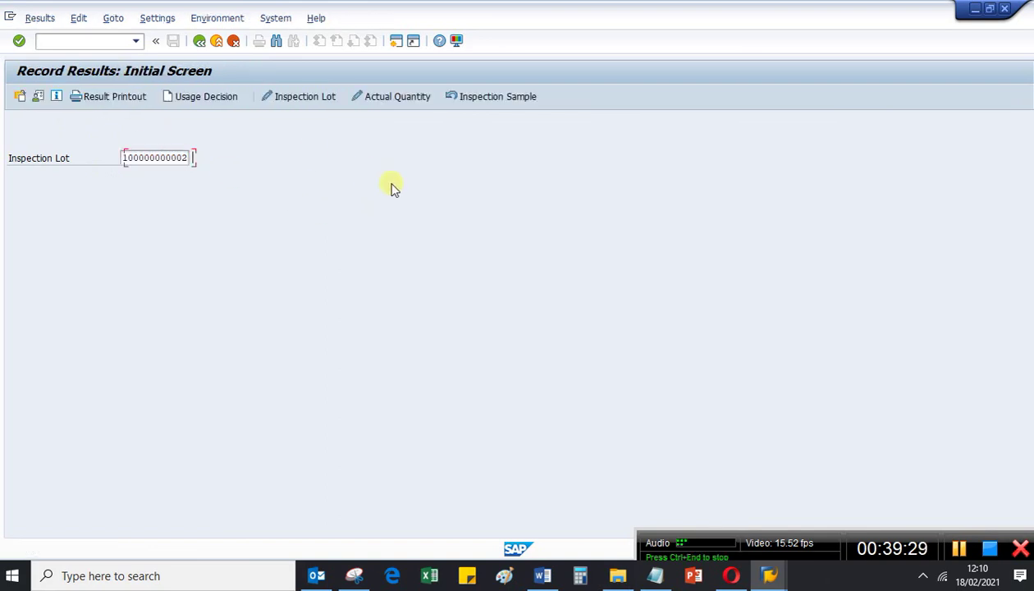
key(Return)
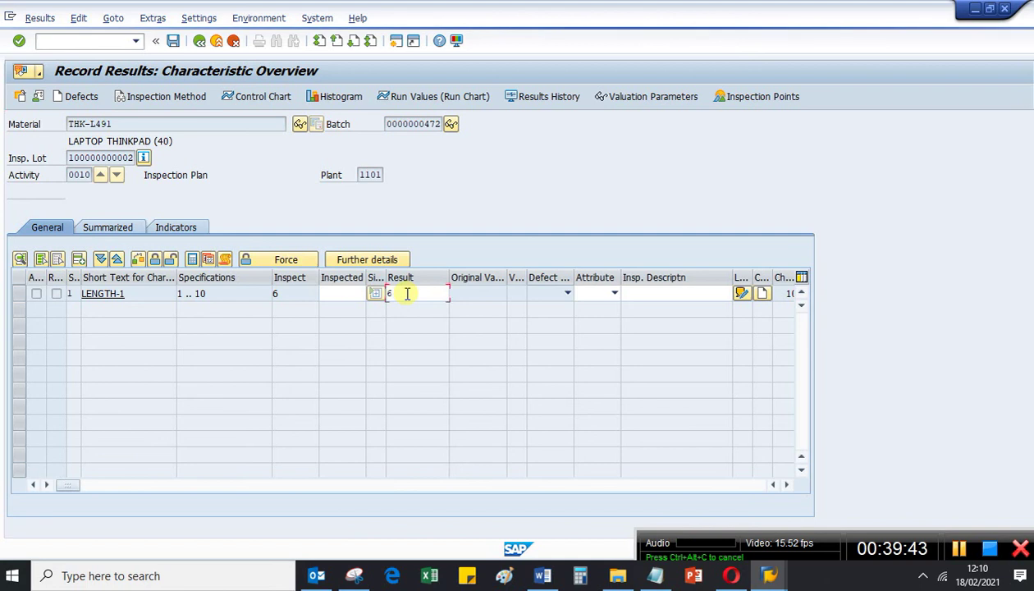
key(Return)
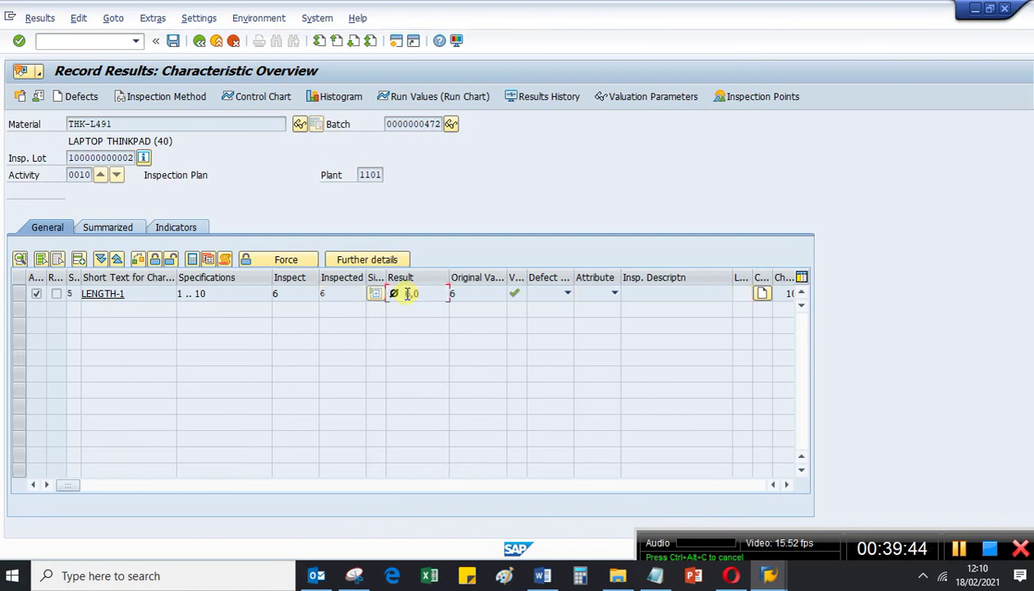
click(20, 294)
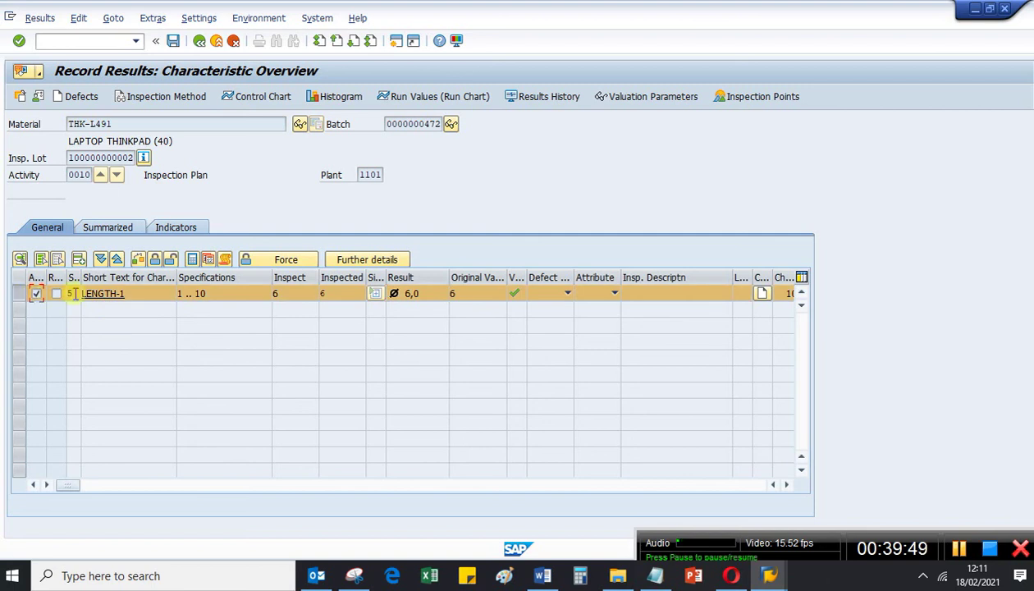
click(156, 262)
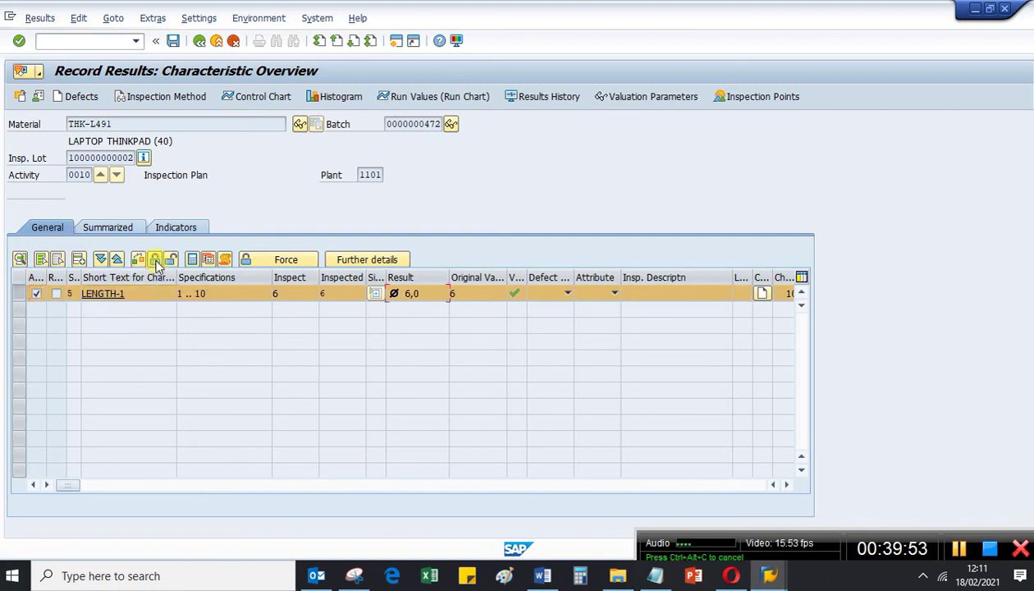
click(174, 41)
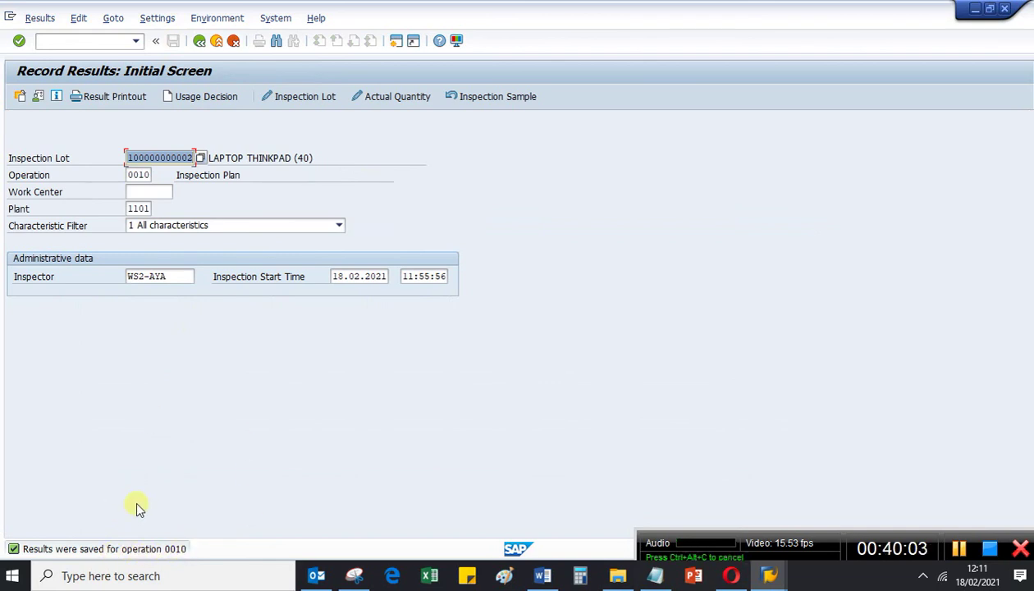
Record the lot's usage decision with code A Accept from the UD01 selected set 01, and save it.
click(207, 97)
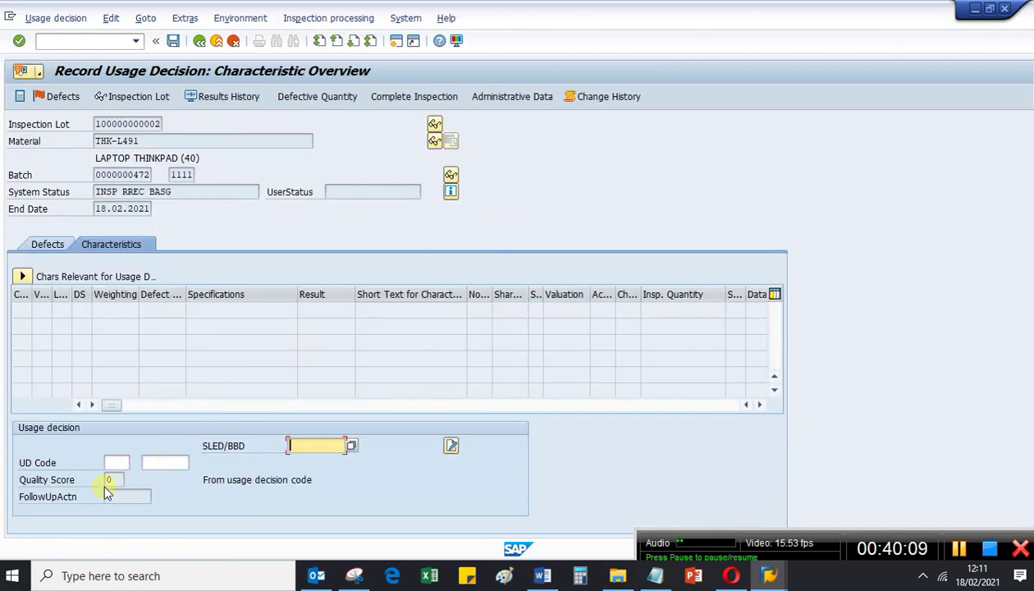
click(123, 462)
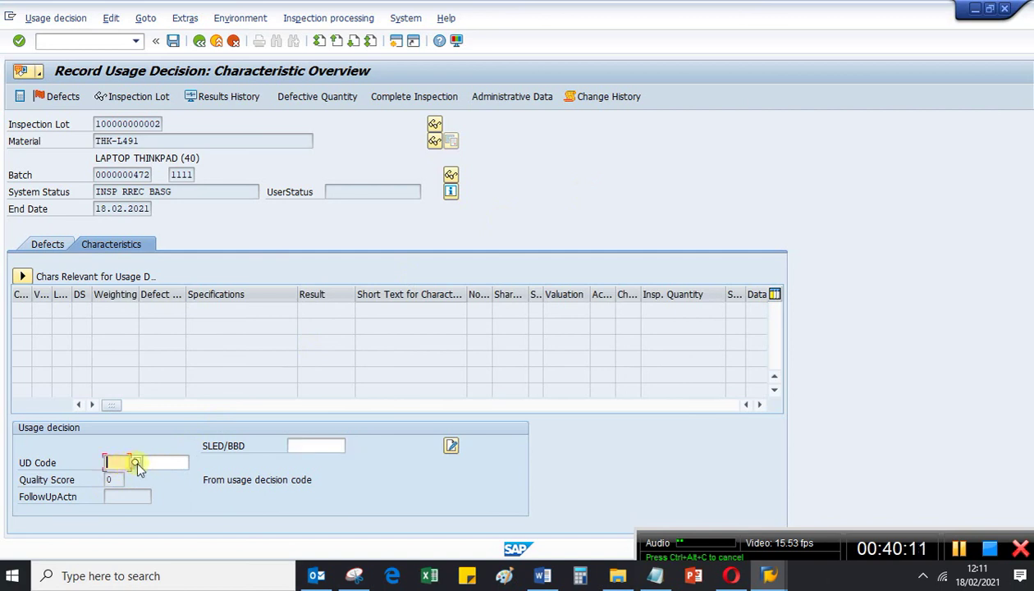
key(F4)
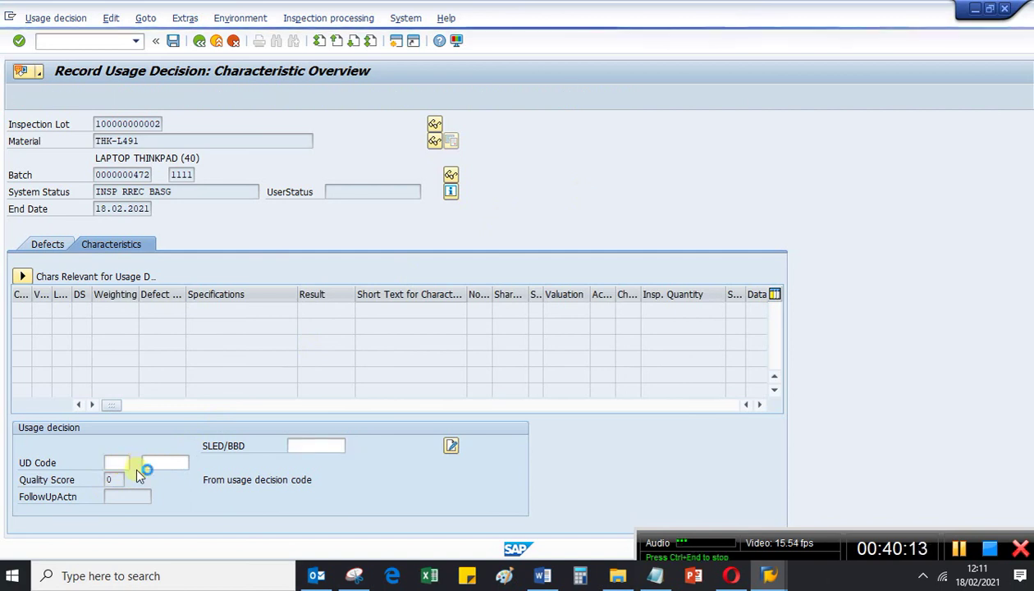
scroll(107, 369, down, 1)
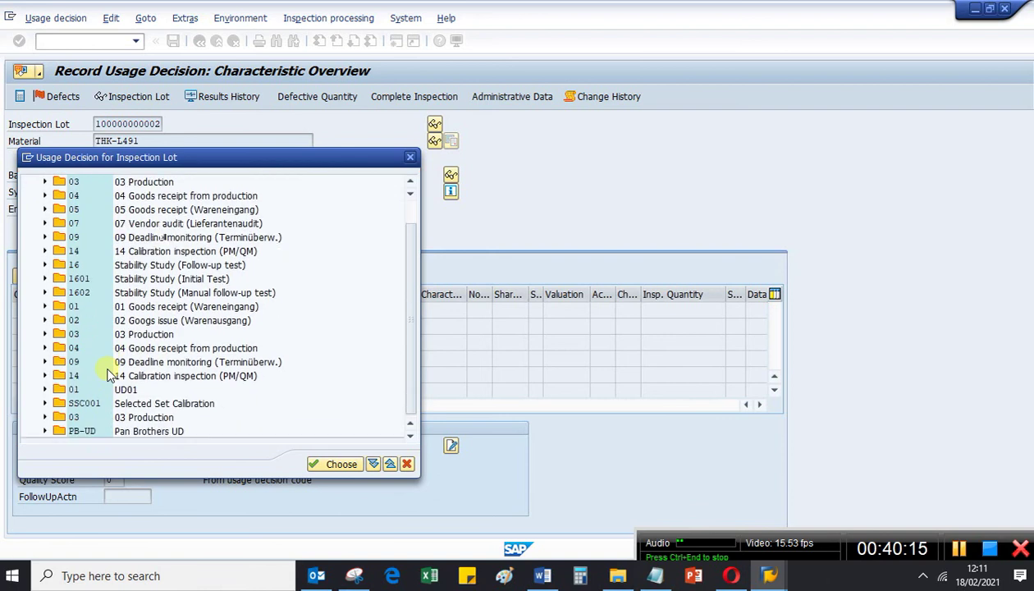
click(45, 389)
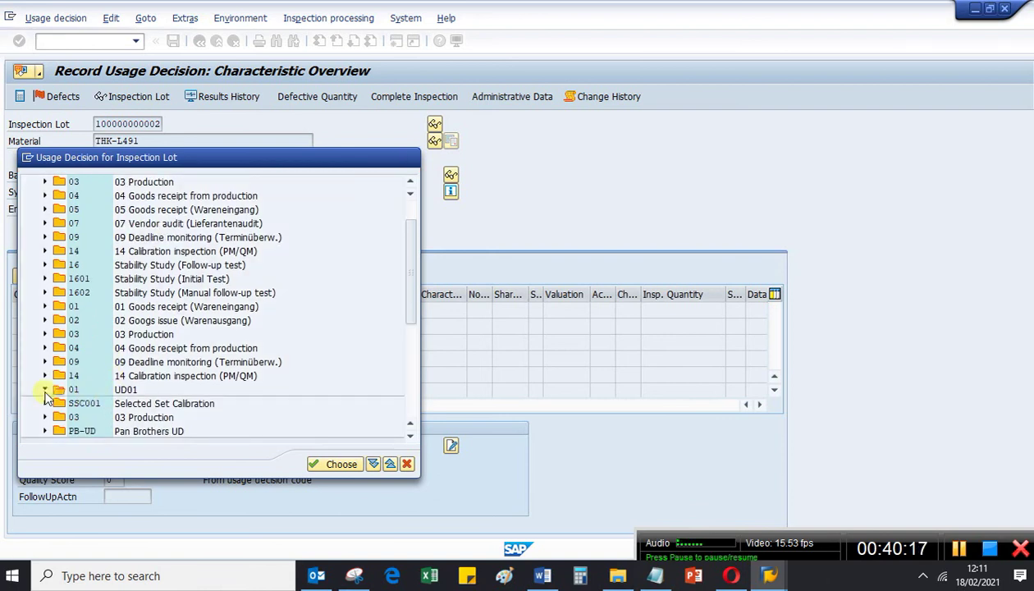
click(146, 404)
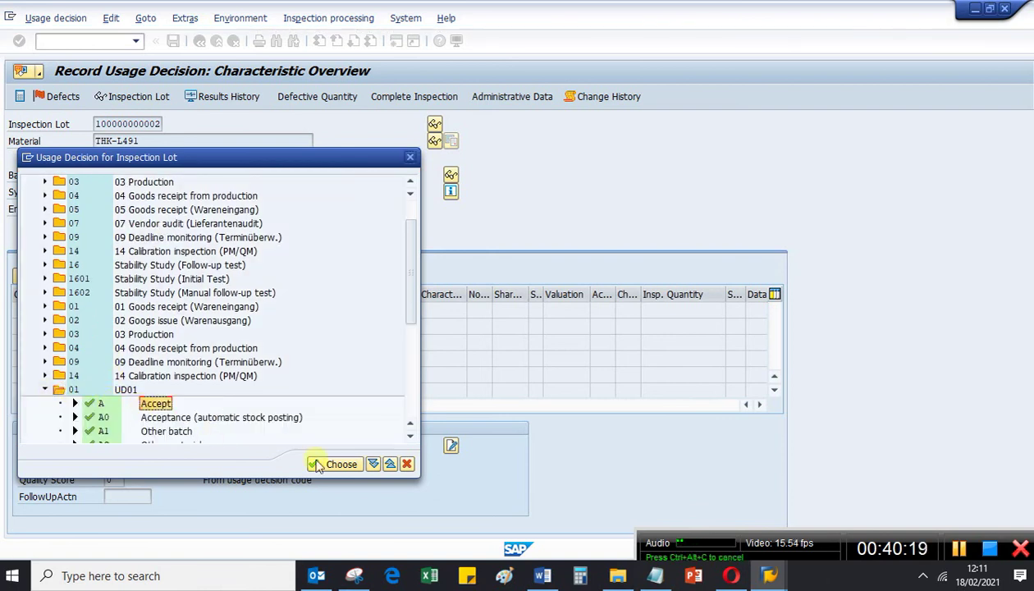
click(360, 465)
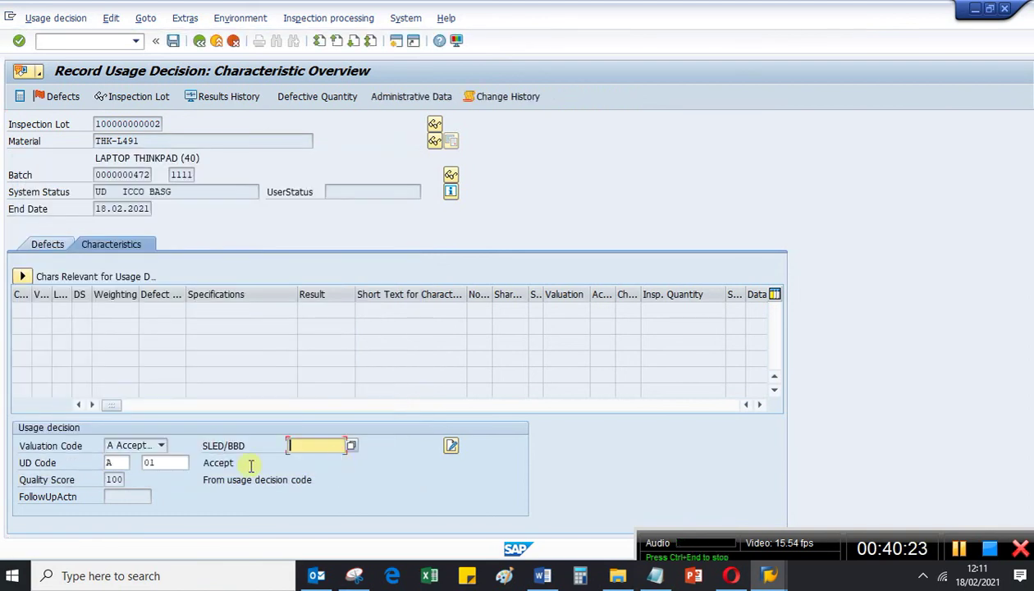
click(174, 42)
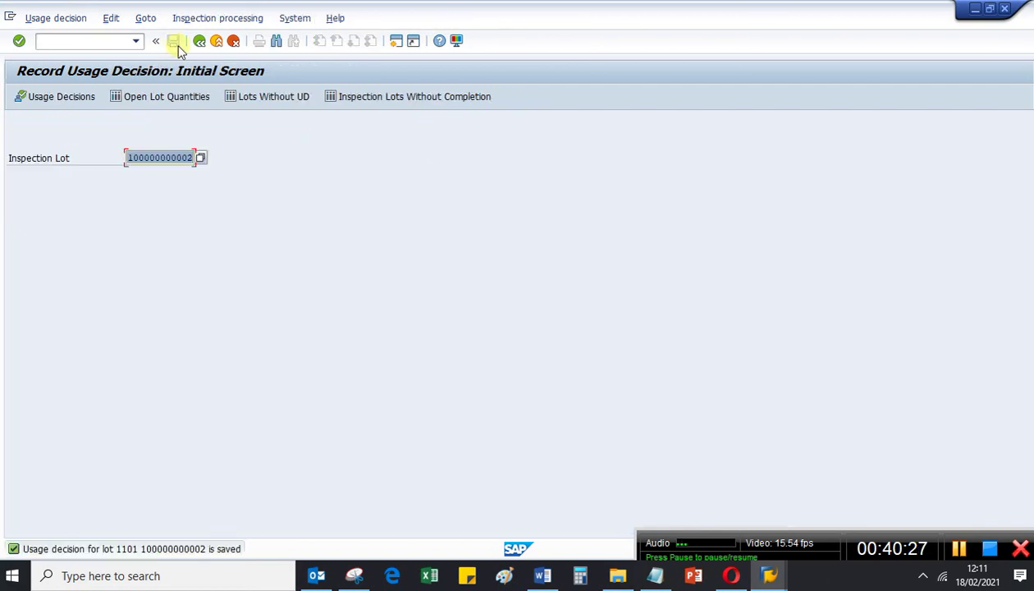
List all THK-L491 inspection lots in plant 1101 with transaction QA32 and check the system status of the 6 PC lot.
click(79, 46)
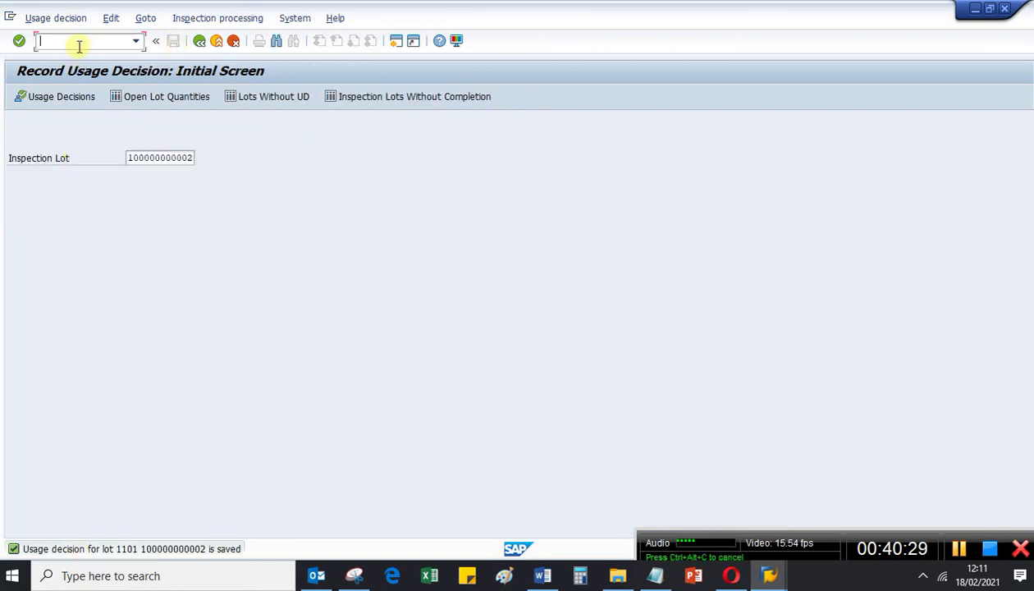
text(/nqa)
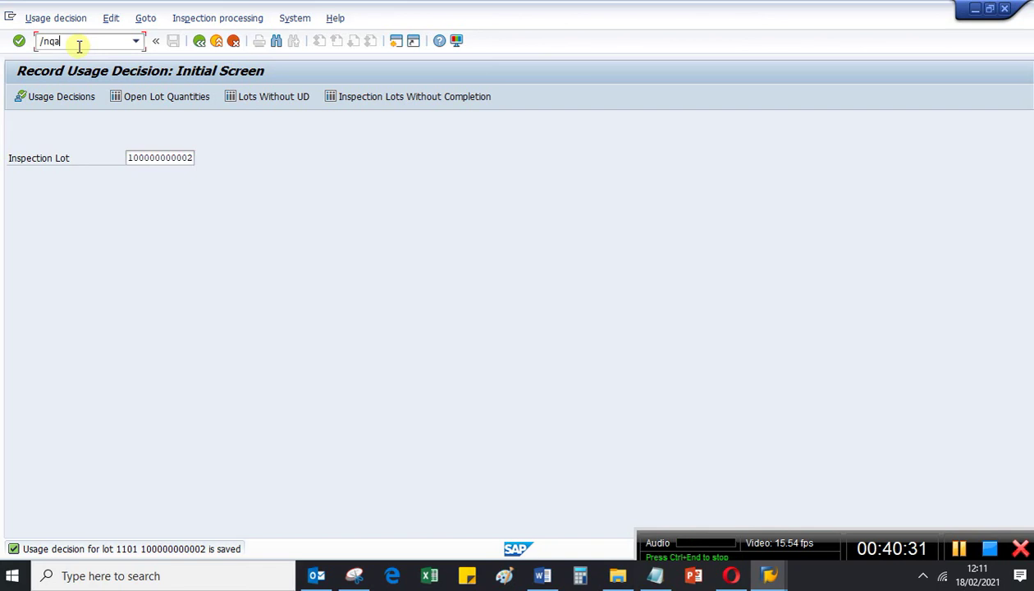
text(32)
key(Return)
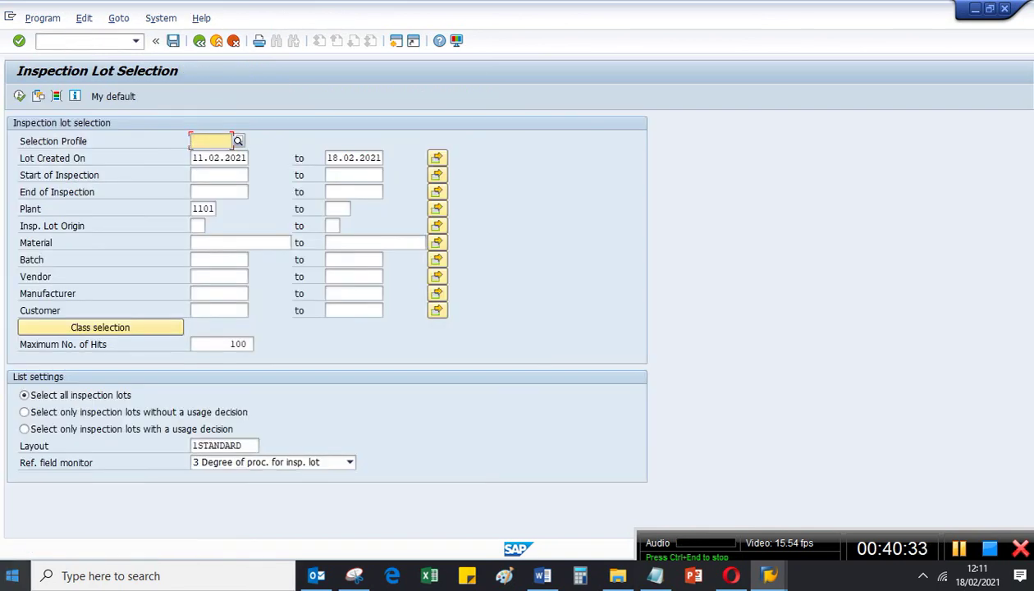
click(222, 245)
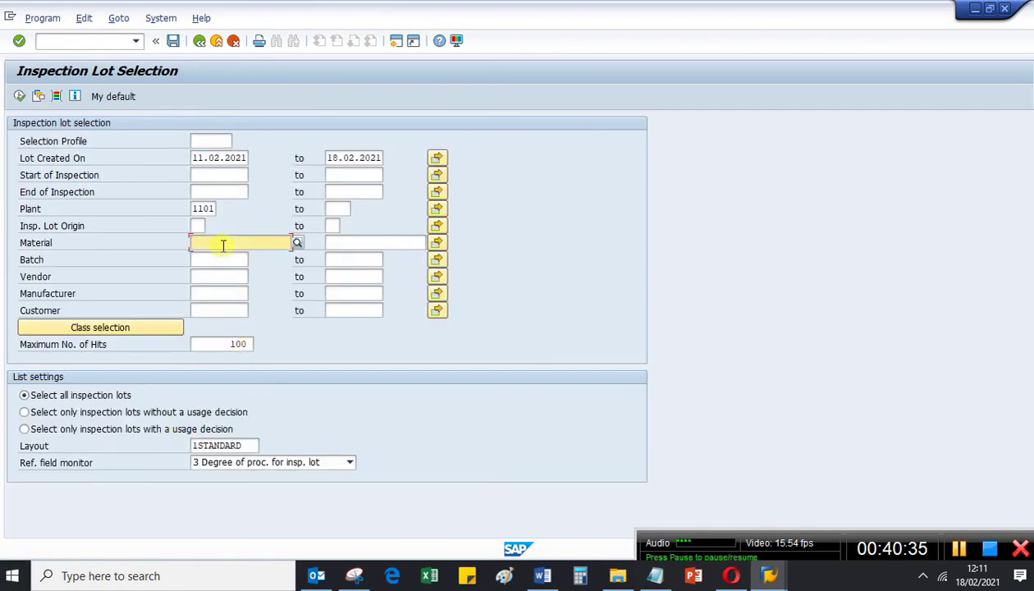
click(222, 244)
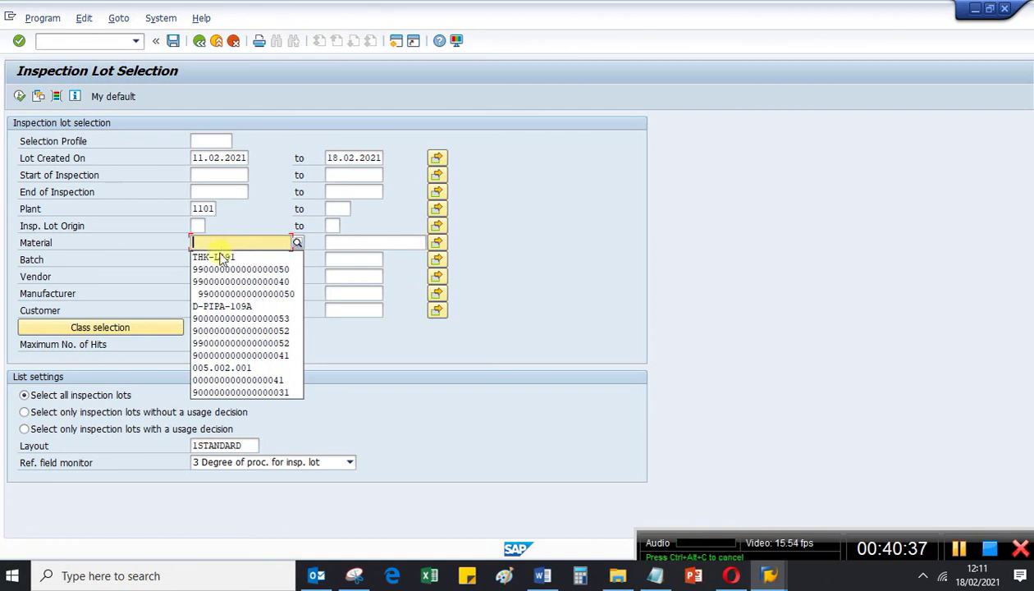
click(215, 257)
click(19, 96)
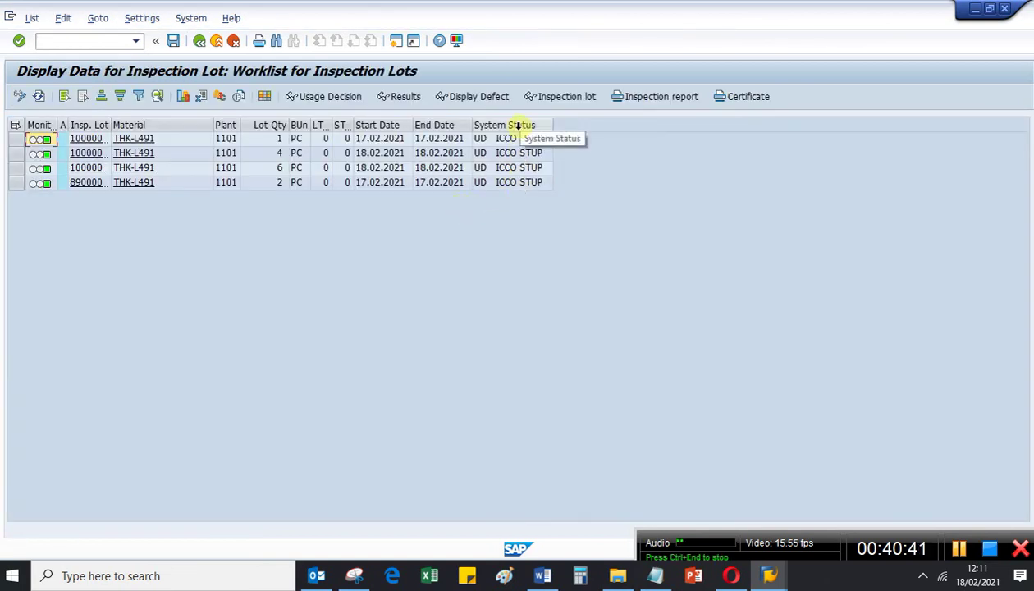
click(270, 167)
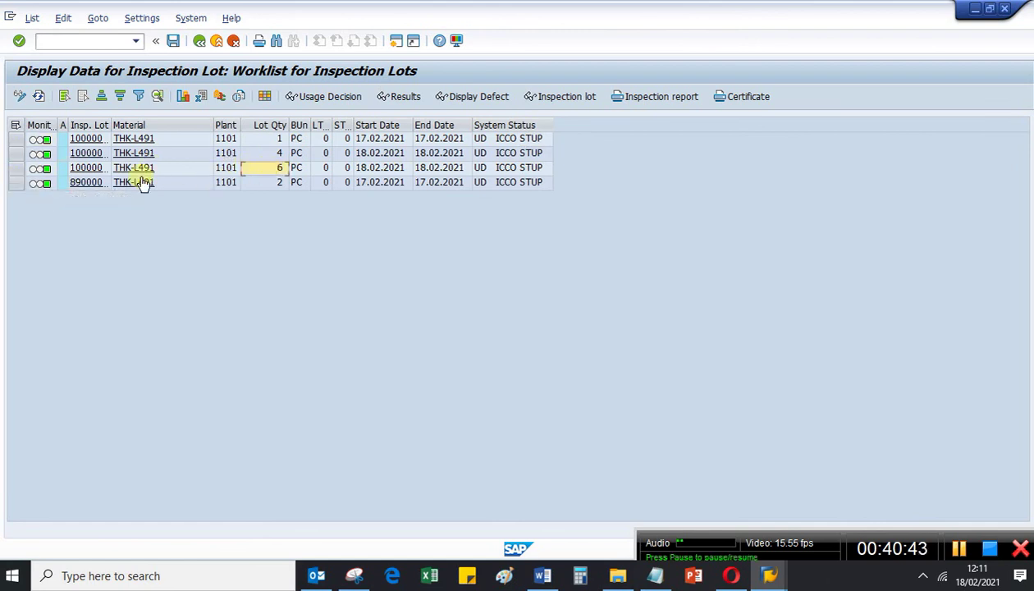
click(16, 167)
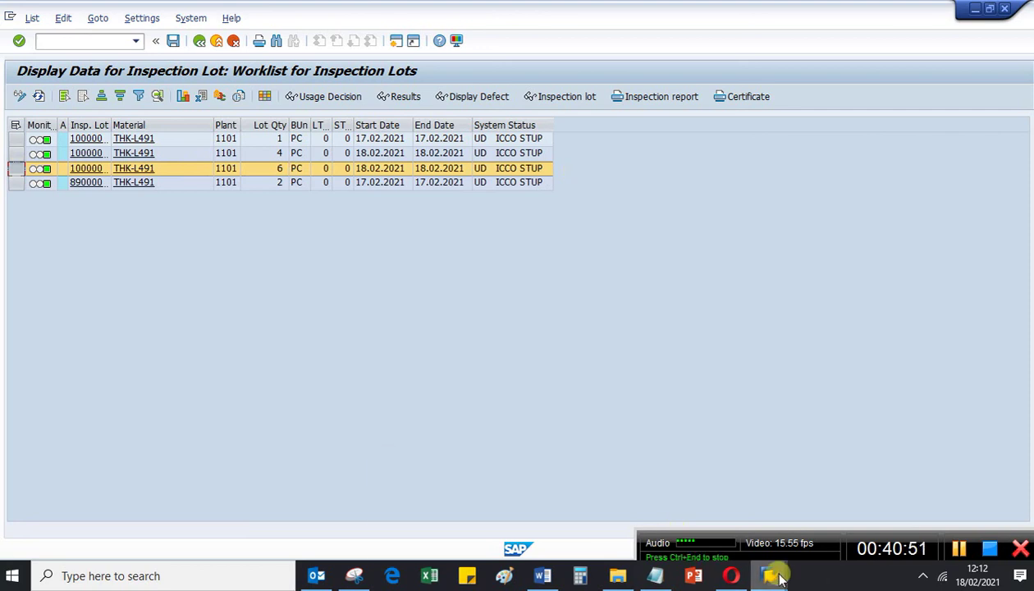
Switch to the outbound delivery session, save the THK-L491 delivery and reopen it for change.
mouse_move(774, 576)
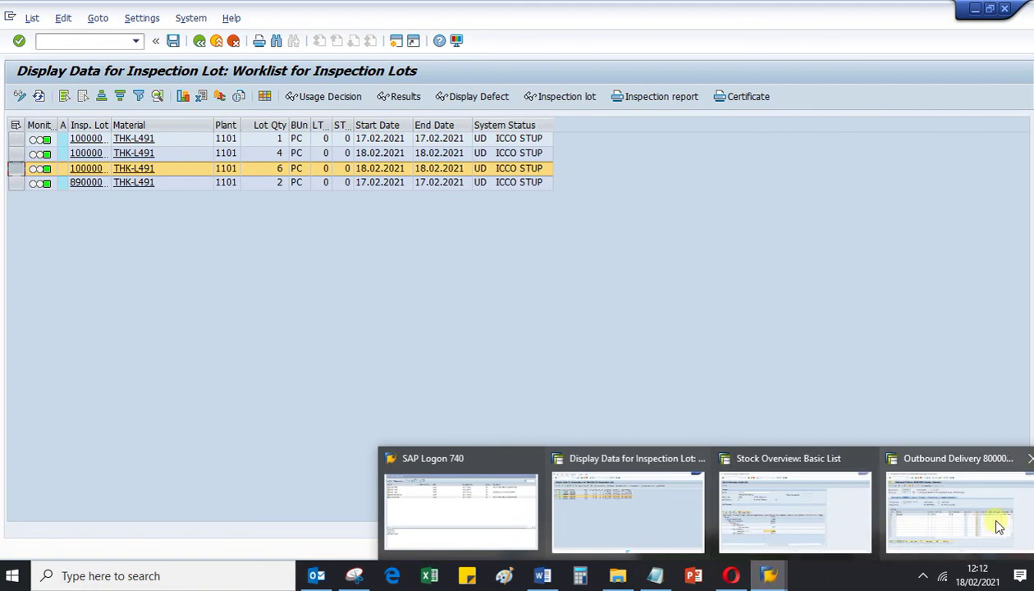
click(904, 526)
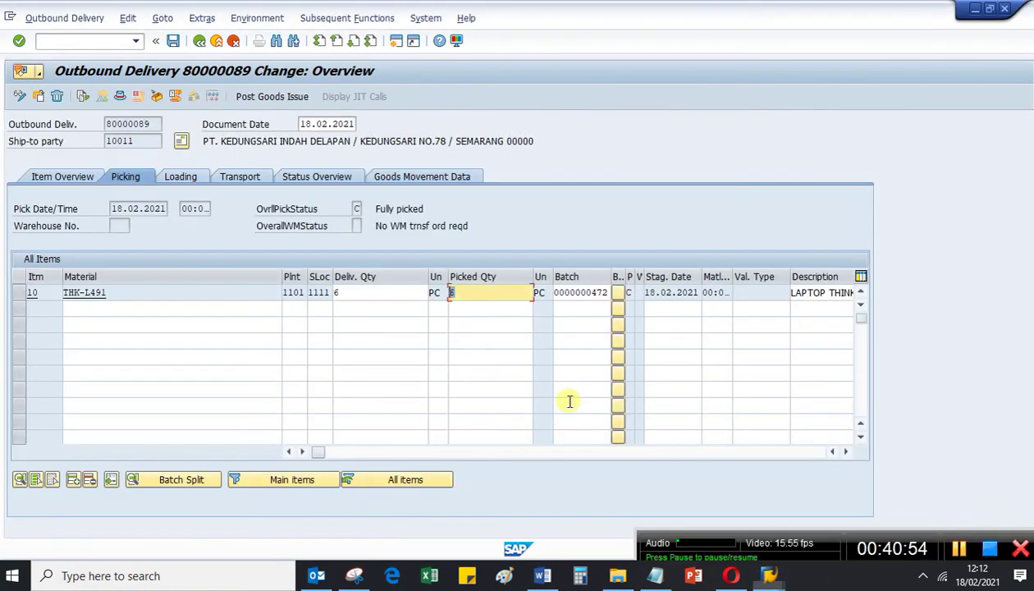
click(174, 42)
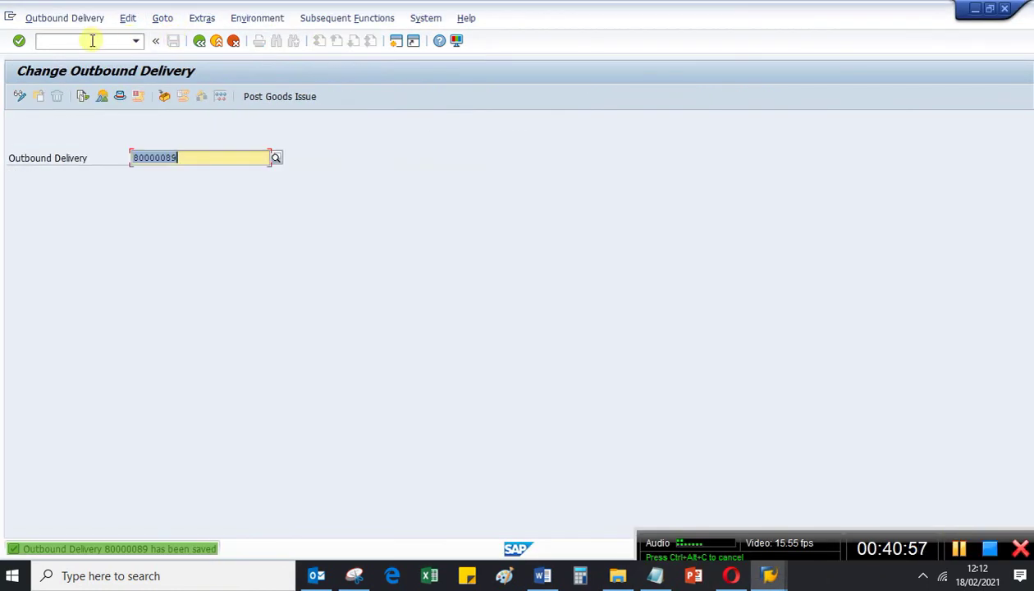
click(92, 40)
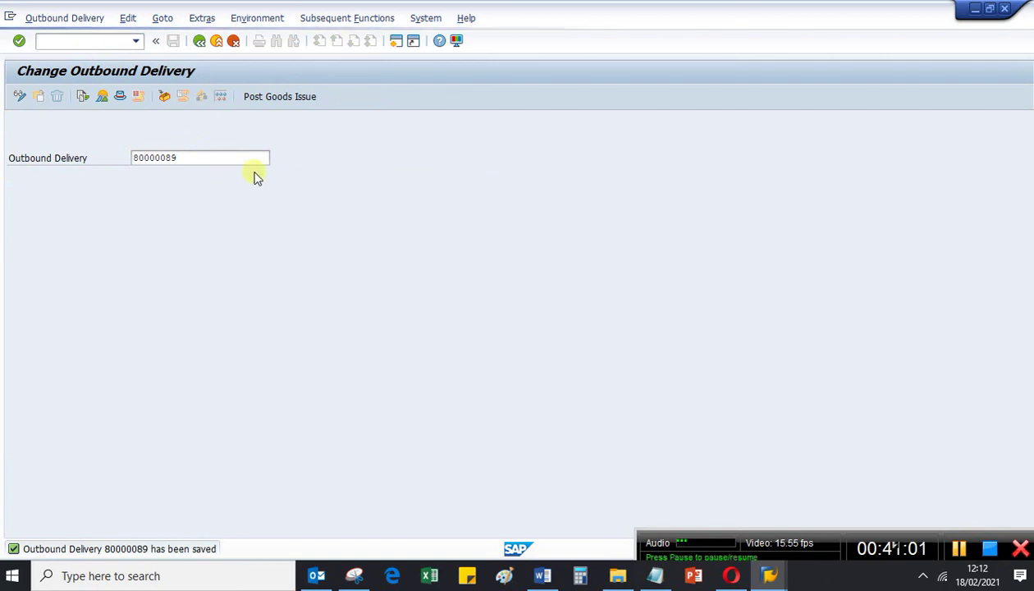
key(Return)
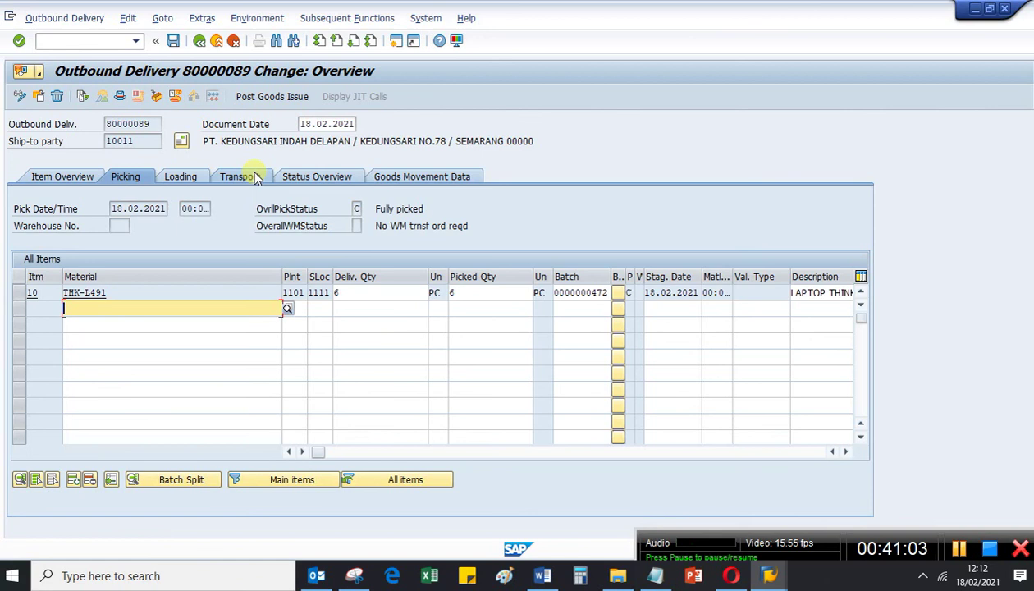
Post goods issue for the THK-L491 outbound delivery, leave the pricing conditions screen and reopen the delivery.
click(251, 97)
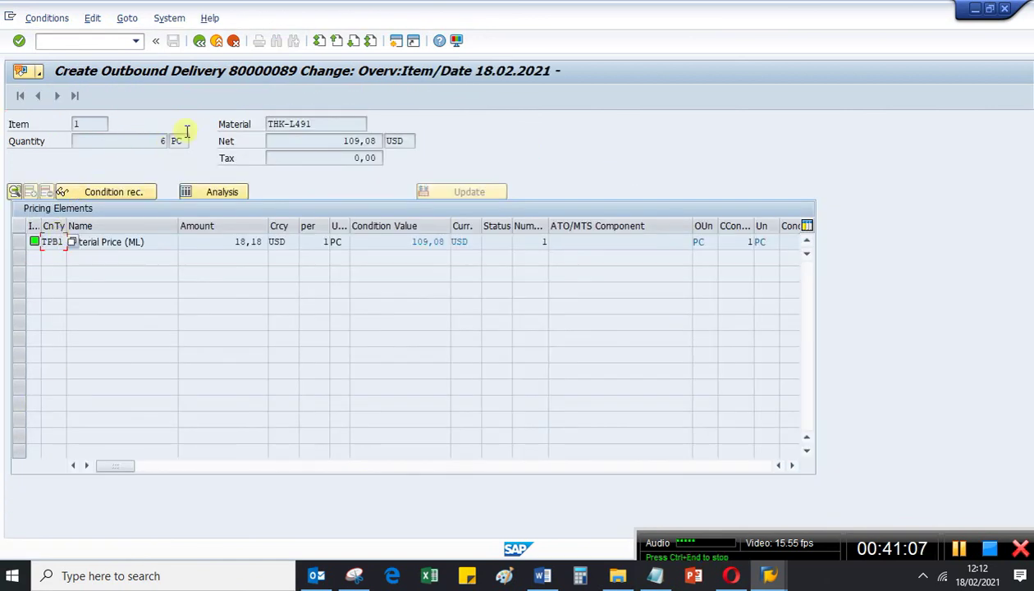
click(199, 41)
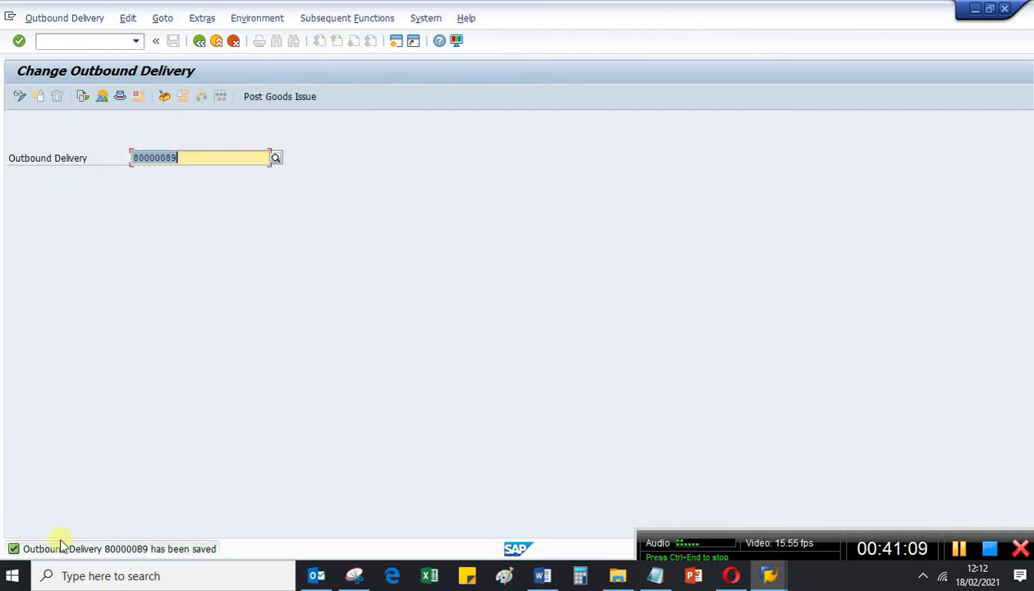
key(Return)
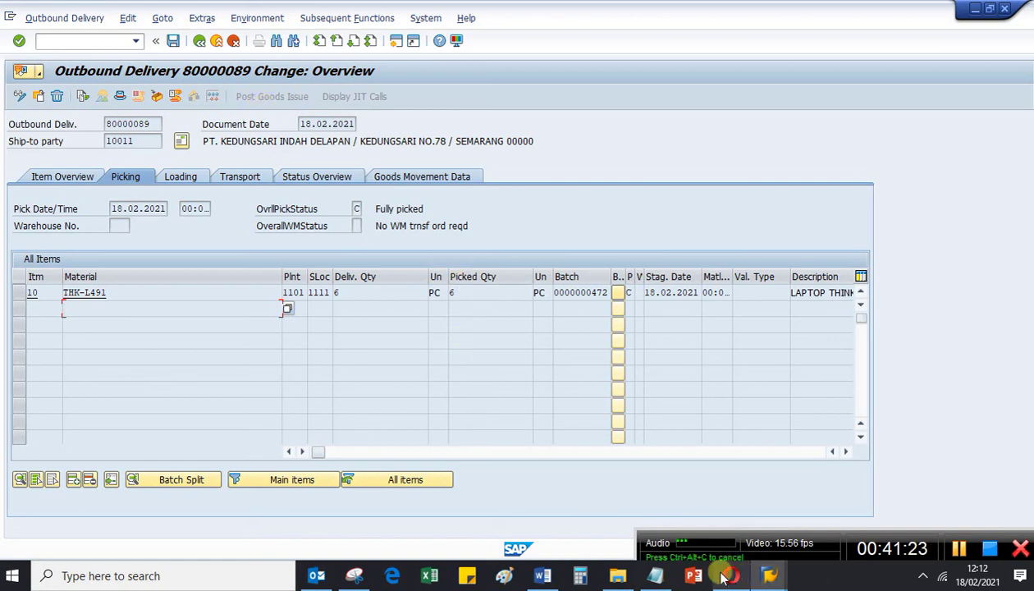
Consult the procedure in Word, refresh the THK-L491 stock overview in SAP to check the sales order stock, and return to the Word document.
click(543, 576)
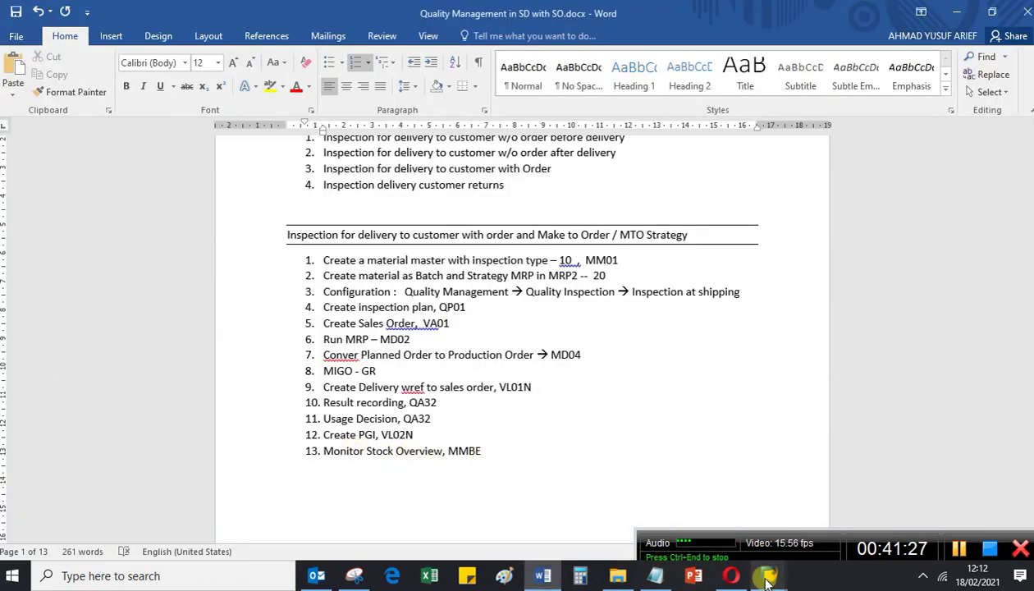
mouse_move(772, 554)
click(809, 529)
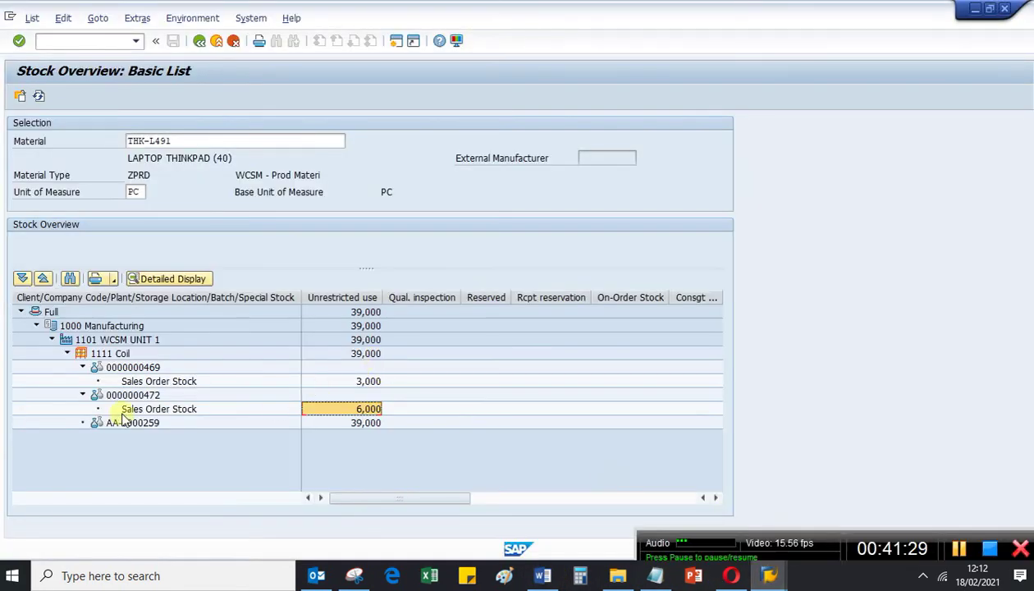
click(37, 95)
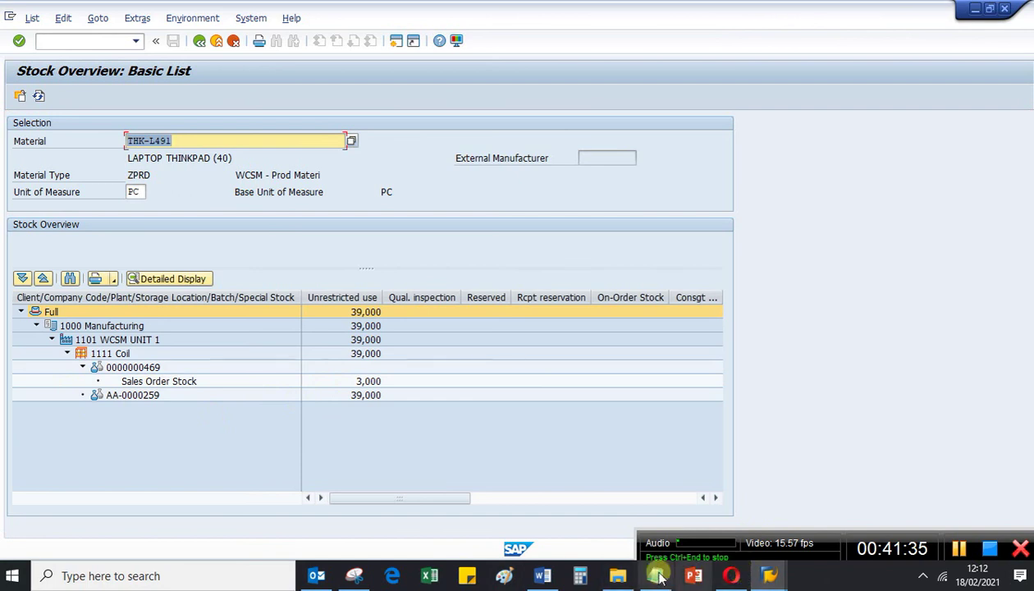
click(546, 577)
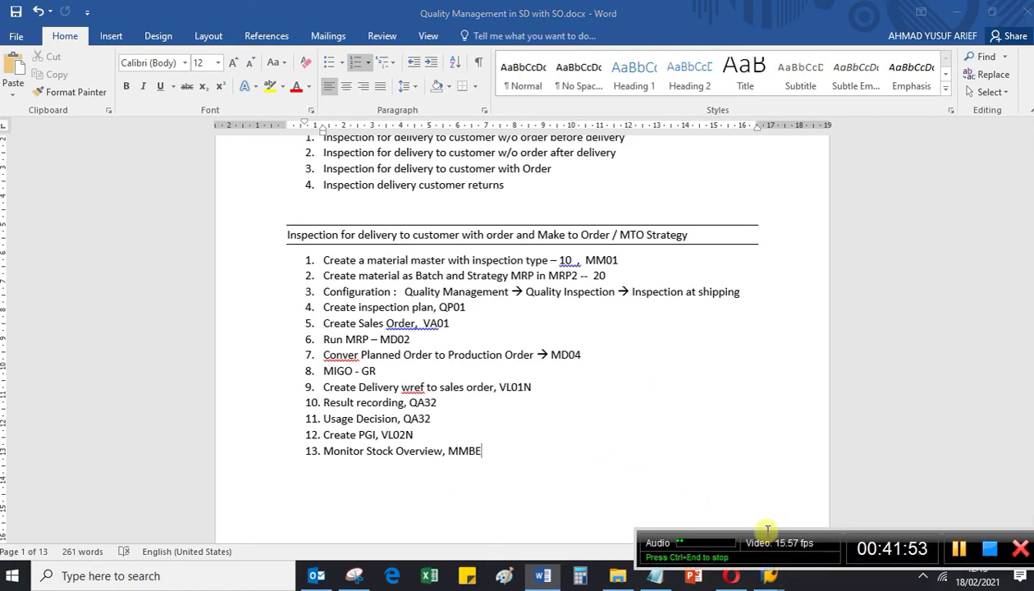
drag(769, 532, 750, 516)
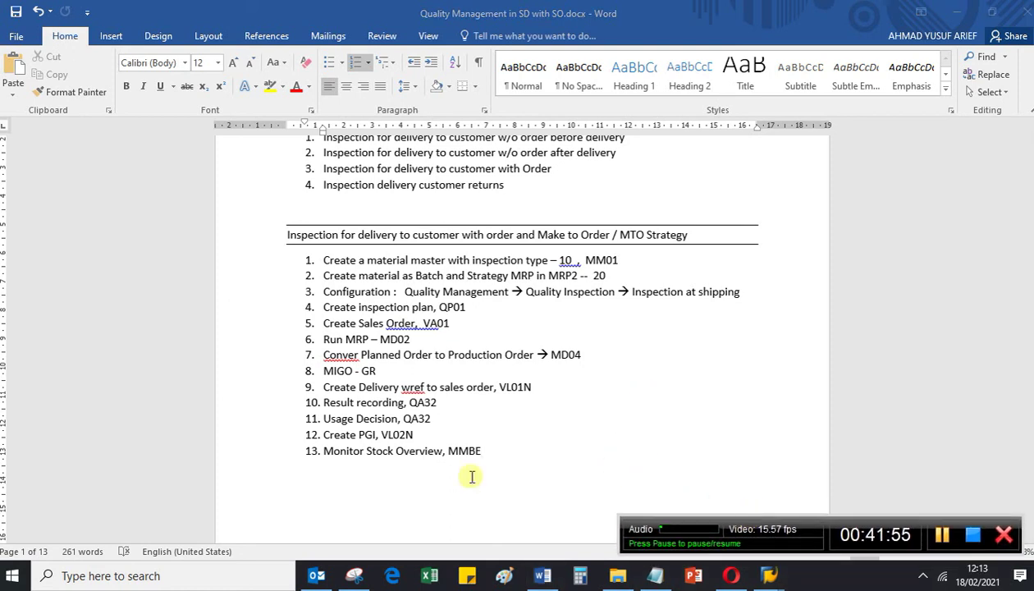
Switch to the Opera browser and view the sapindonesia.net, materi.sapindonesia.net and kursussapqm.wordpress.com sites, ending at the start of the last one.
click(733, 576)
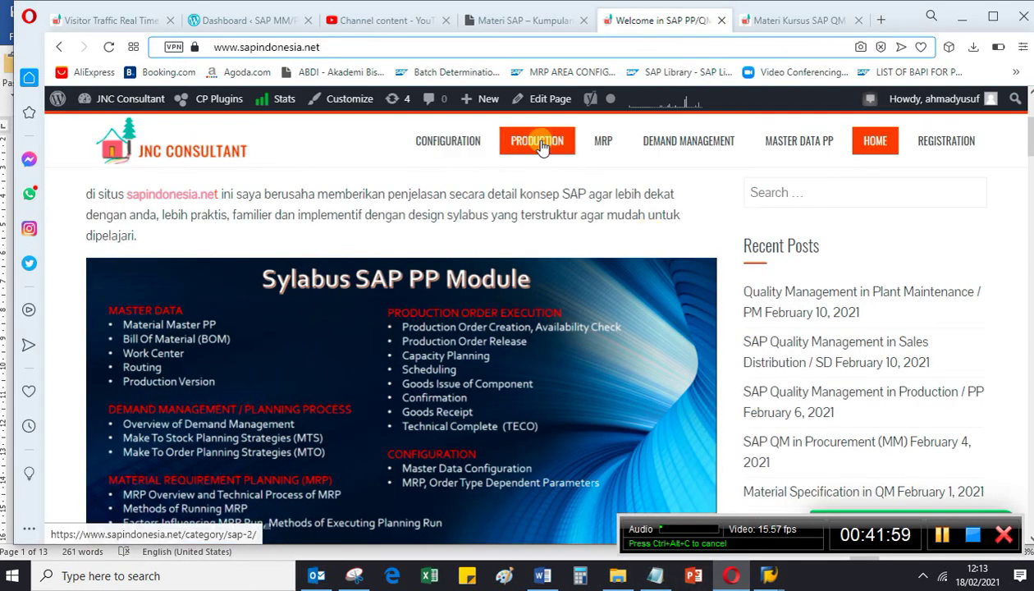
click(605, 47)
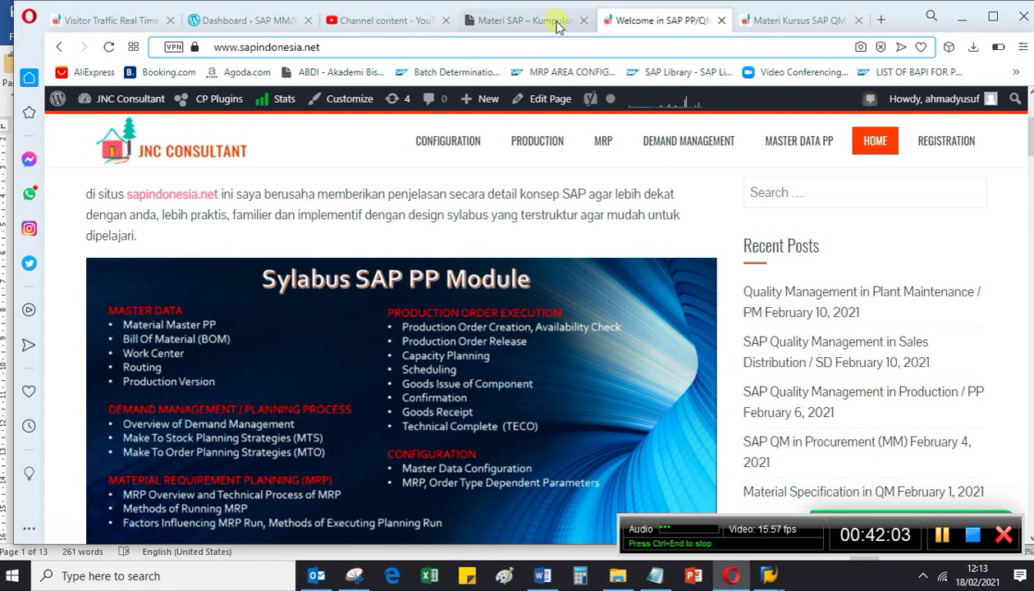
click(502, 23)
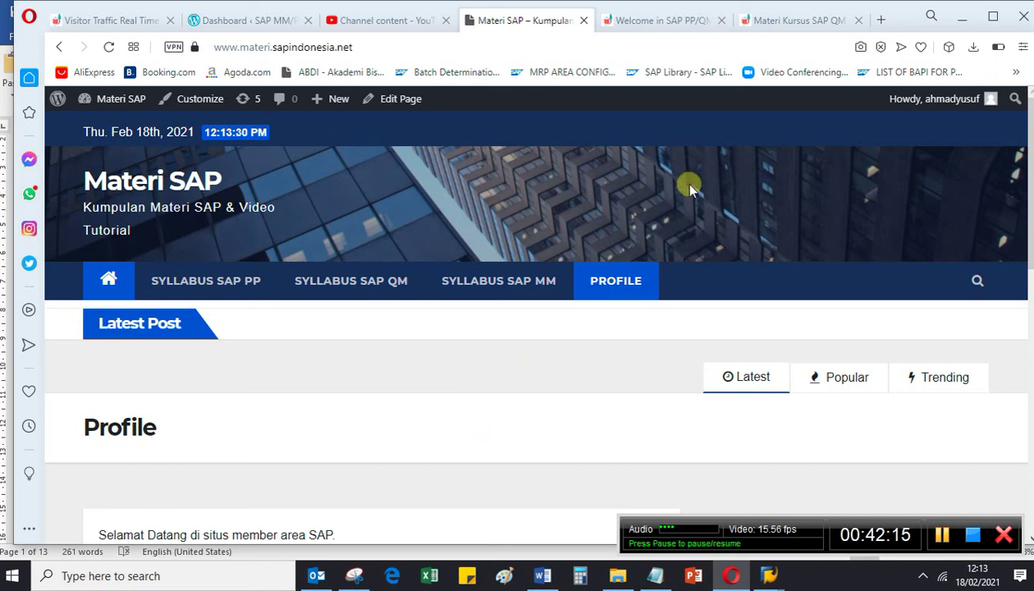
click(783, 20)
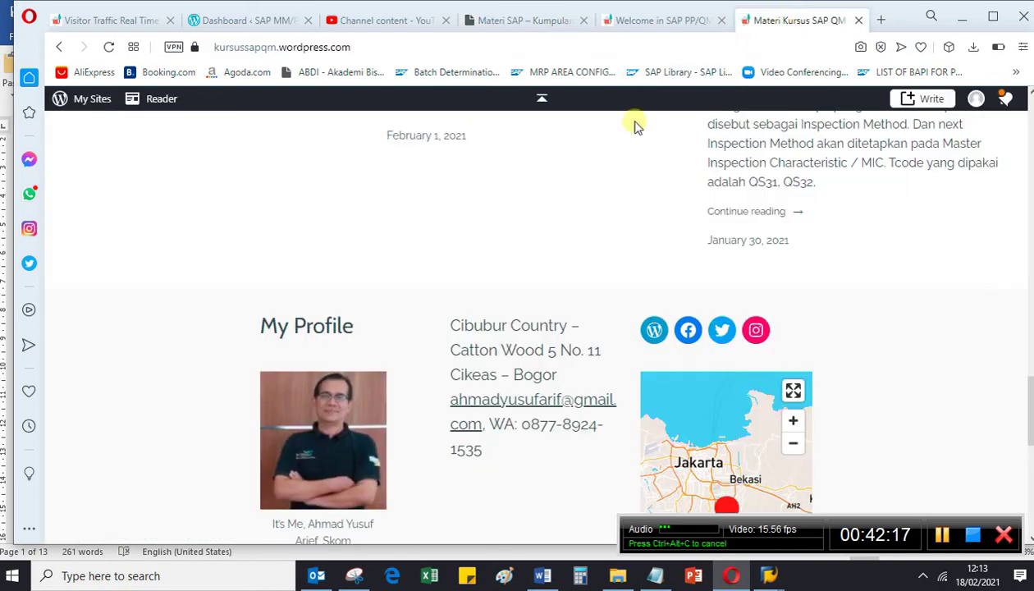
key(Home)
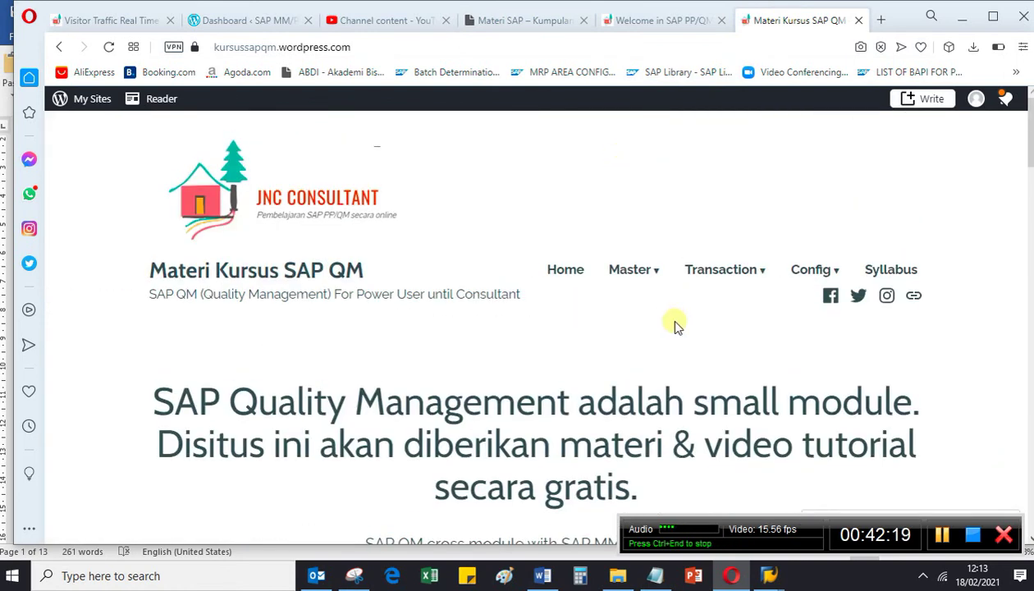
drag(778, 519, 675, 502)
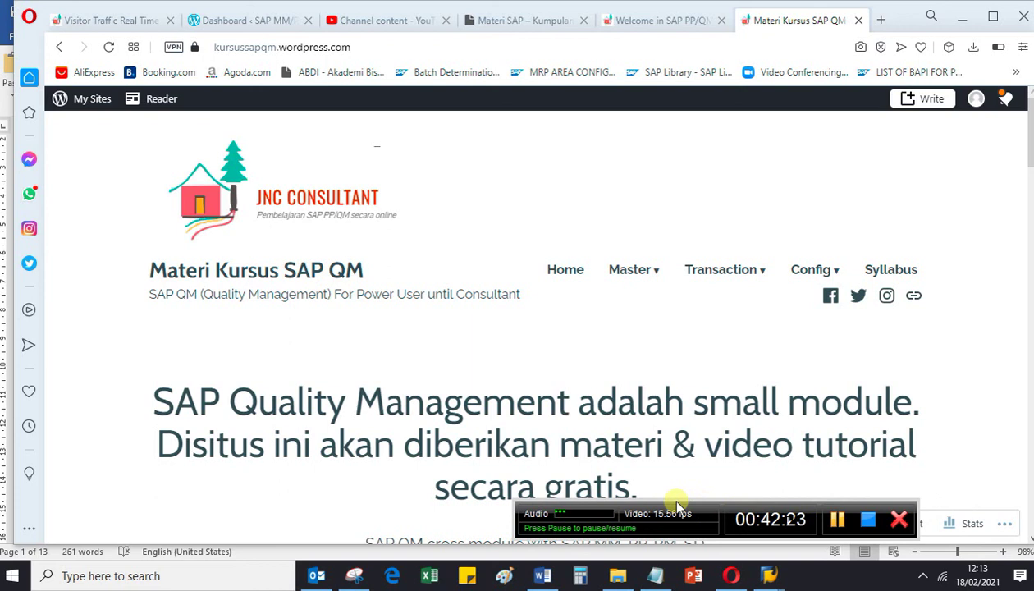